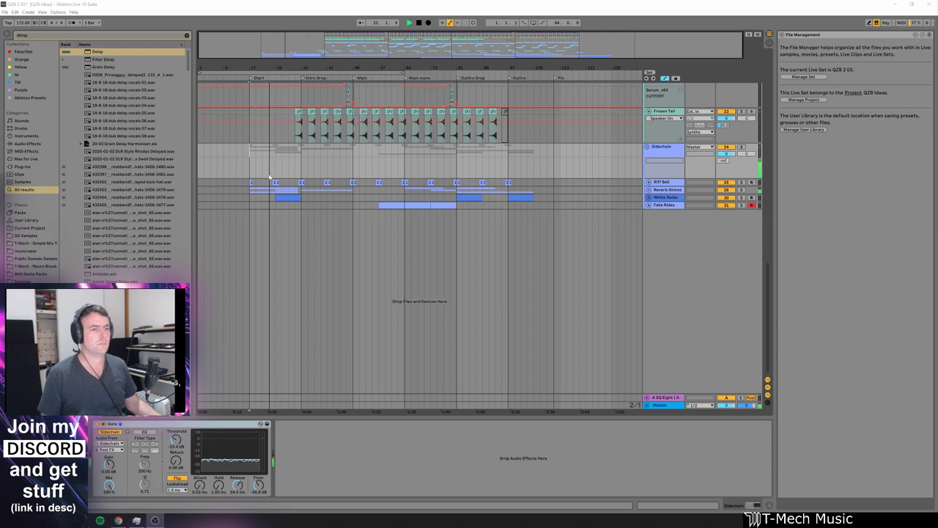
Step: Unfold the Reverb Atmos group and the Riff Bell track above it in the arrangement
scroll(269, 178, "up", 2)
left_click(648, 232)
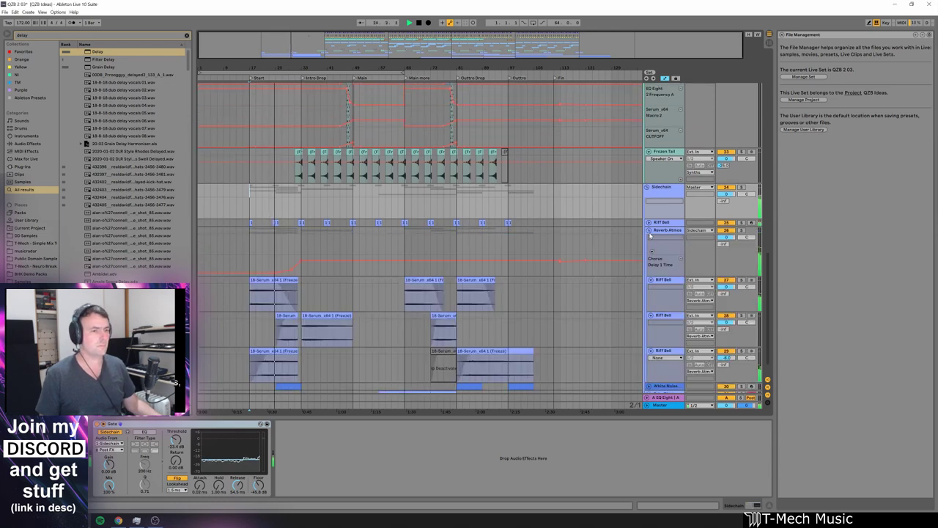
left_click(648, 223)
scroll(271, 224, "up", 10)
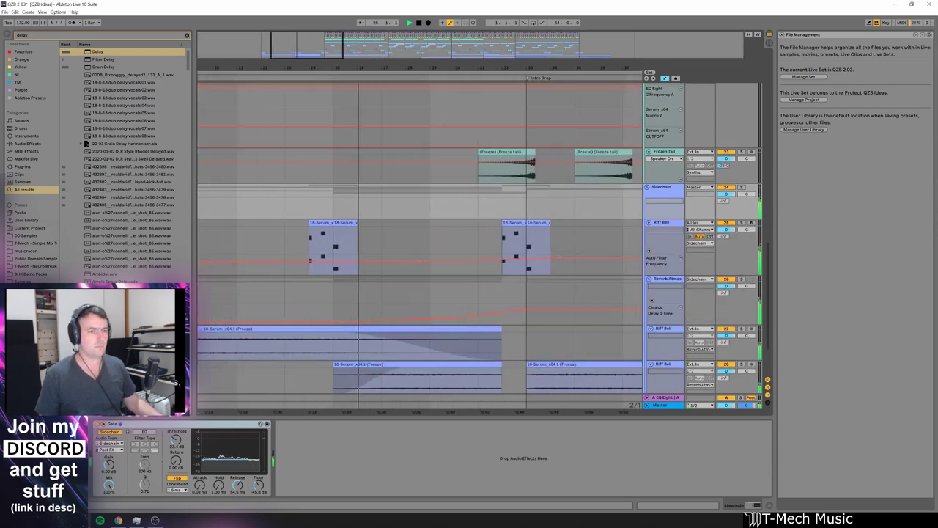
Step: Open the Riff Bell track's Serum synth, examine its oscillators and envelopes, and close its window
left_click(389, 224)
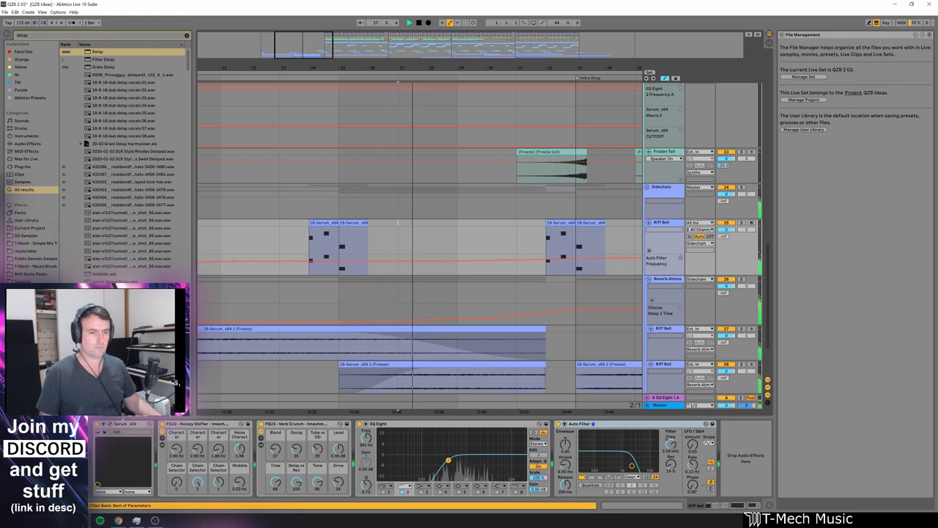
left_click(111, 424)
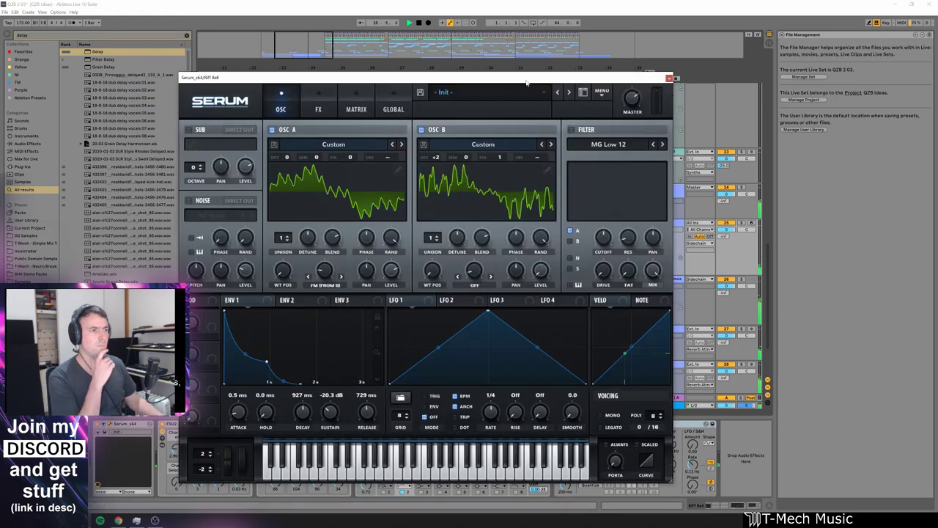
left_click_drag(520, 81, 456, 45)
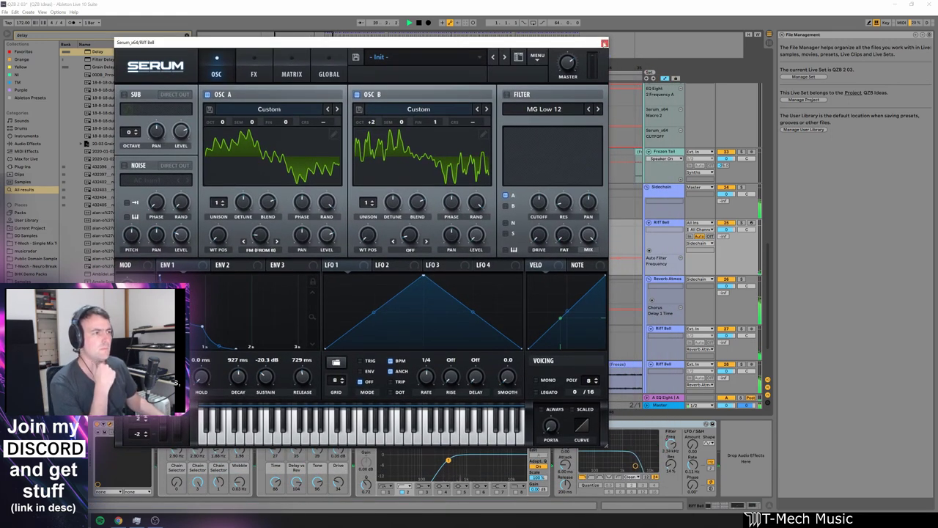
left_click(604, 43)
Step: Find track 21 in the Synths group, examine its Serum oscillator and filter settings, and close the synth window
scroll(501, 233, "down", 2)
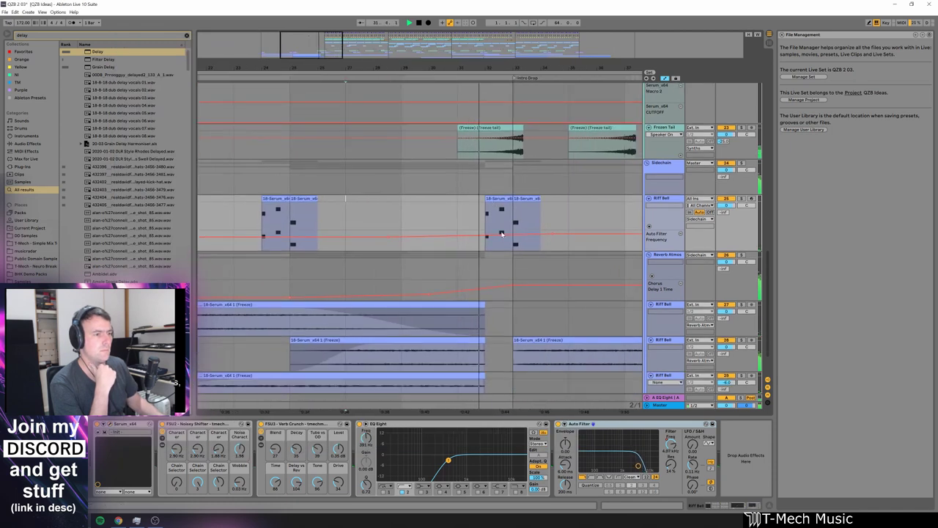
scroll(529, 270, "down", 2)
scroll(544, 273, "up", 3)
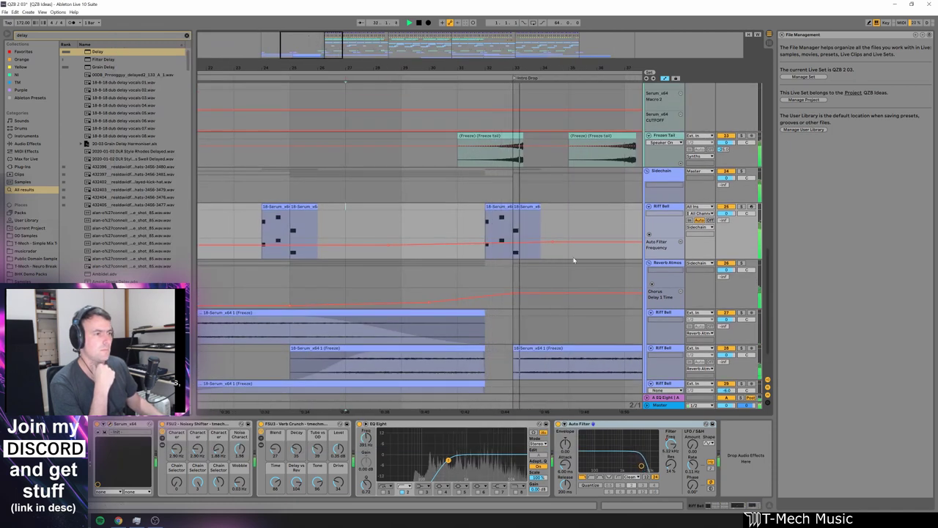
scroll(579, 216, "up", 8)
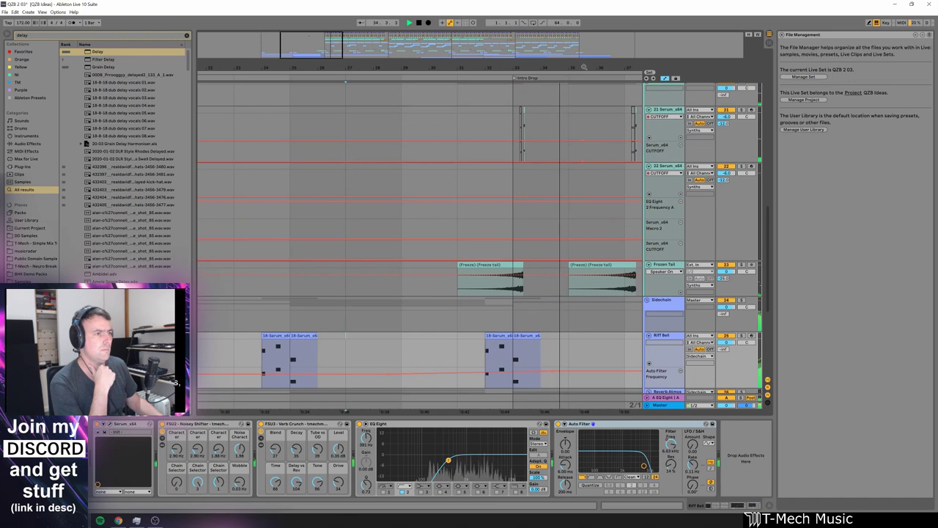
left_click_drag(584, 67, 428, 49)
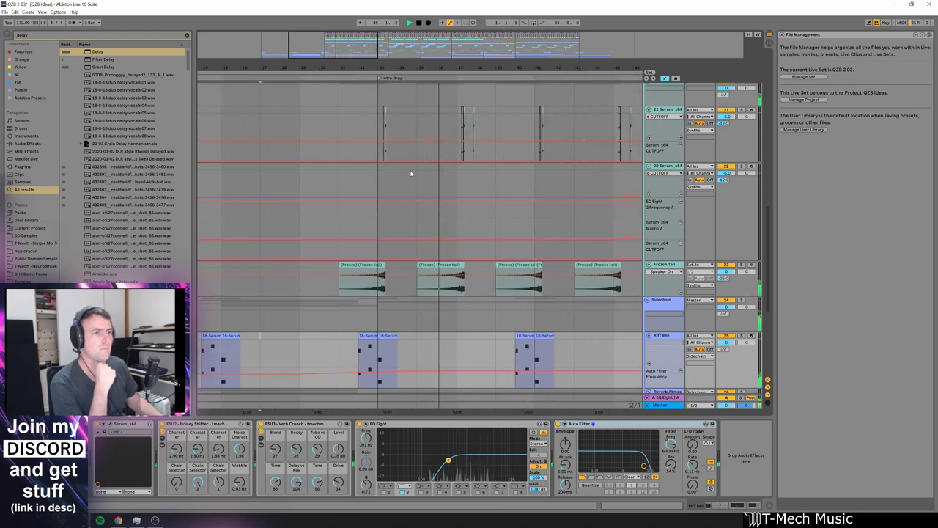
scroll(571, 208, "up", 3)
left_click_drag(477, 68, 475, 117)
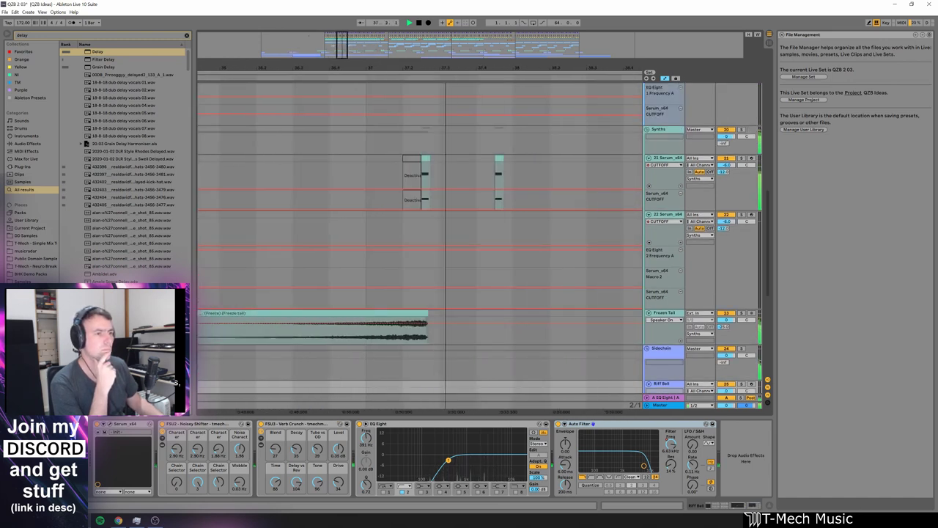
left_click_drag(475, 68, 410, 48)
left_click(461, 172)
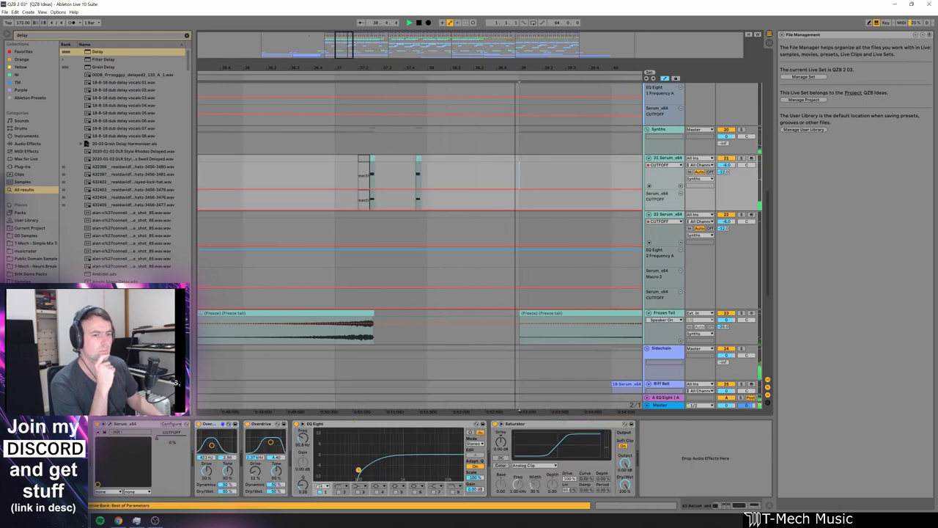
left_click(118, 433)
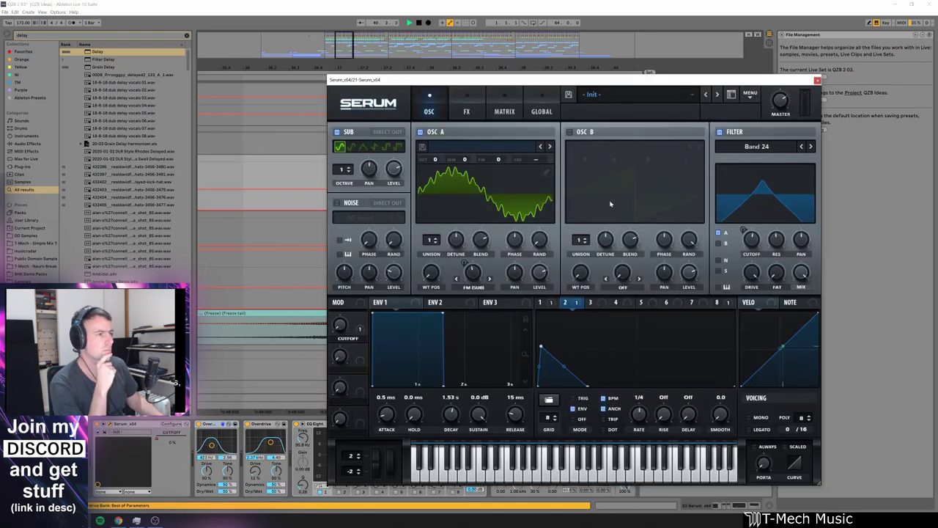
left_click_drag(710, 79, 700, 59)
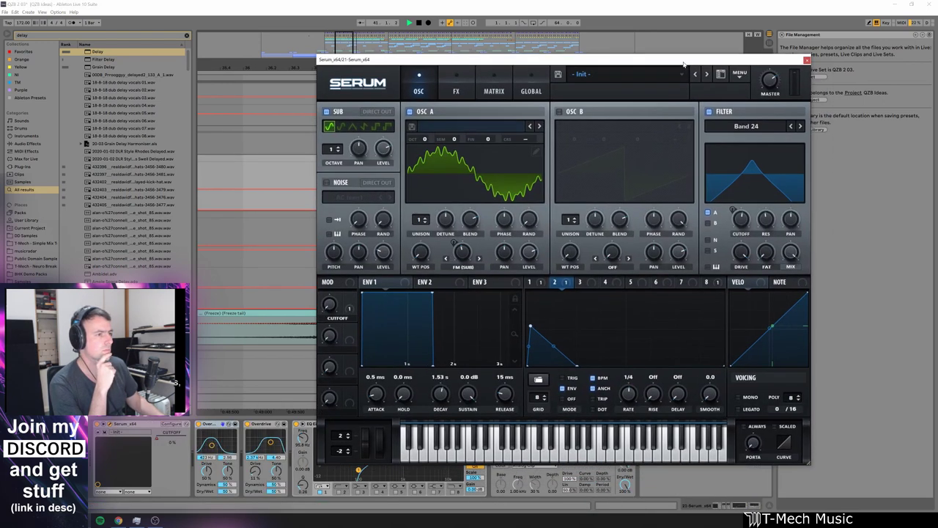
left_click(807, 59)
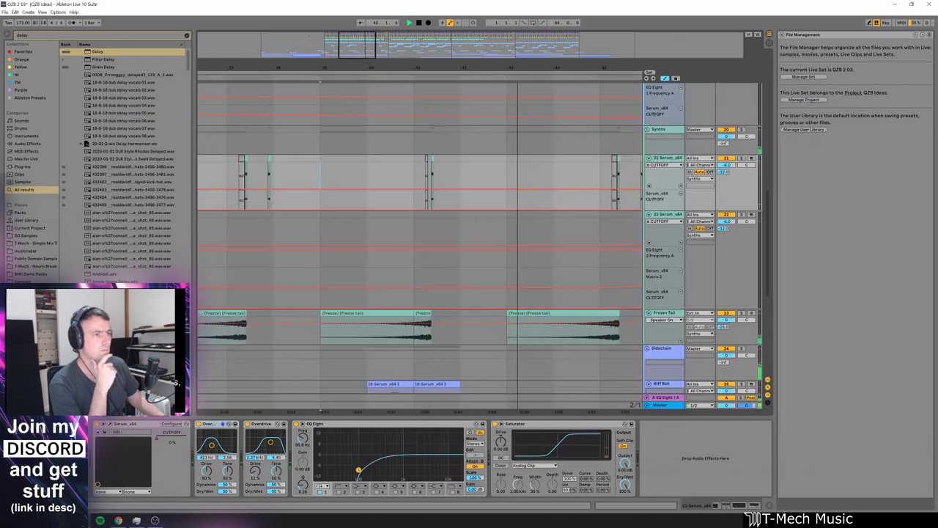
Step: Unfold track 17 in the Bass group, examine its Serum oscillator settings, and close the synth window
left_click_drag(368, 67, 368, 31)
scroll(433, 138, "up", 3)
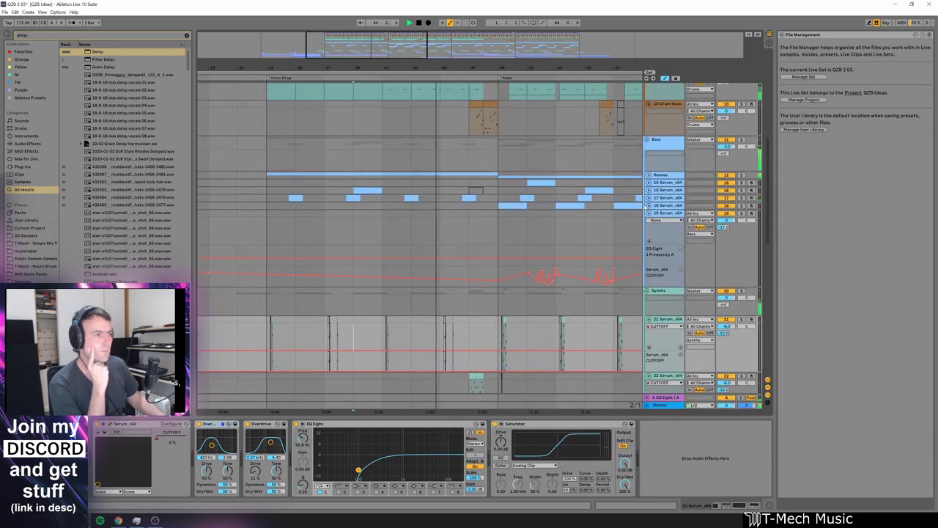
left_click(649, 197)
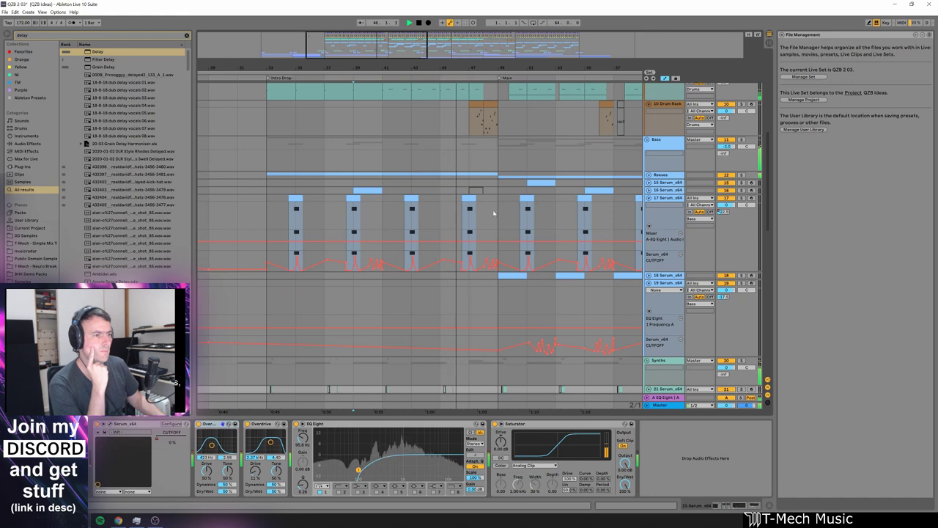
left_click(110, 423)
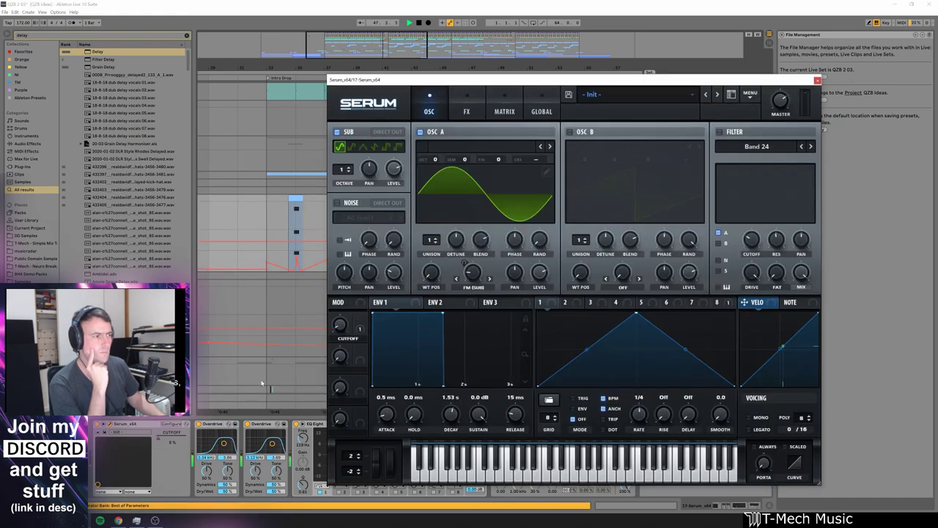
left_click(818, 80)
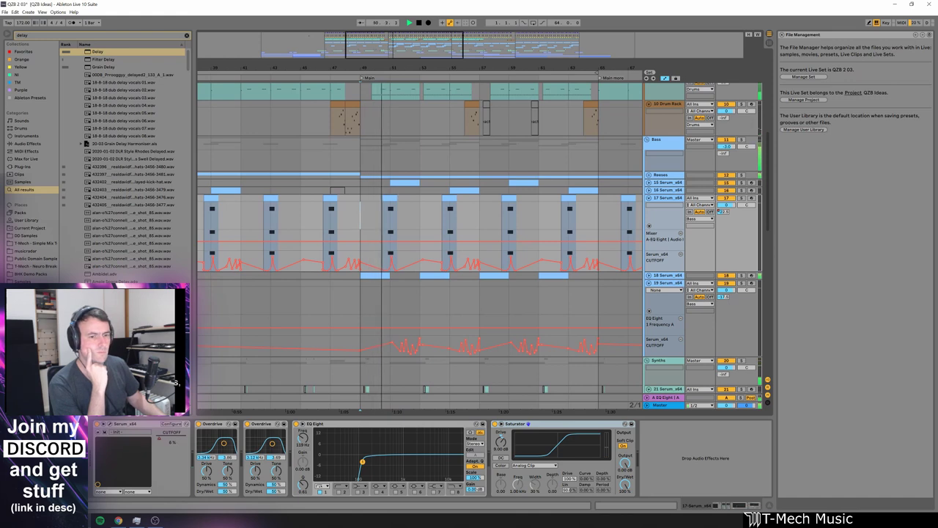
Step: Reopen track 17's Serum, examine its effects chain, and close the synth window
left_click(110, 424)
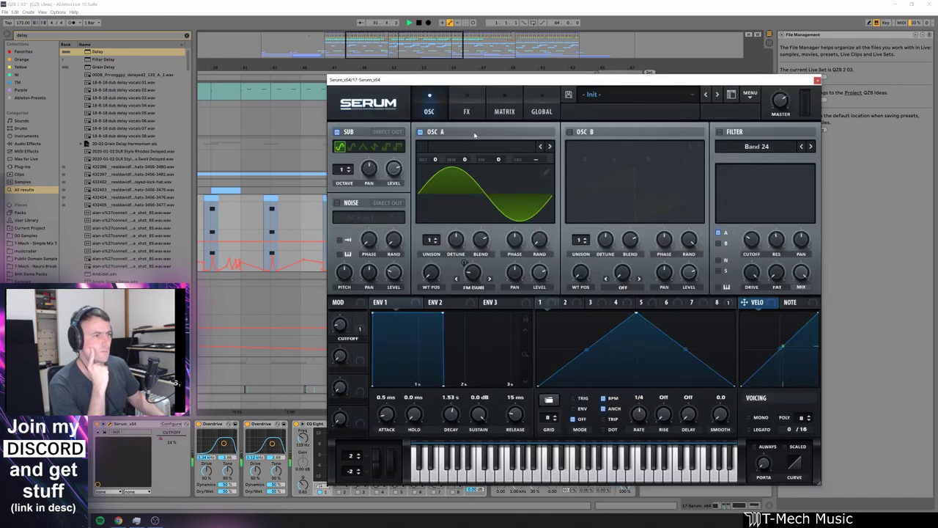
left_click(466, 110)
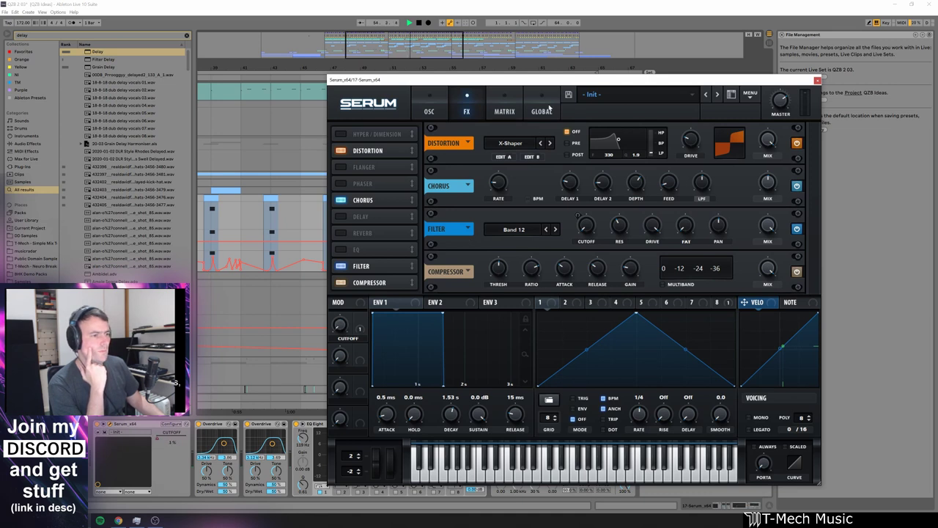
left_click_drag(532, 82, 521, 75)
left_click(808, 75)
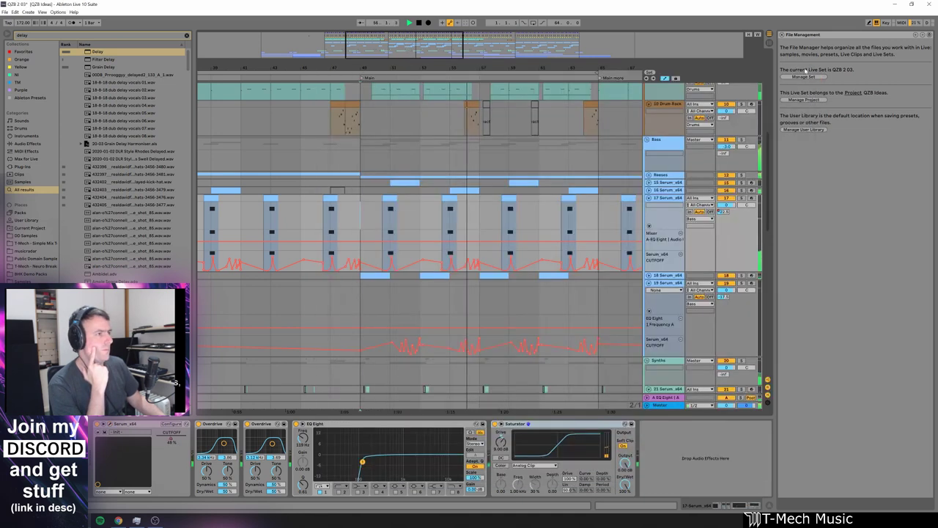
Step: Hide the File Management help view and unfold track 15 in the Bass group
left_click(781, 35)
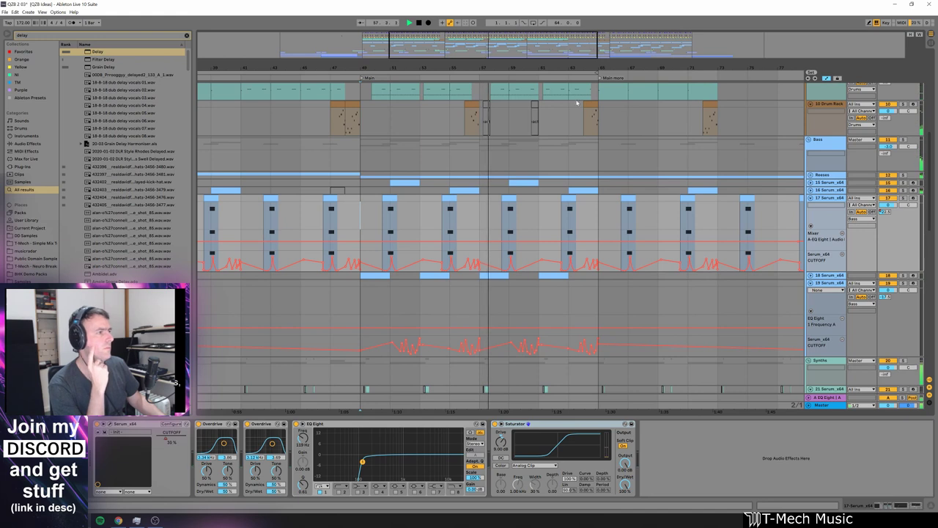
left_click_drag(484, 72, 396, 63)
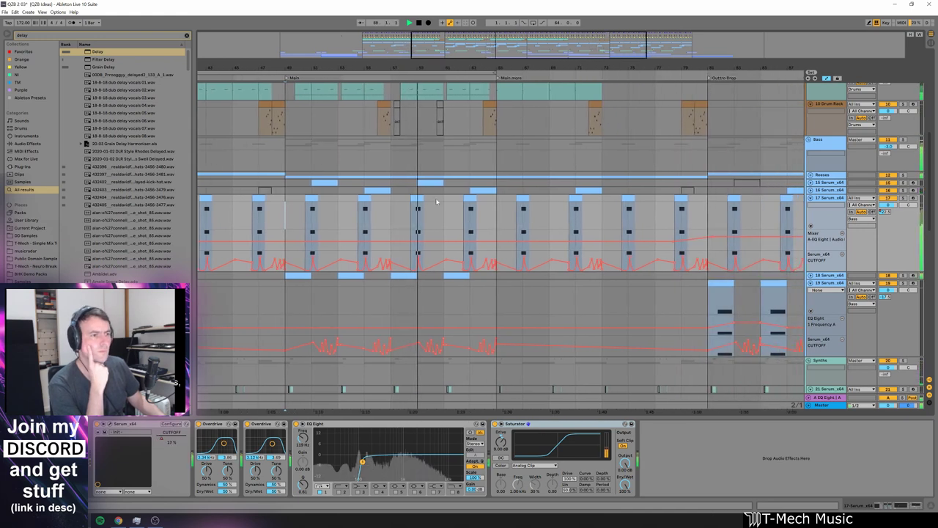
left_click(811, 182)
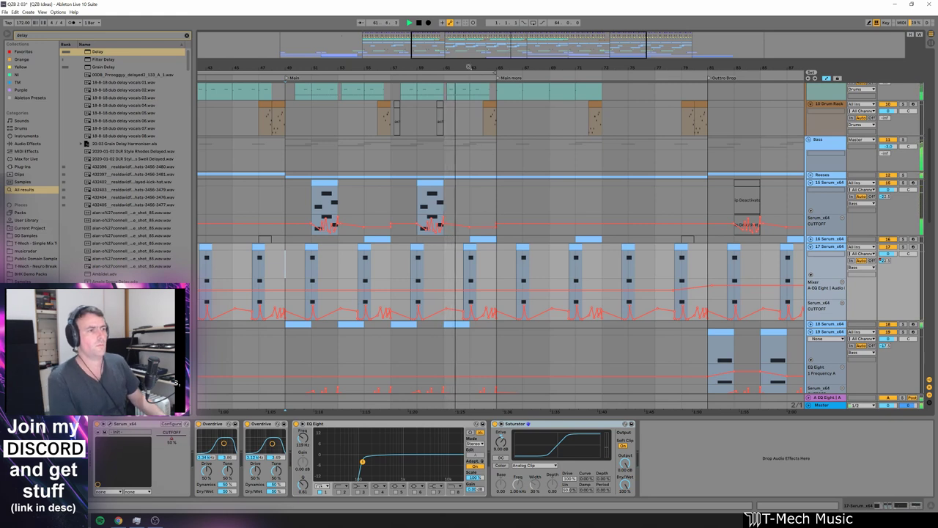
Step: Look through the kick layers in the Drums group, examine the Serum Kick track's synth patch, and close its window
scroll(645, 220, "up", 8)
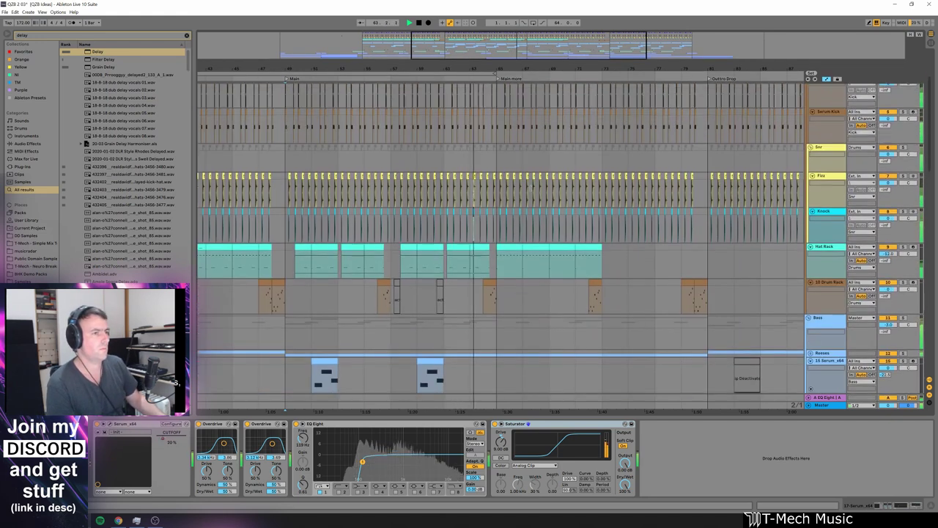
scroll(721, 174, "up", 1)
left_click(824, 114)
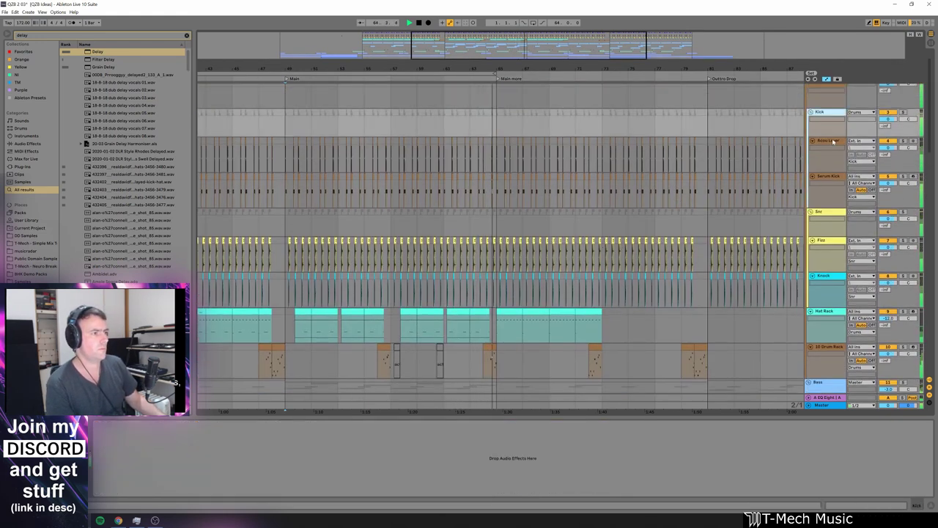
left_click(828, 141)
left_click(828, 177)
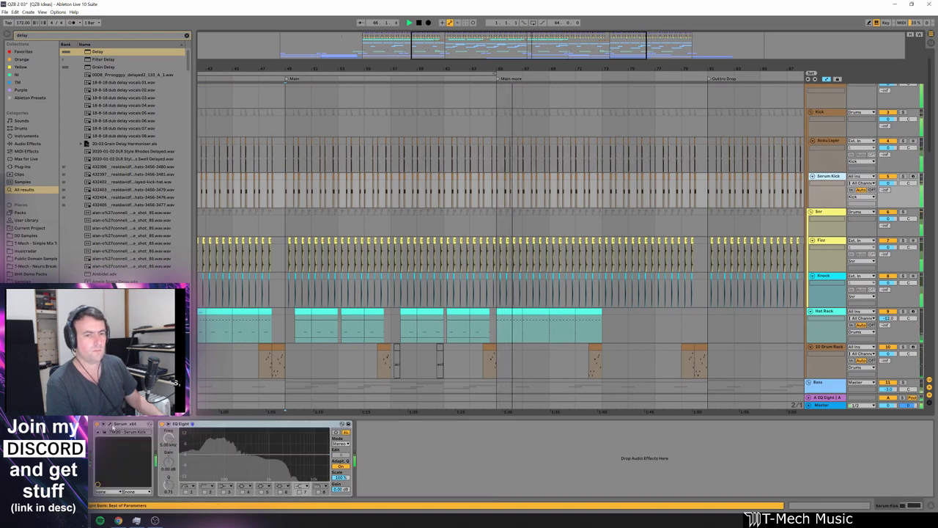
left_click(110, 423)
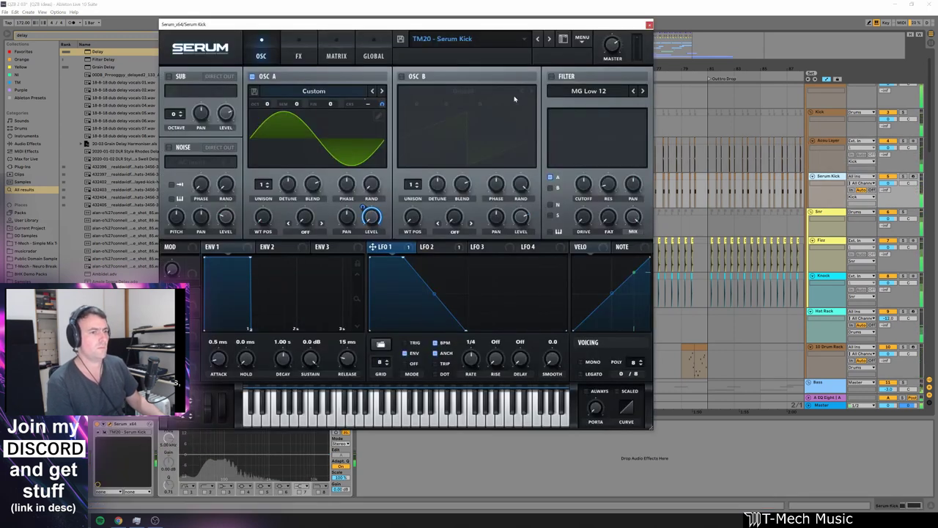
left_click(649, 26)
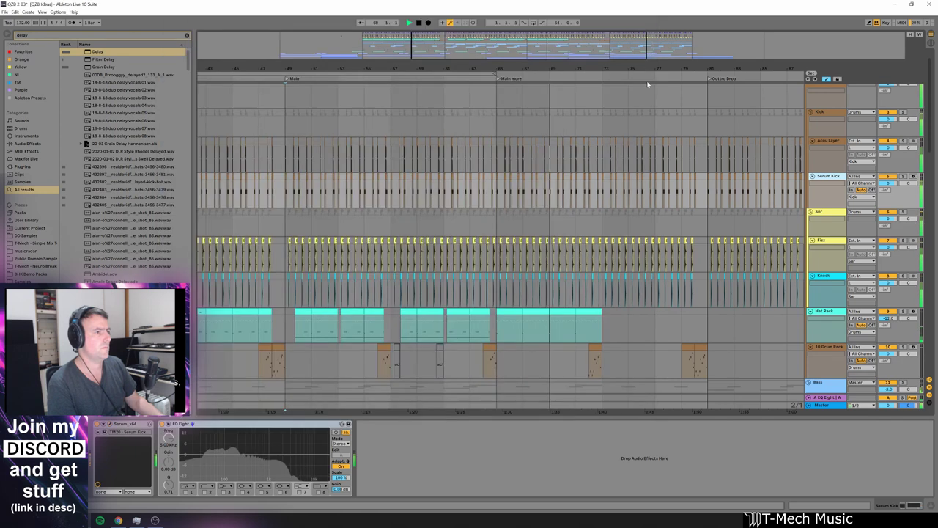
Step: Find track 22 in the Synths group, open its Serum synth, and examine its oscillator settings and effects chain
scroll(507, 251, "down", 10)
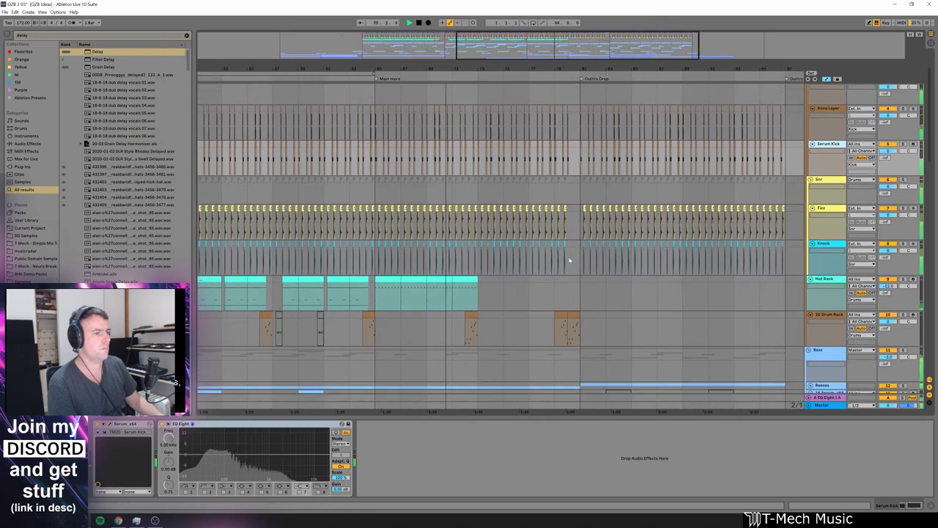
scroll(566, 309, "down", 10)
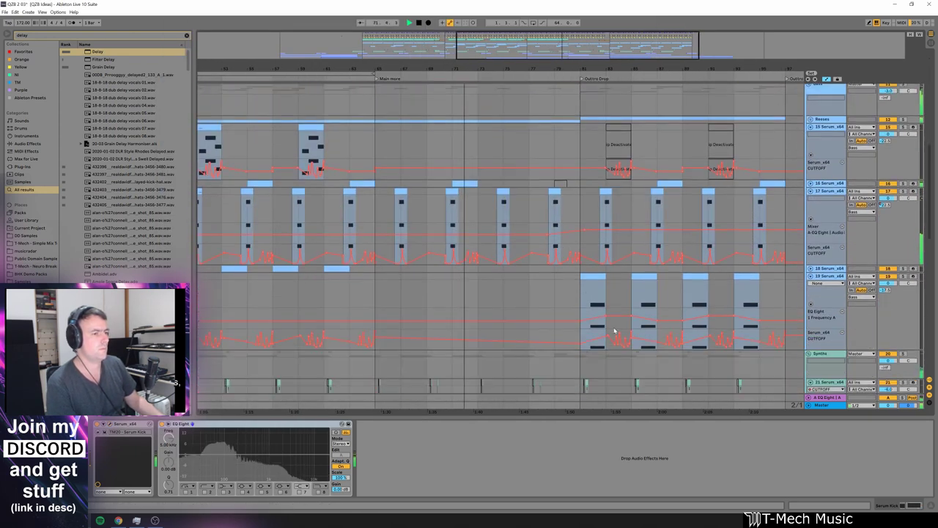
scroll(739, 306, "down", 5)
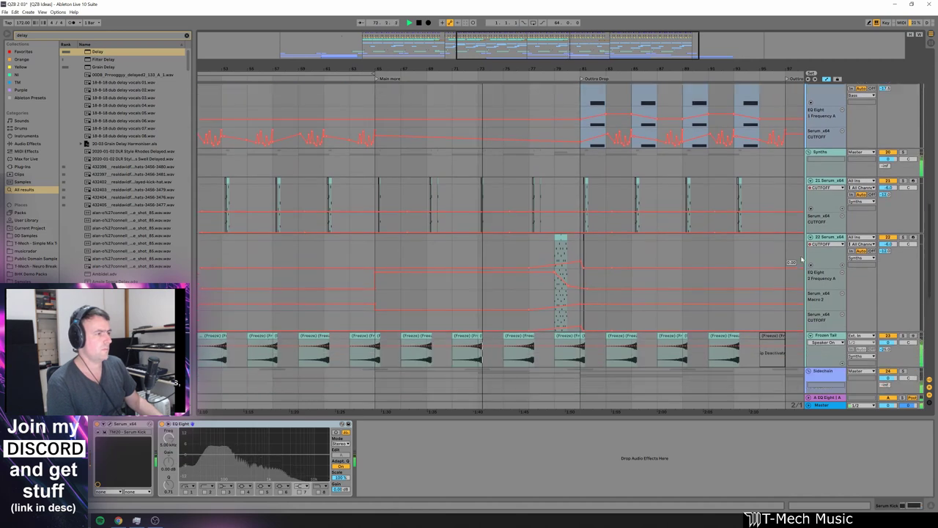
scroll(777, 259, "down", 5)
left_click(830, 188)
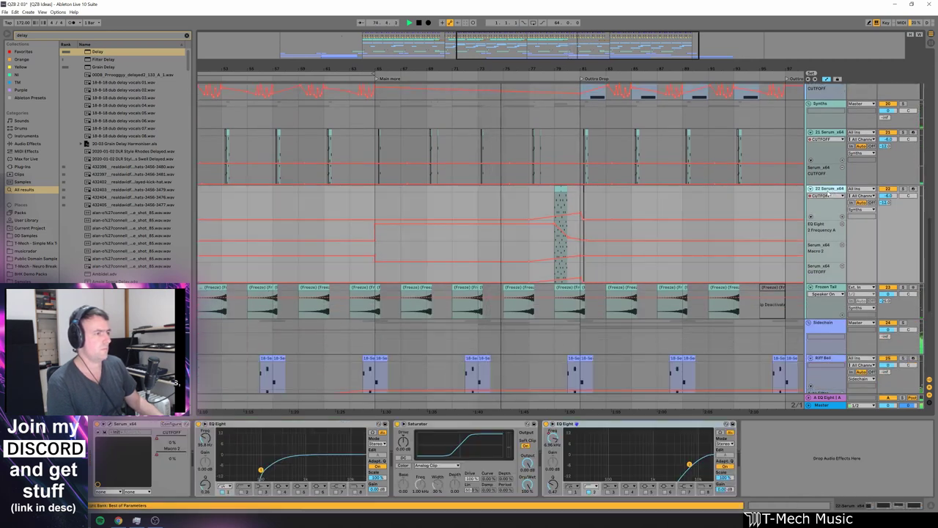
left_click(110, 423)
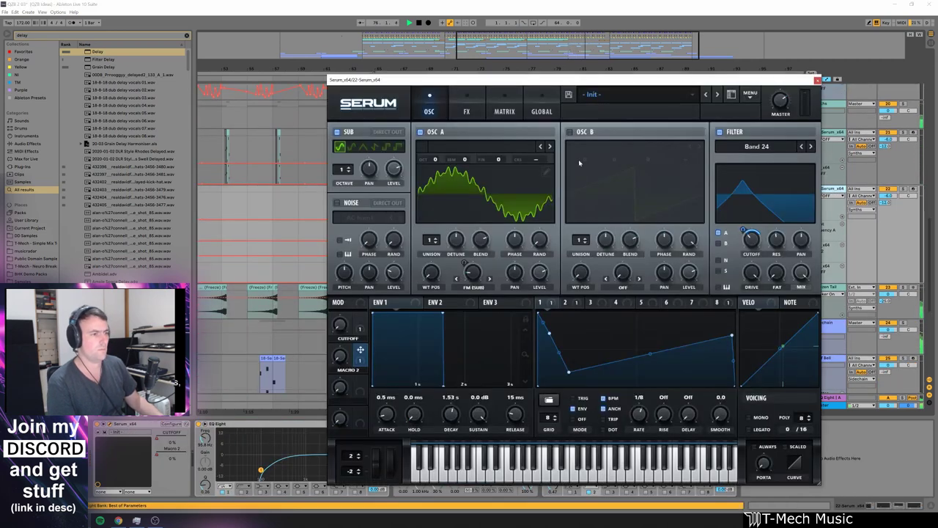
left_click_drag(604, 84, 636, 69)
left_click(499, 98)
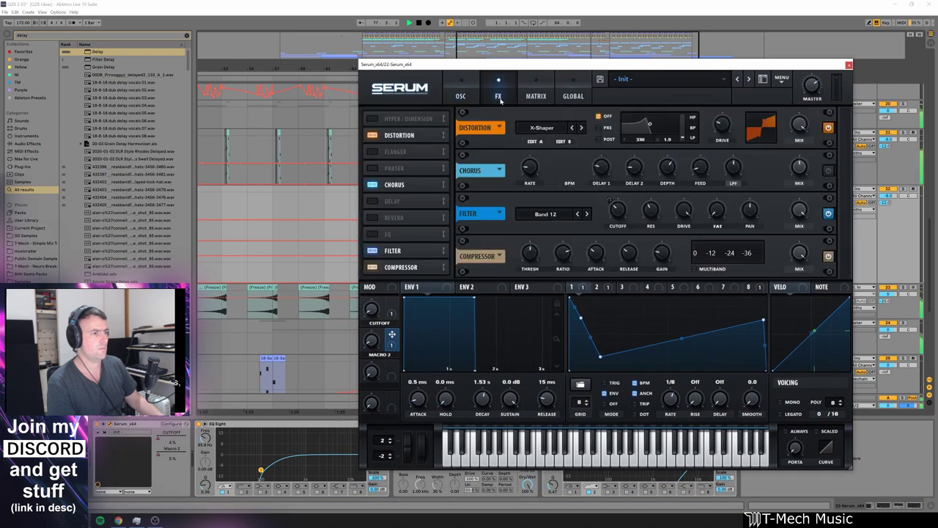
Step: Examine track 22's Serum oscillator settings once more and close the synth window
left_click(461, 97)
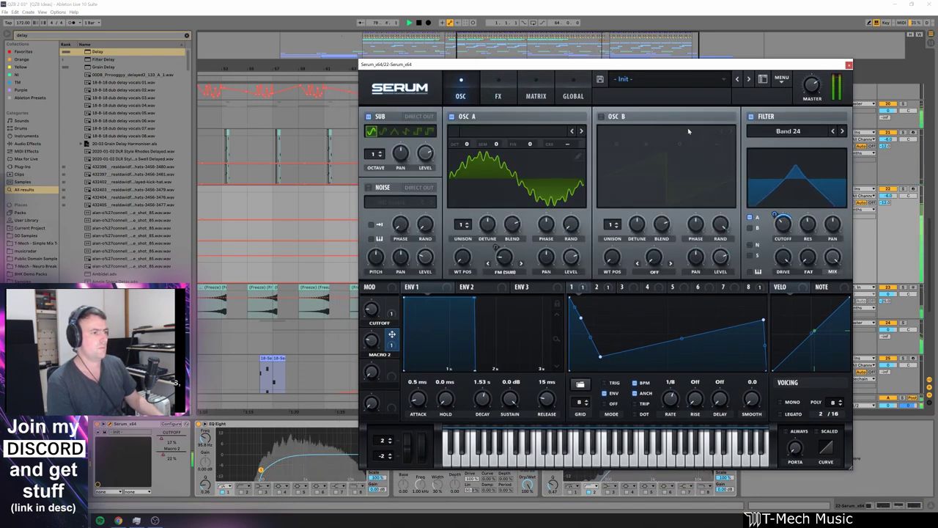
left_click(849, 65)
Step: Unfold the White Noise track in the Sidechain group and bring its outro clips into view
scroll(707, 242, "down", 6)
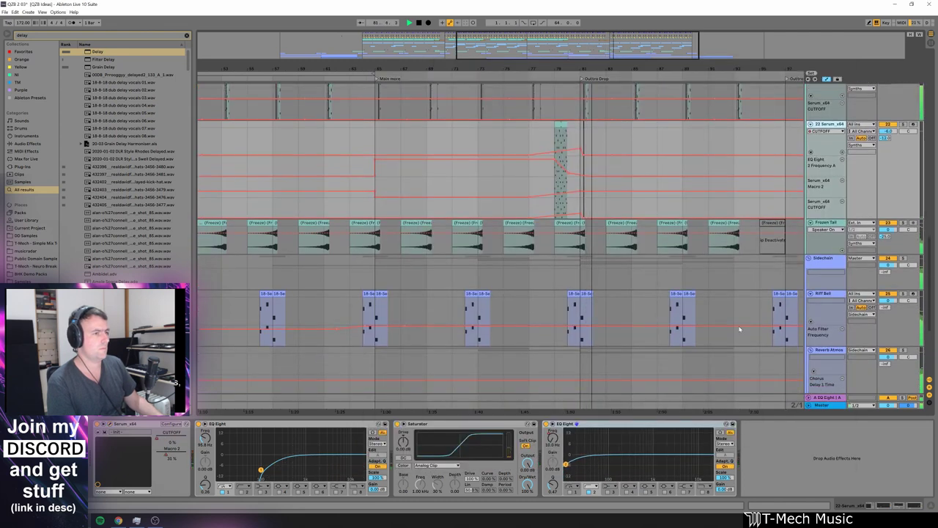
scroll(782, 297, "down", 1)
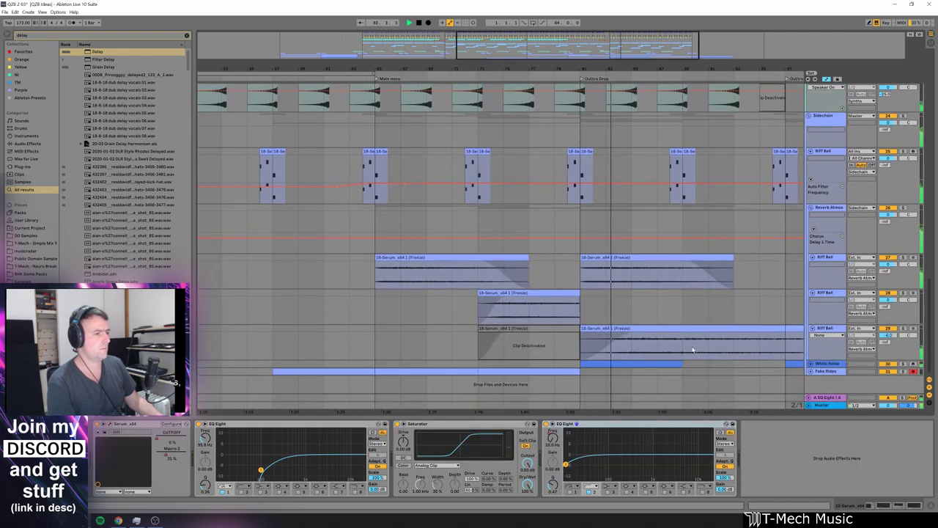
left_click(811, 364)
scroll(683, 308, "down", 2)
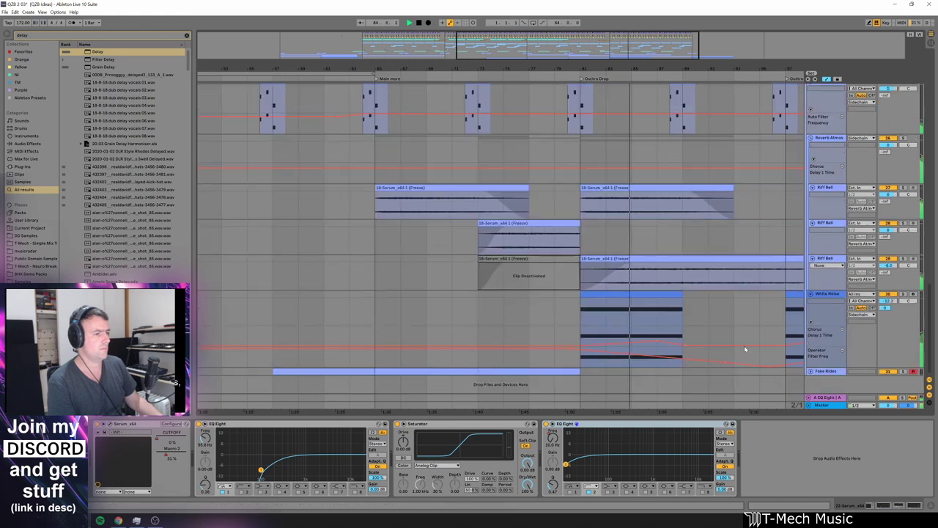
left_click_drag(756, 69, 551, 53)
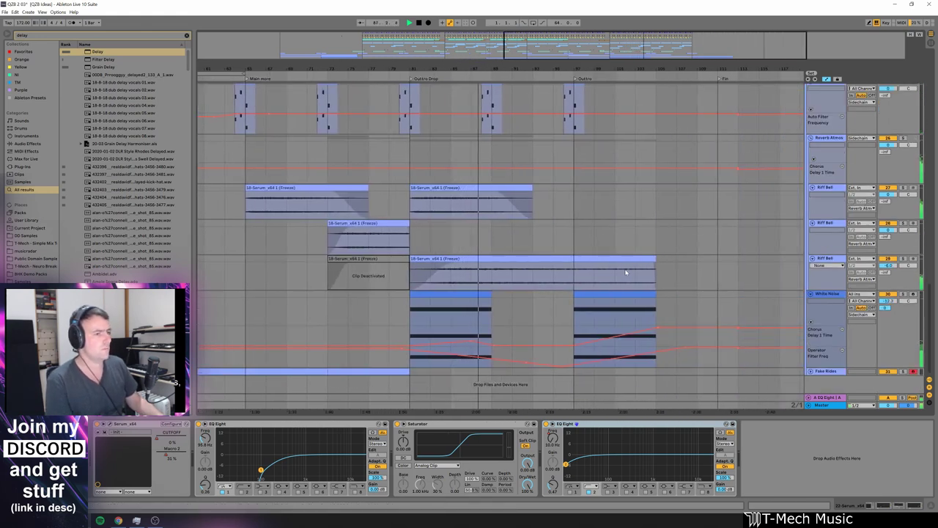
Step: Clear the "delay" search from the browser
scroll(667, 293, "up", 4)
scroll(656, 306, "up", 8)
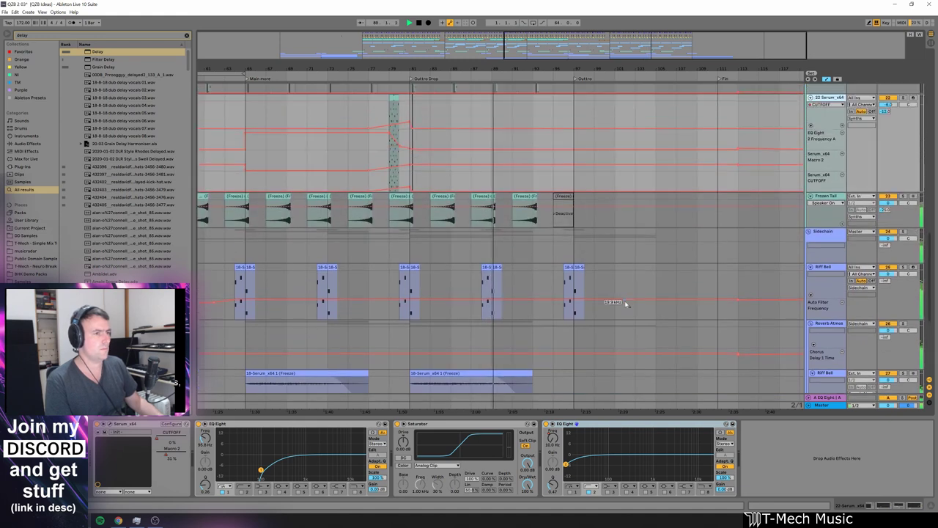
scroll(627, 306, "up", 8)
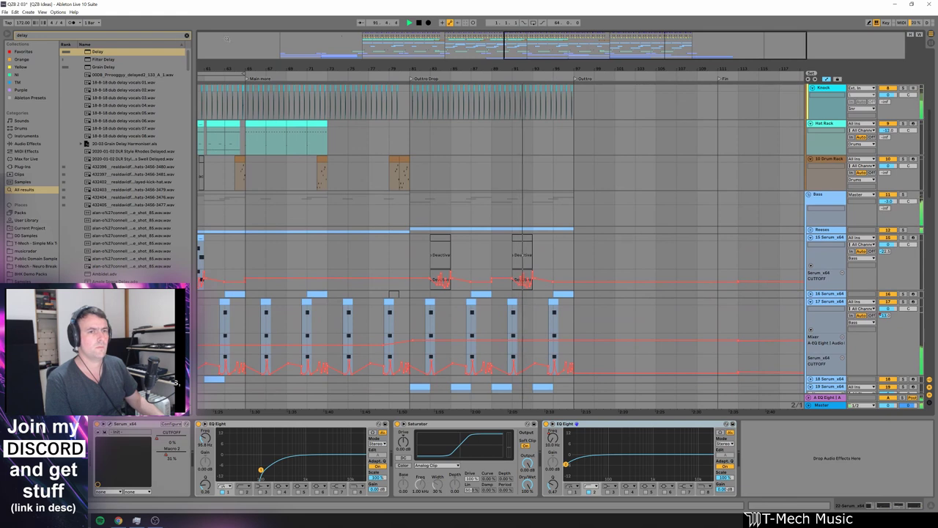
left_click(186, 36)
Step: Show the Drums group's effects chain, collapse all tracks and groups, and select the Sidechain group
scroll(579, 139, "up", 5)
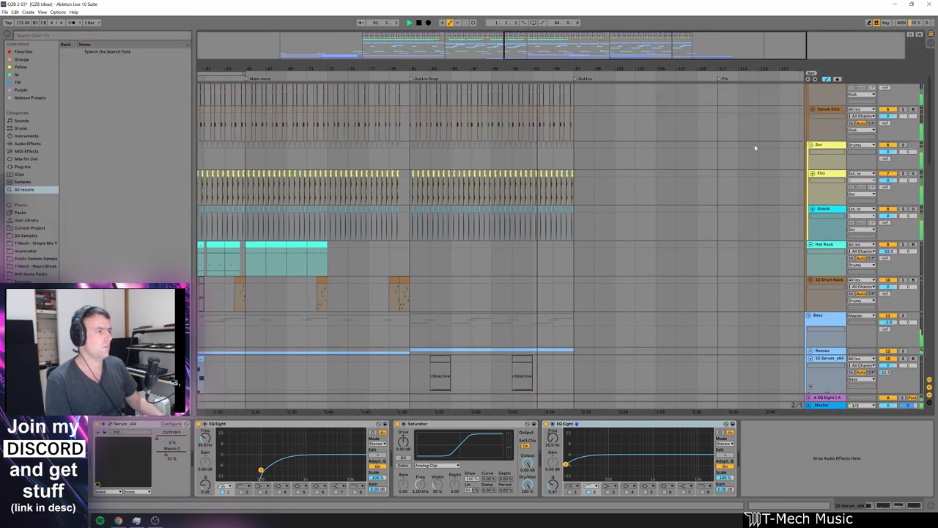
scroll(791, 159, "up", 3)
left_click(827, 102)
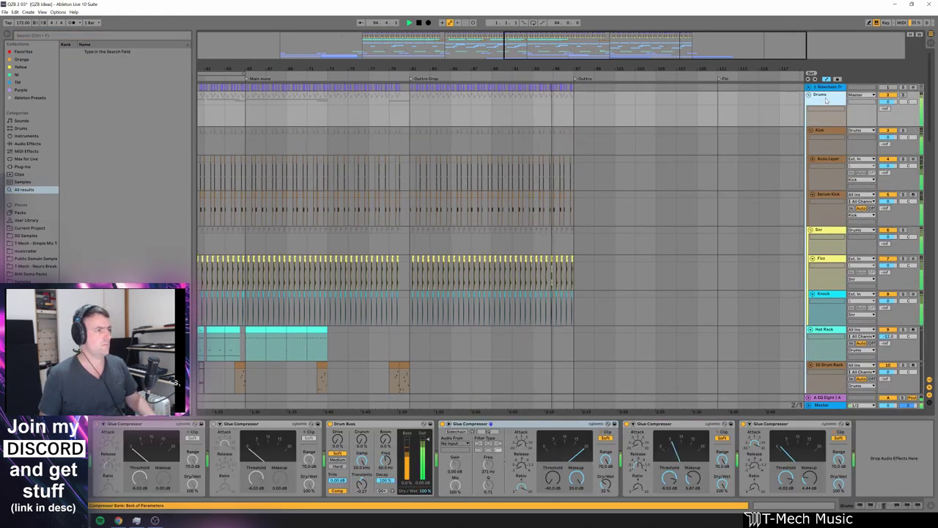
key("ctrl+a")
key("minus")
left_click(512, 135)
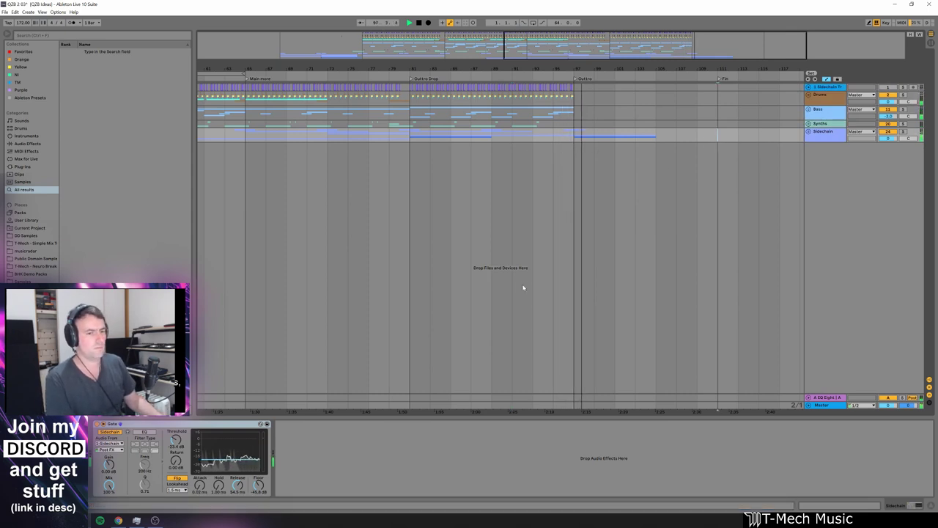
Step: Unfold the Sidechain group and examine the White Noise track's devices and clips across the whole arrangement
left_click(809, 132)
scroll(673, 339, "down", 3)
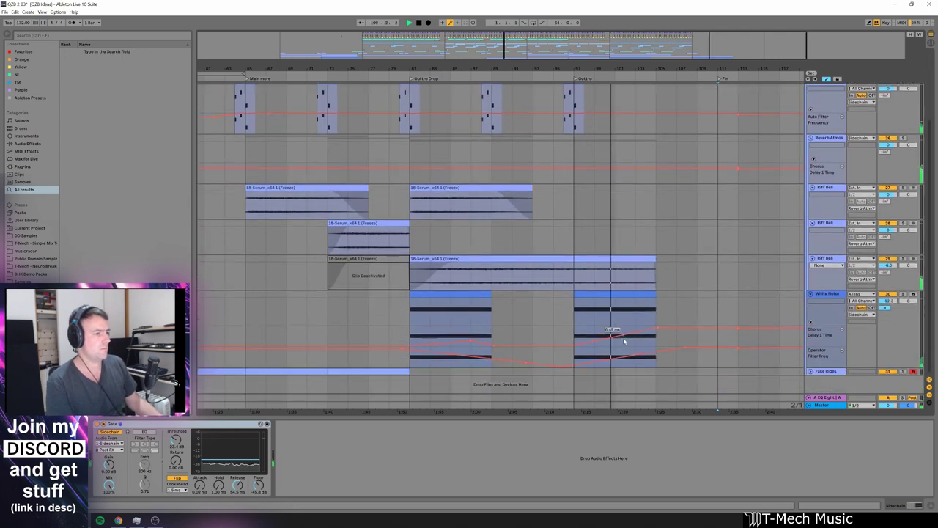
left_click(760, 339)
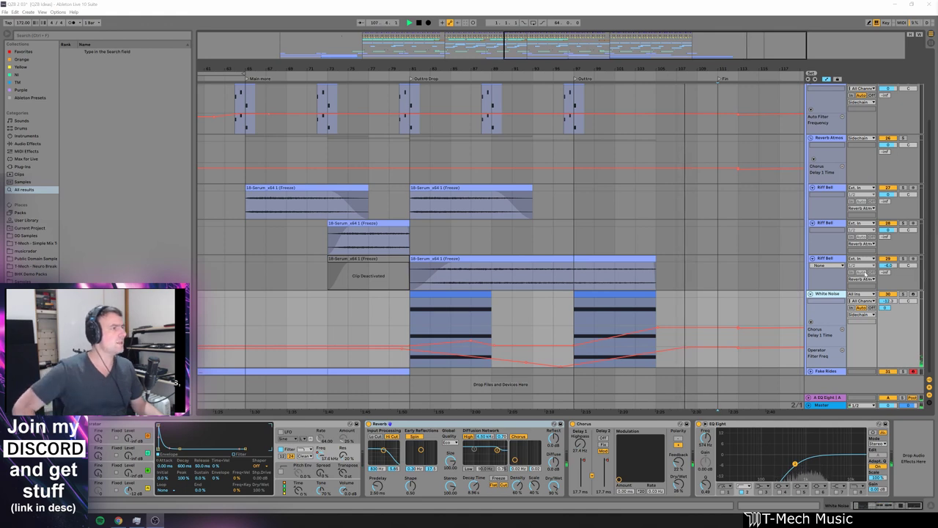
left_click_drag(567, 69, 619, 69)
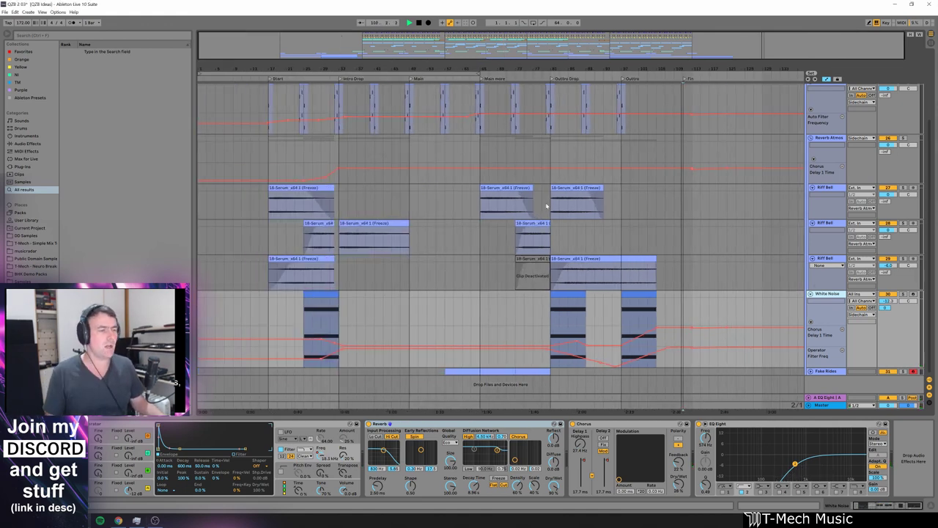
left_click(548, 80)
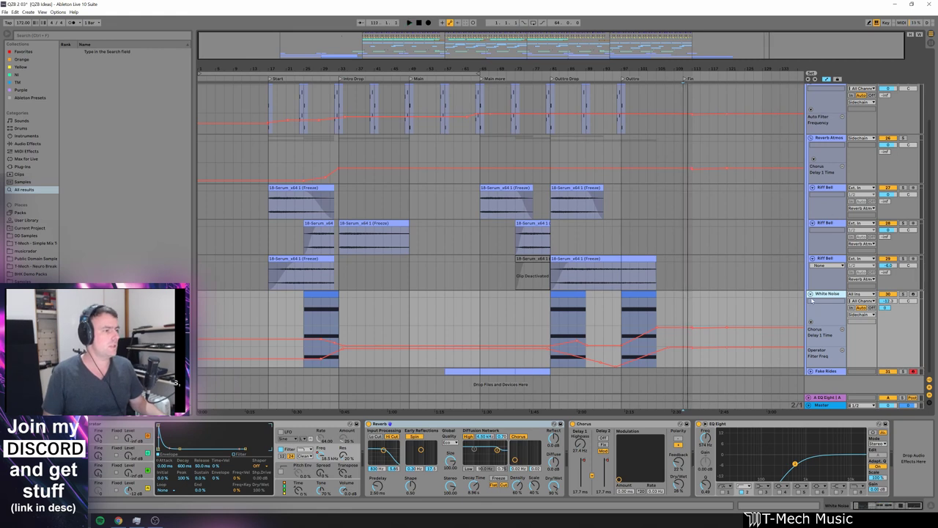
Step: Show the Sidechain group's Gate and collapse all tracks and groups into a compact overview
scroll(475, 281, "up", 3)
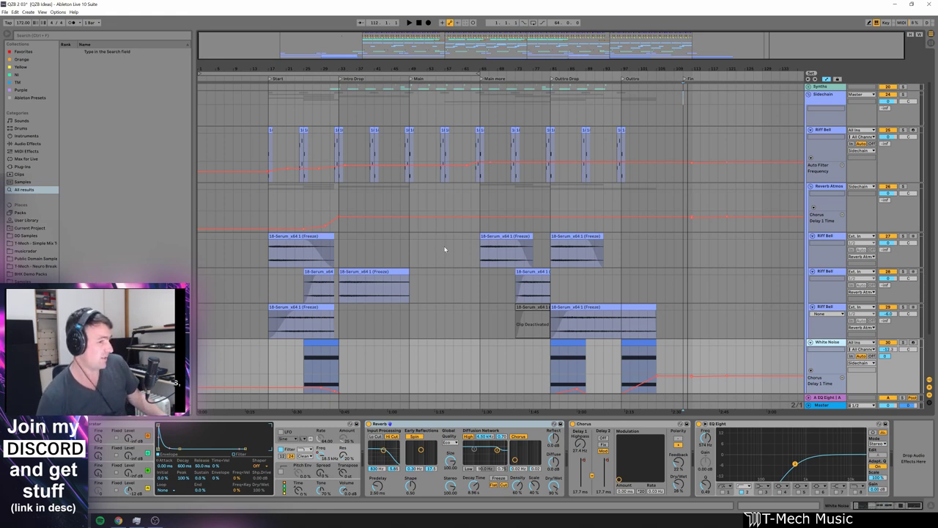
scroll(445, 249, "up", 2)
left_click(822, 142)
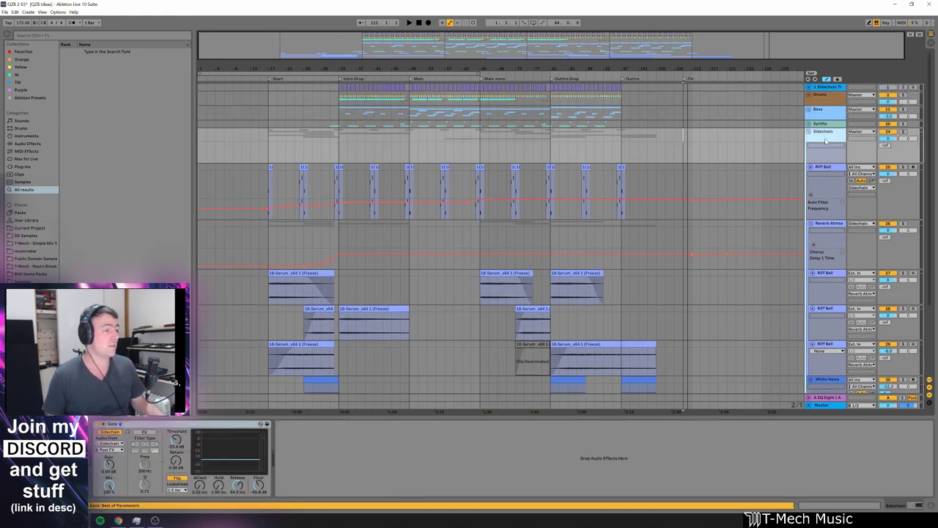
key("ctrl+a")
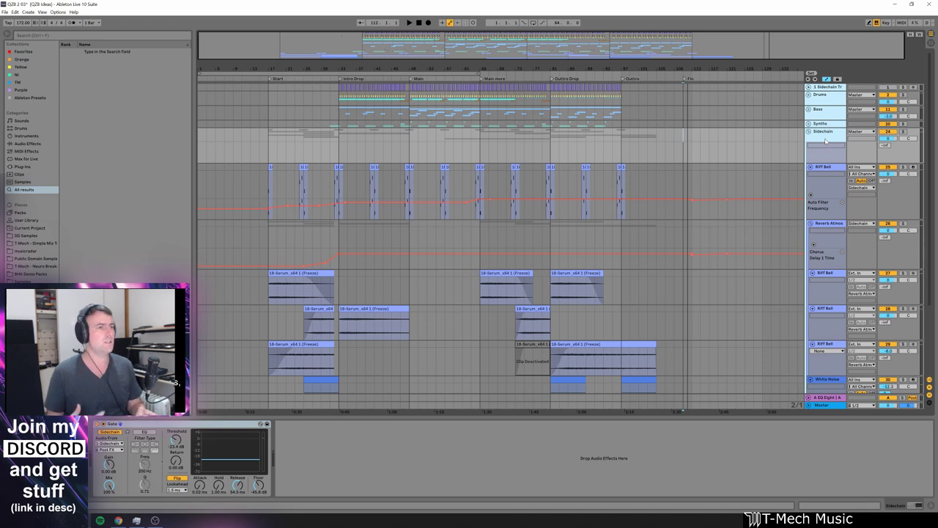
key("u")
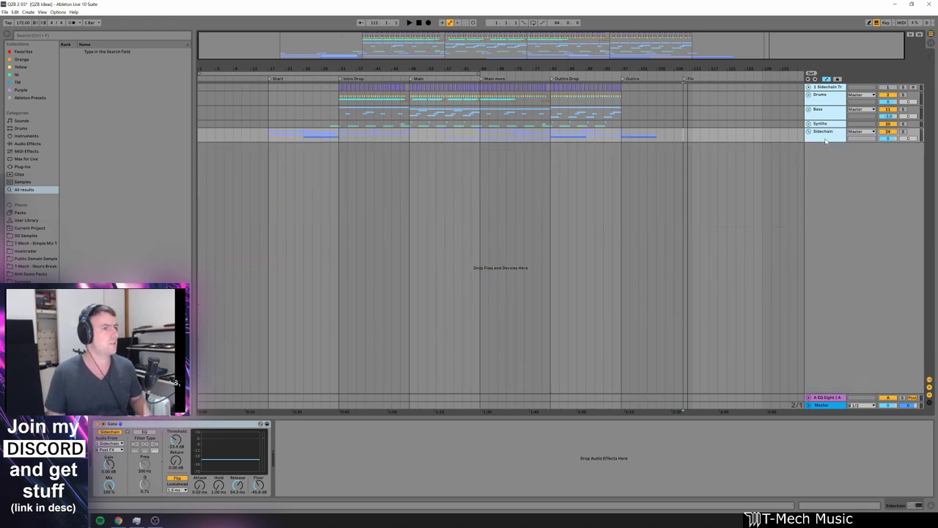
left_click(440, 240)
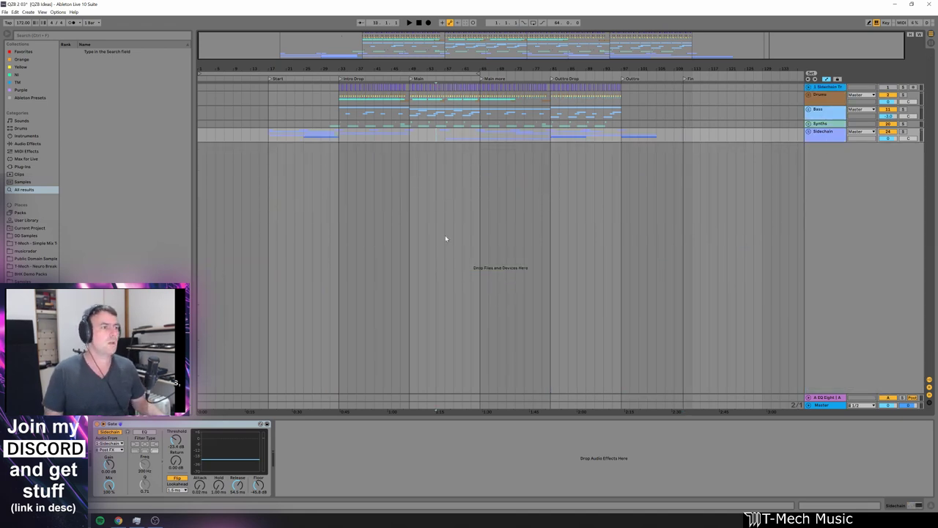
Step: Unfold the Sidechain Trigger track at the Intro Drop, audition its first clips soloed, and fold the track again
left_click(823, 87)
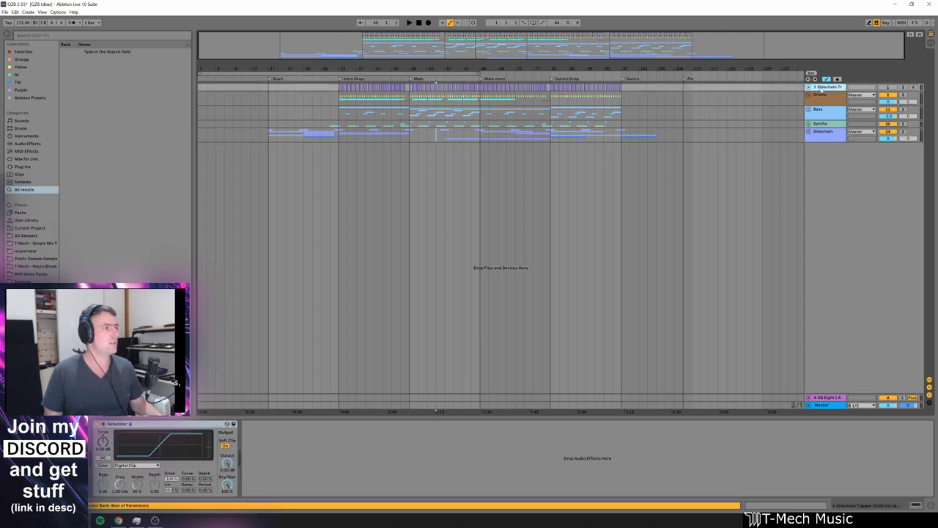
left_click_drag(345, 68, 345, 179)
left_click(808, 88)
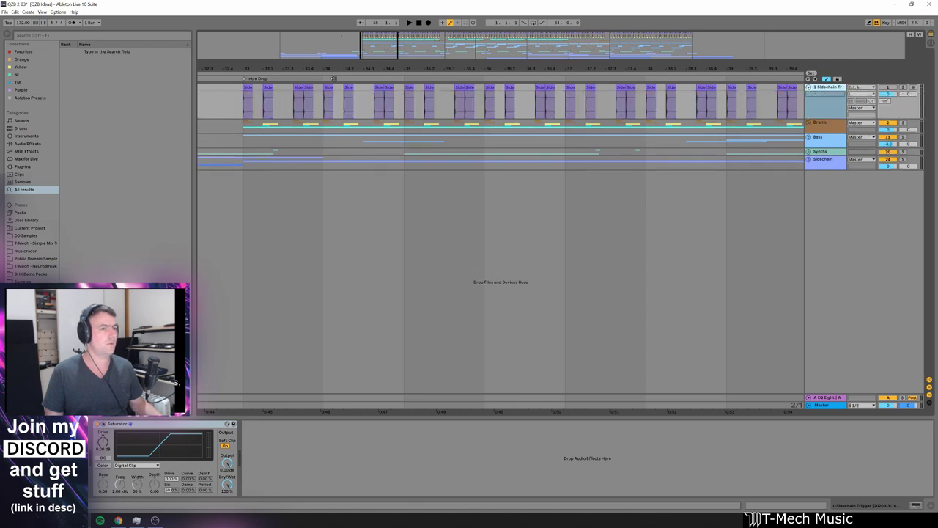
left_click(249, 92)
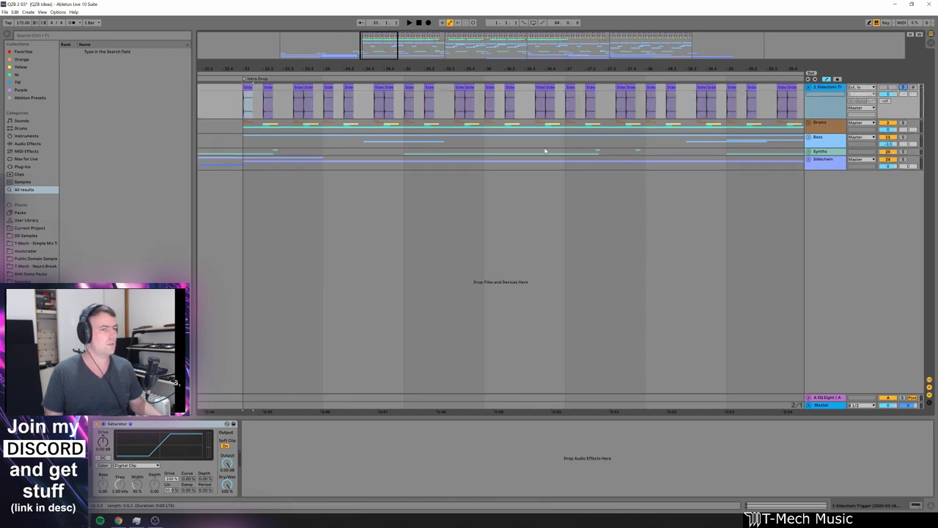
key("space")
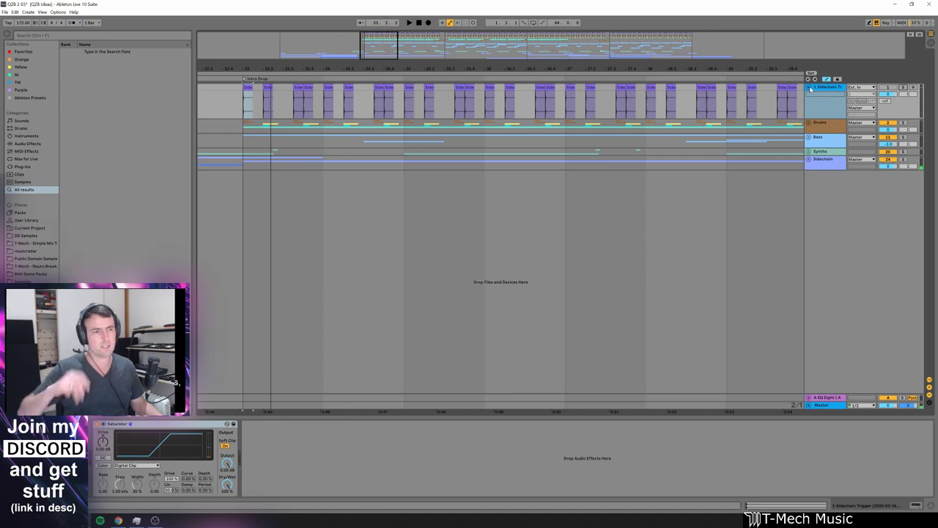
left_click(809, 87)
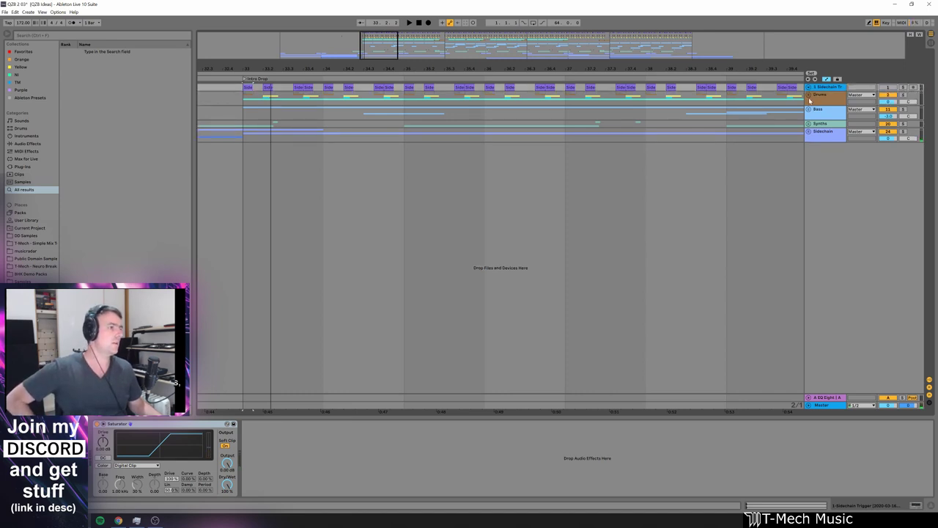
Step: Unfold the Drums group, then solo the Hat Rack track and show its effects chain
left_click(825, 102)
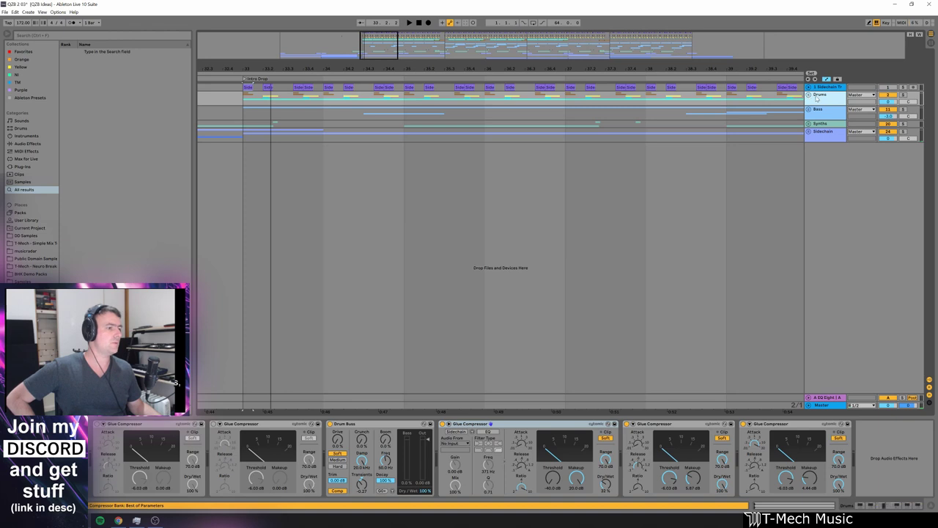
left_click(809, 95)
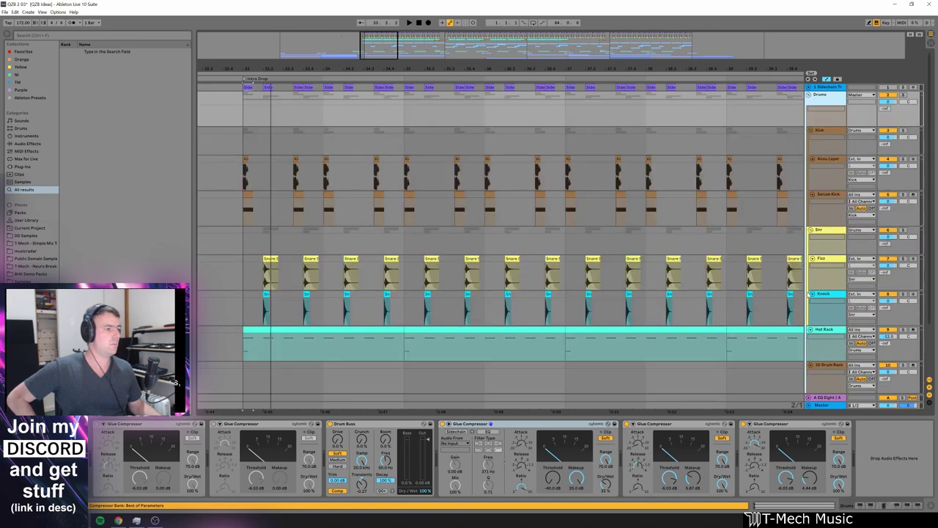
scroll(810, 297, "down", 3)
left_click(827, 271)
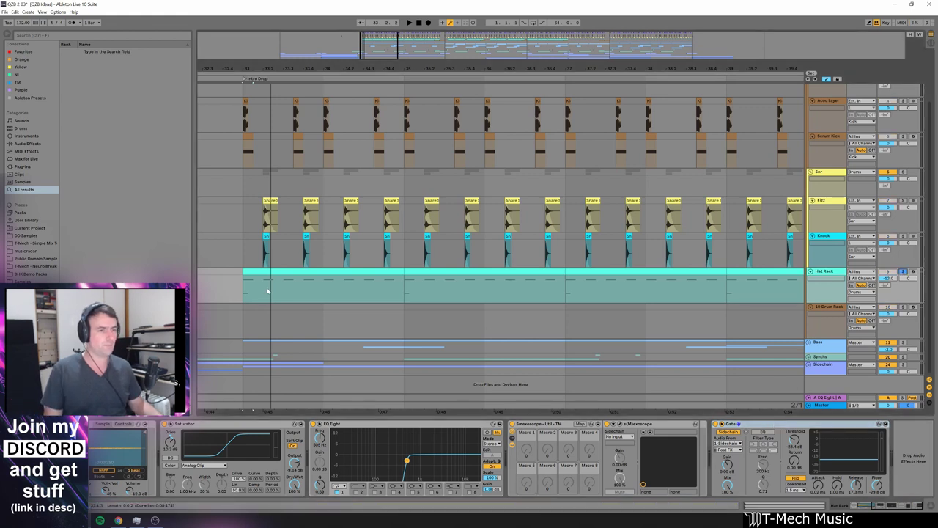
Step: Play the Hat Rack clip's first two bars of the Intro Drop with the sidechained Gate active and bypassed
left_click(321, 300)
key("space")
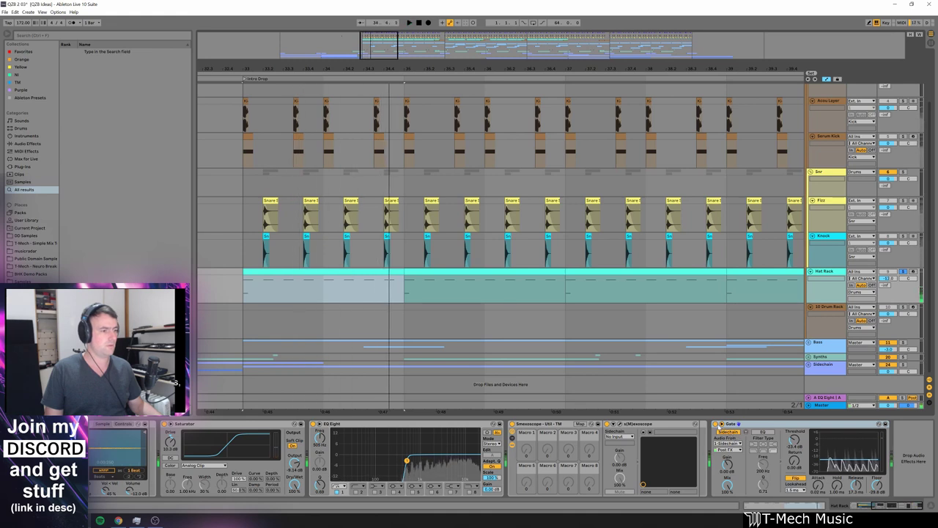
key("space")
key("space")
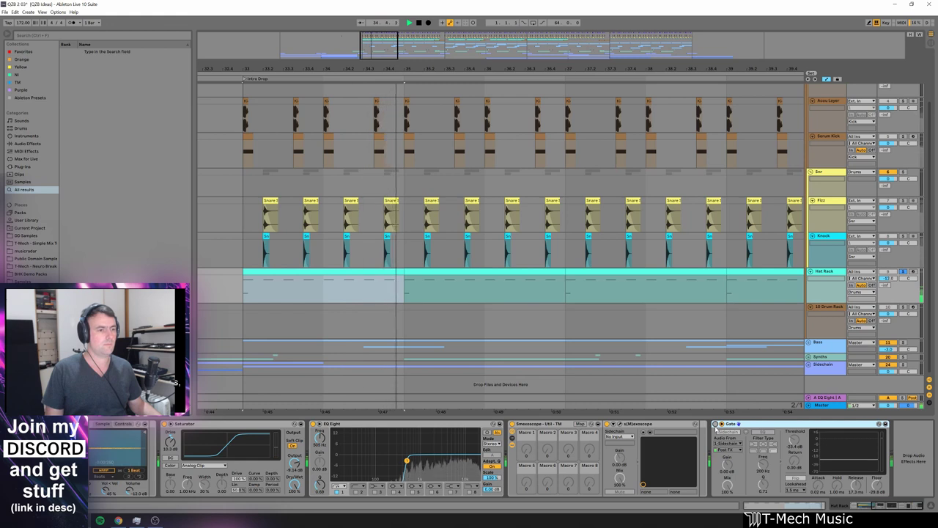
key("space")
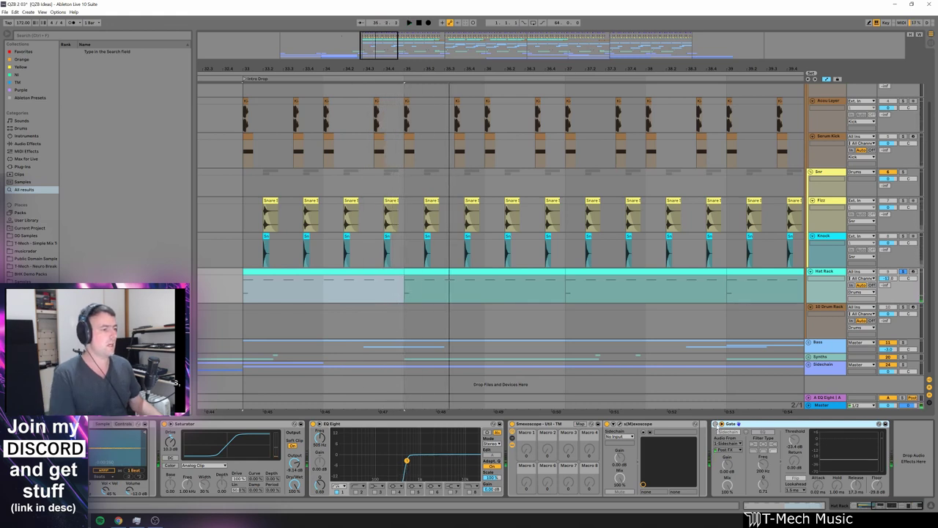
Step: Turn the Hat Rack's Gate back on and play the two hat bars again
left_click(716, 425)
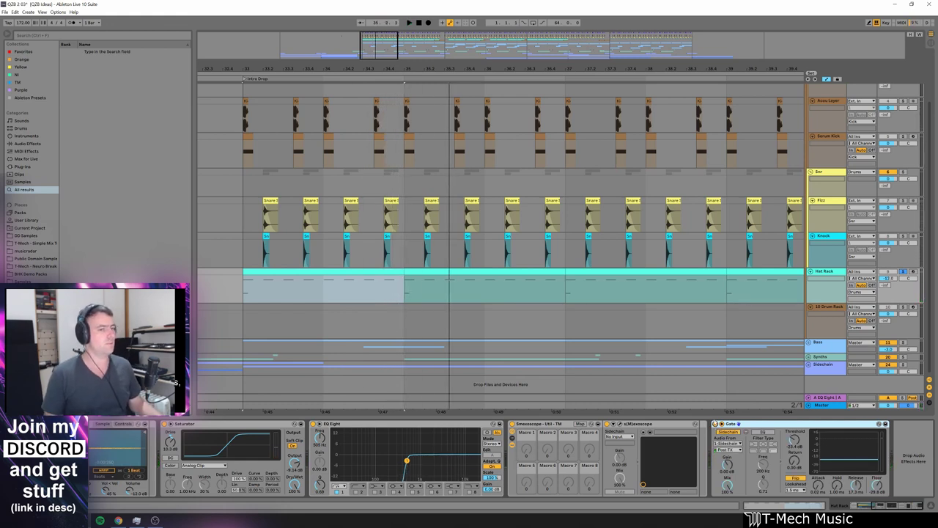
key("space")
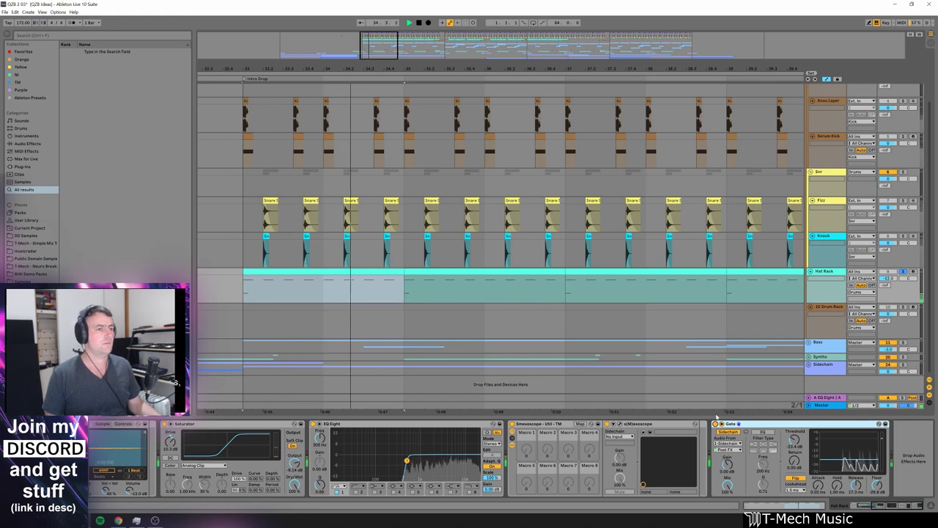
key("space")
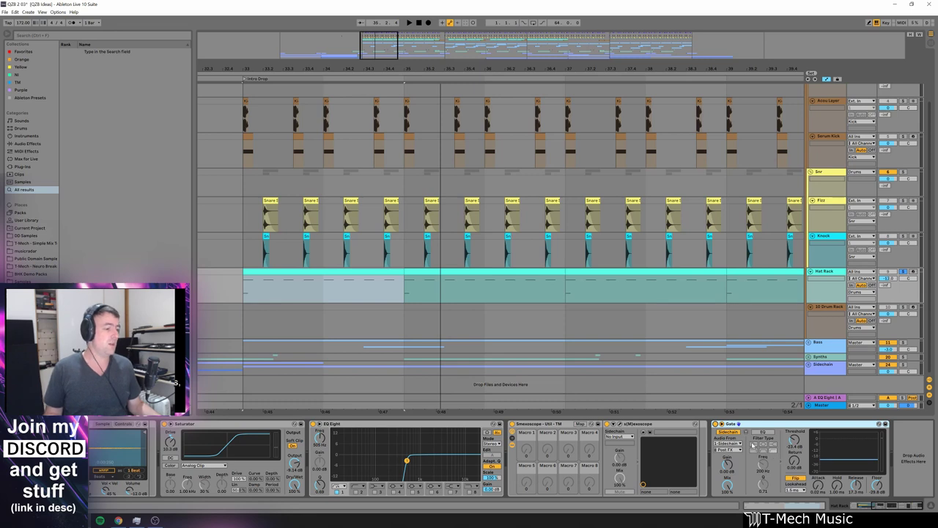
Step: Lower the Hat Rack Gate's threshold, shorten its release to about 7.7 ms, and hide its sidechain section
left_click_drag(794, 440, 794, 450)
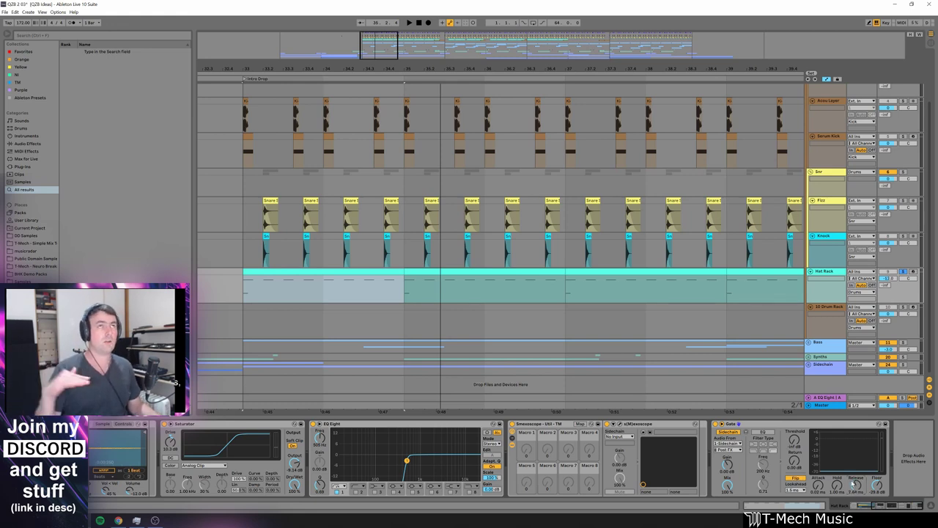
left_click(722, 424)
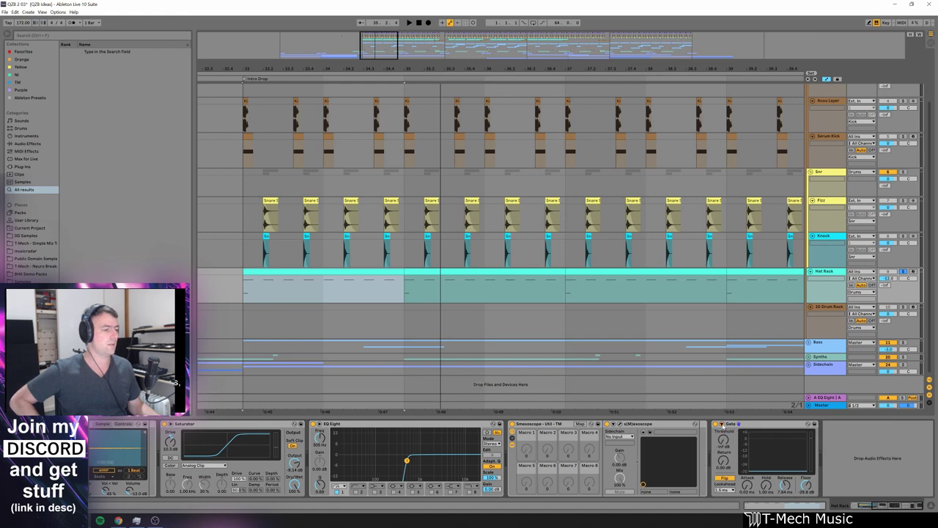
Step: Unfold the Hat Rack Gate's sidechain section, then solo the Drums group and play the Intro Drop's first four bars
left_click(722, 423)
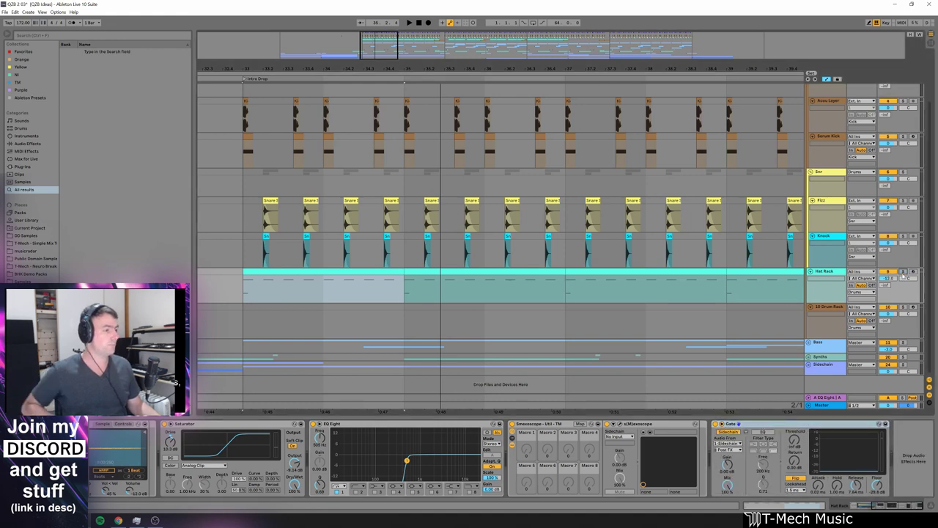
scroll(836, 183, "up", 3)
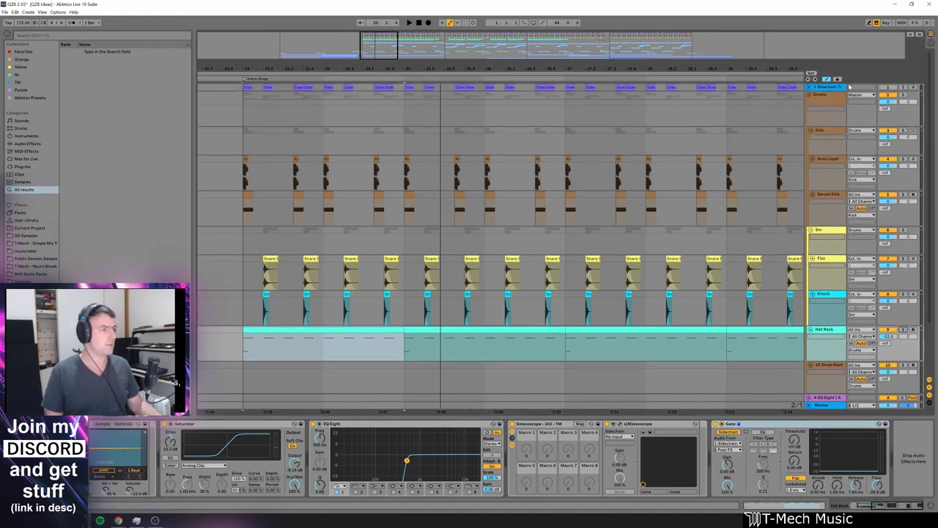
left_click(822, 101)
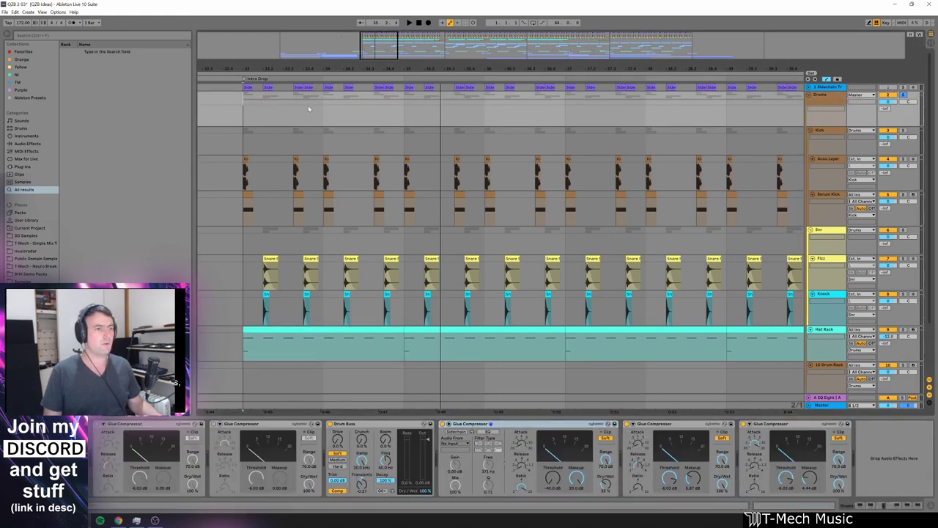
left_click_drag(310, 110, 606, 109)
key("space")
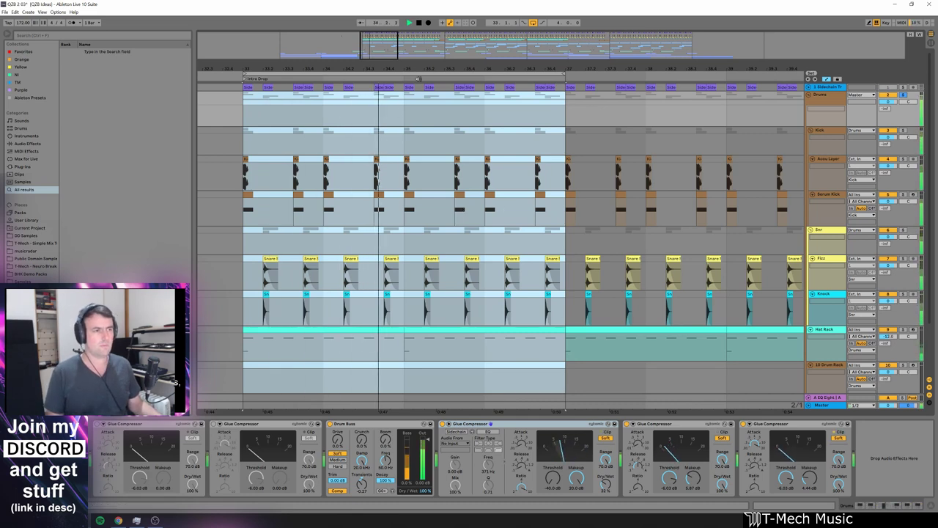
Step: Play the Intro Drop's first four bars with the Hat Rack's Gate bypassed, then with it turned back on
left_click_drag(439, 68, 439, 51)
scroll(378, 361, "down", 4)
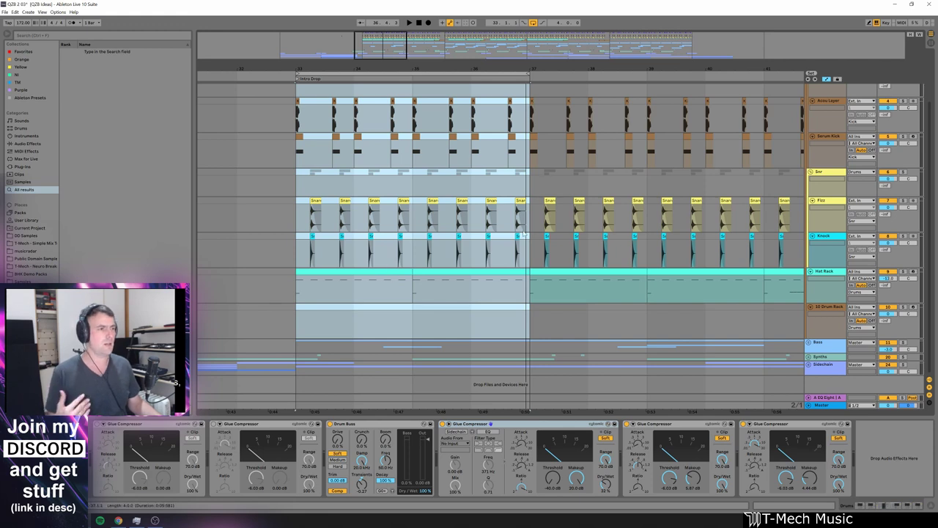
left_click(799, 327)
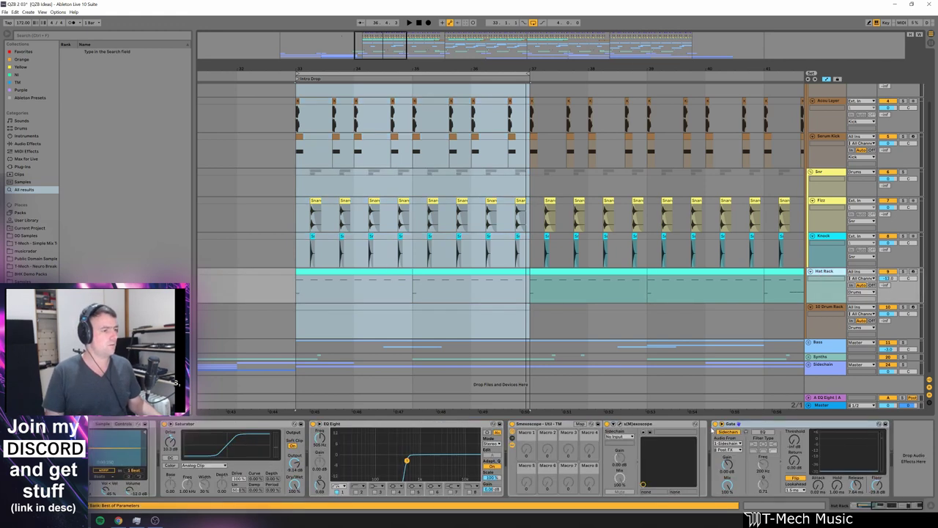
left_click(289, 286)
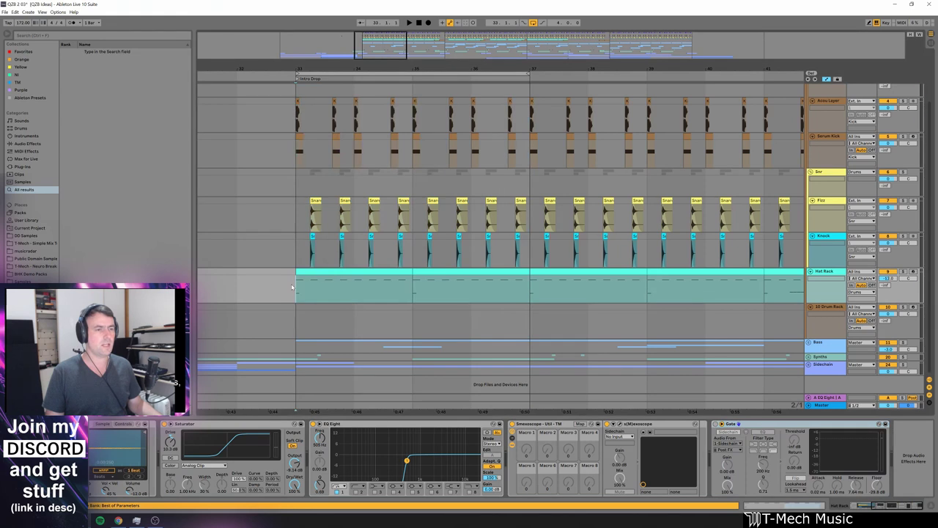
key("space")
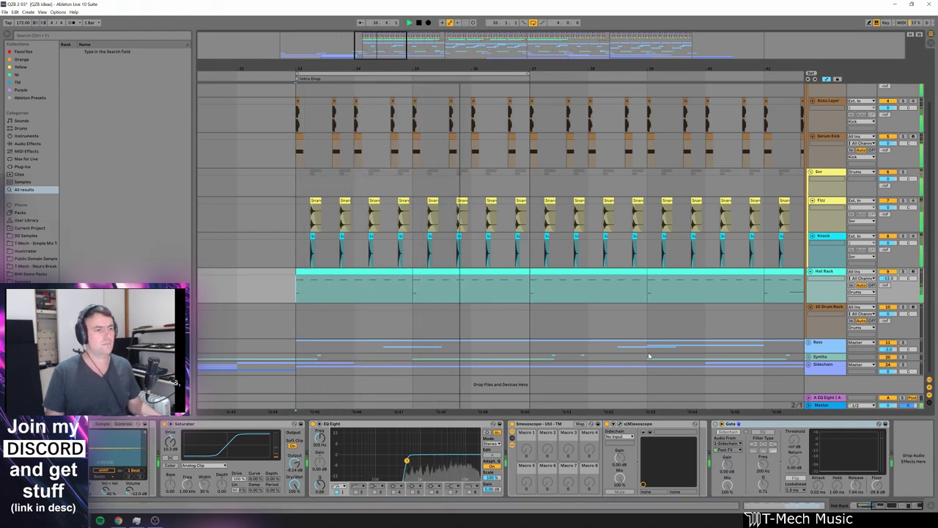
left_click(715, 424)
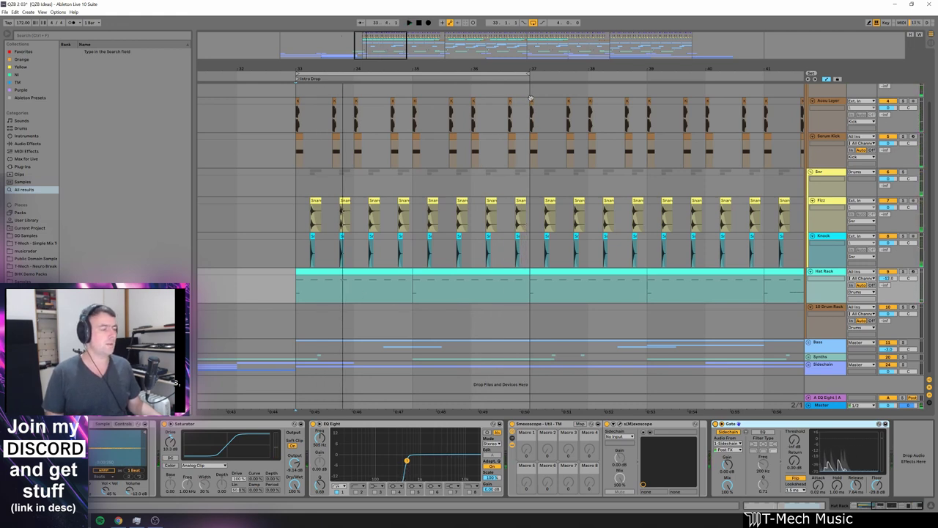
Step: Loop the first eight bars of the Main section and play them
left_click_drag(559, 69, 342, 48)
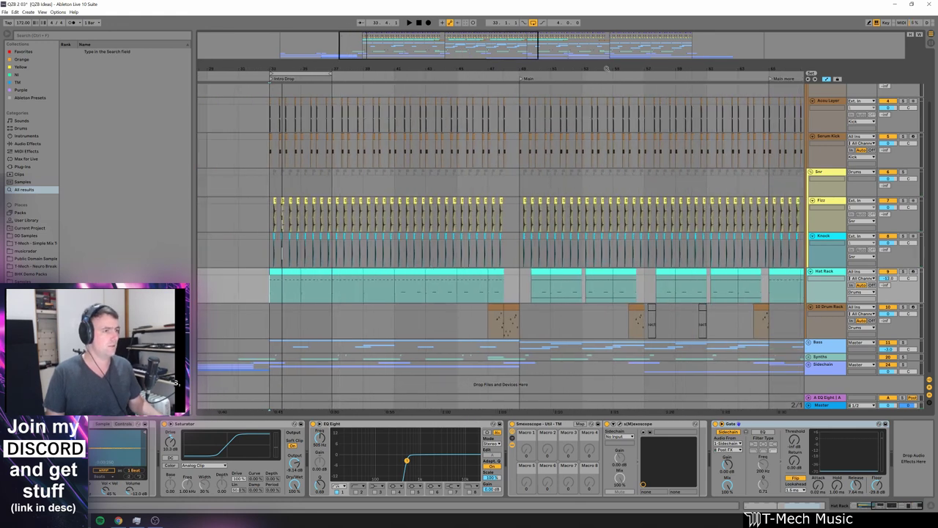
left_click_drag(607, 69, 535, 69)
left_click_drag(455, 95, 572, 95)
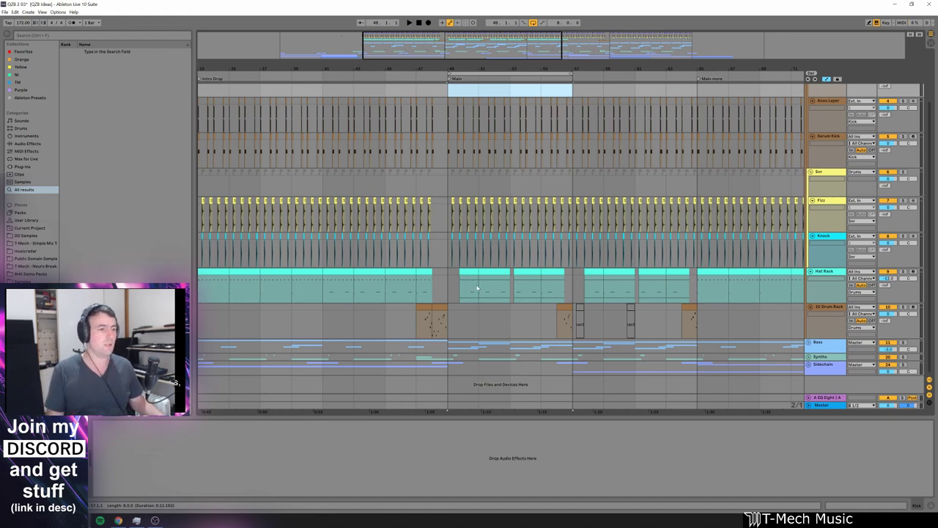
key("space")
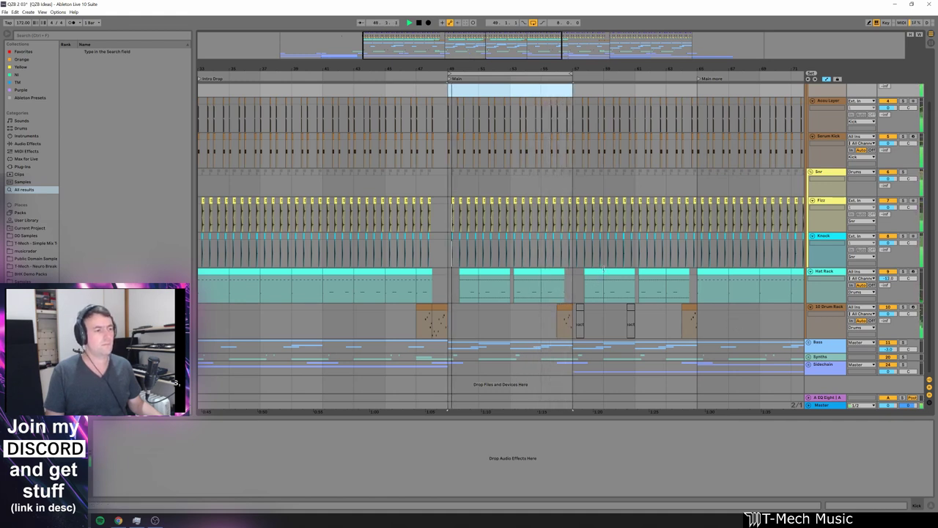
key("space")
Step: Show the 10 Drum Rack track's devices from the start of the chain and list the browser's Drums samples
left_click(834, 308)
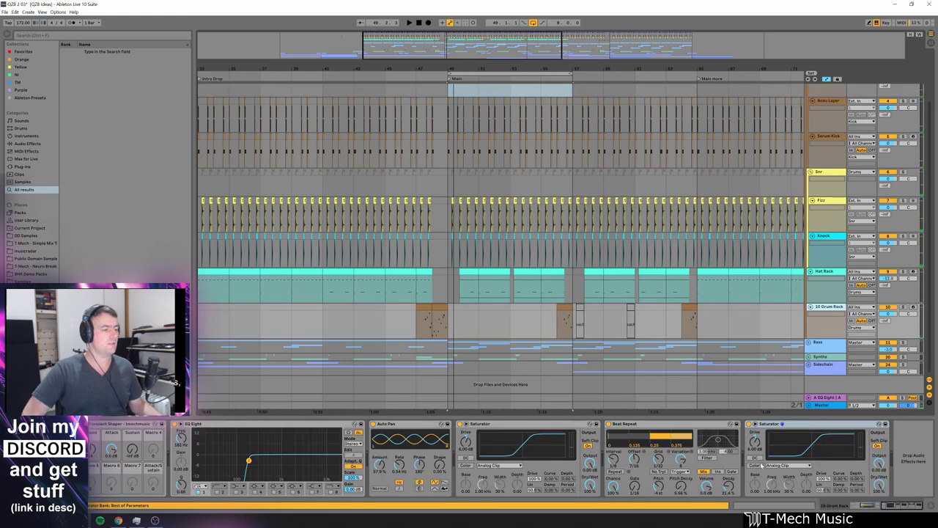
left_click_drag(903, 505, 868, 505)
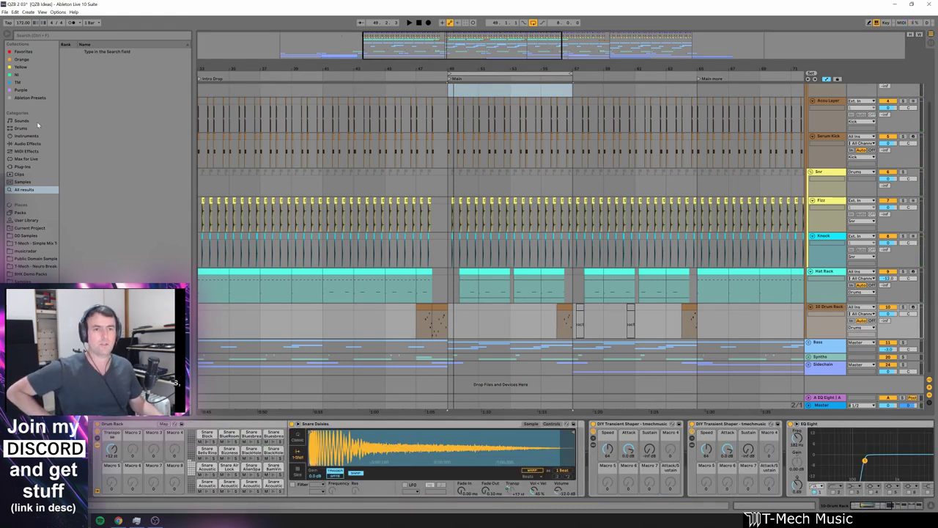
left_click(21, 128)
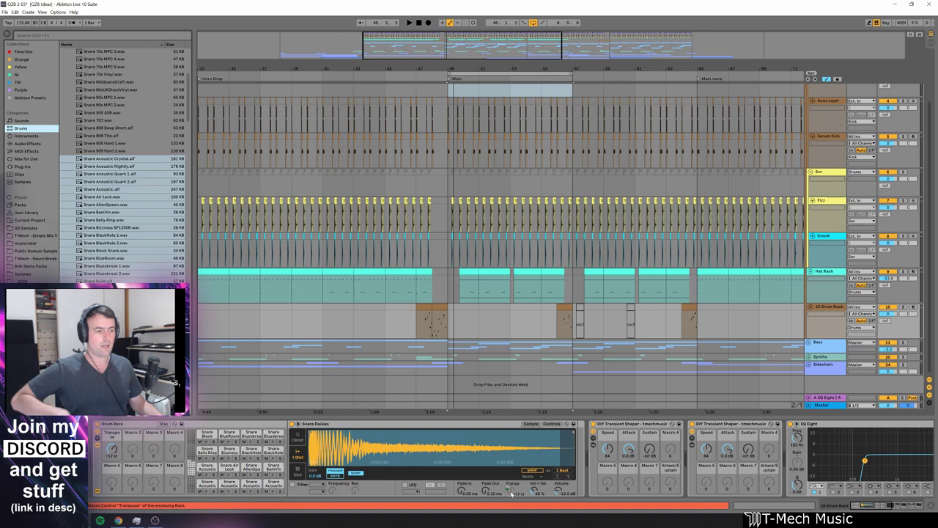
Step: Select the Snare BamVin pad and check the options of its sample's Transpose control
left_click(277, 472)
right_click(512, 491)
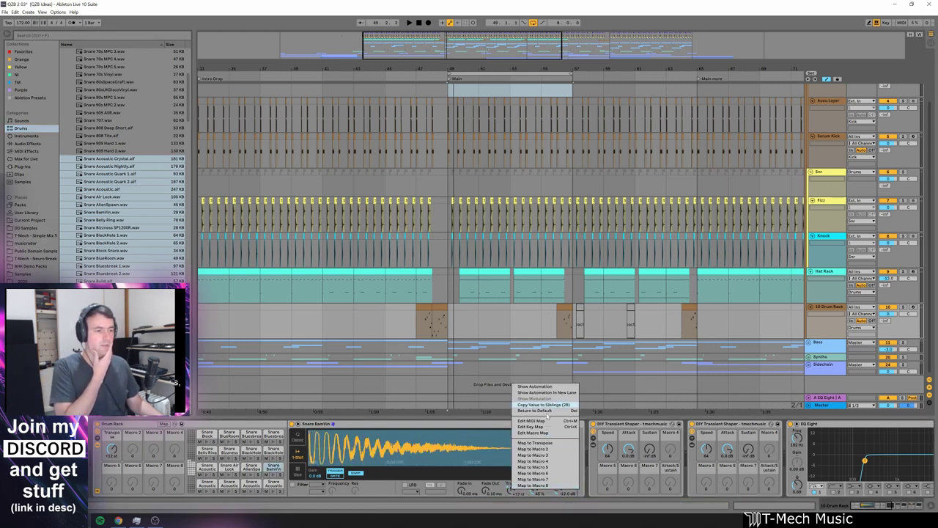
key("Escape")
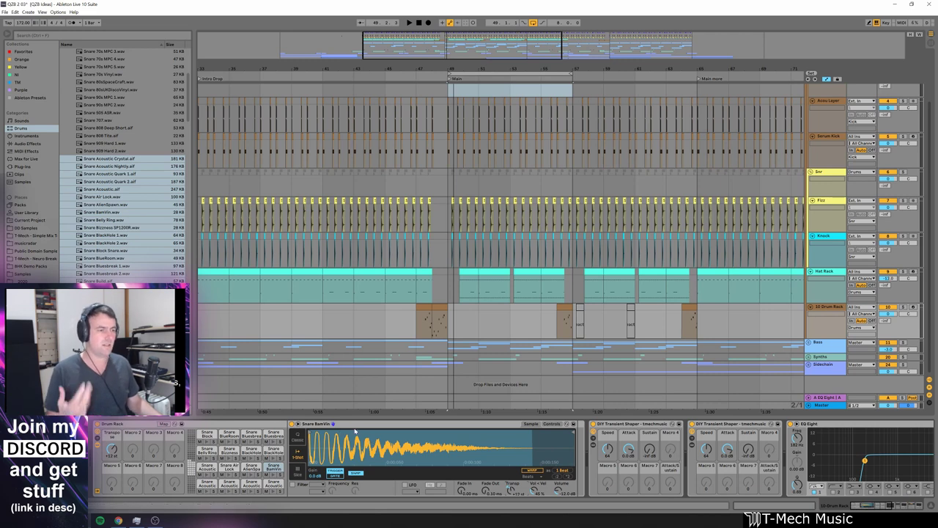
Step: Open the last 10 Drum Rack fill clip before the Main section and view its snare notes
left_click(440, 306)
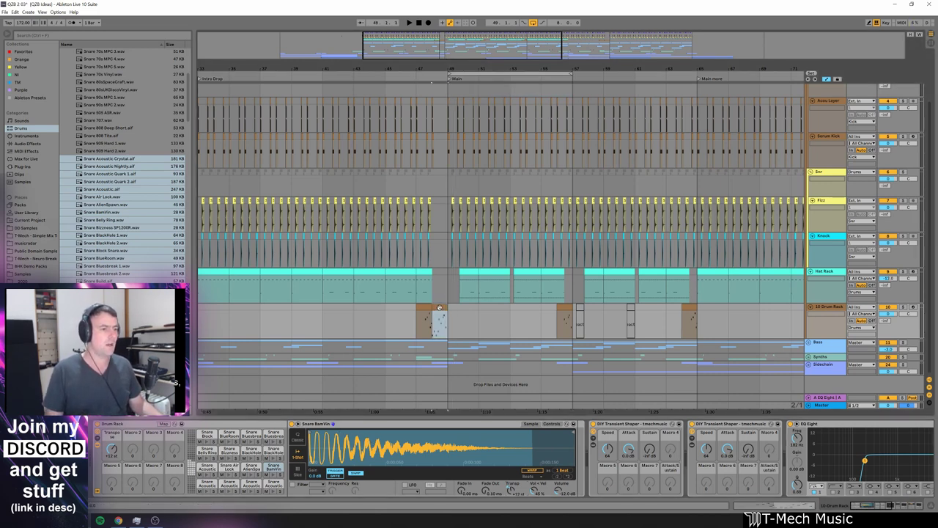
double_click(439, 306)
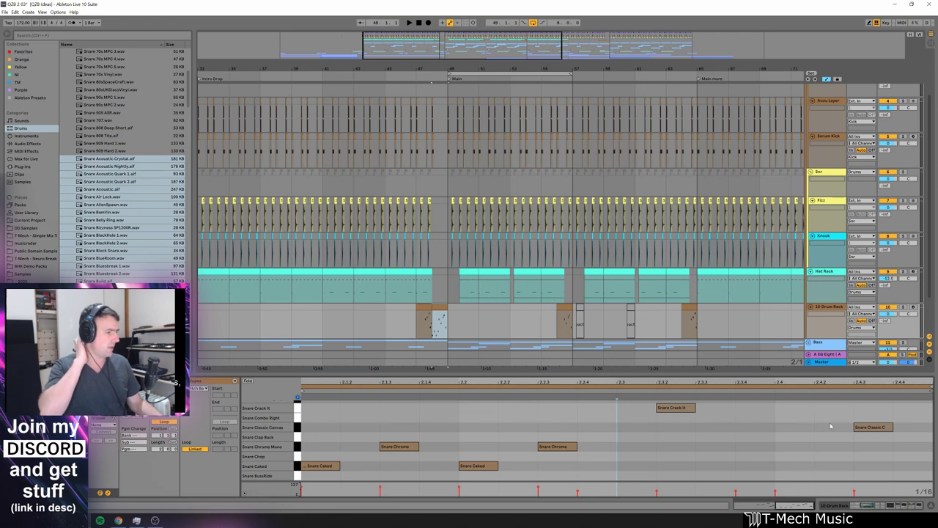
scroll(901, 276, "down", 3)
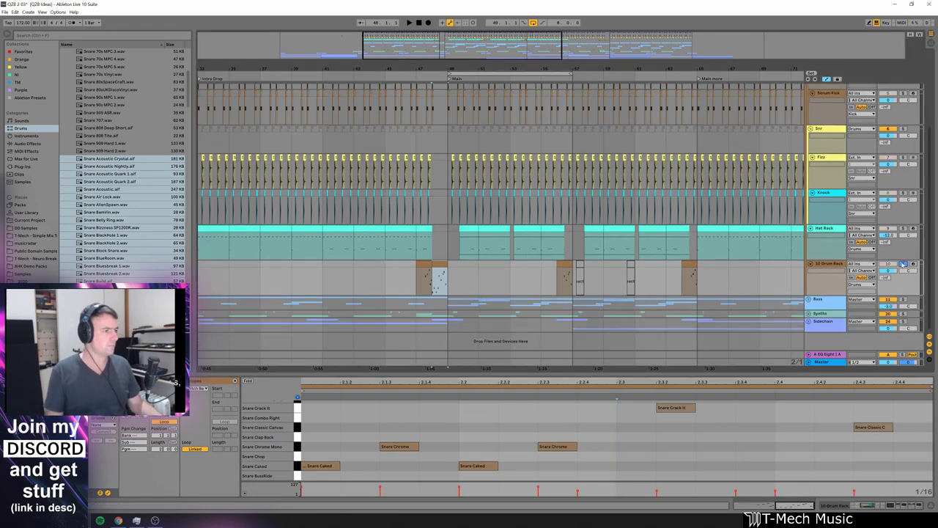
Step: Show the soloed 10 Drum Rack's effects chain, bypass Beat Repeat, and play the snare fill before the Main section
double_click(829, 264)
left_click_drag(856, 508, 879, 506)
left_click(608, 424)
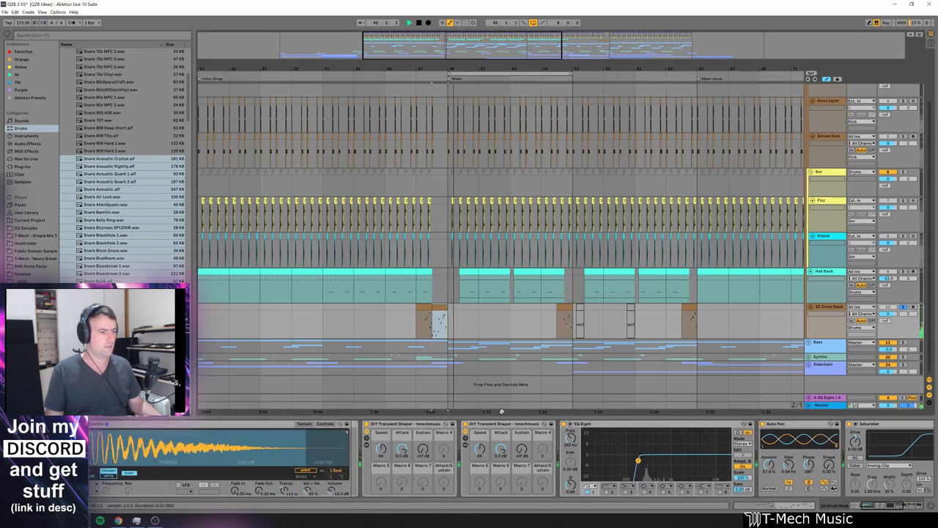
key("space")
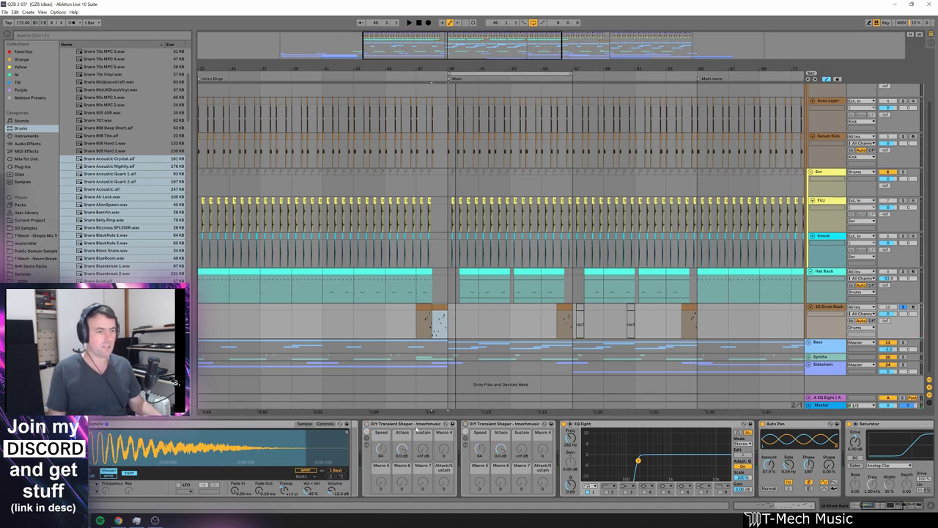
left_click(439, 311)
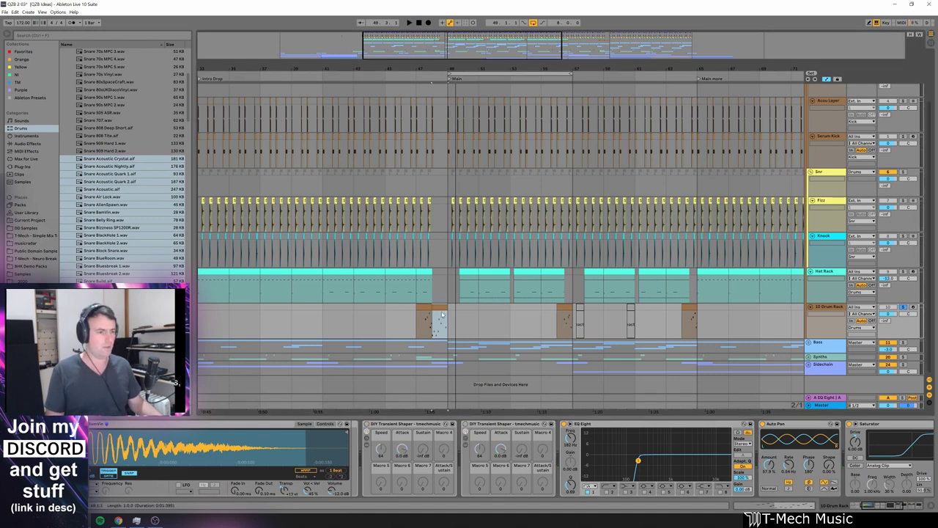
key("space")
key("space")
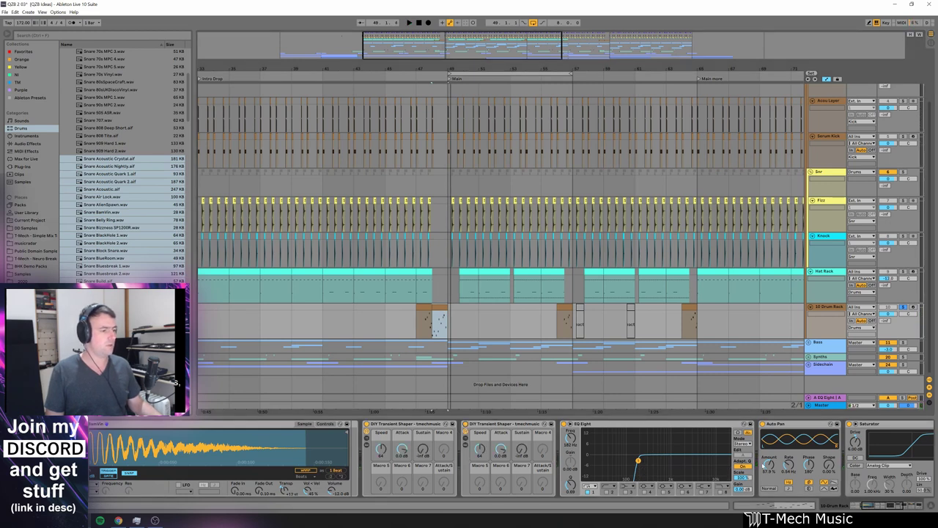
Step: Turn Beat Repeat back on and play the two snare fill clips leading into the Main section
left_click_drag(885, 511, 898, 507)
left_click(609, 424)
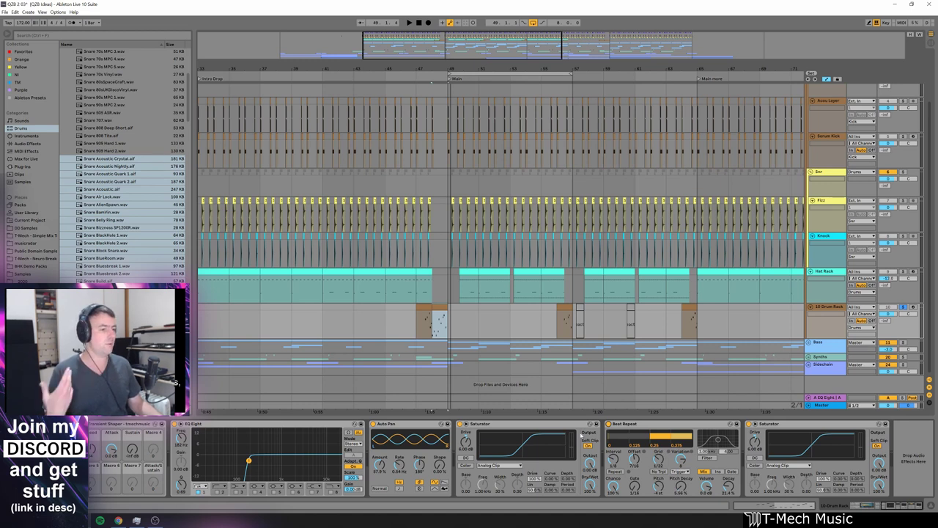
key("space")
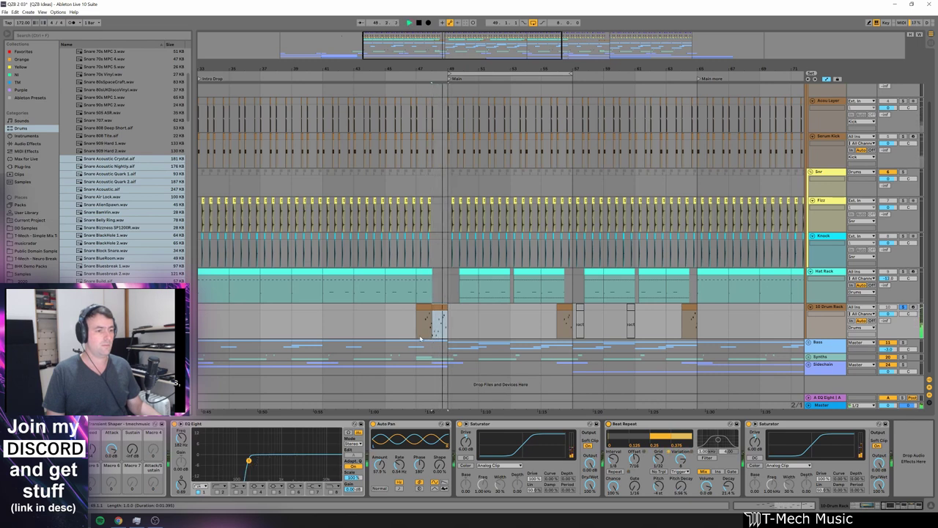
left_click(425, 309)
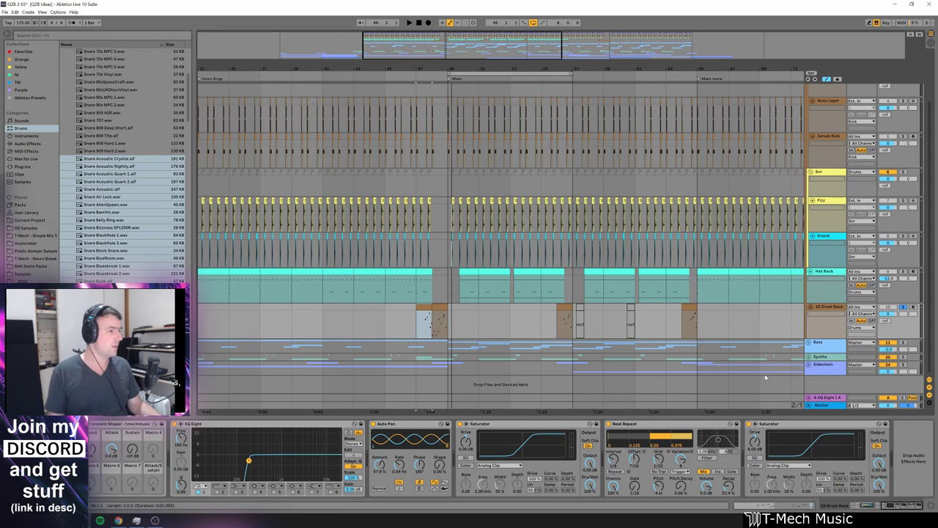
Step: Unsolo the 10 Drum Rack, then solo the Kick group and play it from the start of the Main section
left_click(541, 322)
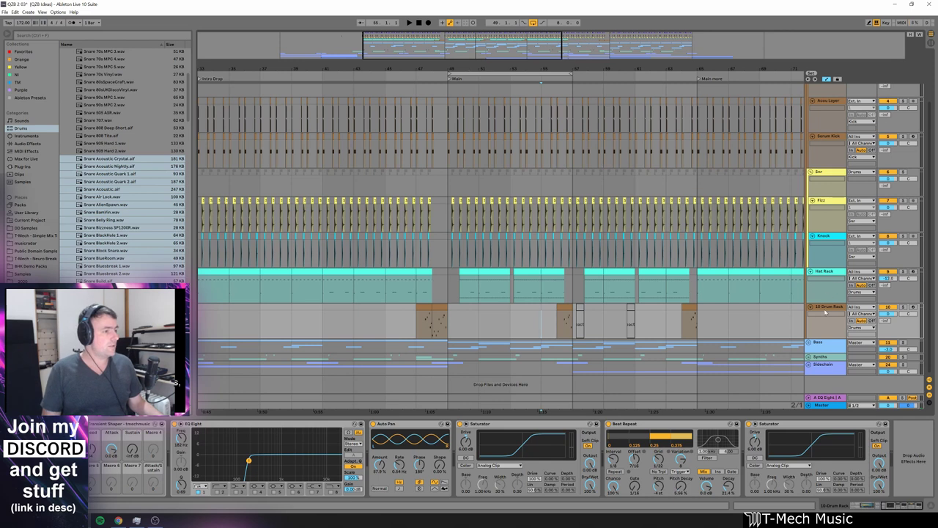
scroll(511, 90, "up", 4)
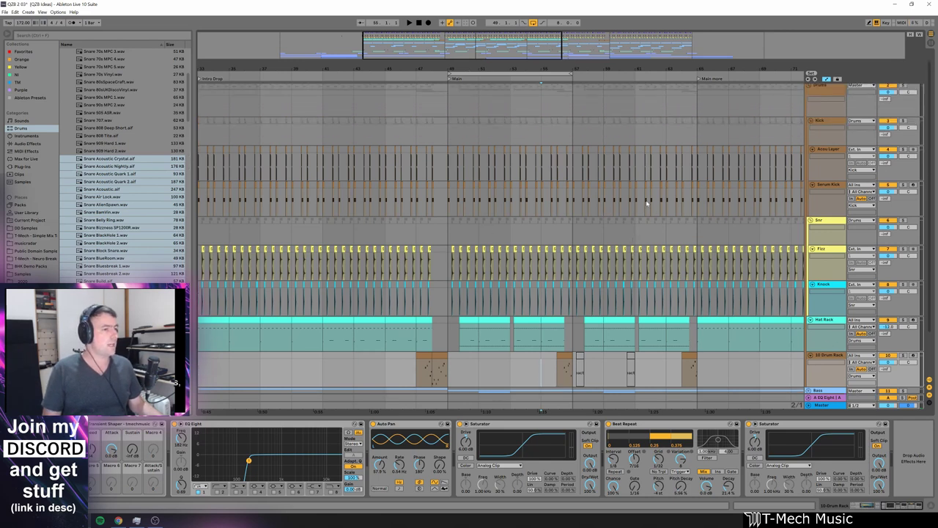
left_click_drag(501, 67, 429, 146)
left_click(691, 156)
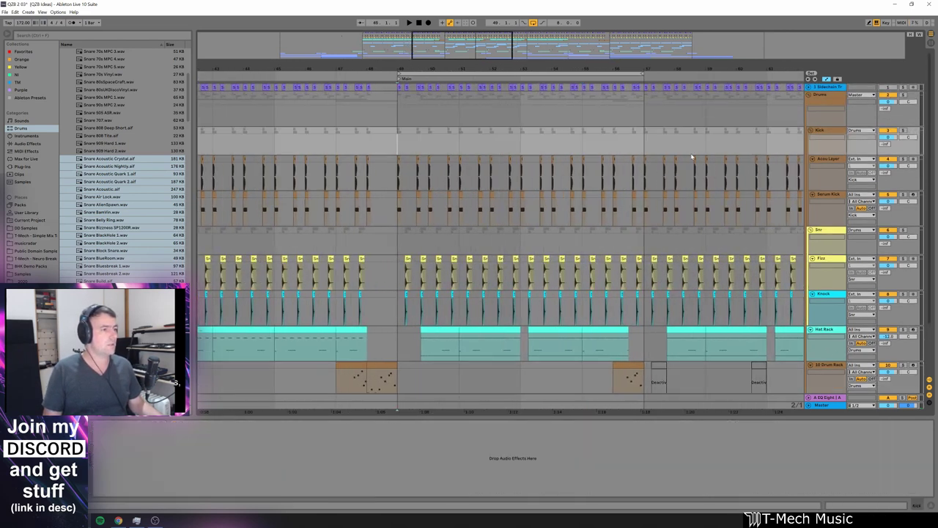
left_click(904, 131)
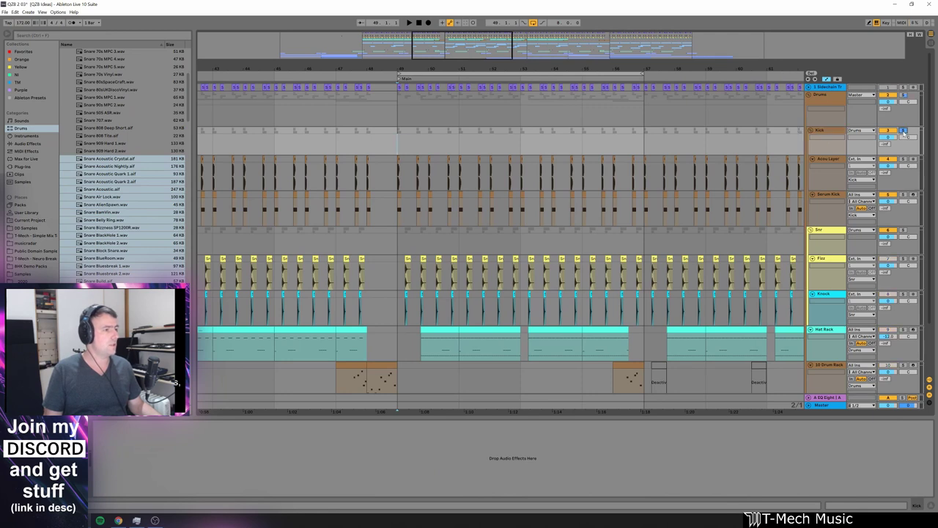
key("space")
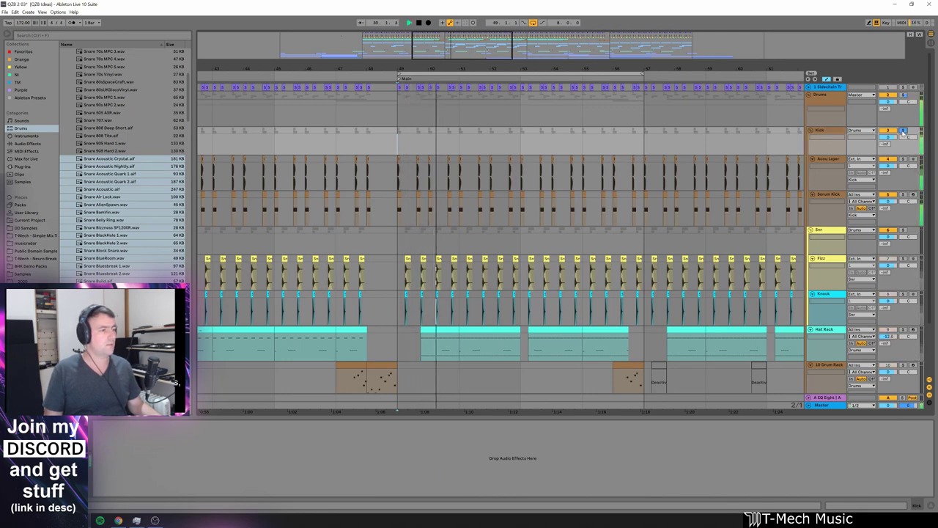
Step: Solo the Acou Layer kick track, open its sample clip at bar 49, and browse the kick samples in Packs
left_click(889, 160)
left_click(903, 159)
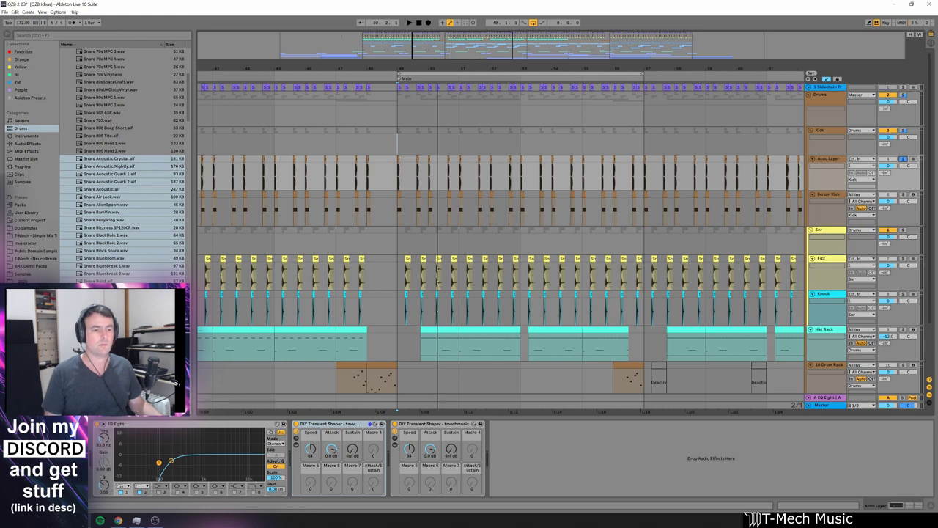
double_click(400, 172)
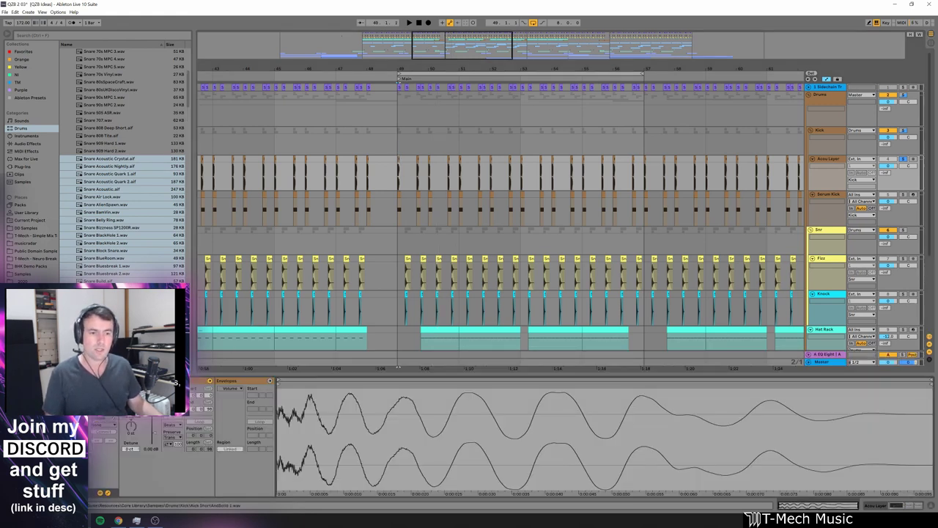
left_click(20, 204)
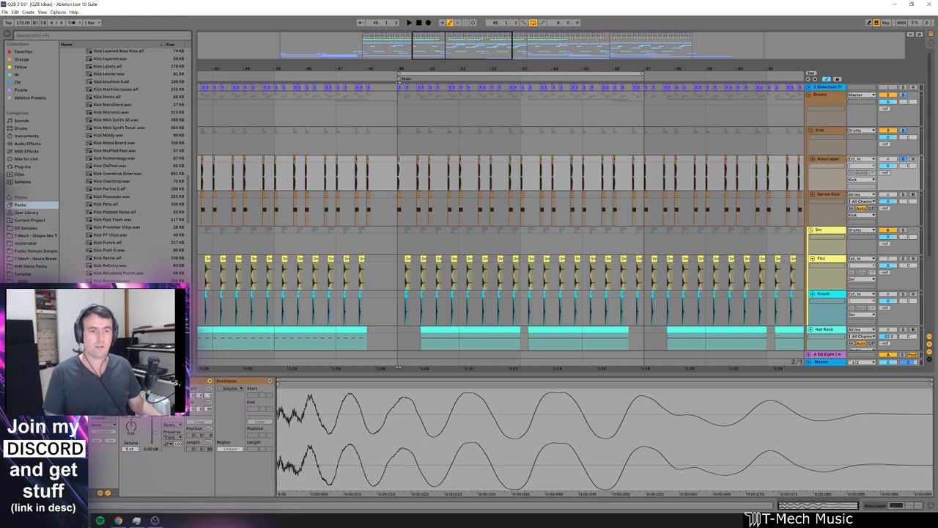
Step: Solo the Serum Kick track, play it from bar 49, show its devices, and open the Serum instrument
left_click(820, 131)
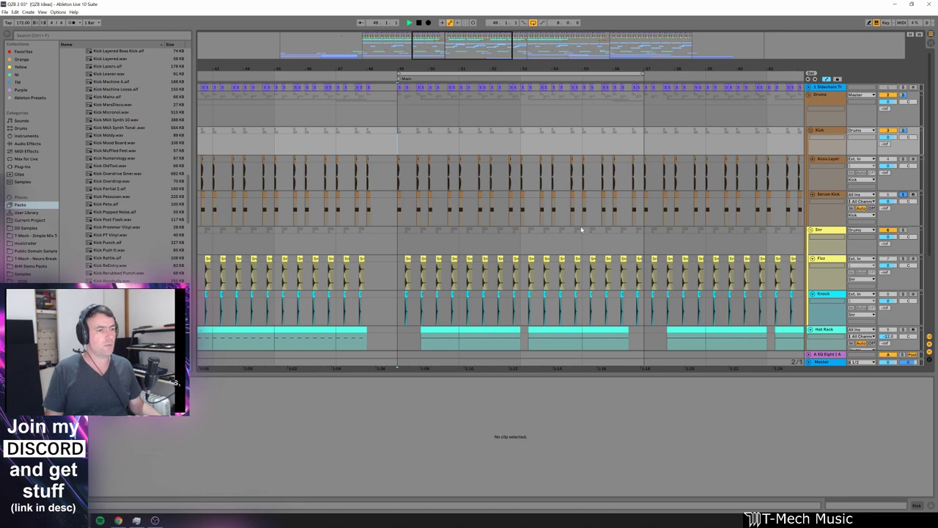
left_click(829, 195)
key("shift+Tab")
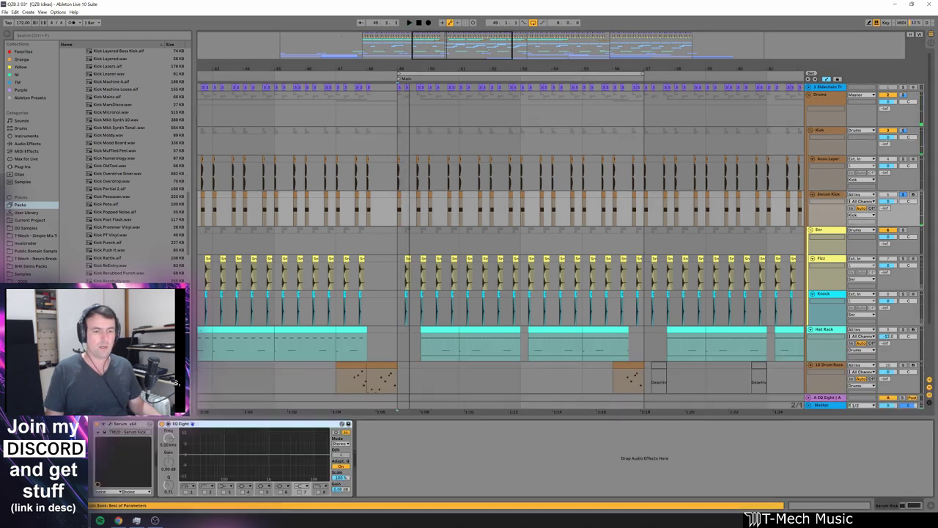
left_click(103, 424)
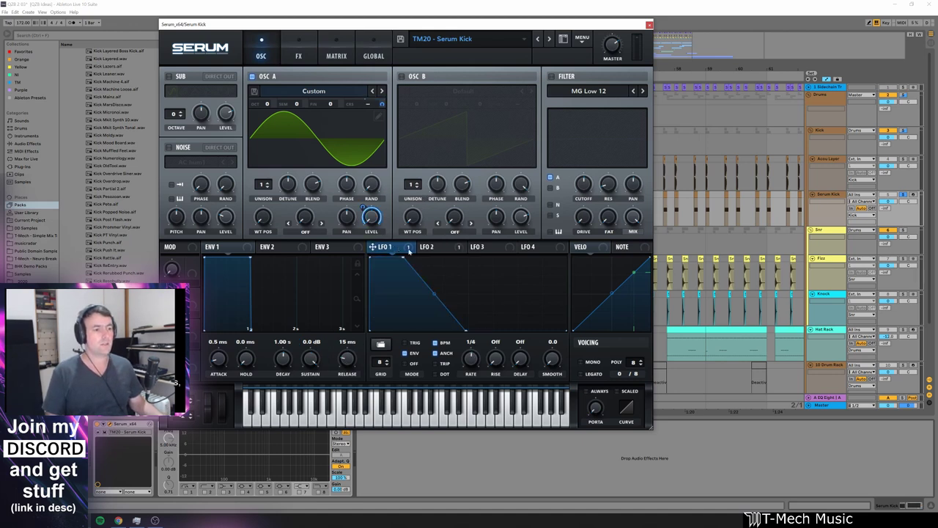
Step: View Serum's LFO 2 shape and modulation matrix, return to the oscillator page, and close the instrument
left_click(437, 249)
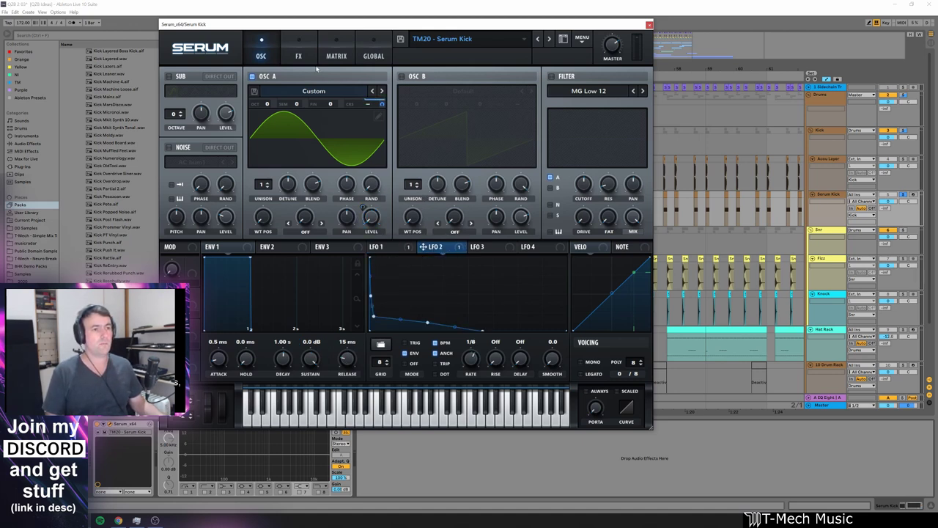
left_click(300, 56)
left_click(336, 55)
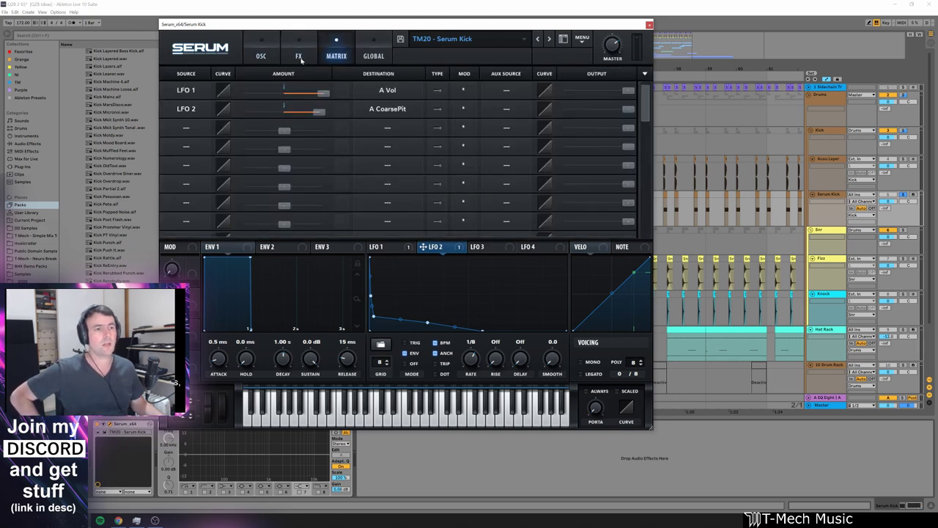
left_click(261, 55)
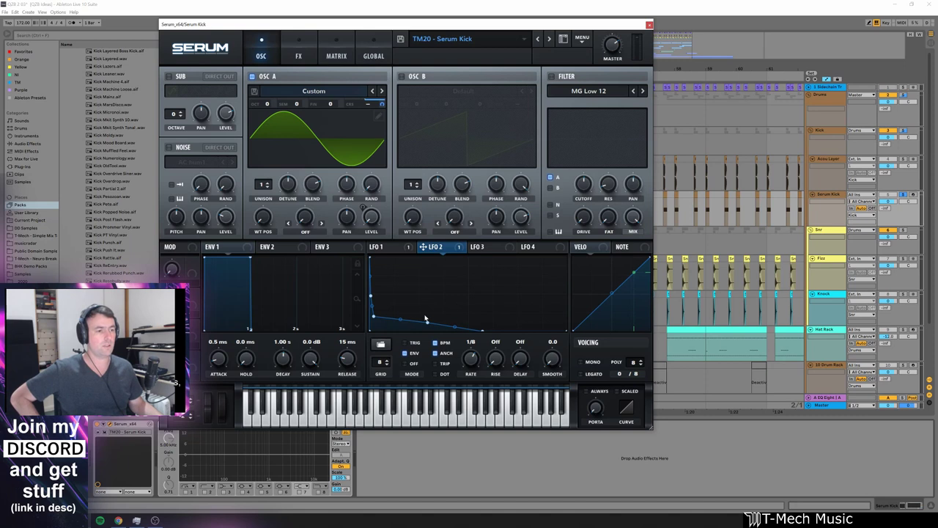
left_click(649, 26)
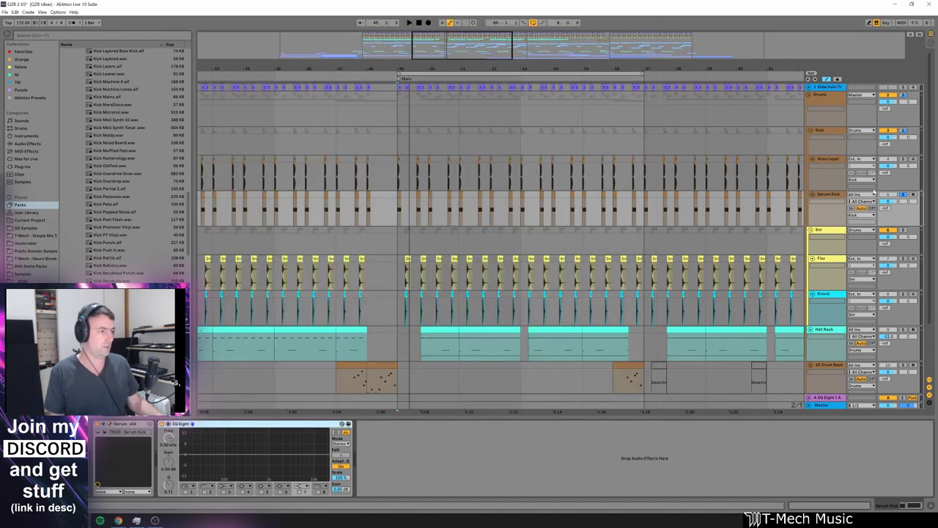
Step: Solo the whole Kick group, play both layers together, and show the Acou Layer track's effects chain
left_click(905, 133)
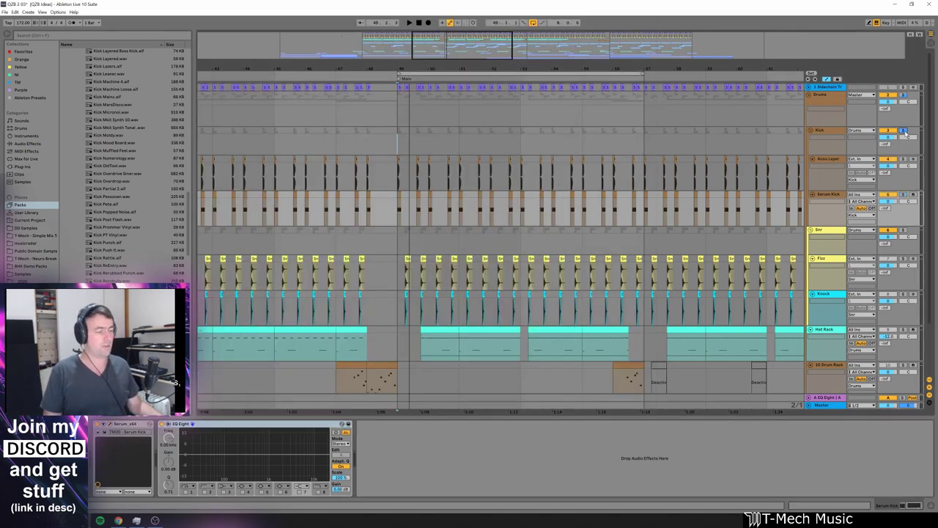
key("space")
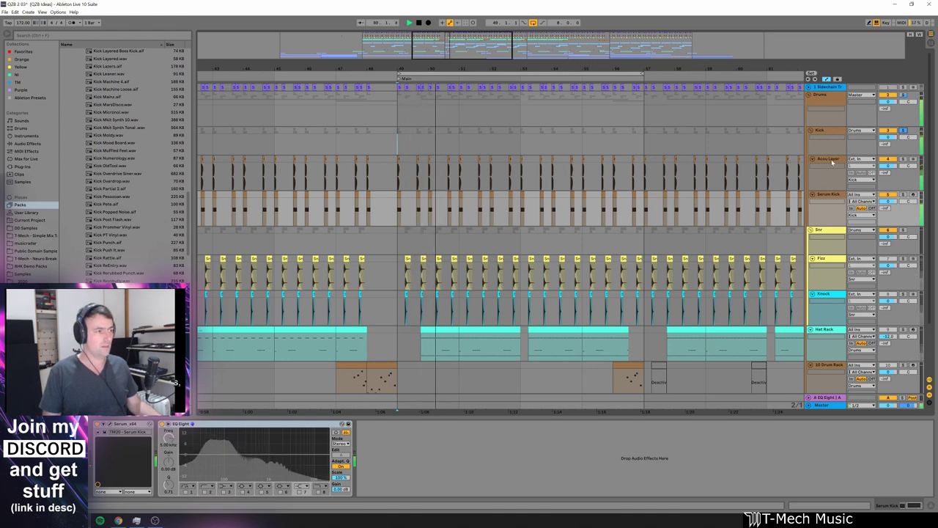
left_click(832, 163)
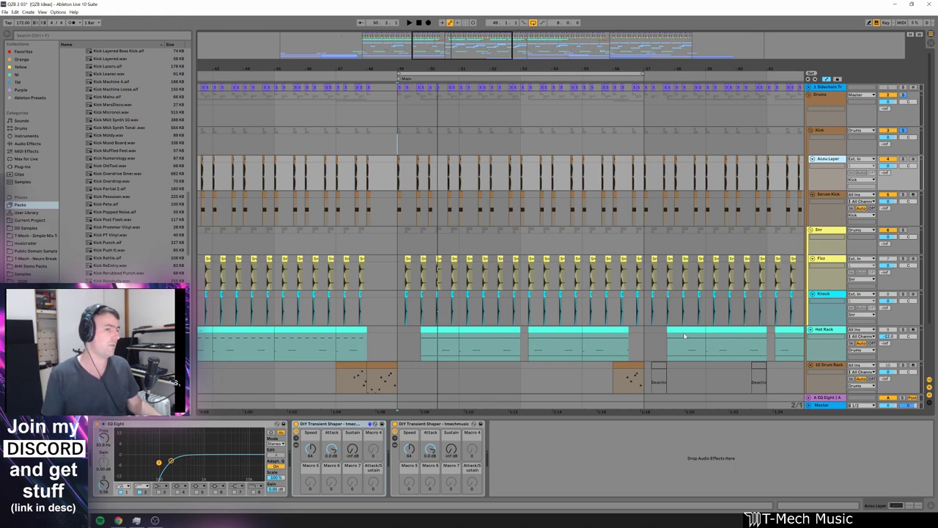
Step: Unsolo the Kick group, then solo the Snr group and play it from the start of the Main section
left_click(902, 131)
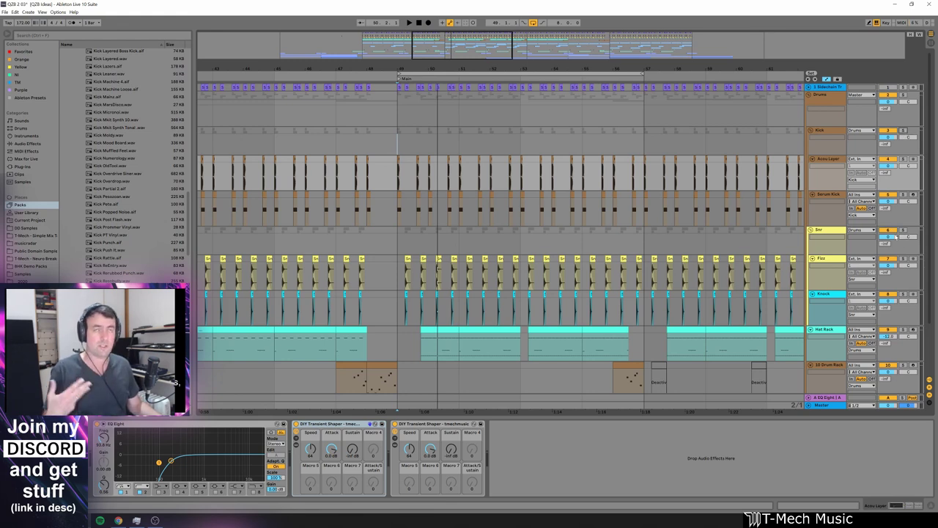
left_click_drag(475, 68, 476, 40)
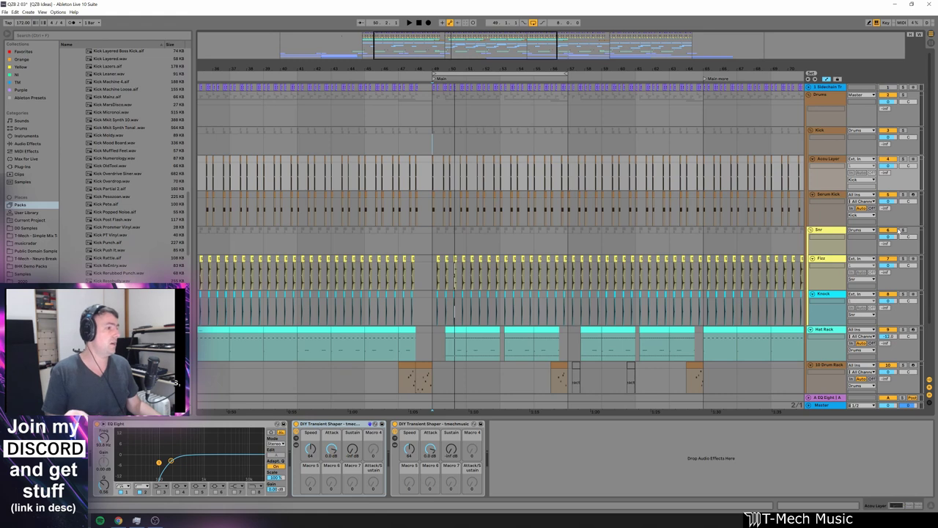
scroll(416, 269, "down", 3)
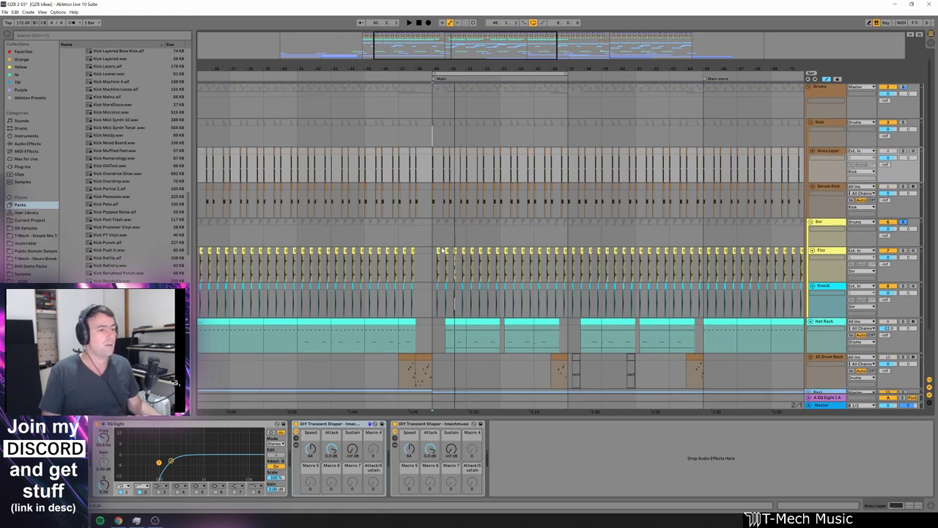
left_click(434, 177)
mouse_move(489, 69)
left_mouse_down()
mouse_move(448, 69)
mouse_move(462, 64)
mouse_move(437, 52)
left_mouse_up()
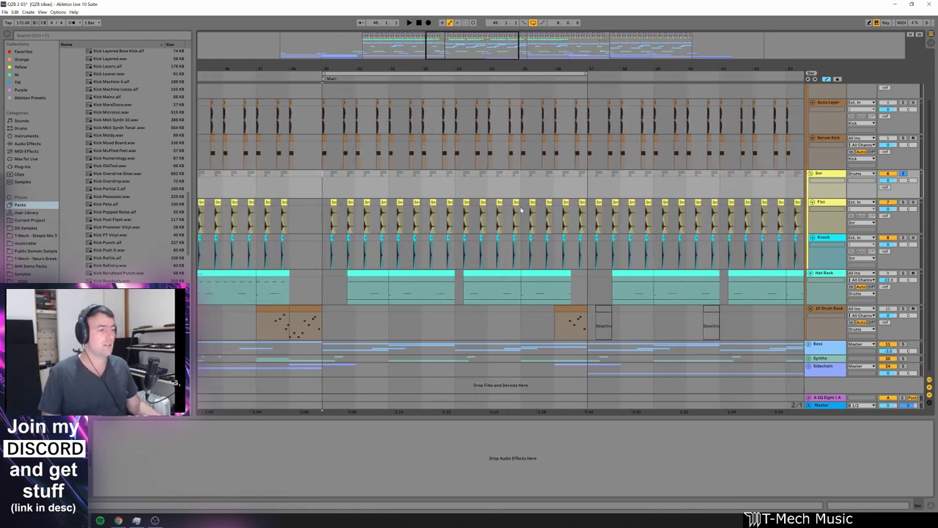
key("space")
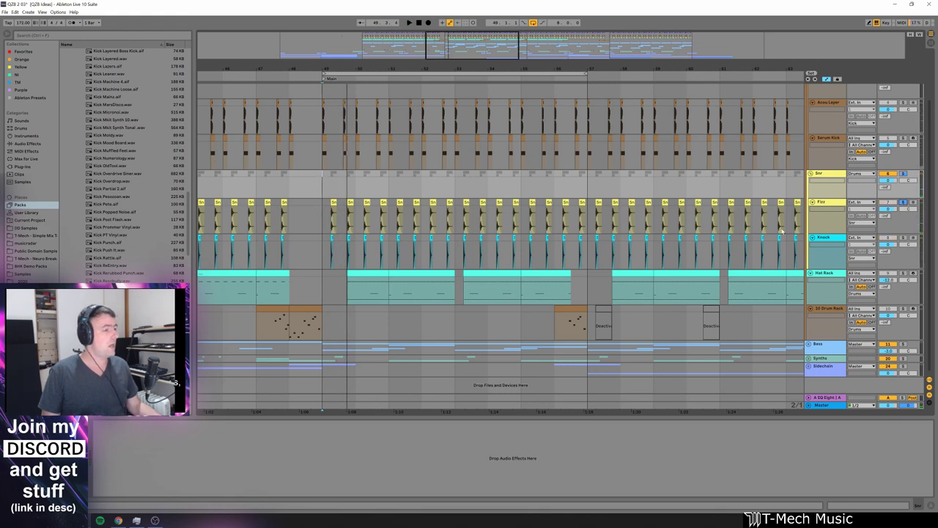
Step: Play the soloed Fizz track from its first Snare Swisher clip in bar 49 and show its EQ Eight
scroll(333, 221, "up", 8)
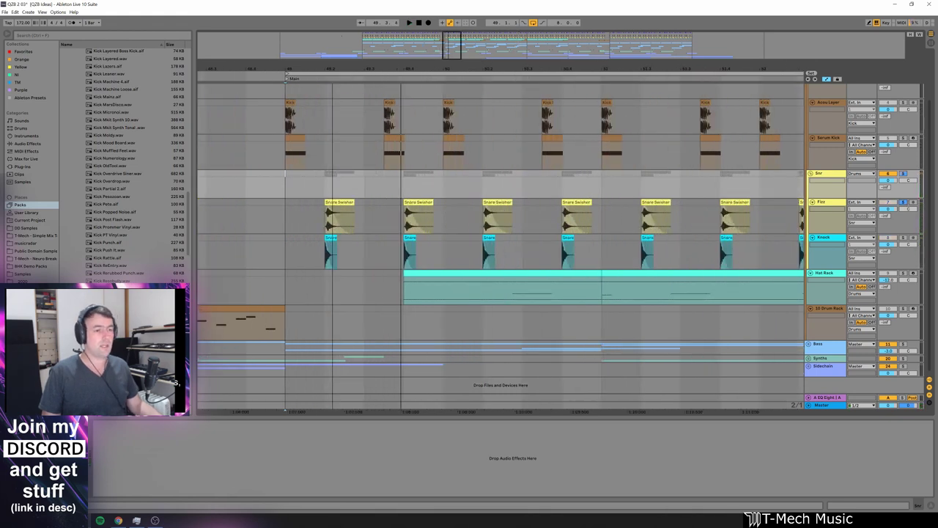
left_click(344, 200)
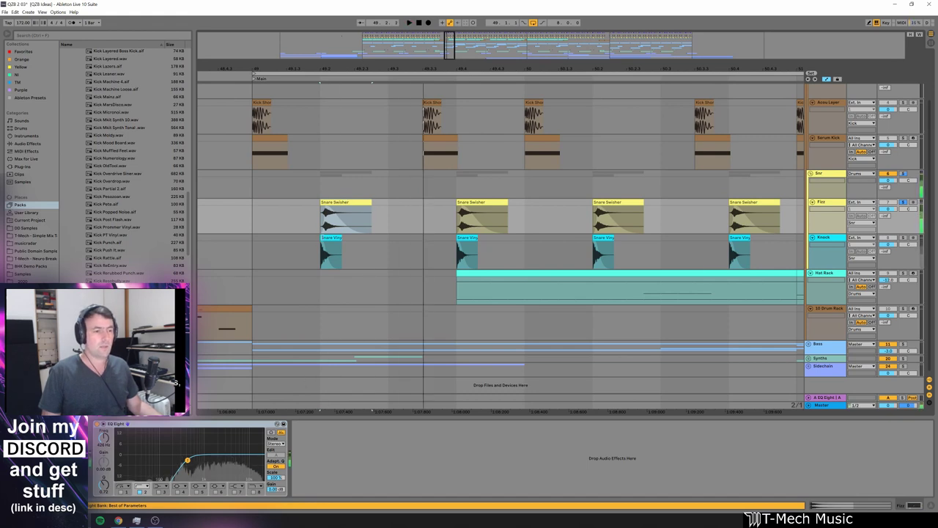
left_click(326, 210)
Step: Try removing the first Snare Swisher clip's fade-in and shortening its fade-out, and play the clip
left_click_drag(331, 65, 302, 211)
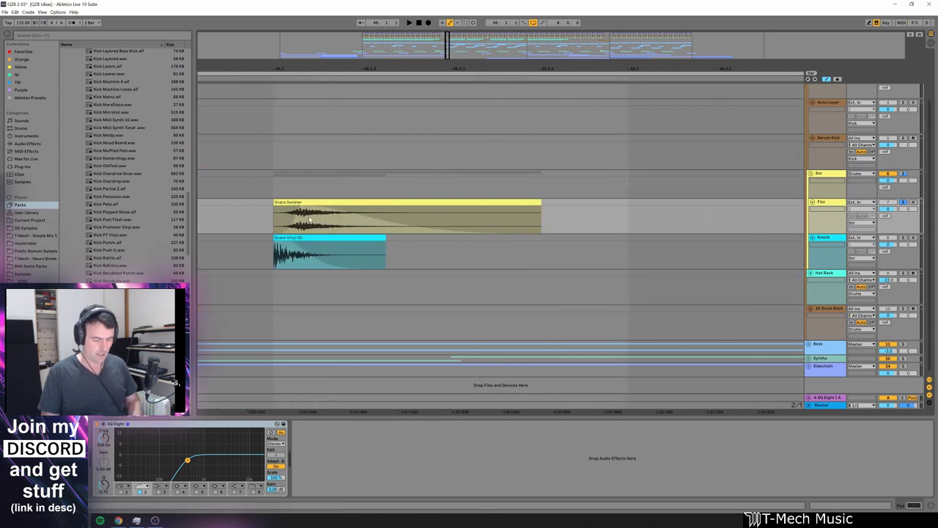
key("ctrl+a")
left_click_drag(300, 209, 508, 205)
key("space")
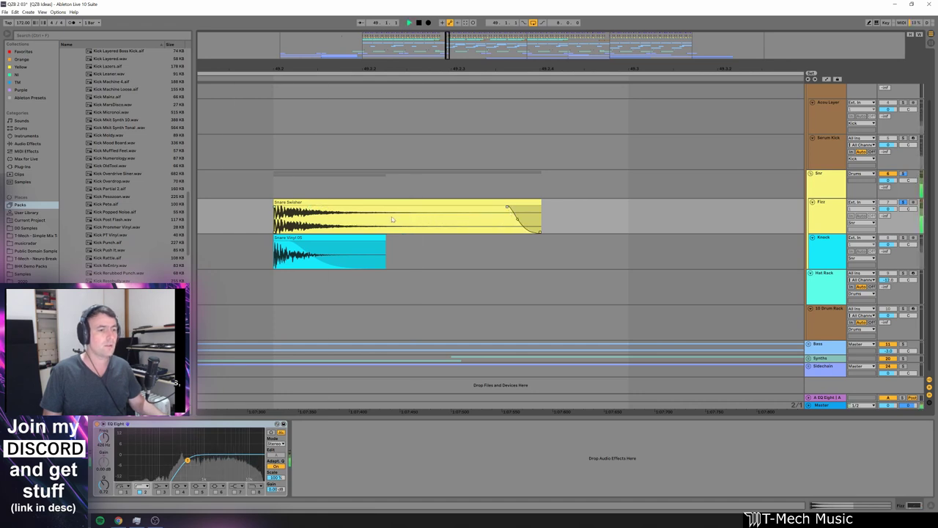
left_click(316, 202)
key("space")
key("space")
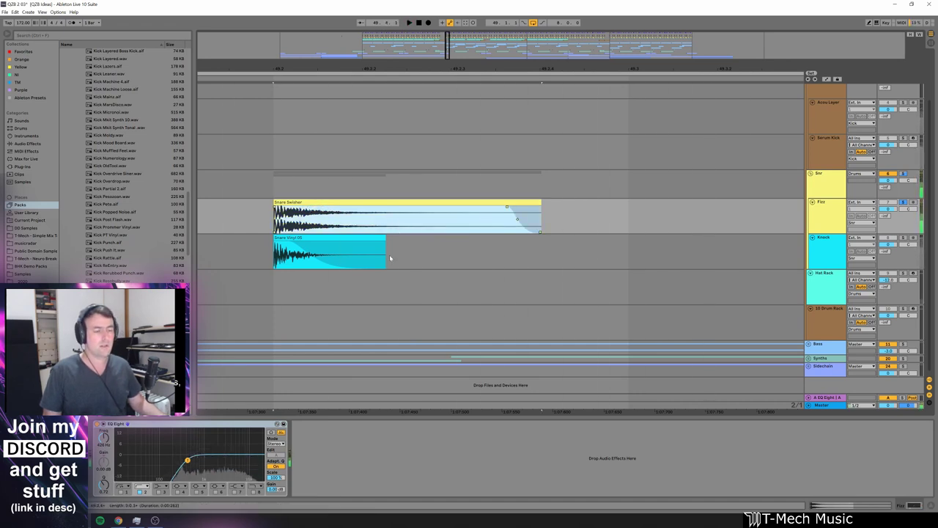
Step: Undo the fade changes on the first Snare Swisher clip
key("shift+Tab")
key("shift+Tab")
key("ctrl+z")
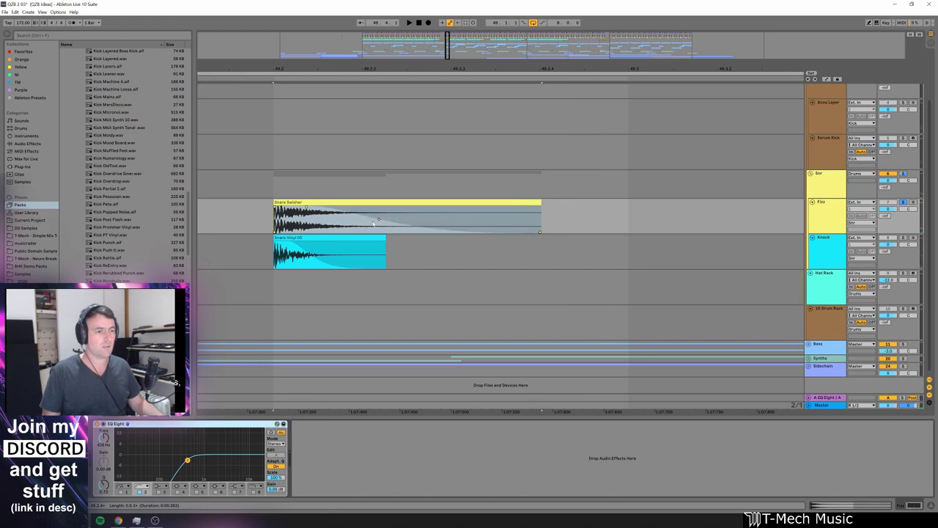
key("ctrl+z")
Step: Play the Fizz track again from the first Snare Swisher clip with its original fades
left_click_drag(418, 72, 417, 25)
key("space")
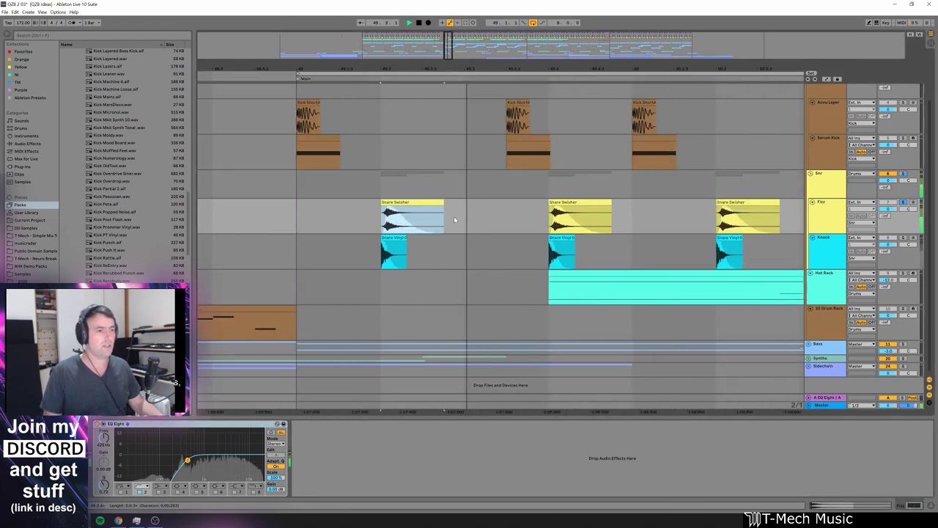
key("space")
key("space")
key("space")
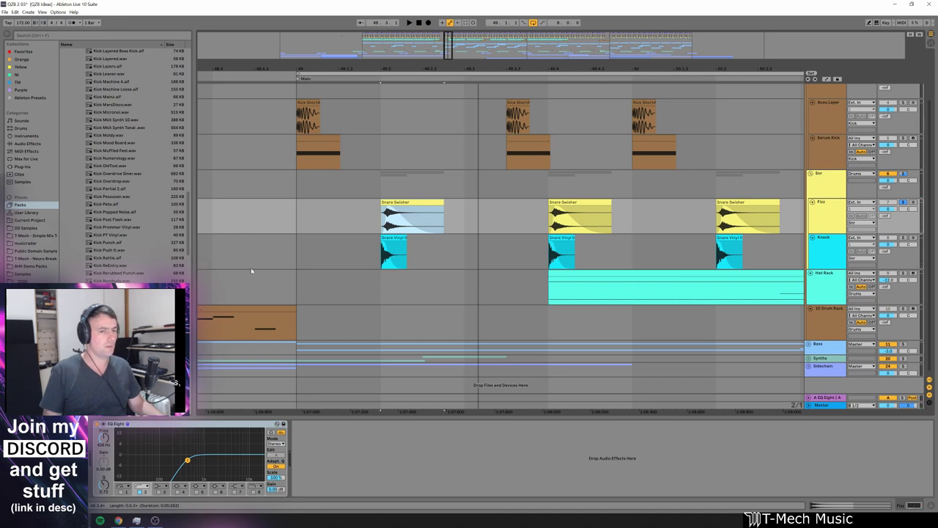
Step: Solo the Knock track in place of Fizz, show its EQ Eight, and play its first snare clip in bar 49
left_click(904, 238)
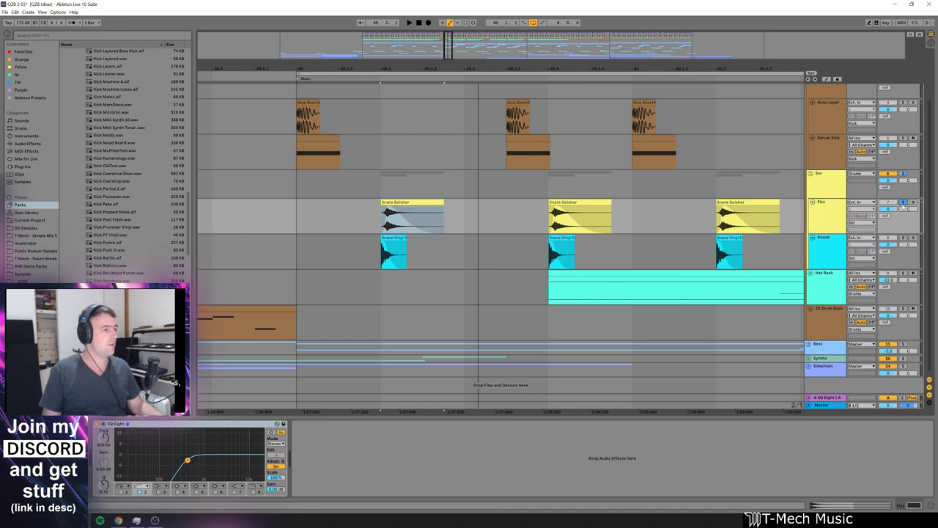
left_click(597, 201)
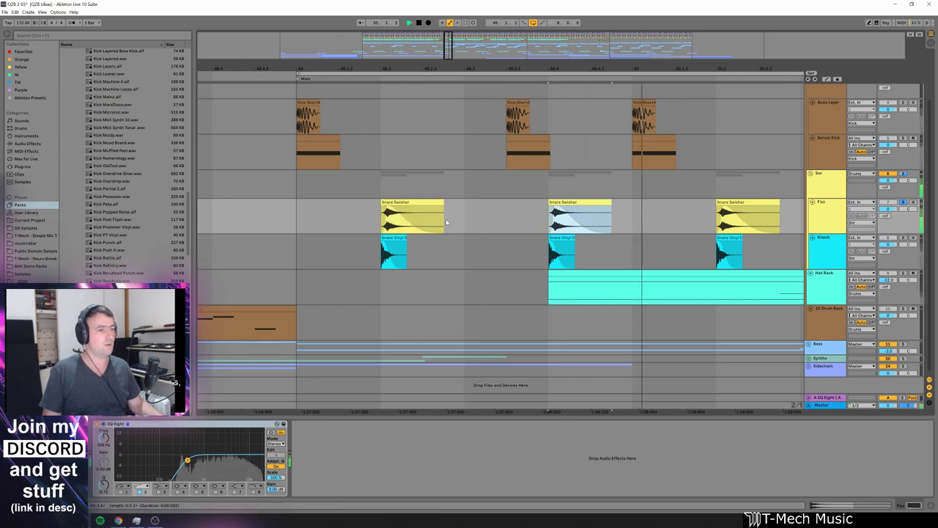
left_click(390, 237)
left_click(390, 237)
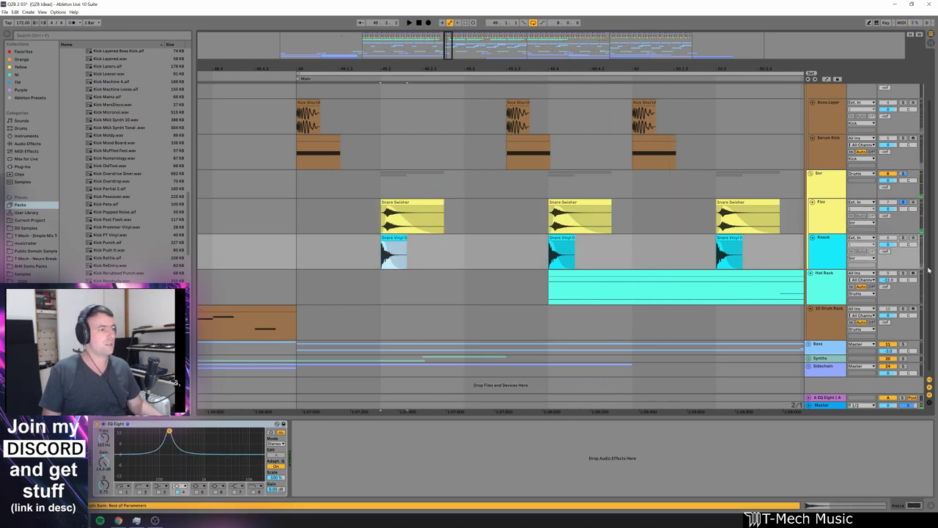
left_click(903, 238)
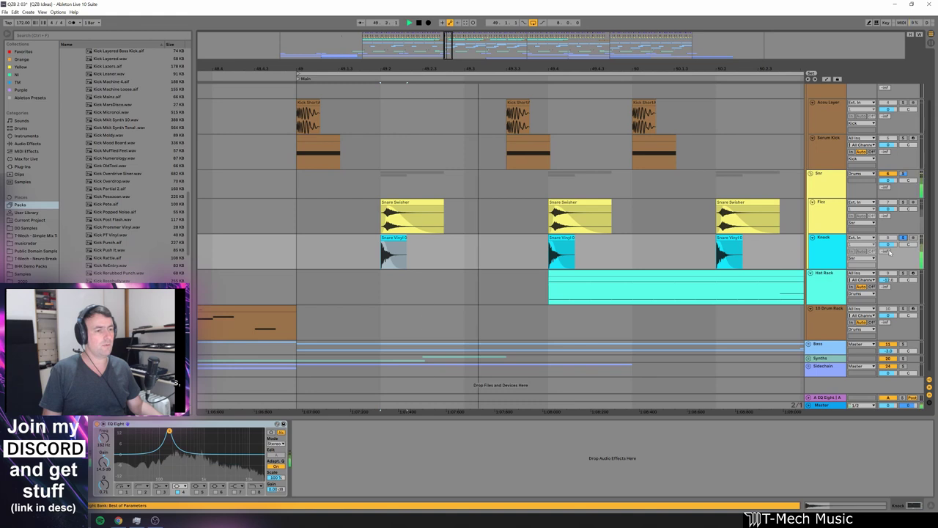
left_click(394, 242)
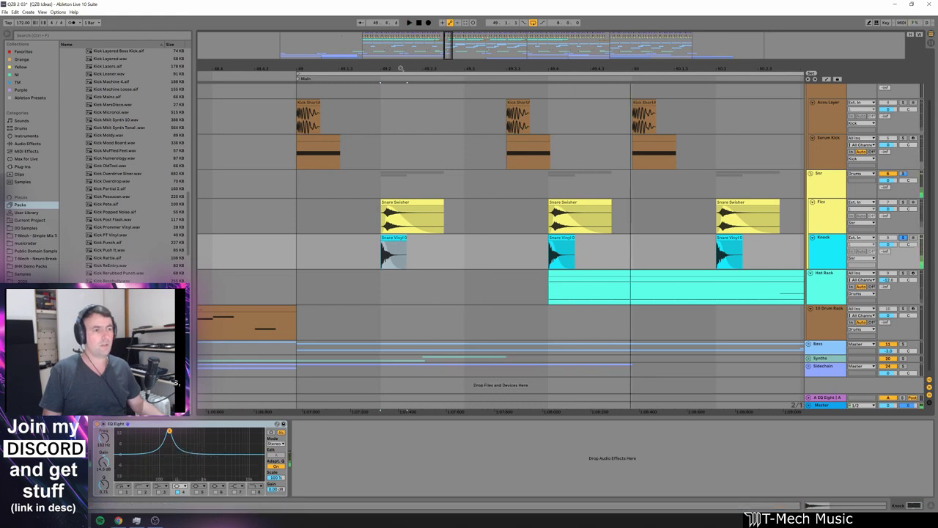
Step: Unsolo Knock, solo the Snr group, and play both snare layers together from the start of the Main section
key("z")
key("x")
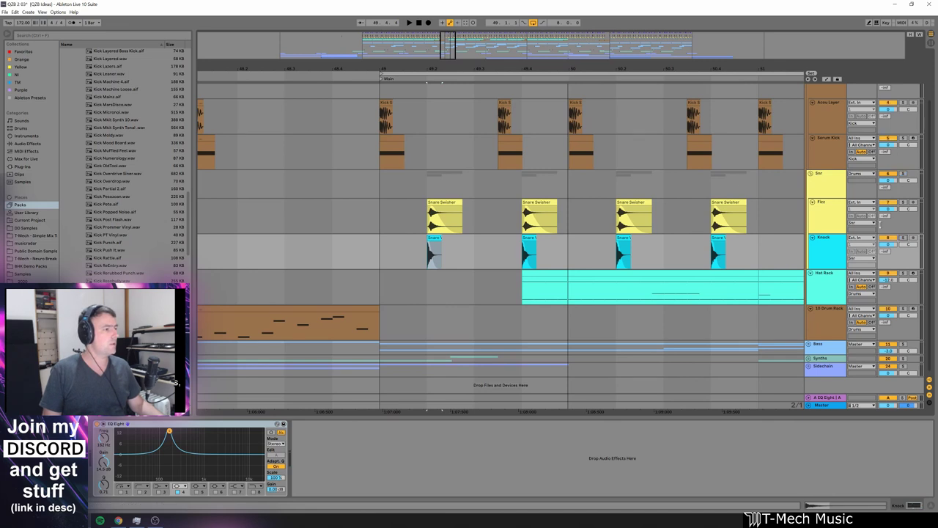
left_click(383, 184)
key("space")
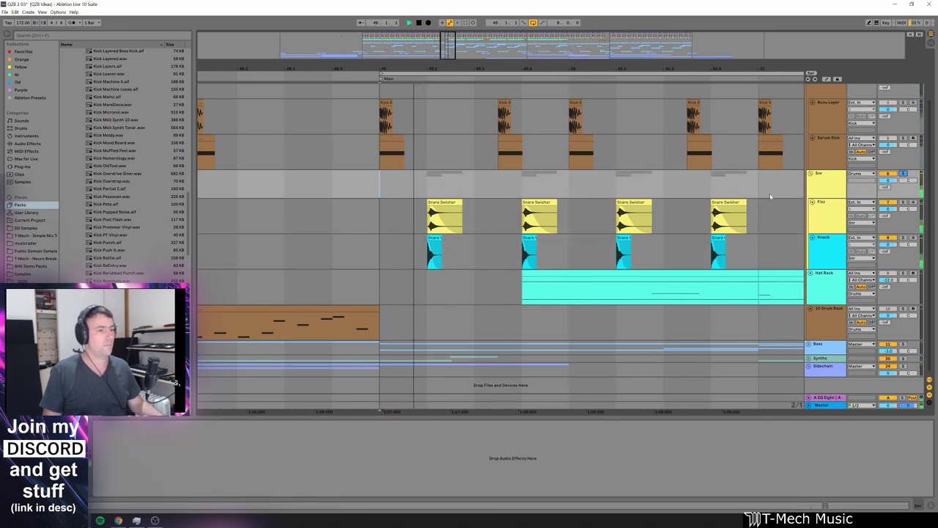
key("space")
Step: Shorten the first Snare Swisher clip on the Fizz track to about 69 ms and play it with the Knock layer
left_click_drag(461, 203, 436, 203)
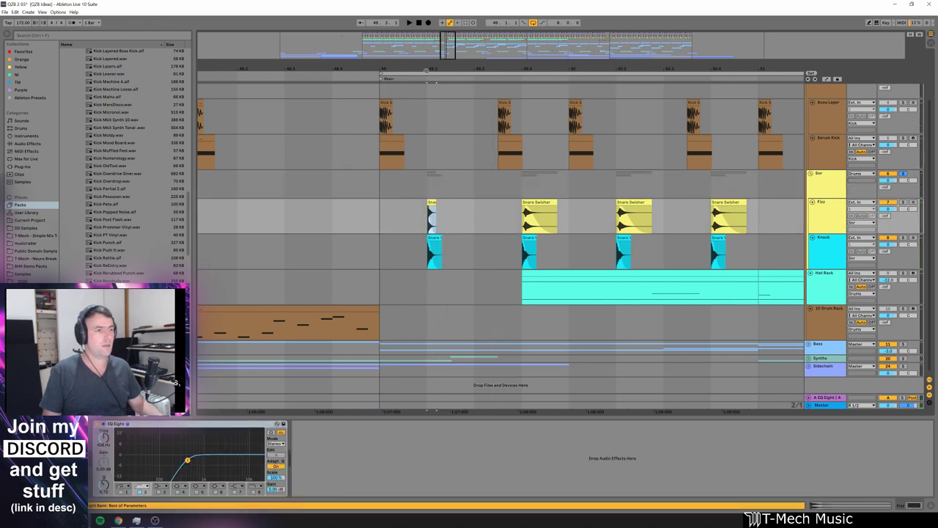
left_click_drag(426, 70, 444, 209)
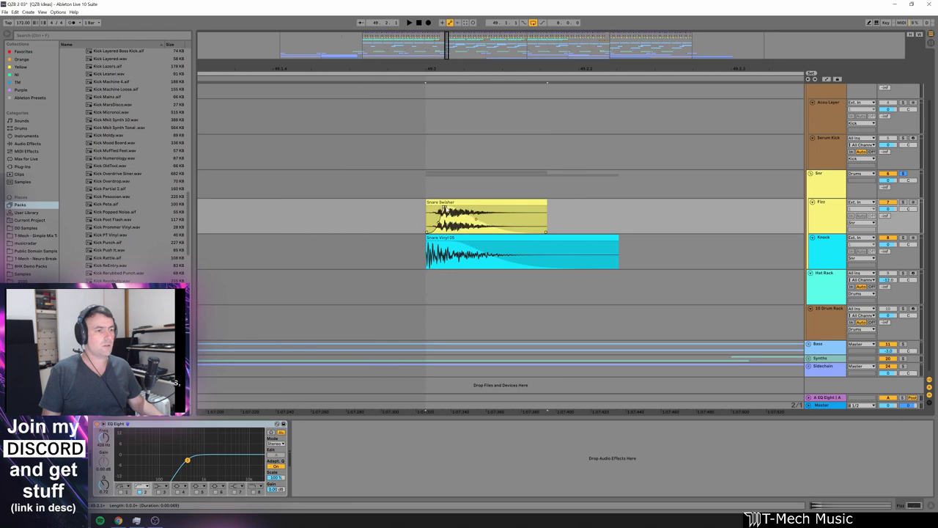
key("space")
key("space")
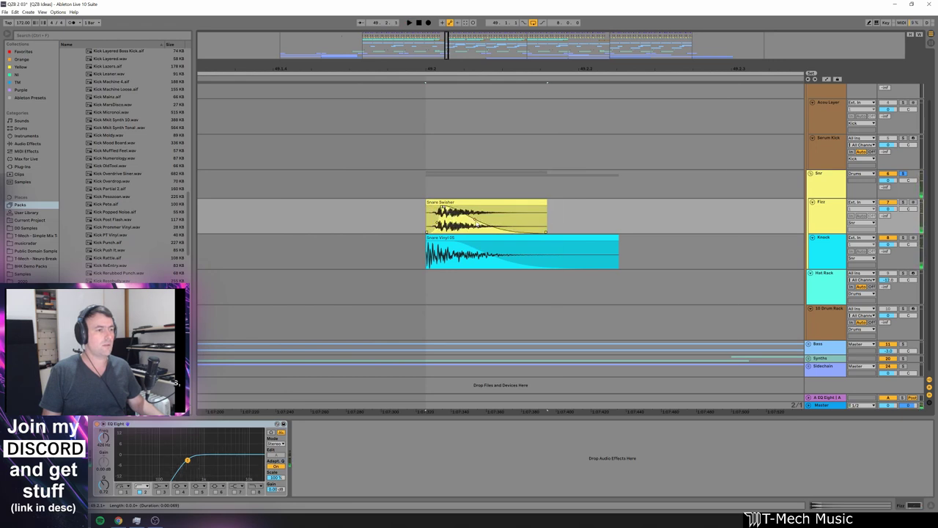
Step: Reshape the shortened Snare Swisher clip's fade-out curve and replay the layered snare
key("space")
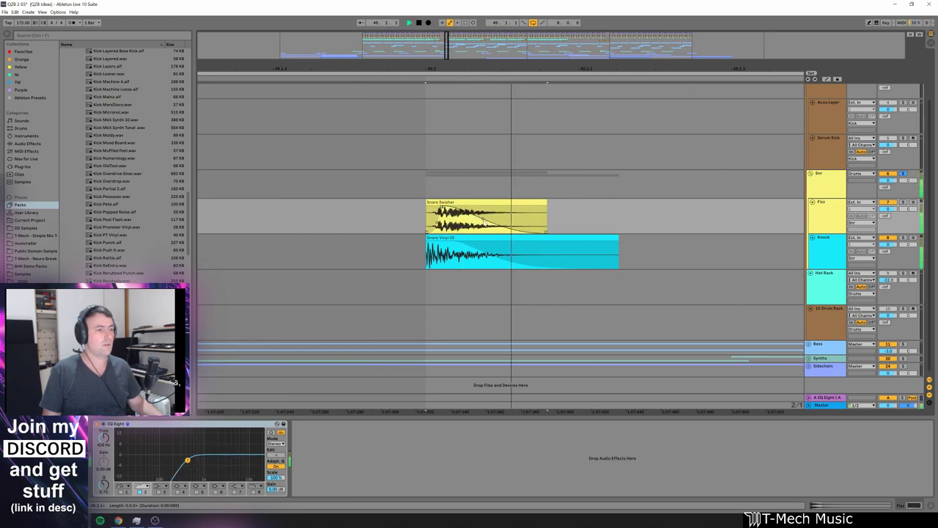
key("space")
key("space")
key("space")
left_click_drag(548, 68, 466, 66)
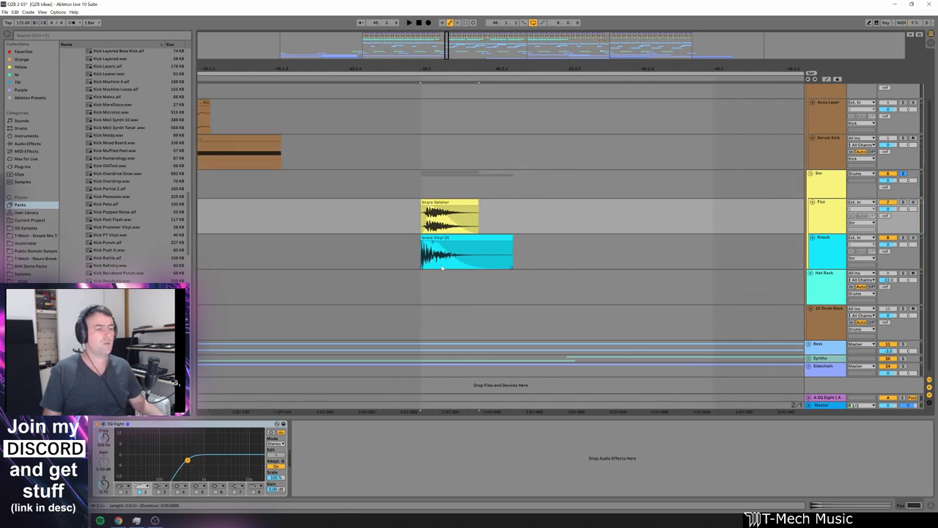
Step: Unsolo the Snr group and bring the Drum Rack at the start of the Hat Rack track's device chain into view
key("minus")
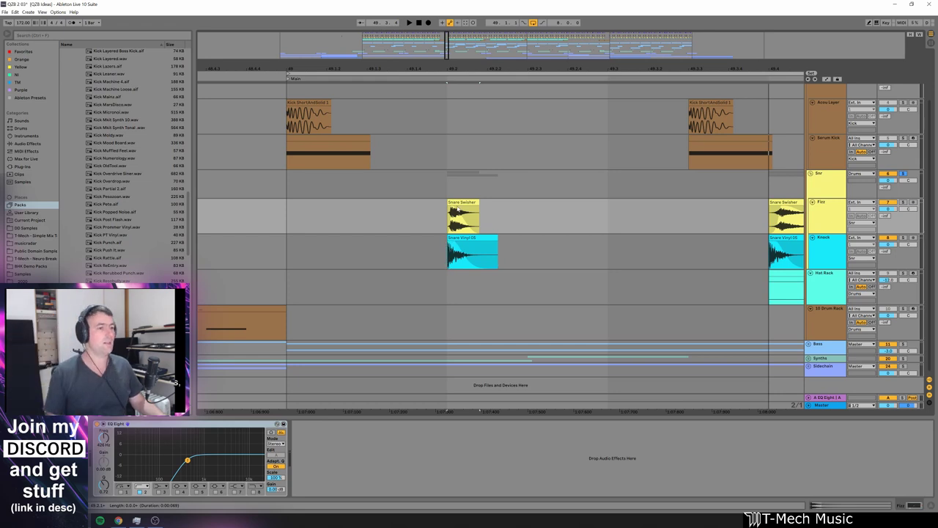
left_click(903, 175)
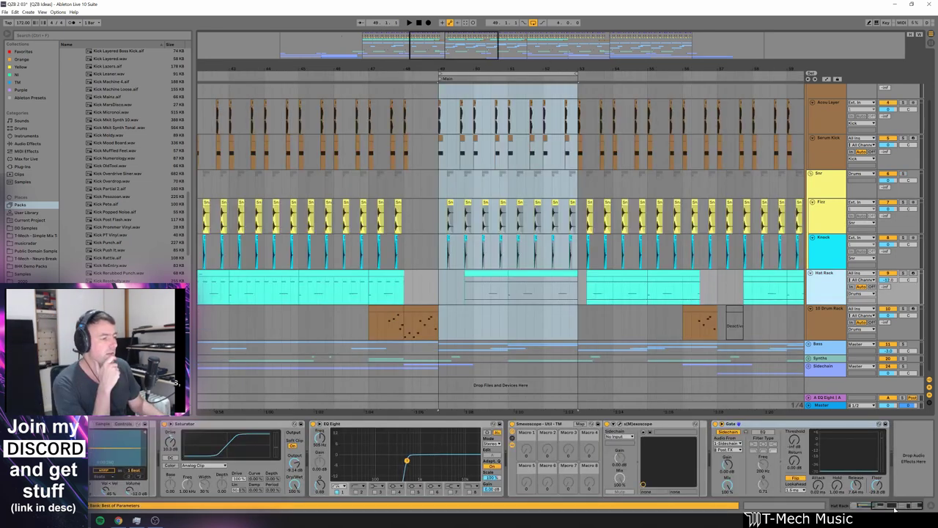
left_click_drag(894, 507, 871, 504)
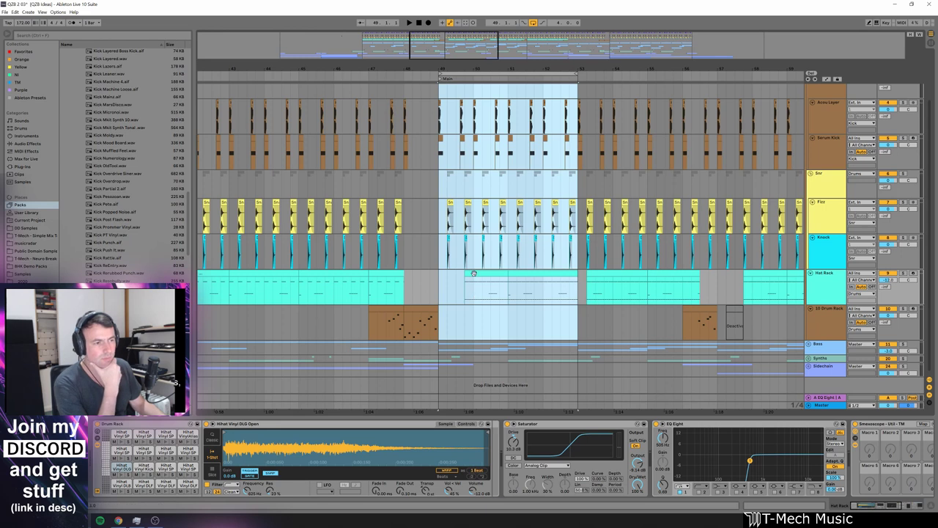
Step: Open the first Hat Rack clip of the Main section, enlarge the note editor and select the first Hihat-LD-Closed note
left_click(472, 284)
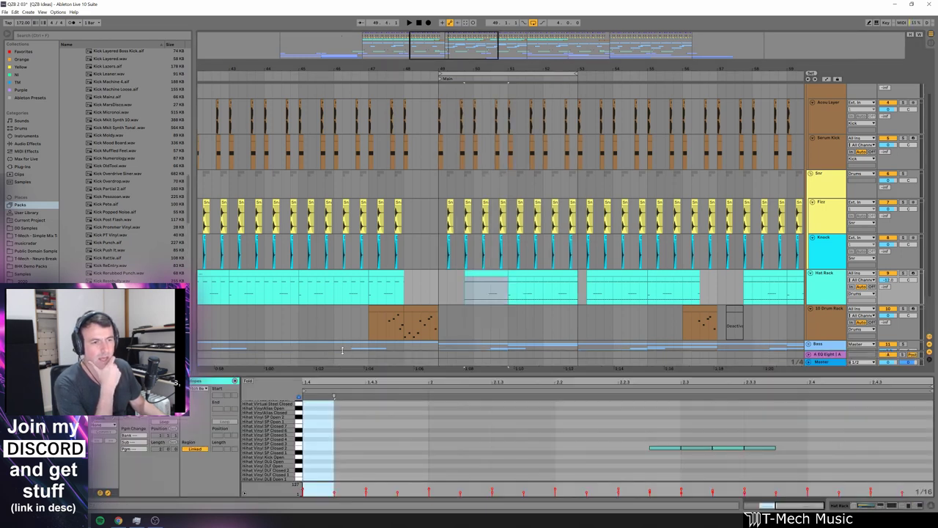
left_click_drag(342, 350, 346, 195)
scroll(337, 350, "up", 1)
left_click_drag(334, 266, 361, 332)
left_click_drag(370, 294, 385, 307)
left_click(342, 277)
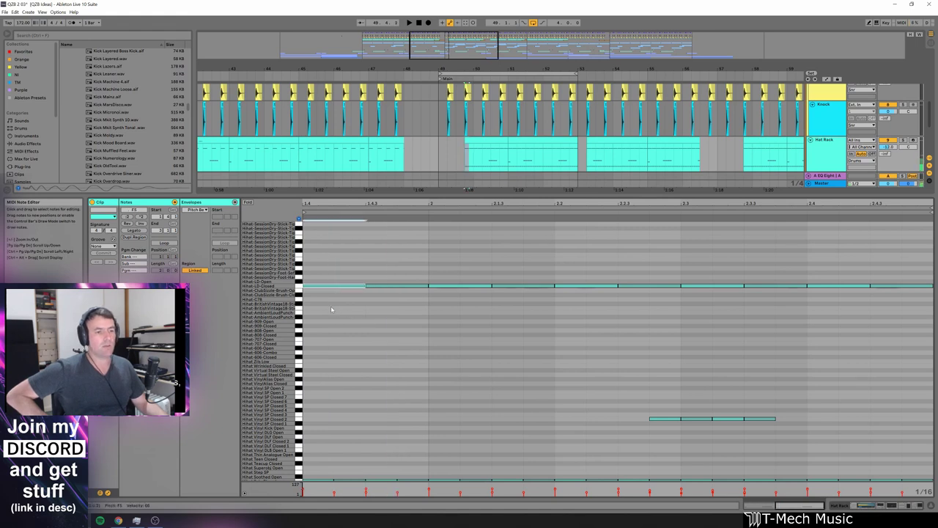
Step: Deactivate the clip's Hihat Vinyl SP Closed 2 and Hihat Sole Closed notes and play the remaining Hihat-LD-Closed pattern
scroll(423, 391, "down", 2)
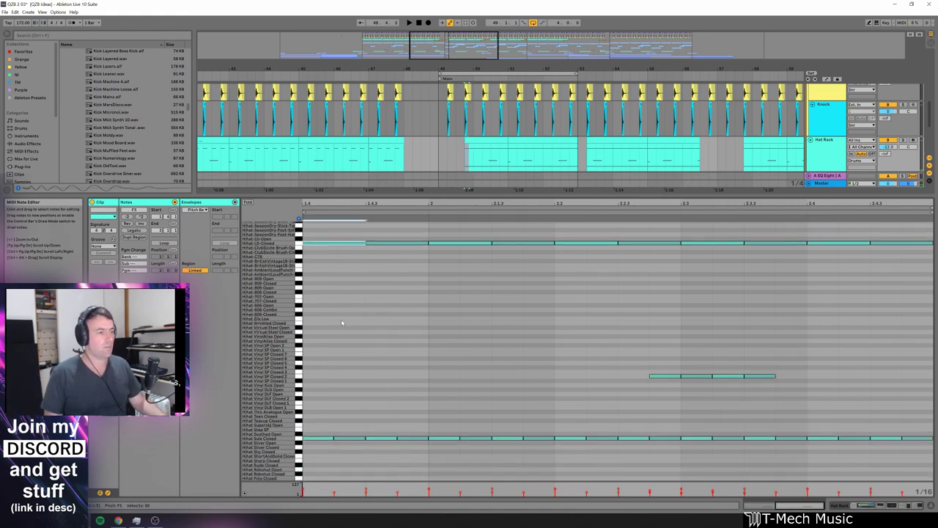
left_click_drag(341, 321, 929, 478)
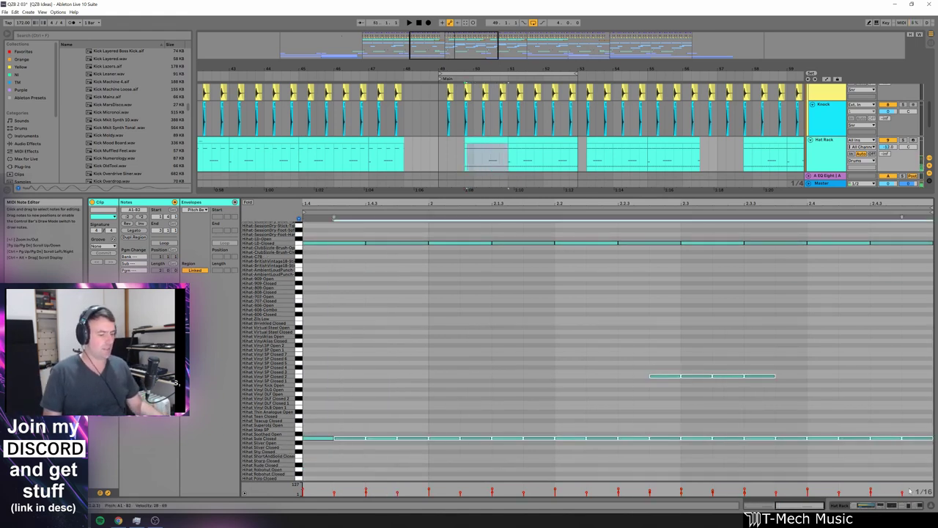
left_click(331, 421)
scroll(425, 448, "up", 2)
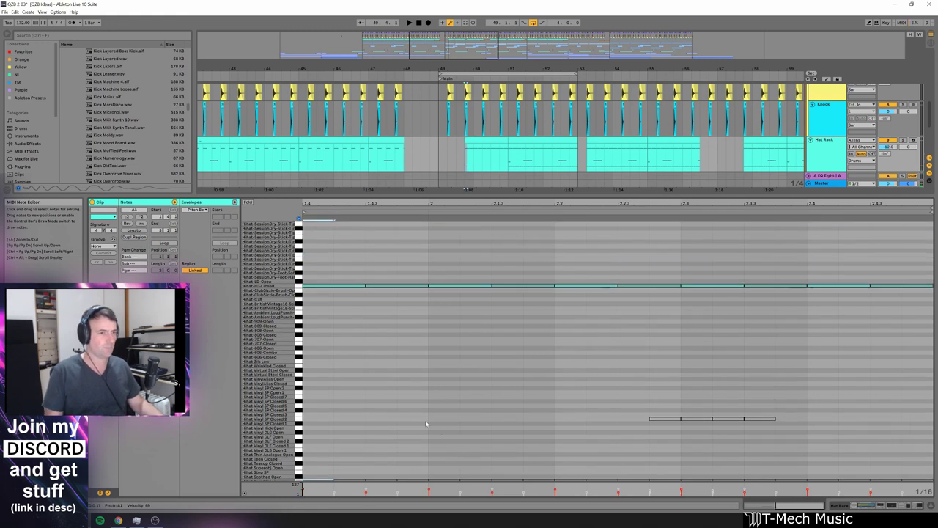
key("space")
Step: Fold the note editor to the used hats, select the first Hat Rack clip in Main and play it with Hat Rack soloed
left_click(247, 203)
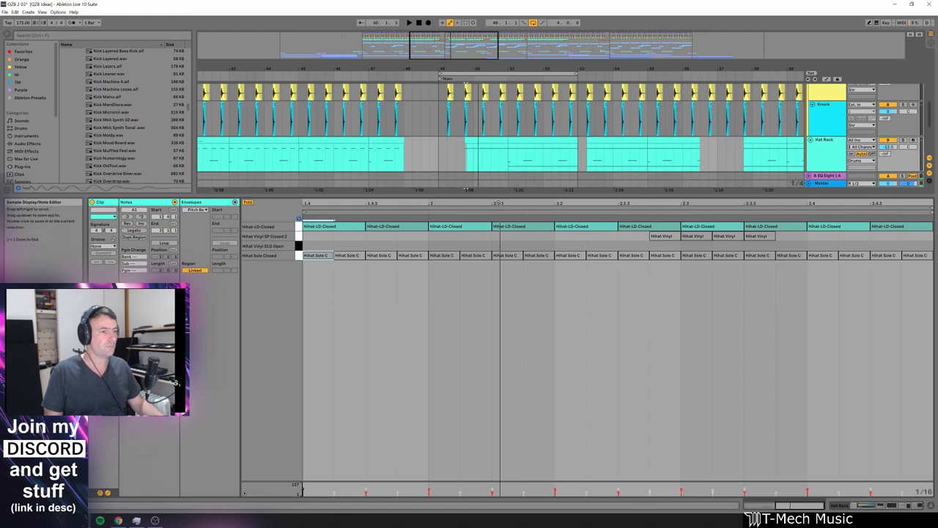
scroll(611, 270, "down", 1)
left_click(497, 139)
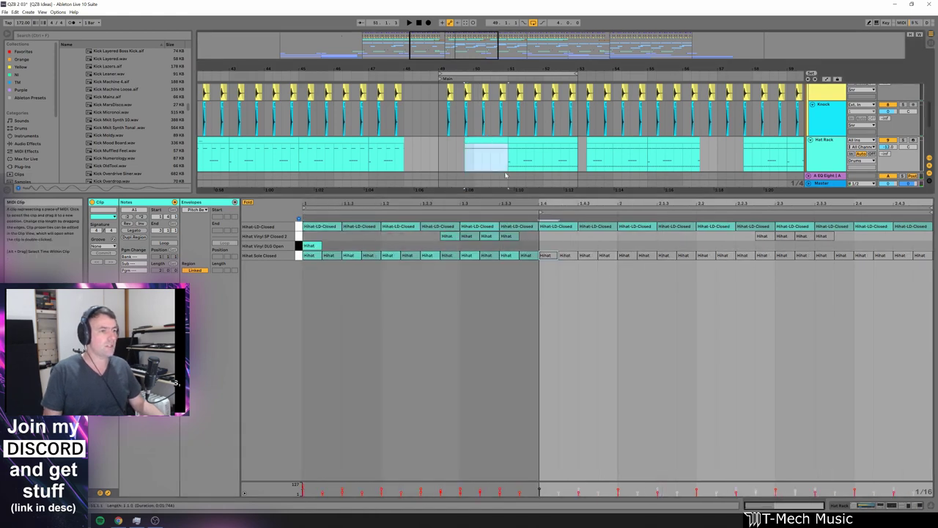
key("space")
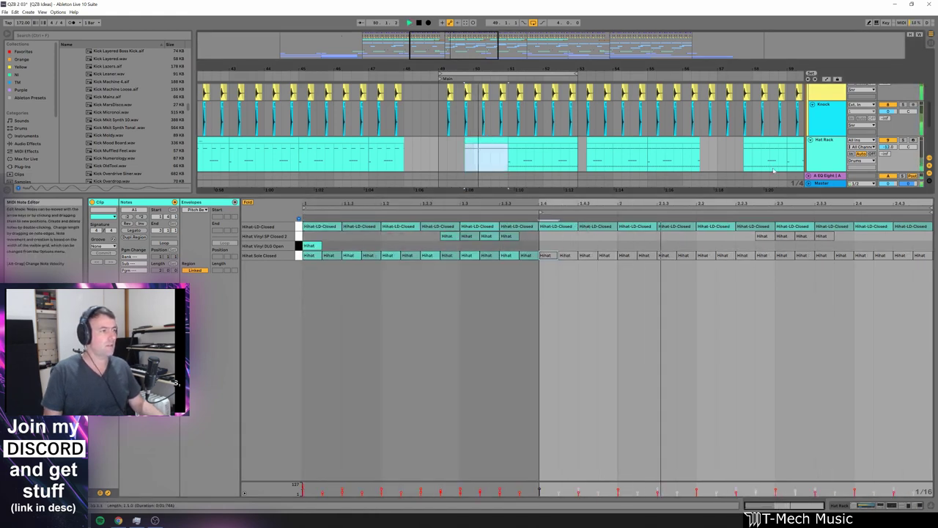
left_click(902, 140)
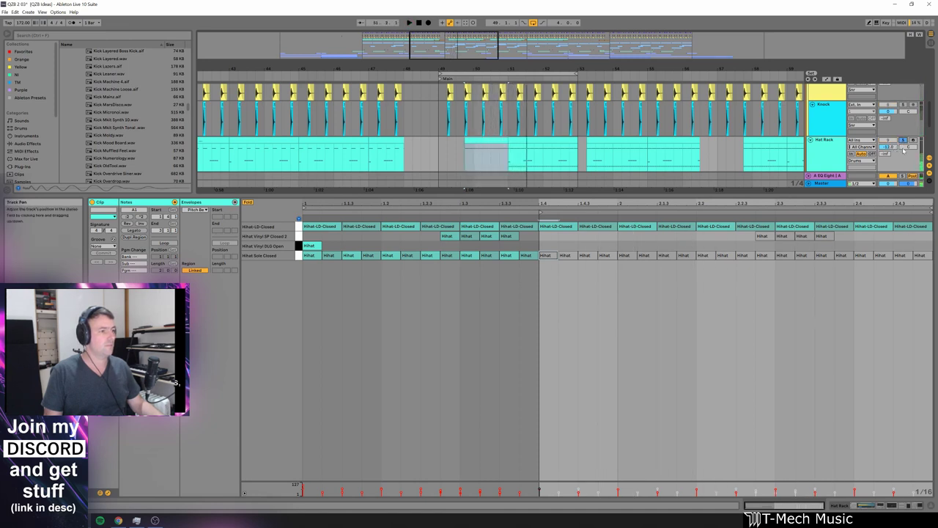
key("space")
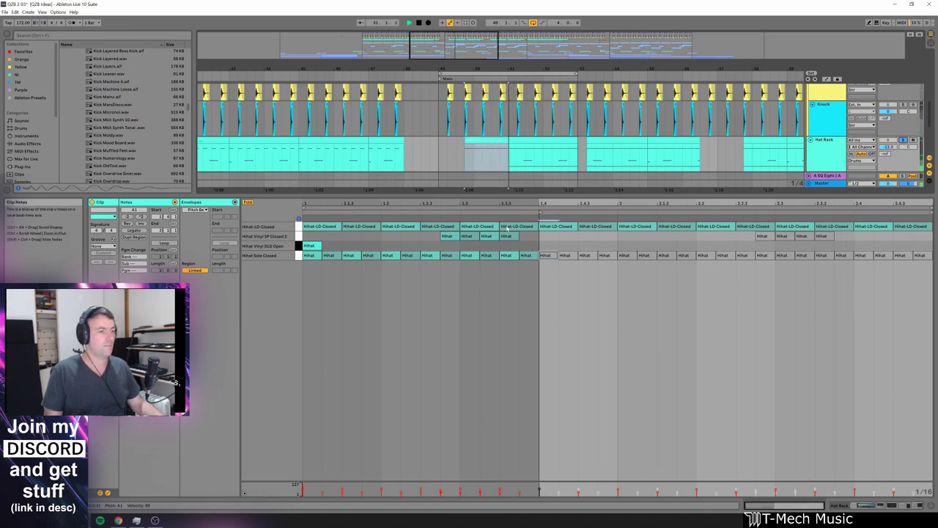
Step: Reactivate the Hihat Vinyl SP Closed 2 notes and the Hihat Sole Closed notes, playing the hat pattern as the layers return
left_click(519, 180)
left_click_drag(519, 194, 519, 242)
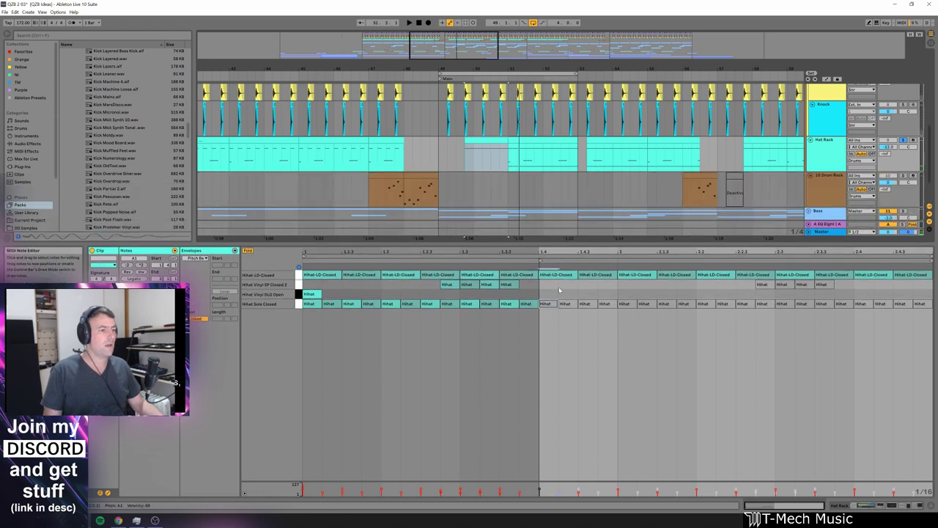
left_click(761, 293)
left_click(838, 284, "shift")
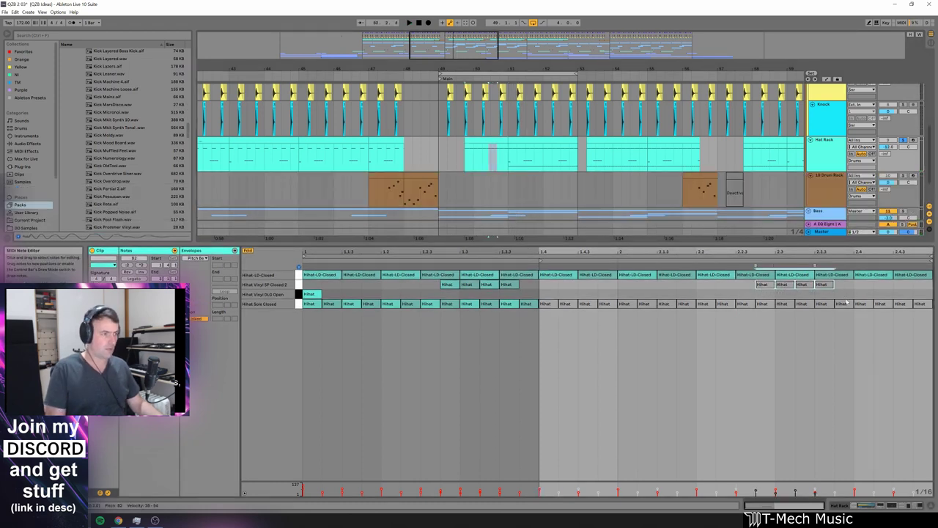
key("space")
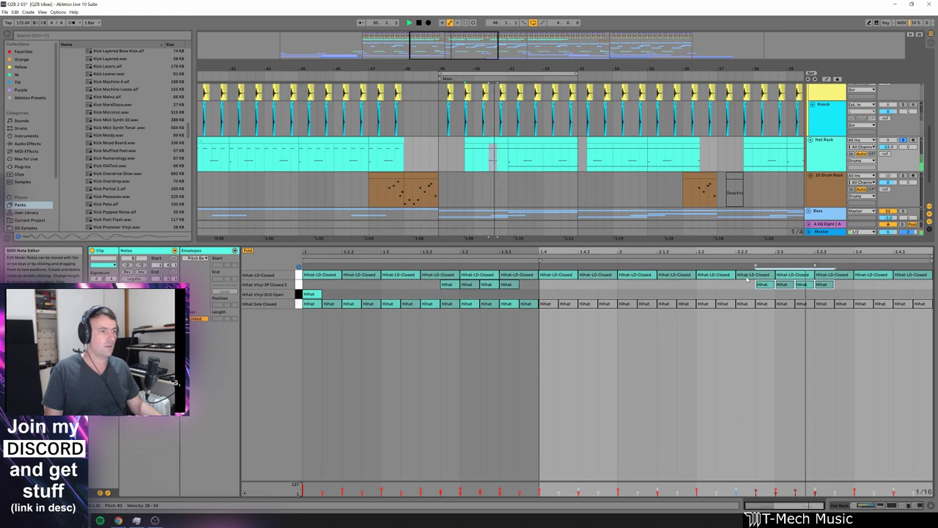
left_click_drag(542, 294, 923, 333)
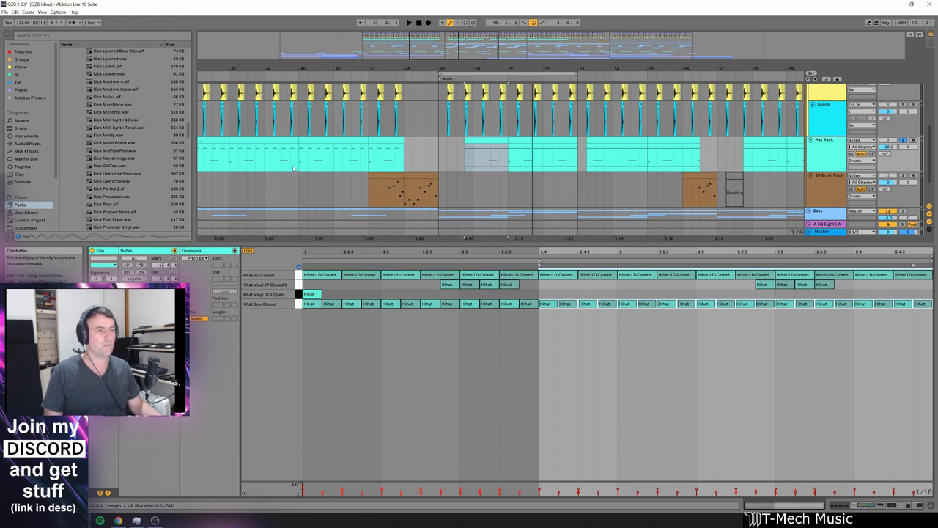
left_click(312, 294)
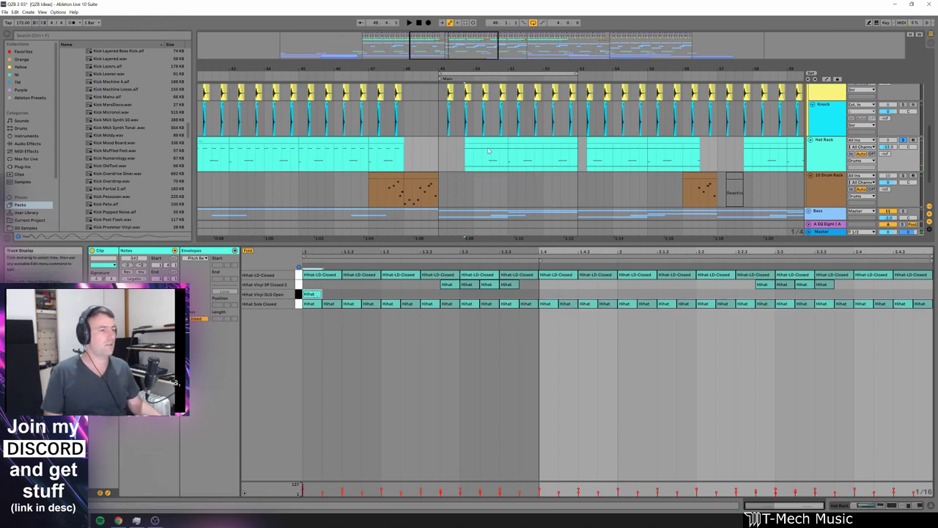
Step: Unsolo the Hat Rack track and play from the Intro Drop section to compare its hat clips with those in Main
left_click_drag(595, 64, 588, 37)
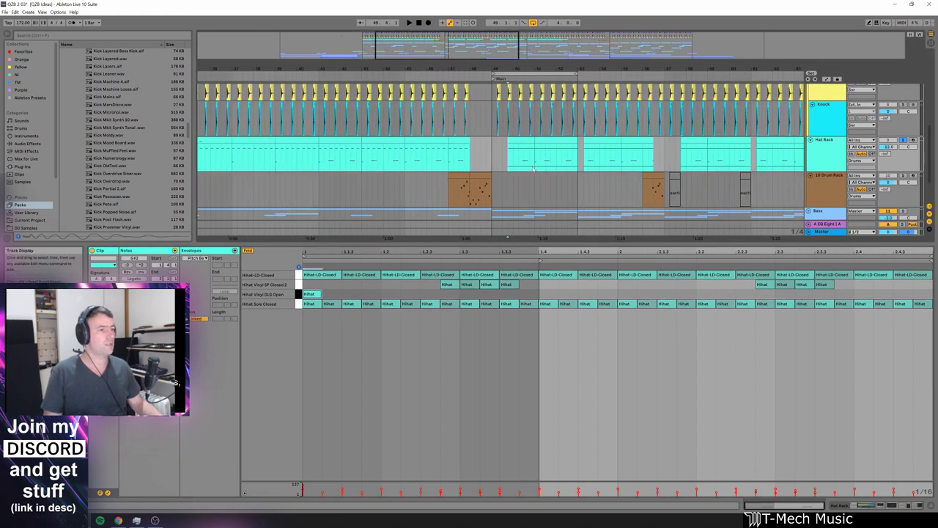
left_click_drag(560, 68, 609, 51)
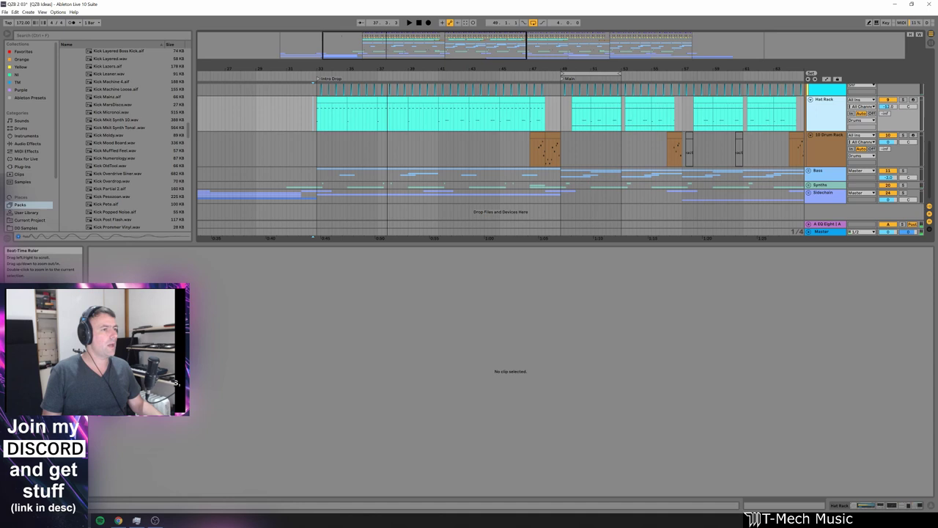
left_click_drag(610, 68, 527, 65)
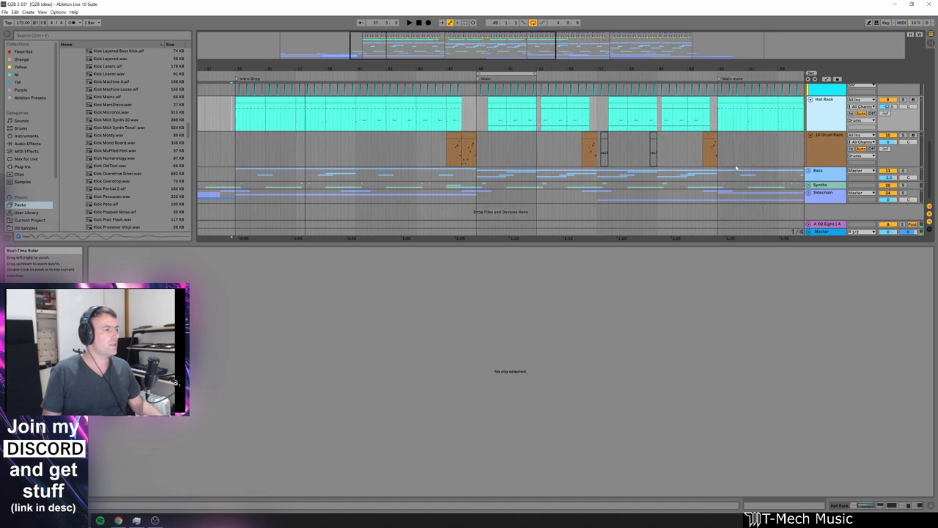
Step: Collapse the Drums group, expand the Sidechain group and look through its Riff Bell, Reverb Atmos and White Noise tracks
scroll(798, 149, "up", 5)
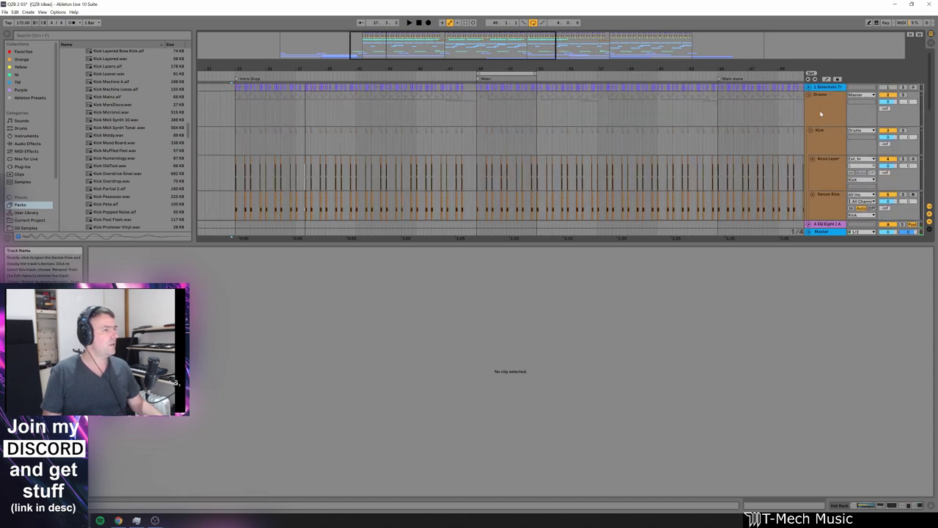
left_click(810, 95)
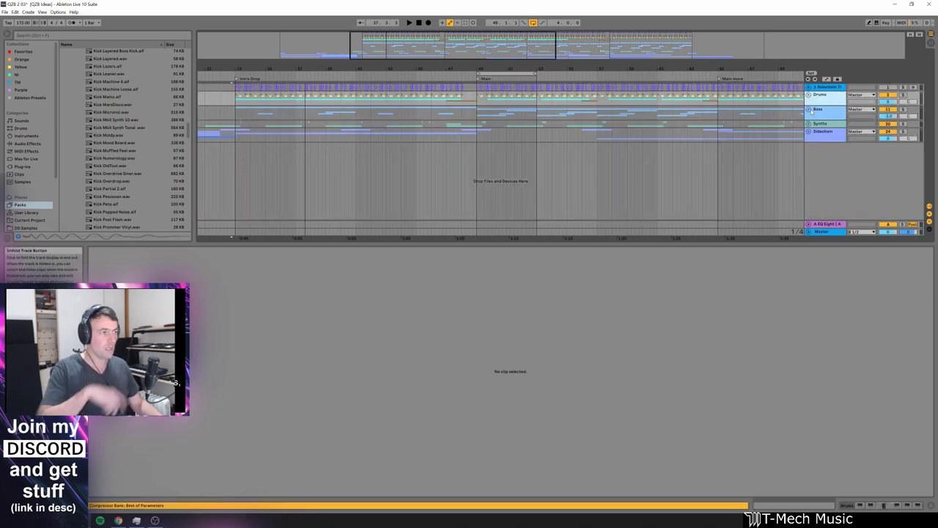
left_click(810, 123)
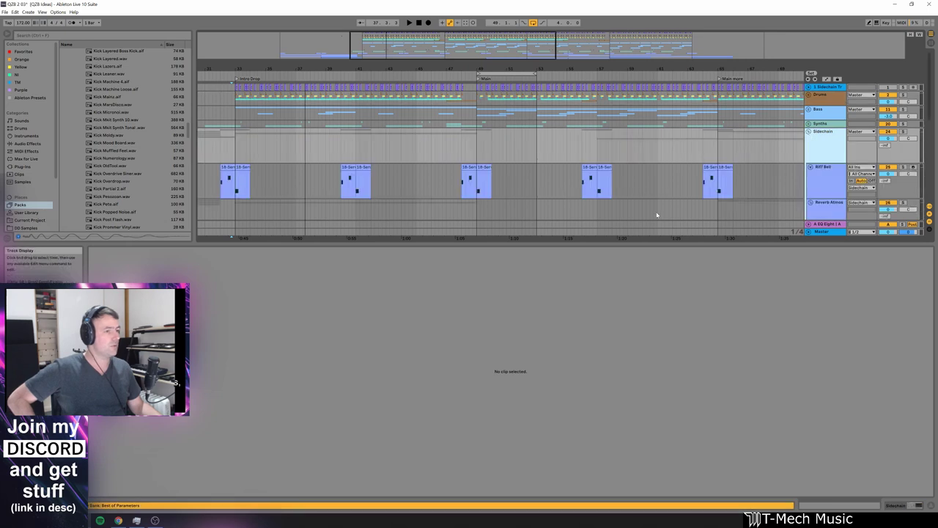
scroll(625, 178, "down", 2)
scroll(625, 178, "down", 1)
left_click_drag(559, 69, 434, 31)
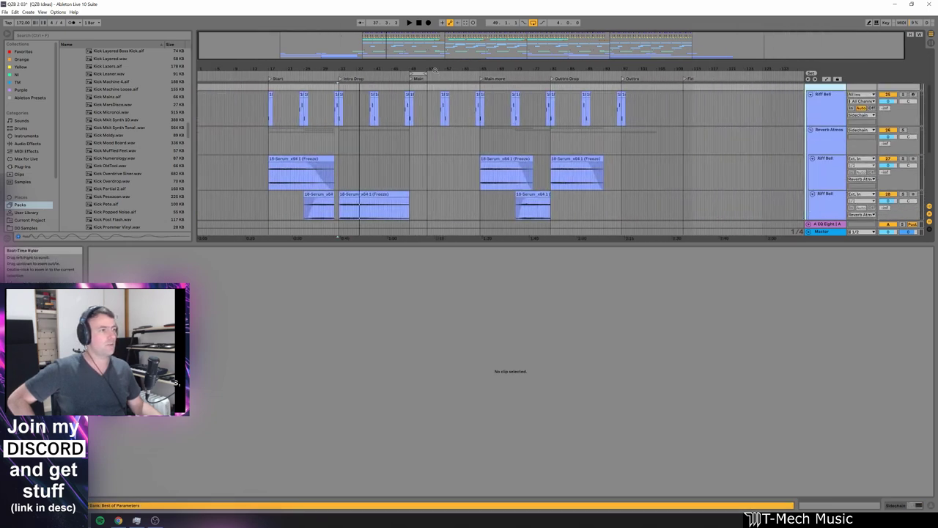
scroll(472, 157, "down", 2)
scroll(473, 157, "up", 4)
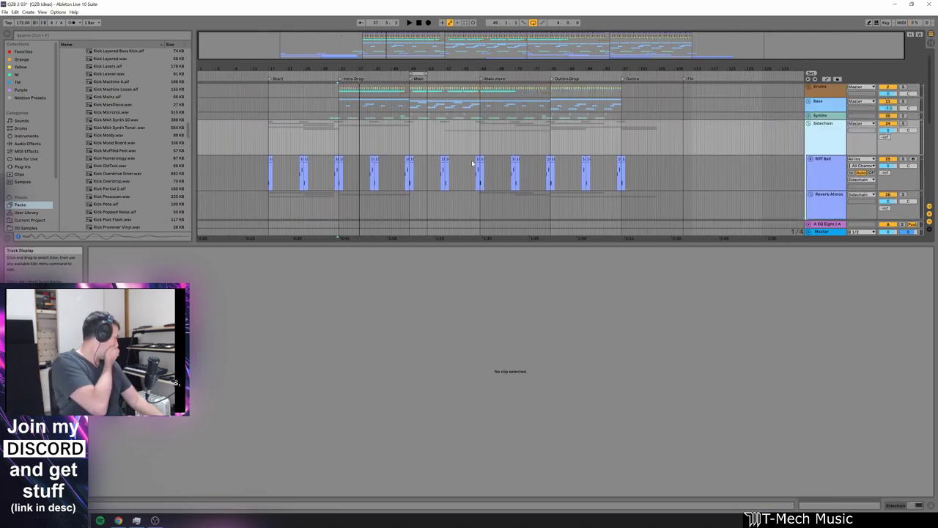
scroll(474, 163, "down", 5)
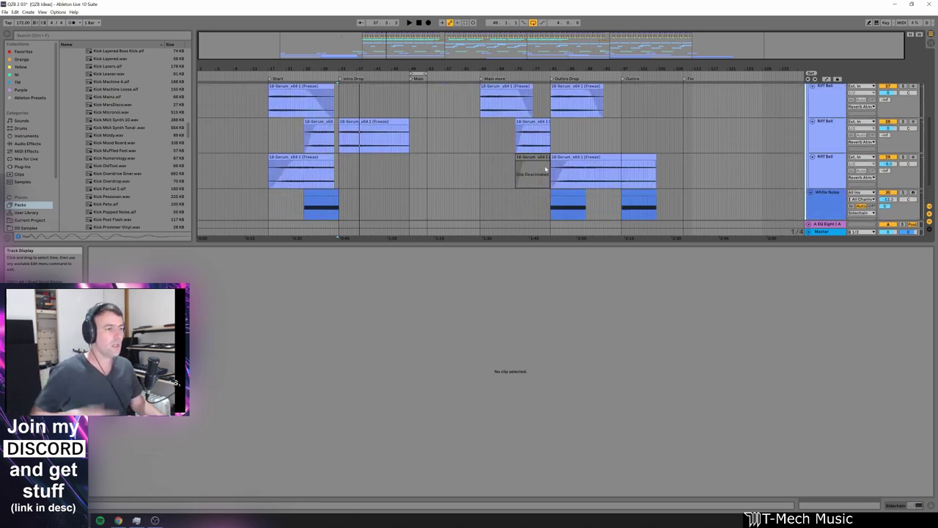
Step: Select the first Fake Rides clip, solo the Fake Rides track and play it from bar 57
left_click(810, 197)
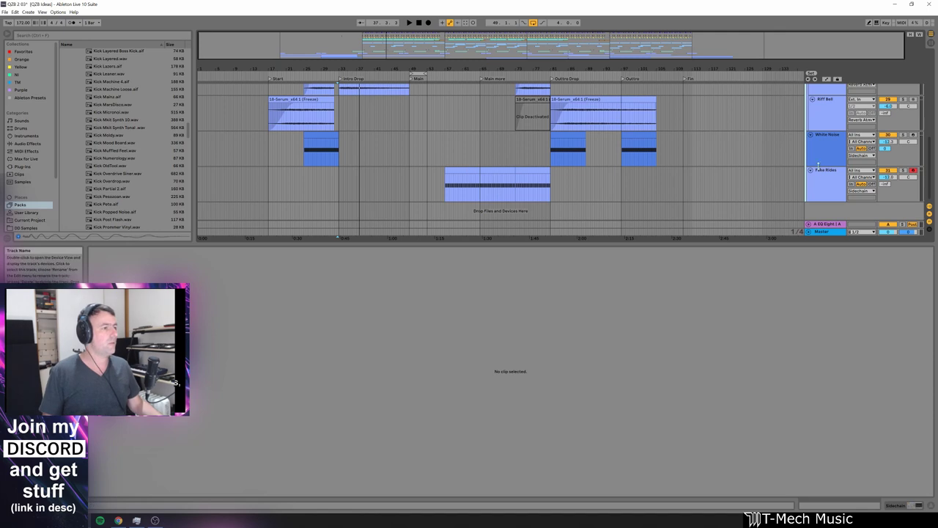
left_click(562, 167)
left_click(473, 170)
left_click(902, 170)
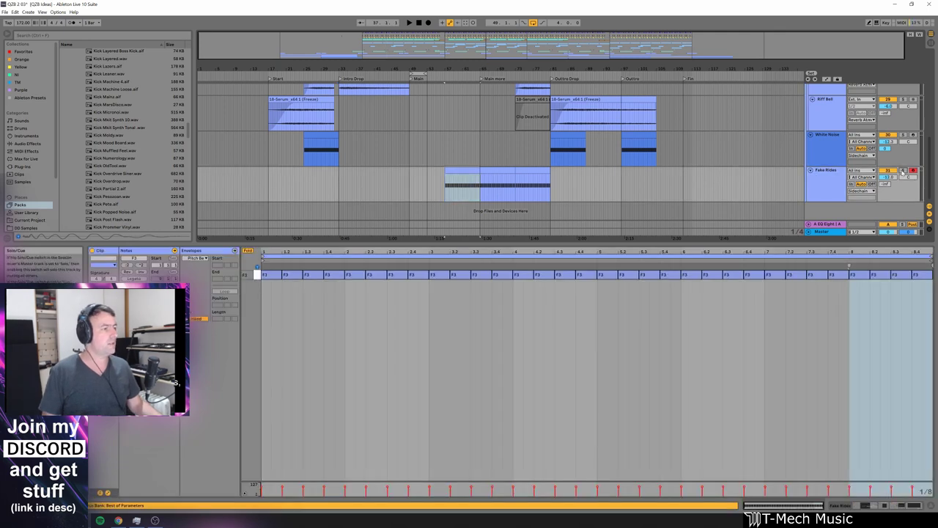
key("space")
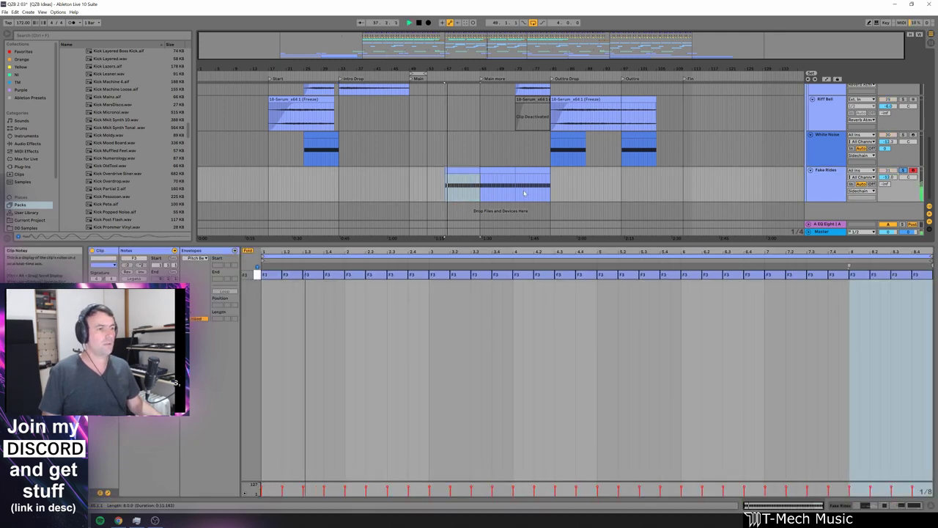
Step: Show the Fake Rides track's devices and examine the settings of Operator's oscillators B, C and D
left_click(831, 185)
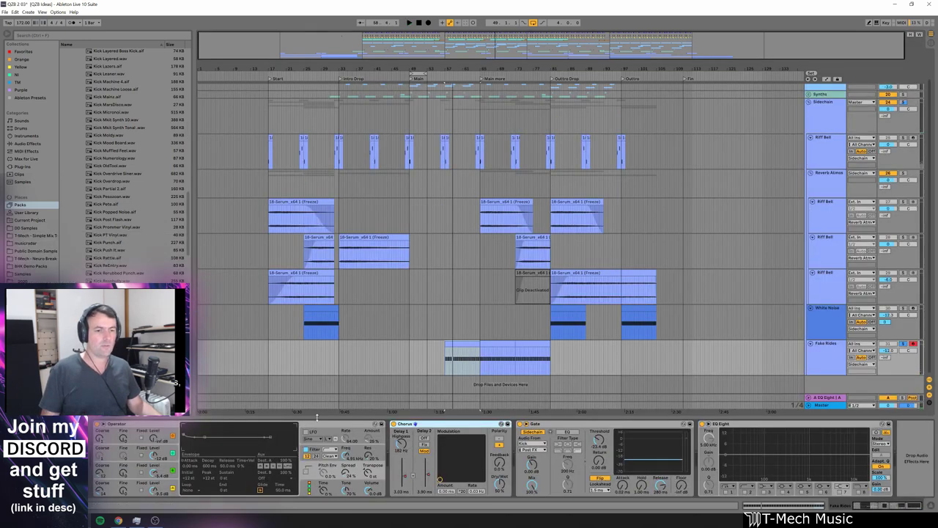
left_click(176, 473)
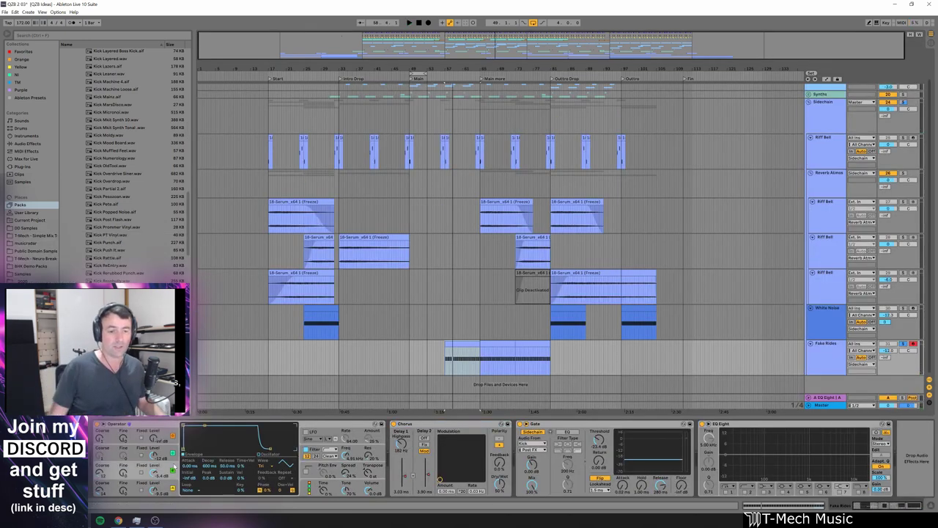
left_click(170, 452)
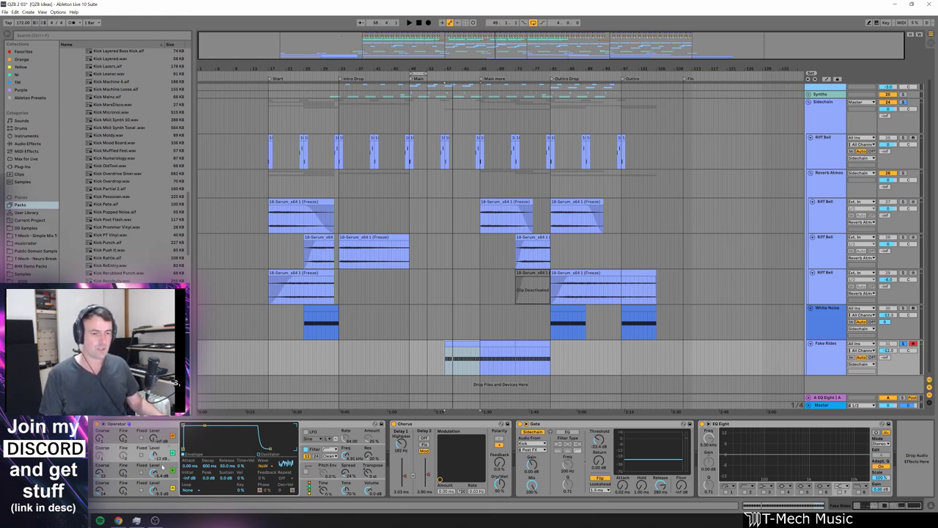
left_click(176, 469)
left_click(175, 487)
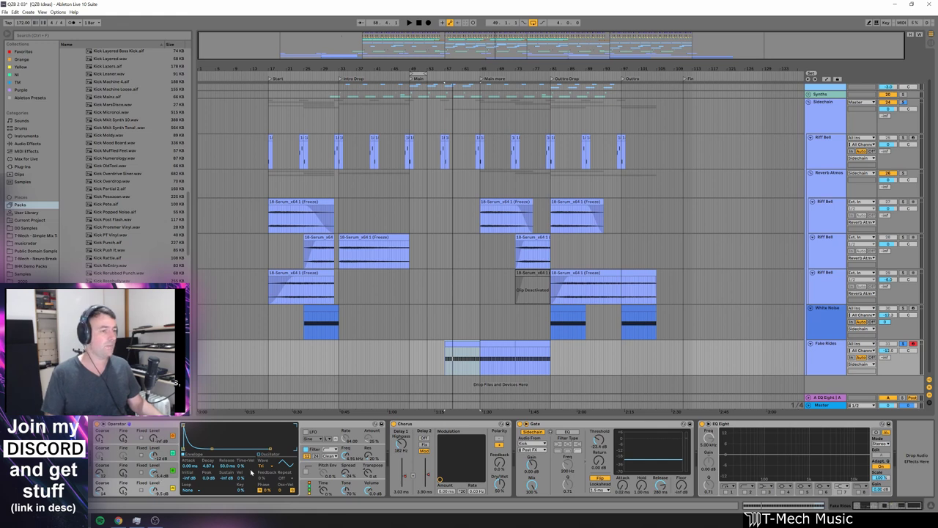
Step: Turn off Operator's noise oscillator B and play the Fake Rides without it
left_click(156, 454)
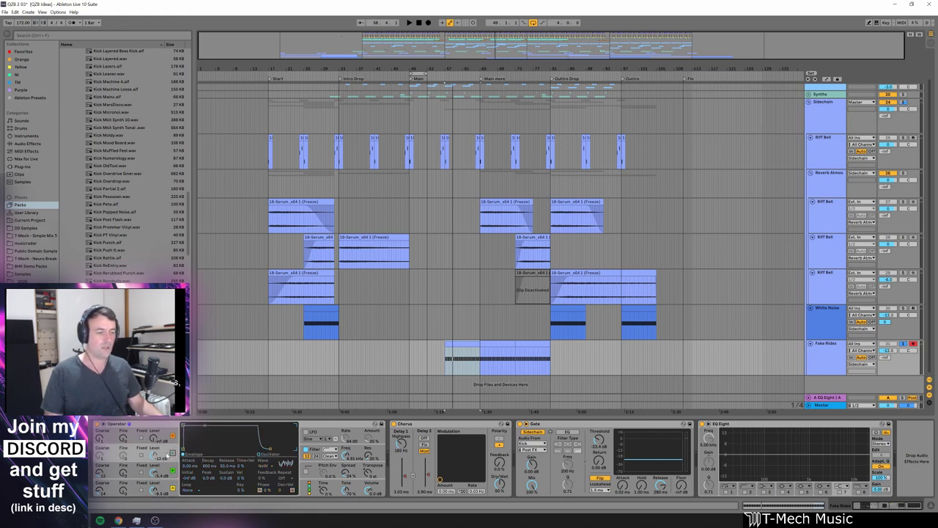
key("space")
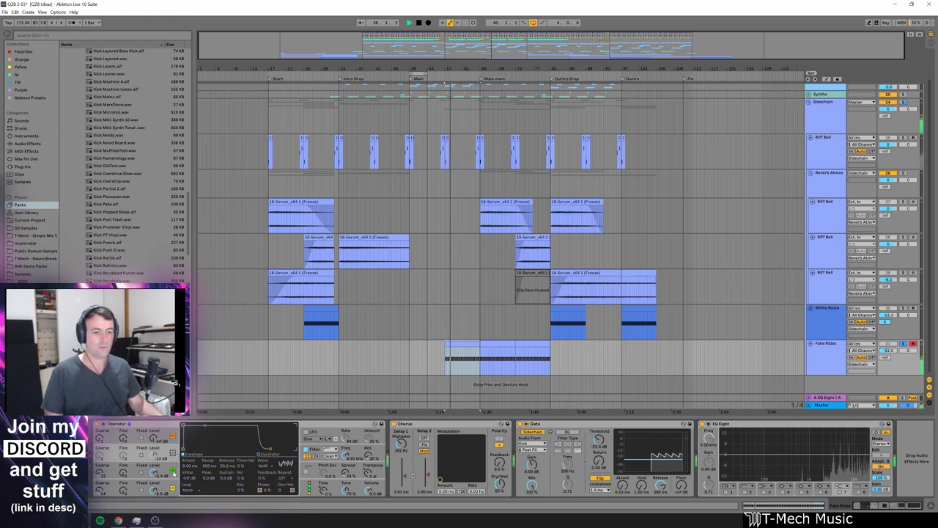
key("space")
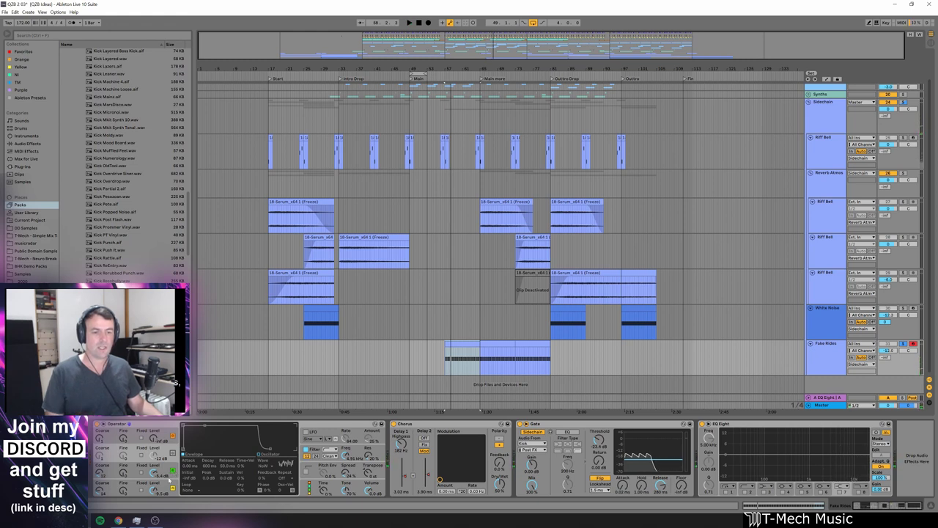
Step: Compare the tuning and envelope settings of Operator's oscillators C and D while playing the Fake Rides without noise
left_click(165, 486)
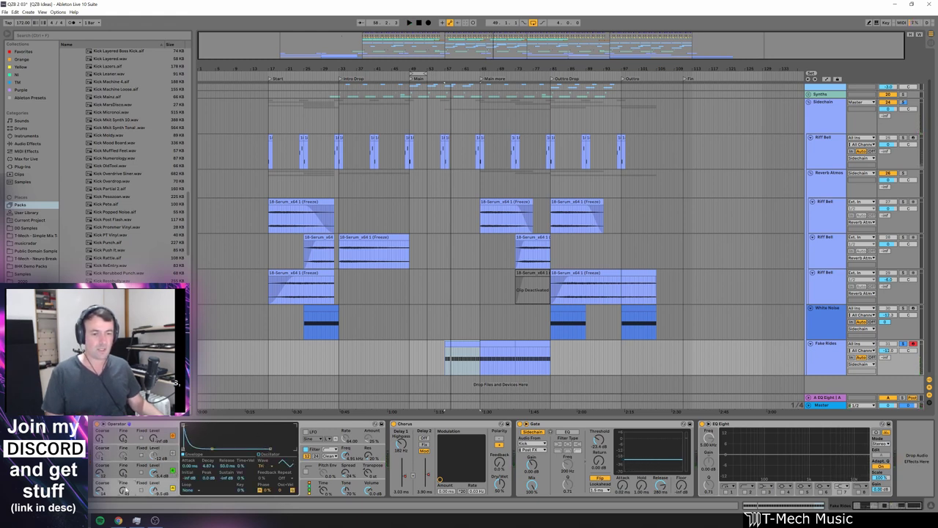
left_click(156, 472)
key("space")
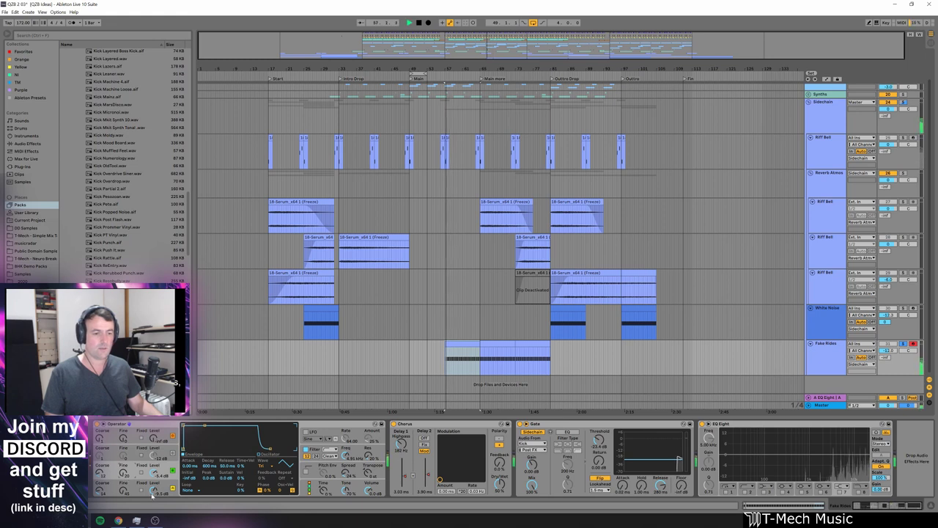
left_click(124, 490)
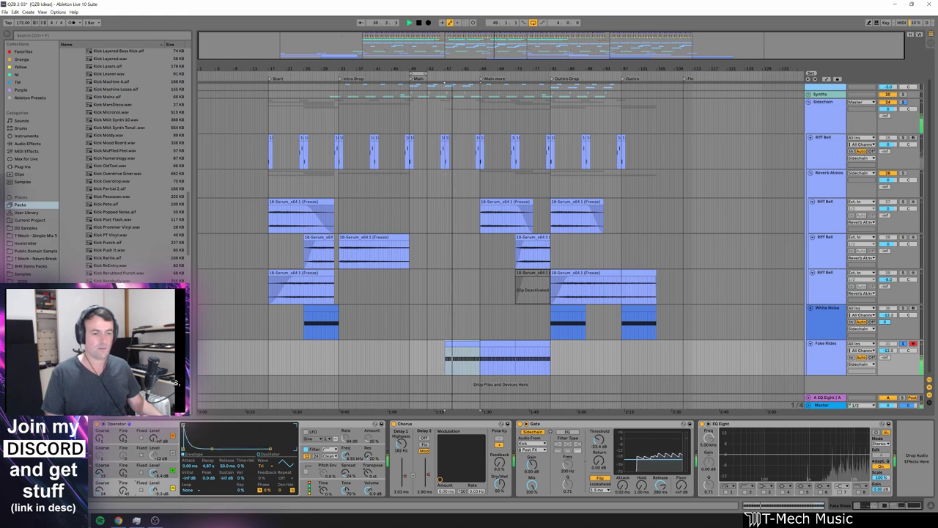
left_click(124, 473)
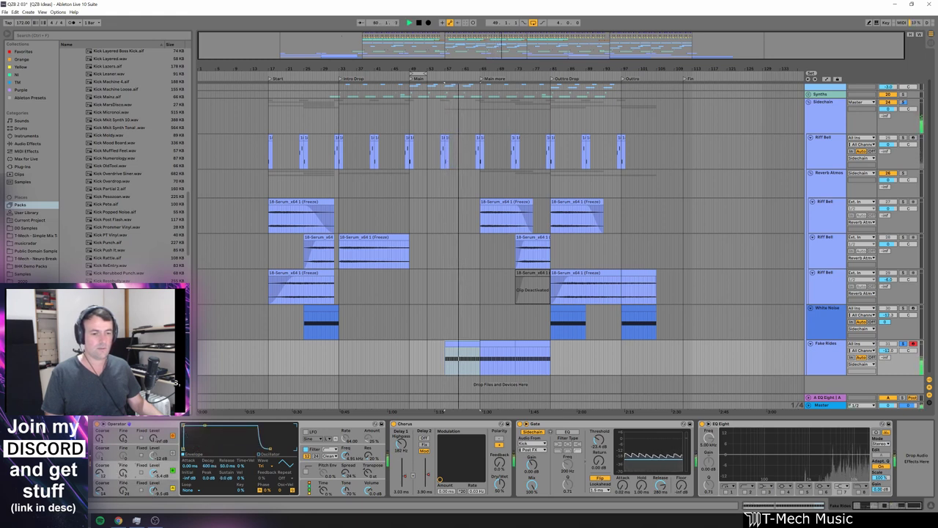
left_click(151, 480)
key("space")
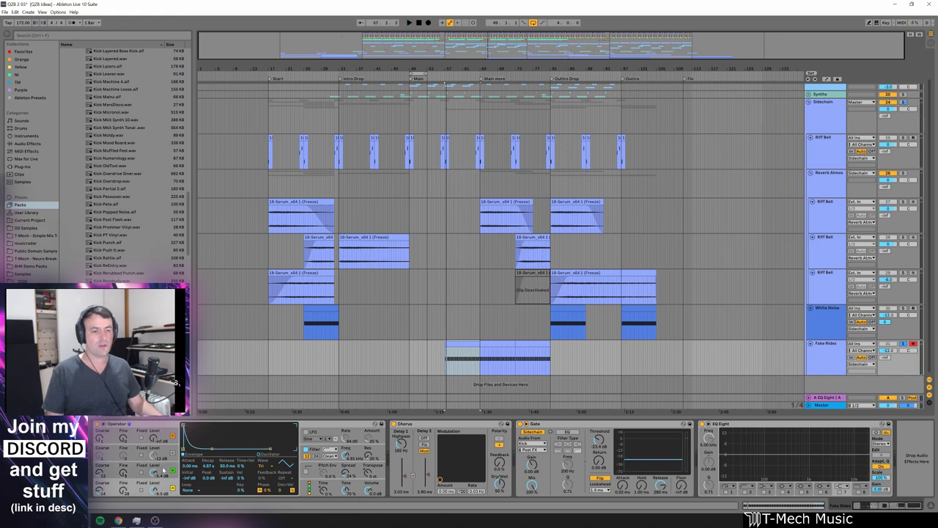
Step: Turn Operator's noise oscillator B back on and play the Fake Rides with all layers
left_click(177, 470)
left_click(165, 486)
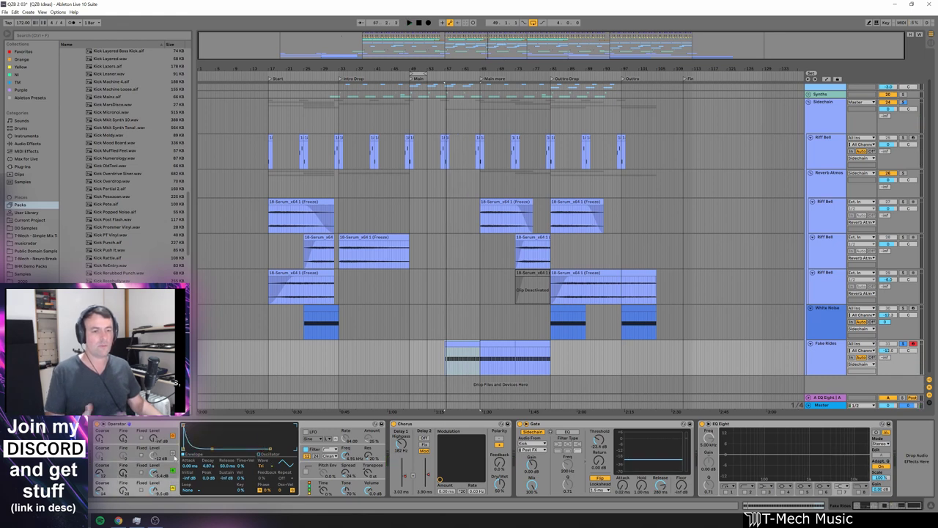
left_click(176, 460)
left_click(173, 454)
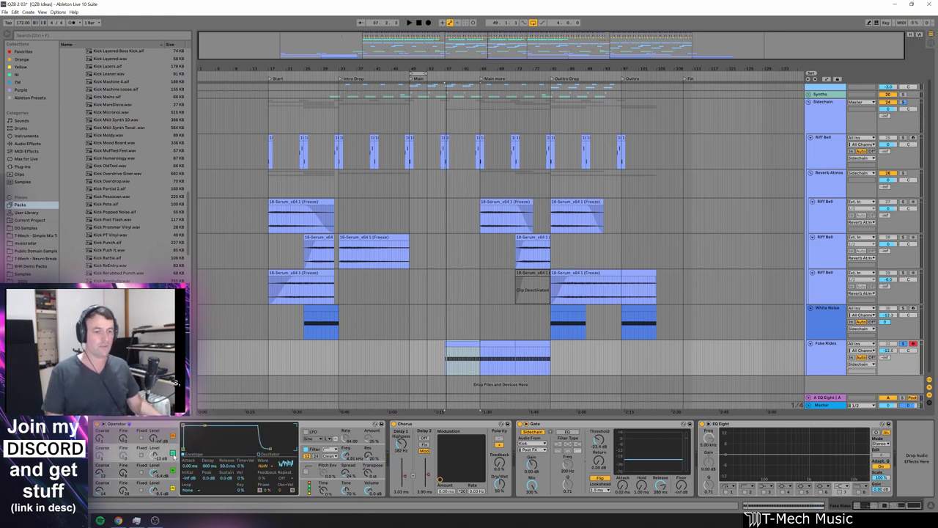
key("space")
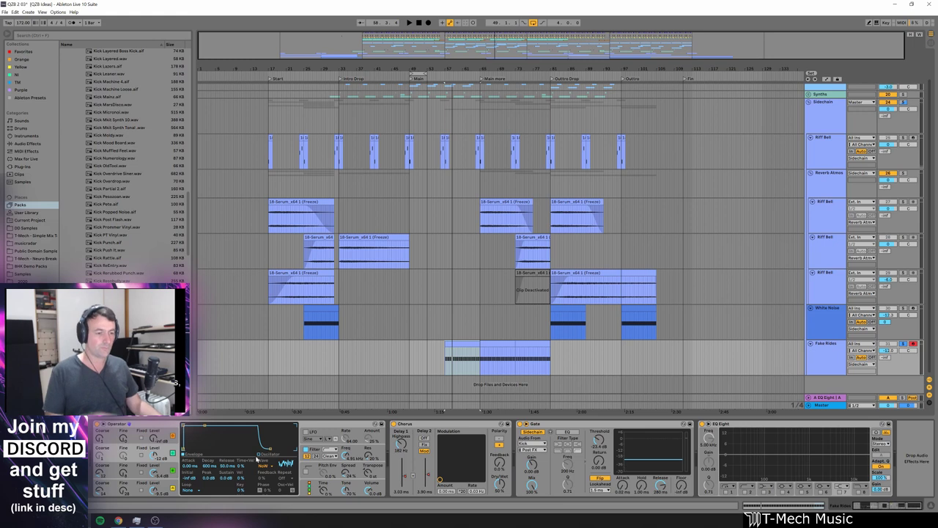
Step: Enable the computer MIDI keyboard and play a note on the Fake Rides track's Operator
left_click(144, 485)
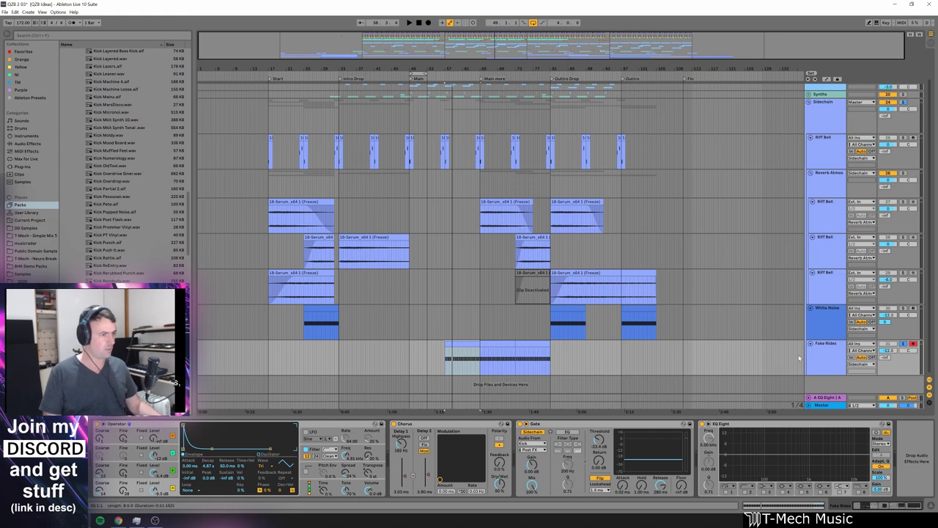
left_click(826, 358)
key("m")
key("a")
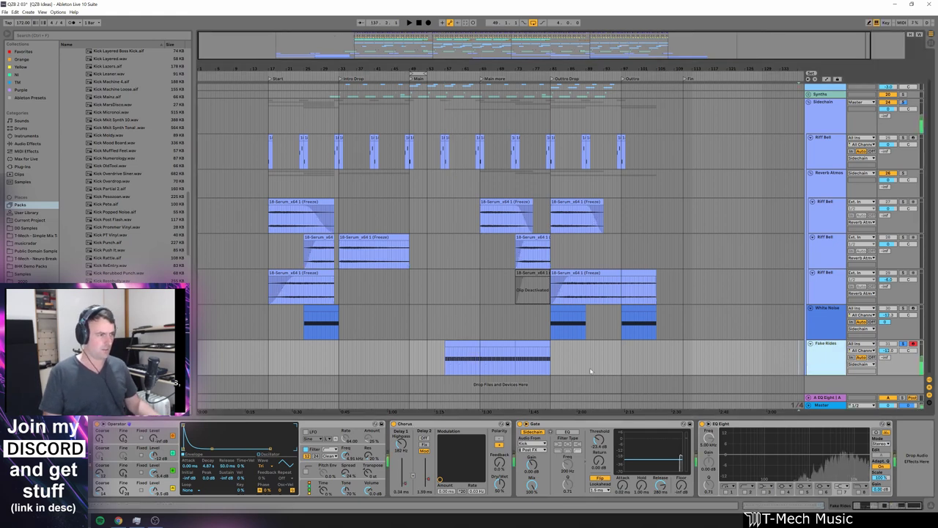
Step: Select the first Fake Rides clip and bypass the Chorus to compare the sound, restoring the effect at the end
left_click(456, 345)
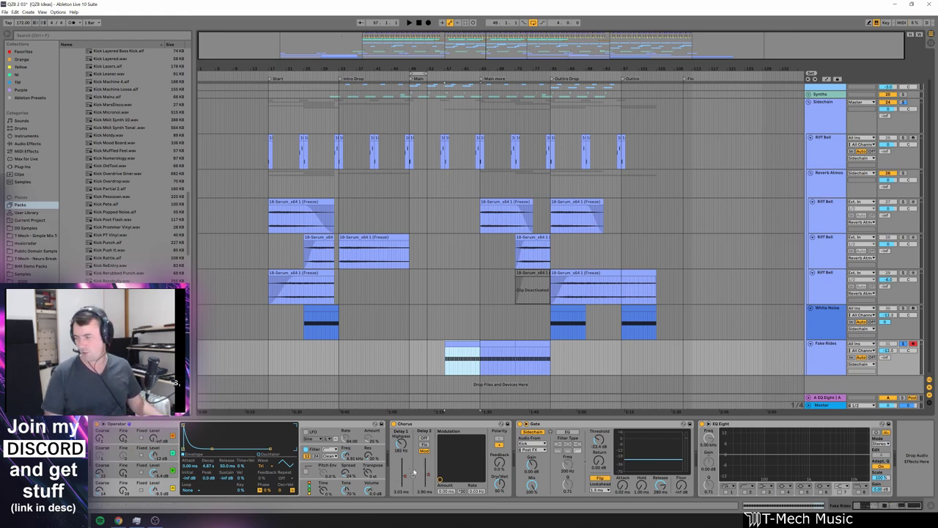
left_click(393, 424)
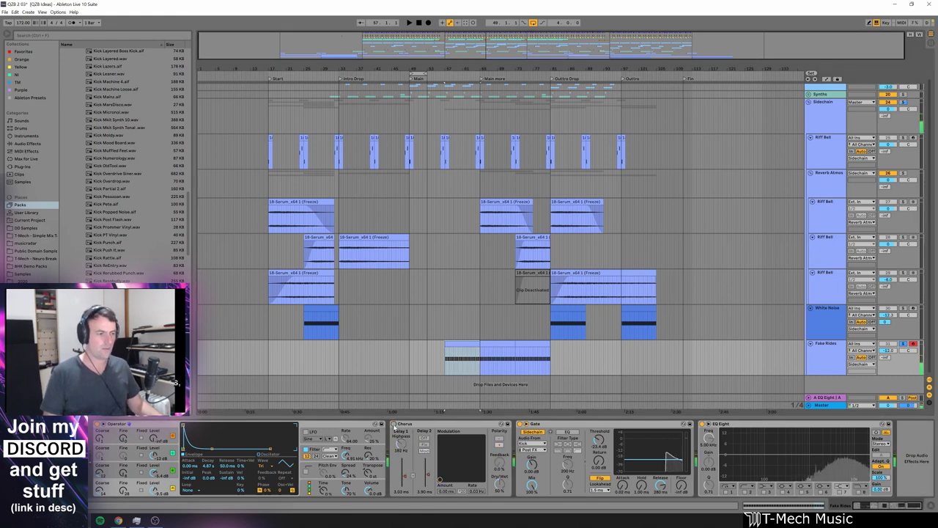
left_click(394, 424)
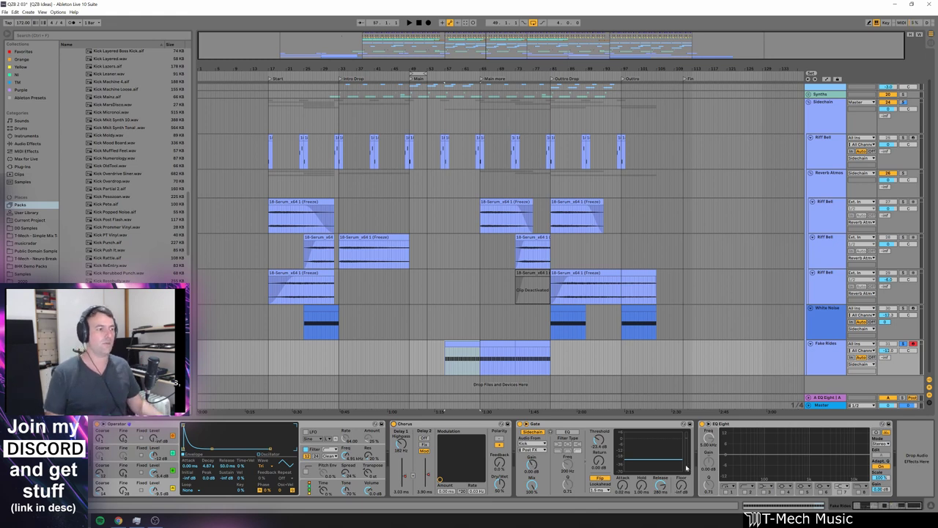
Step: Examine the Gate on the Sidechain group, and return to the Fake Rides track to inspect its EQ Eight
scroll(761, 323, "up", 2)
left_click(712, 160)
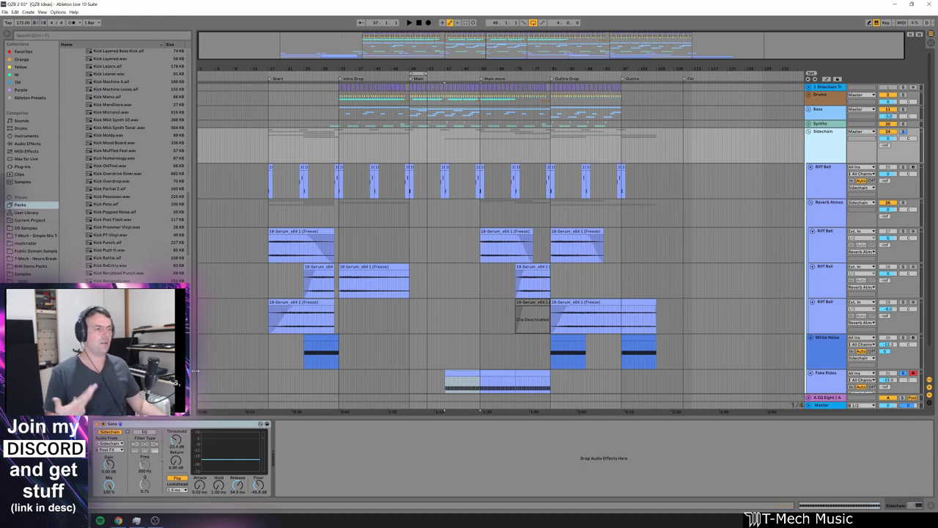
scroll(743, 296, "down", 1)
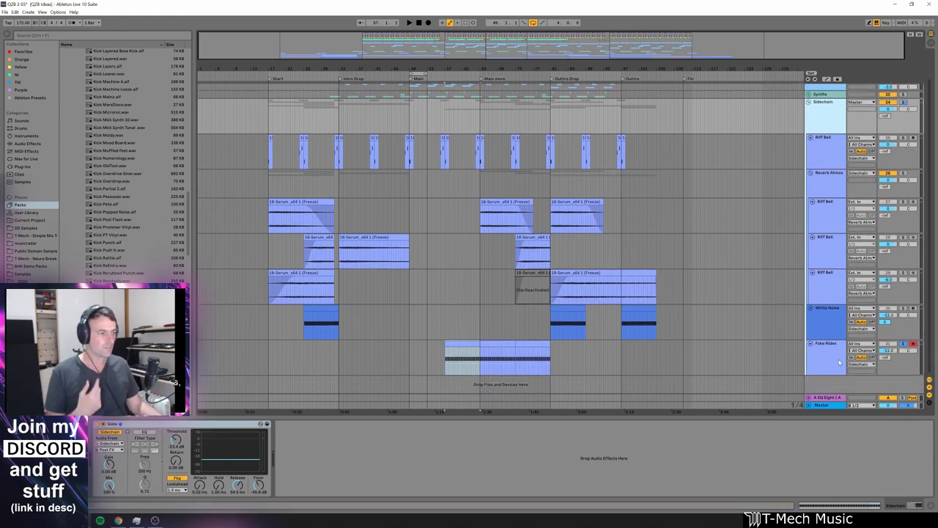
left_click(777, 339)
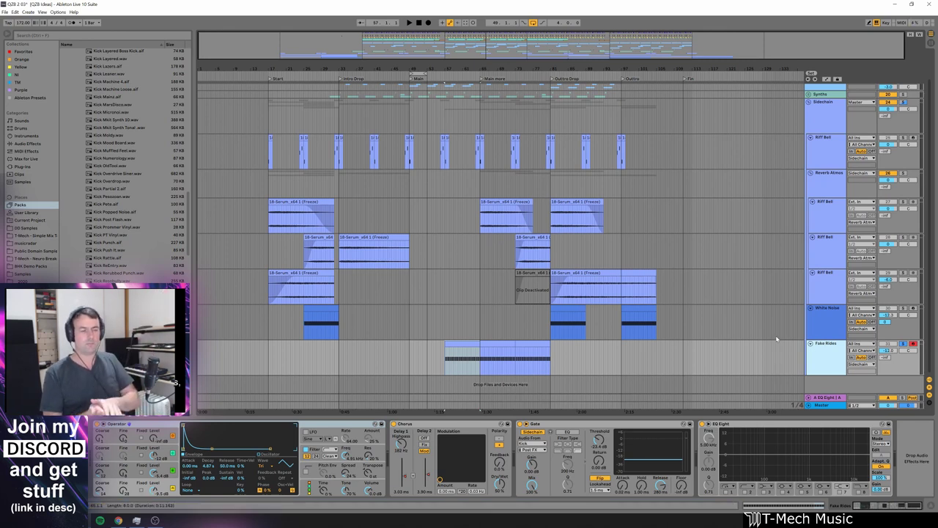
left_click(768, 429)
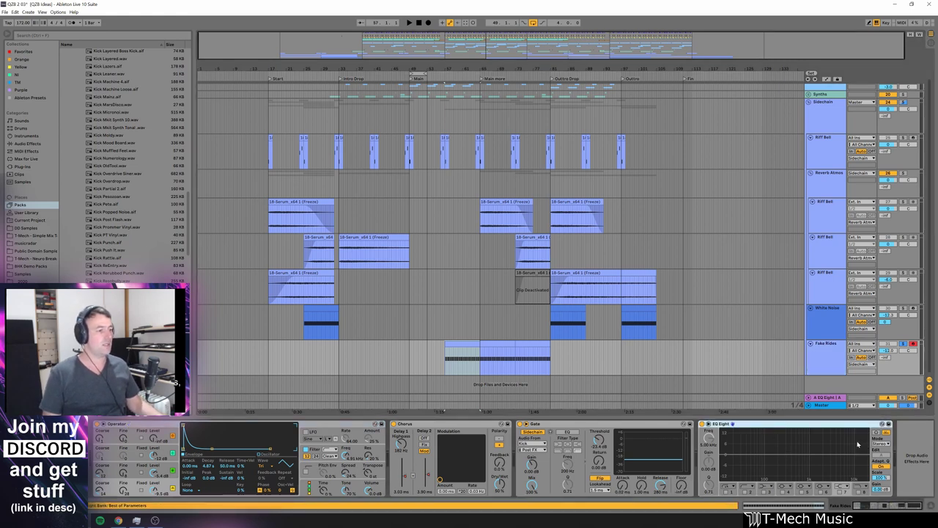
Step: Unsolo the Fake Rides track and bypass Operator's filter while playing a note to hear it unfiltered
left_click(903, 343)
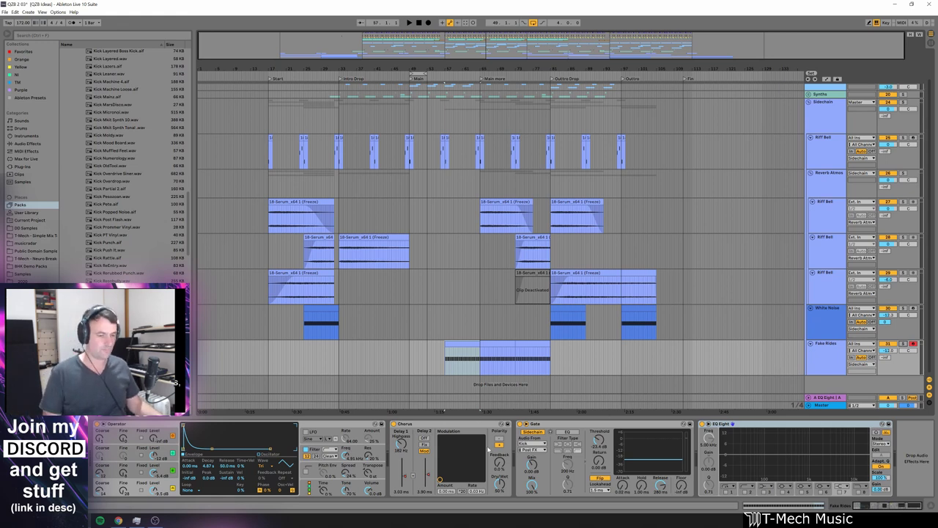
left_click(308, 453)
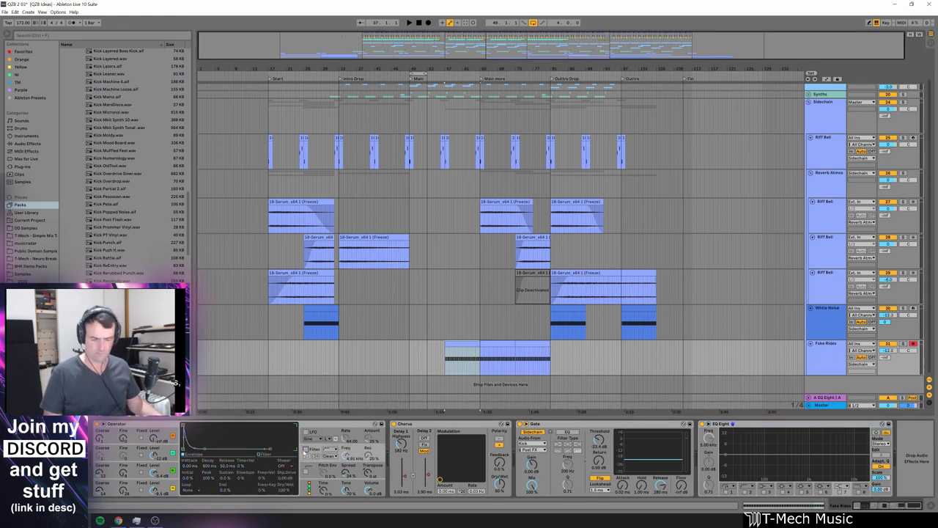
key("a")
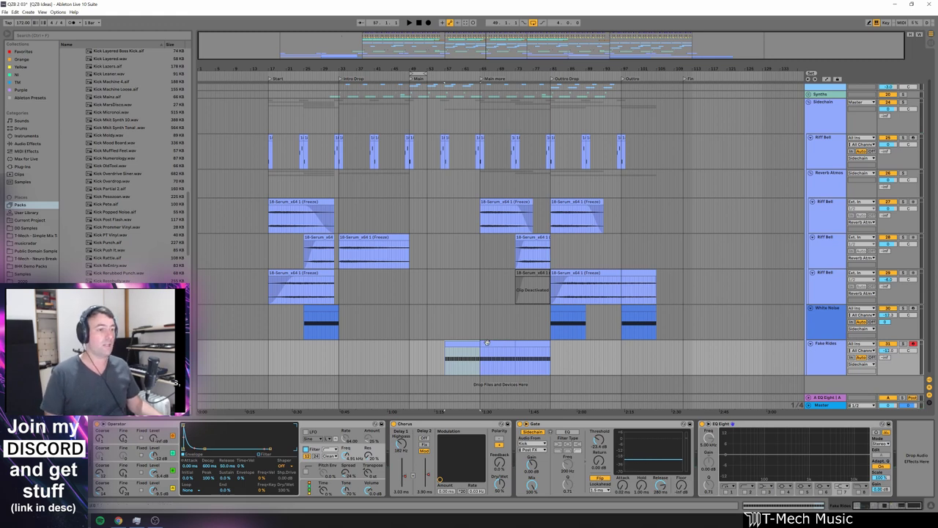
Step: Turn off the arrangement loop and play the full mix from just before the first Fake Rides clip
left_click(442, 350)
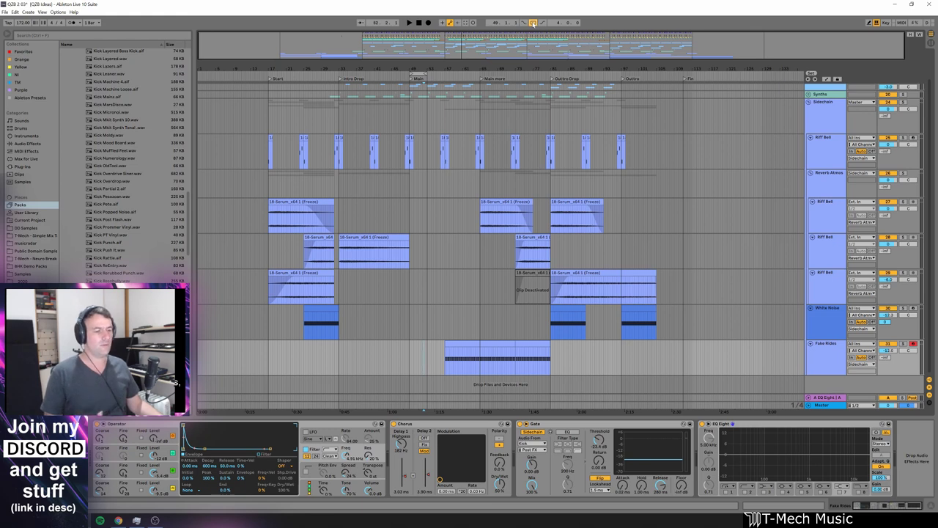
left_click(407, 358)
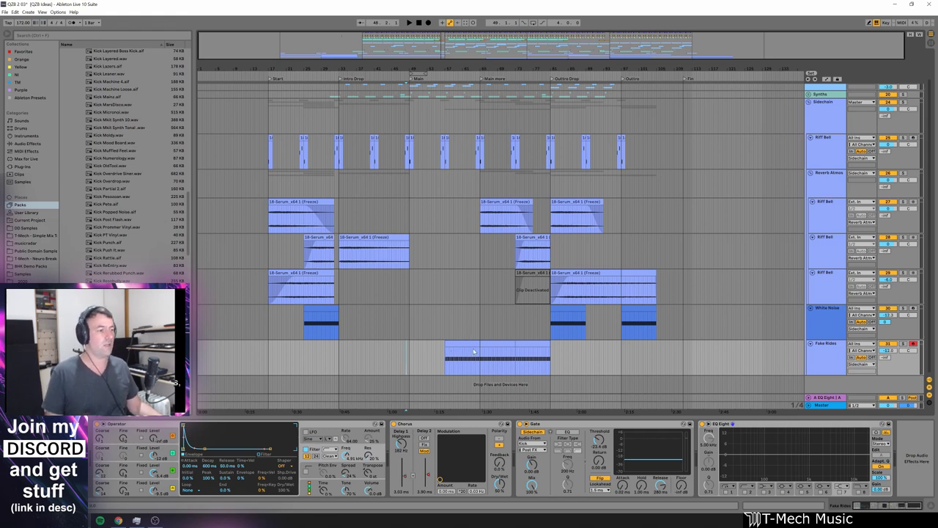
left_click(438, 356)
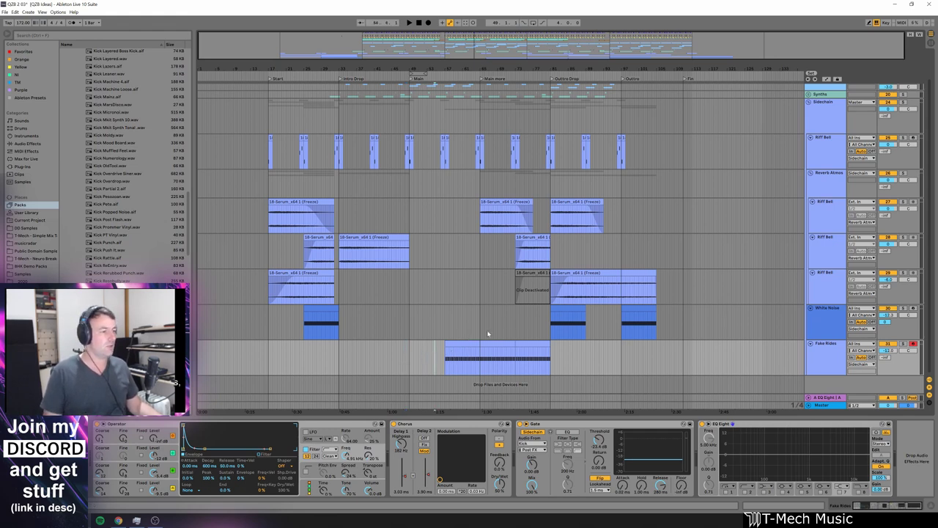
key("space")
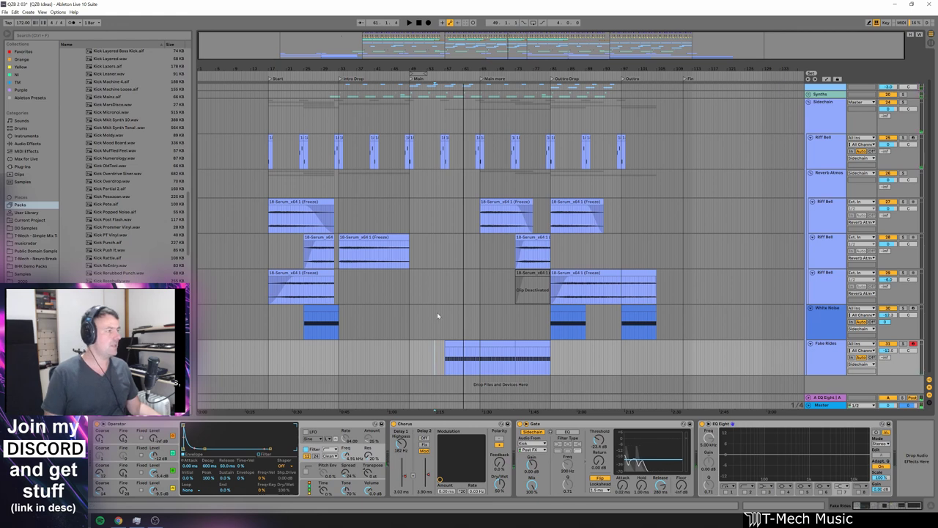
Step: Select the first White Noise clip, arm and solo its track, and examine the noise oscillator in its Operator
left_click(321, 308)
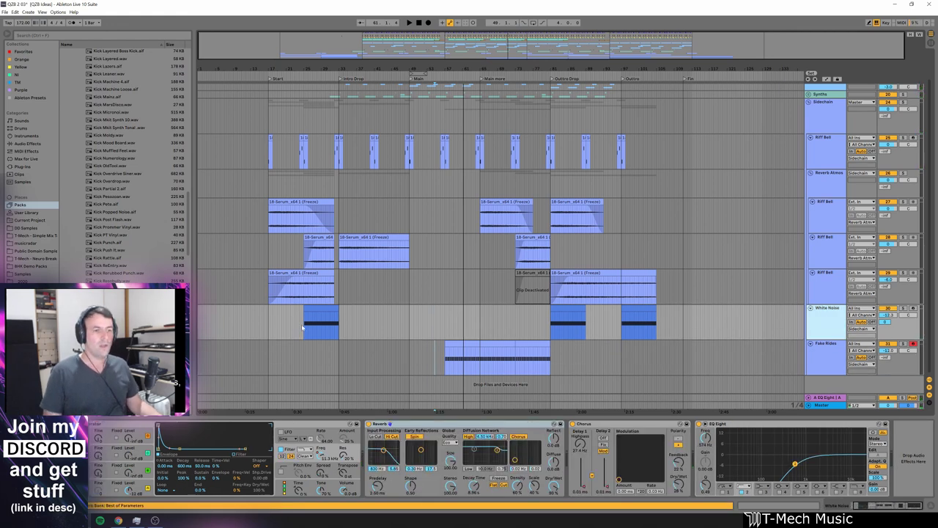
left_click(912, 309)
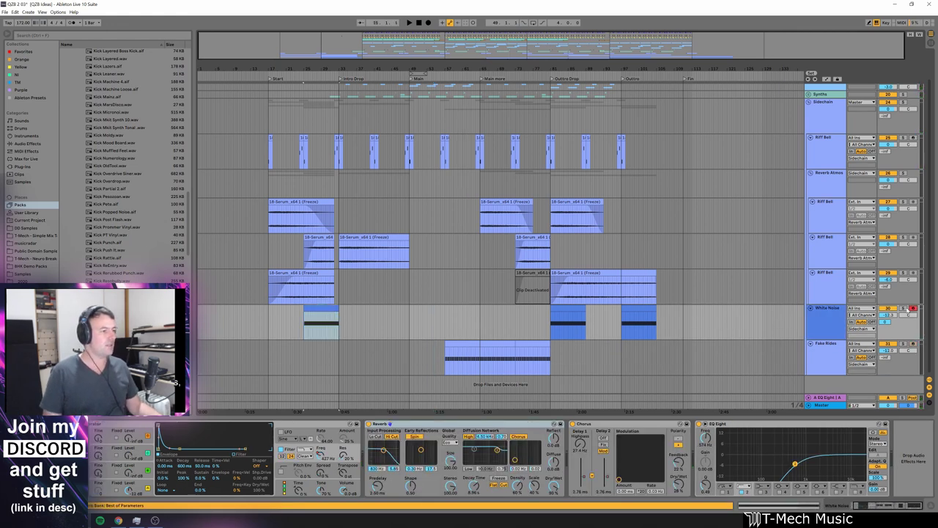
scroll(141, 433, "left", 1)
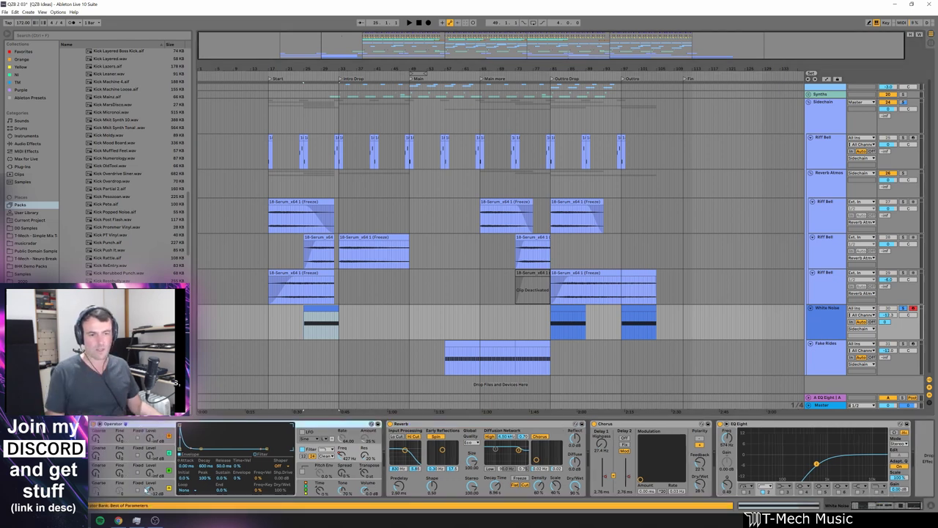
left_click(162, 484)
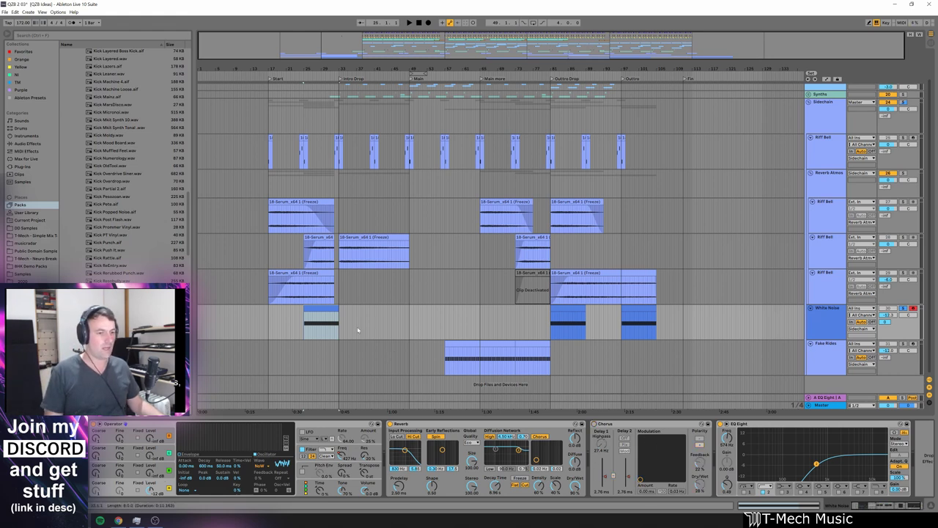
Step: Play the first White Noise clip with the Chorus enabled to hear its effect, and bypass the Chorus again
key("space")
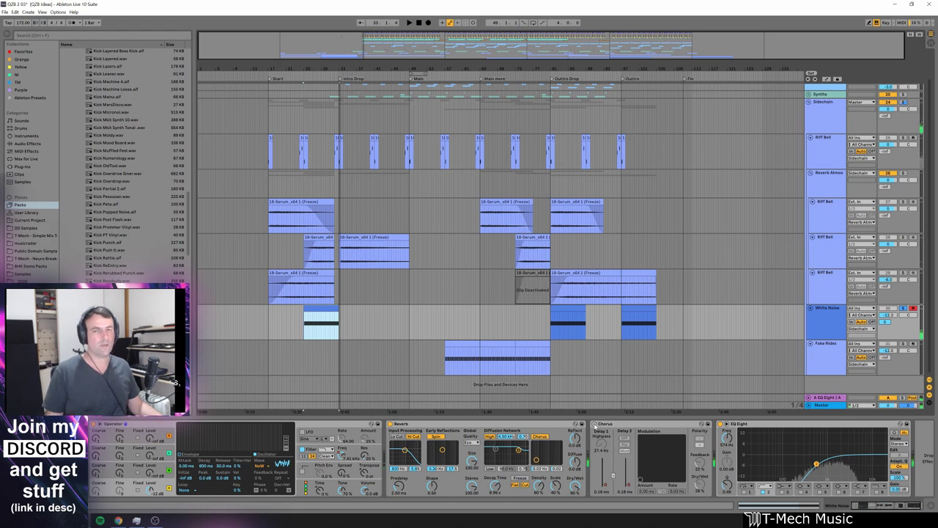
left_click(595, 425)
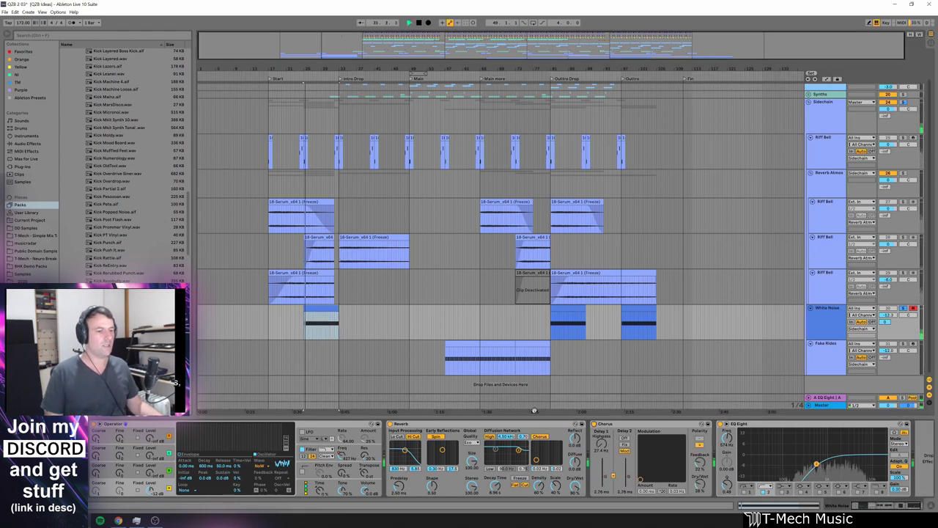
key("space")
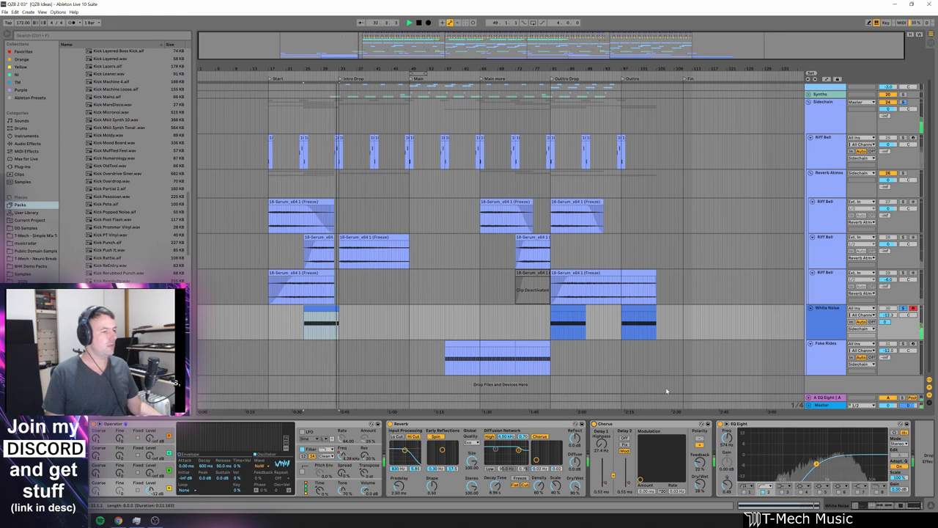
left_click(594, 424)
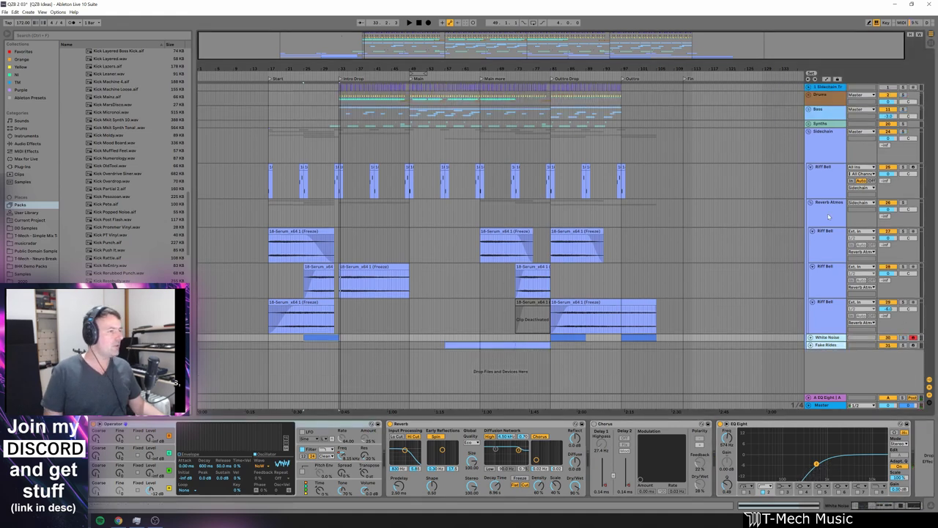
Step: Solo the Reverb Atmos group and play it from the Start marker
left_click(829, 203)
left_click(902, 203)
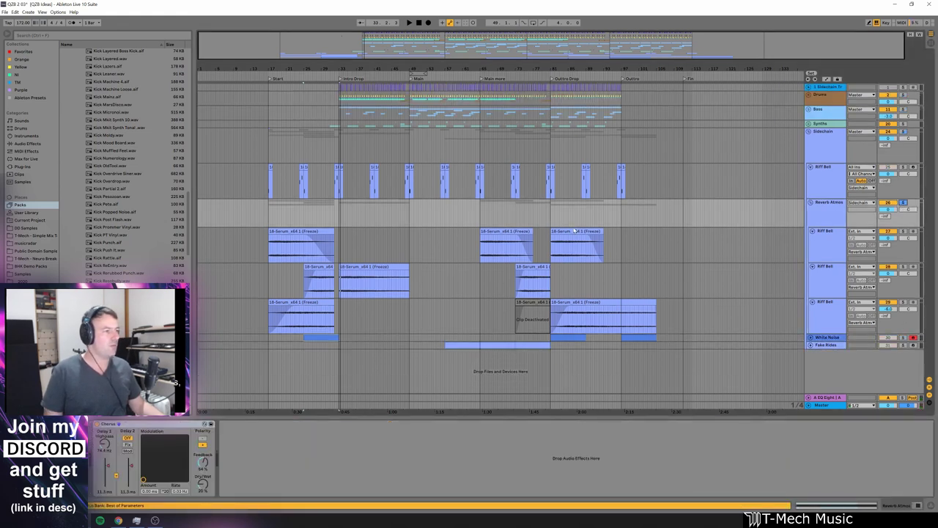
left_click(269, 213)
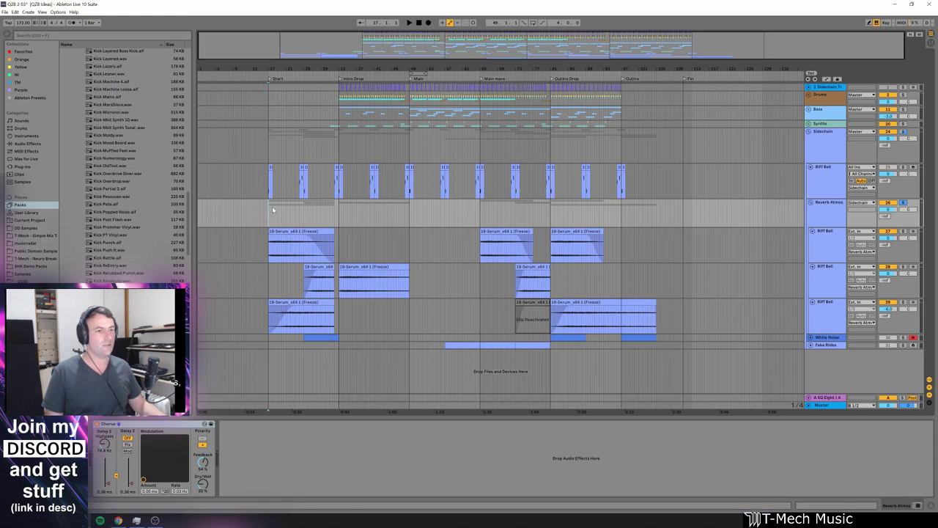
key("space")
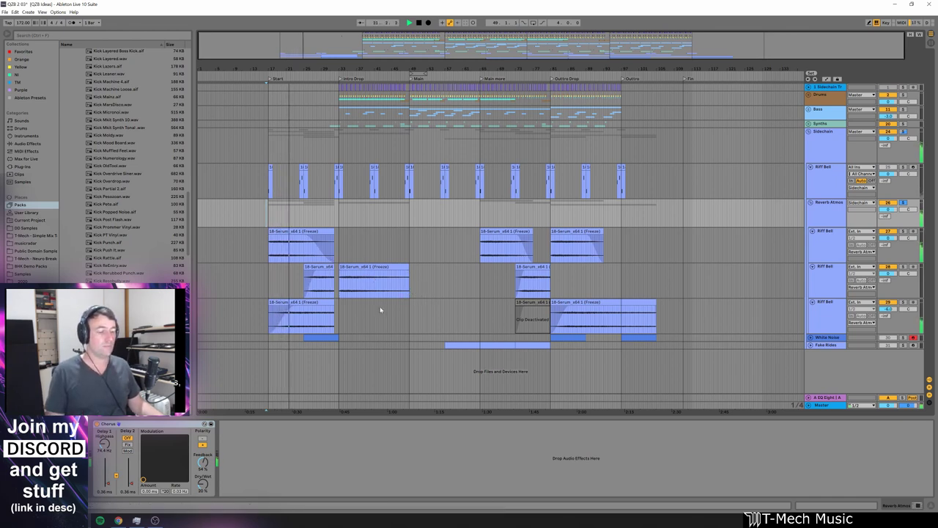
key("space")
Step: Select the first clip on the last Riff Bell track in Reverb Atmos, and unsolo and collapse the group
left_click(313, 303)
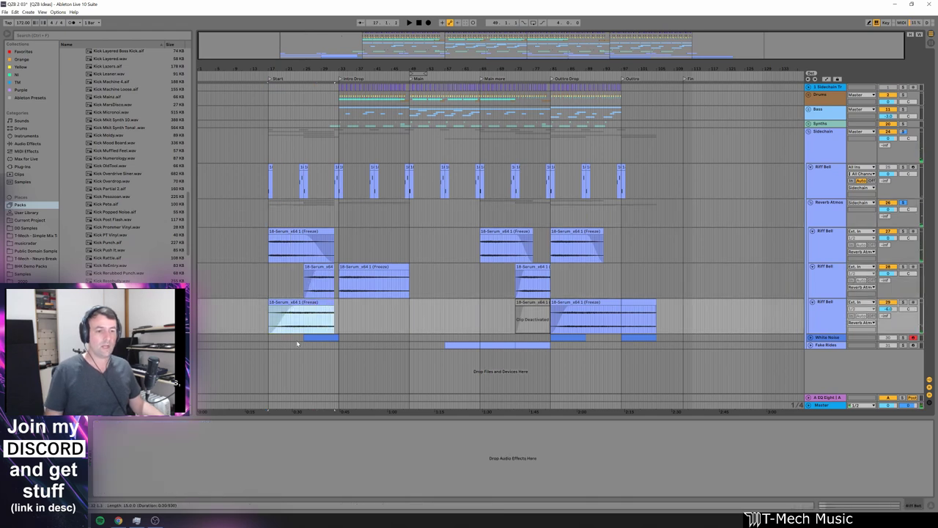
double_click(303, 312)
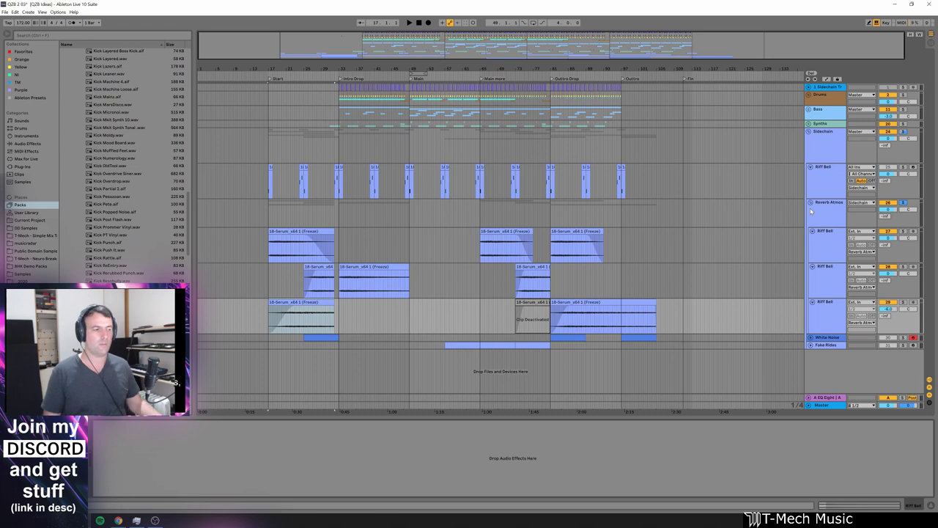
left_click(904, 203)
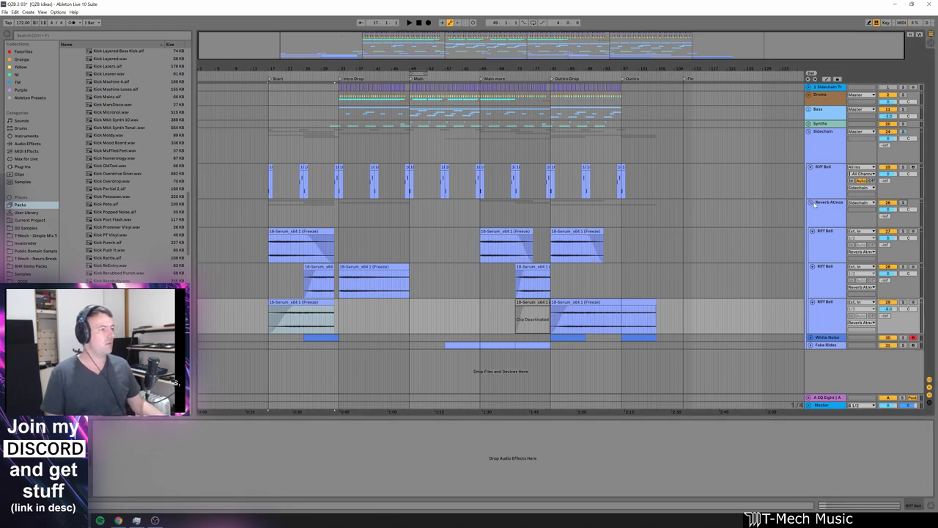
left_click(812, 203)
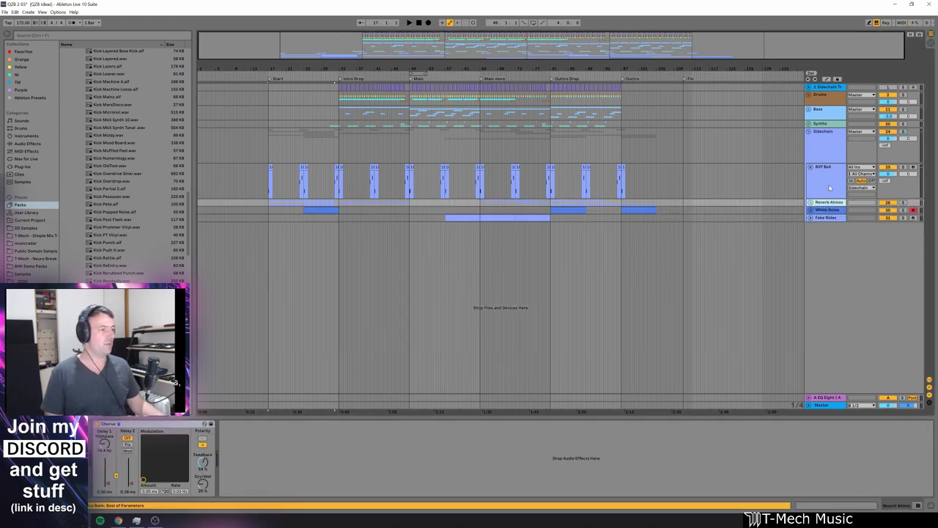
Step: Select and solo the Riff Bell track directly under the Sidechain group and play its first clip
left_click(828, 180)
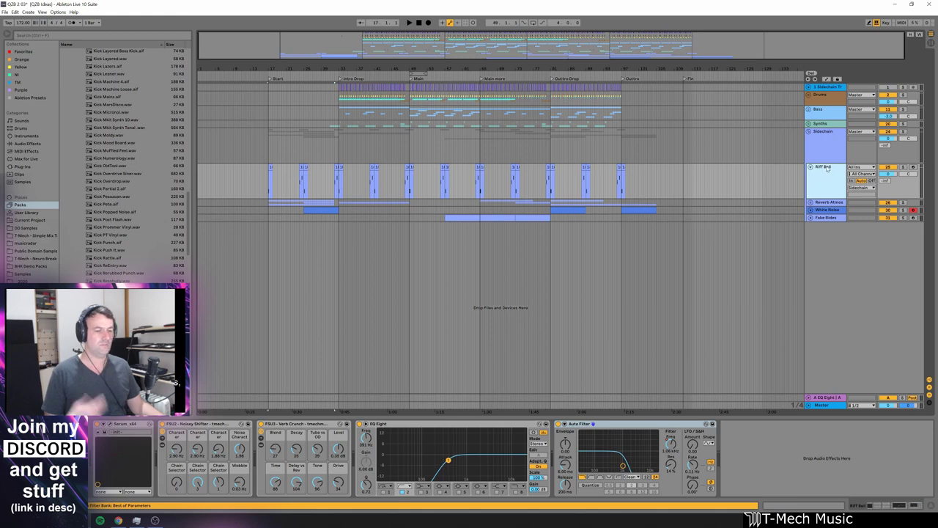
left_click(342, 166)
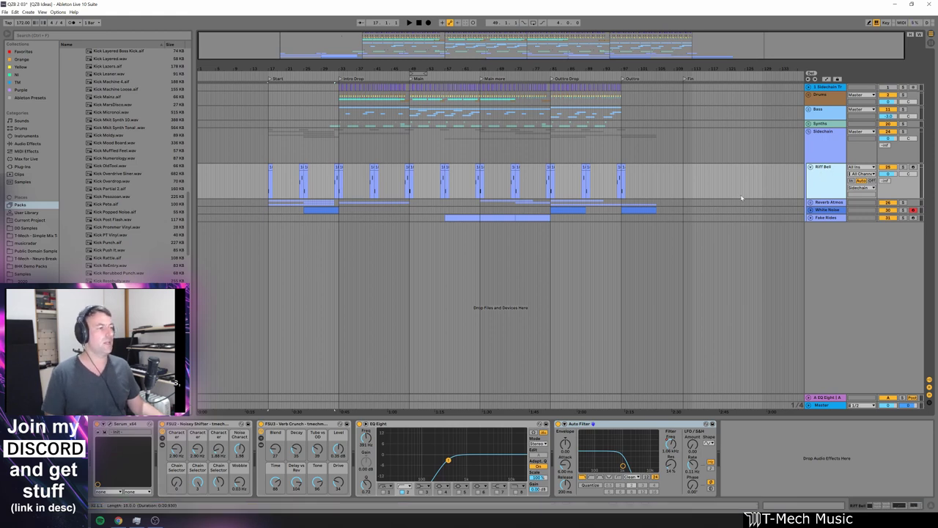
left_click(903, 168)
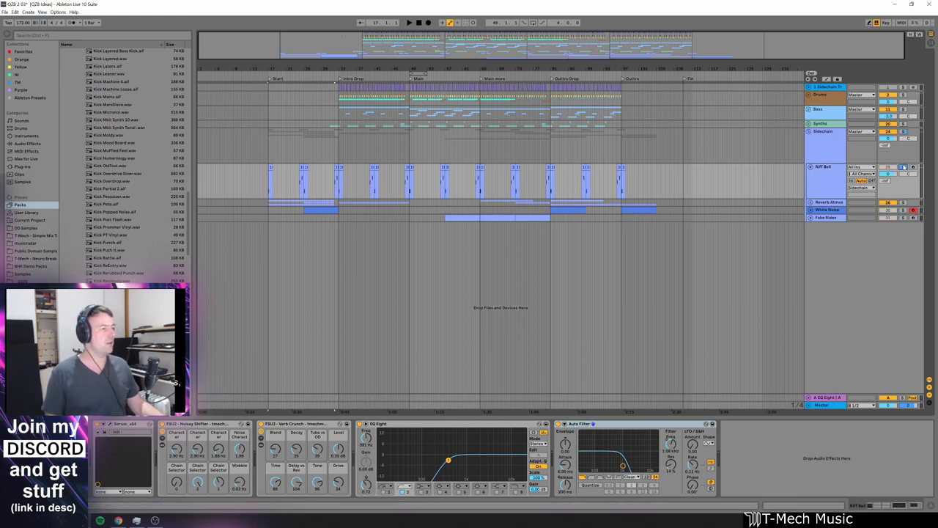
left_click(271, 179)
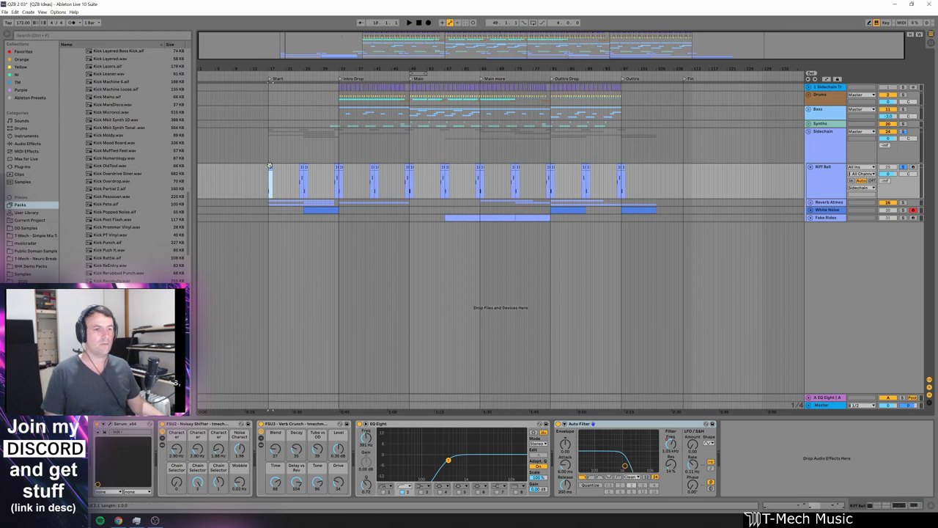
key("space")
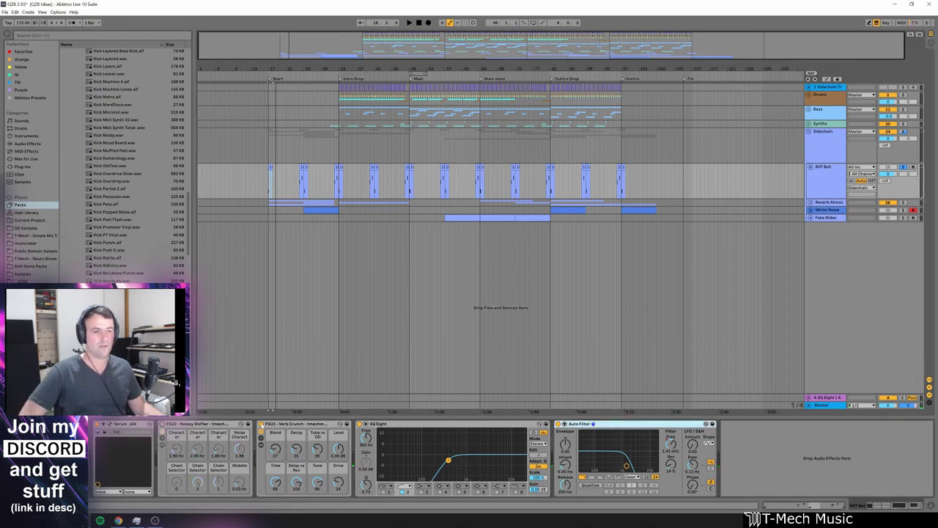
Step: Bypass the FSU3 Noisy Shifter and Verb Crunch racks on Riff Bell and return to its first clip
left_click(262, 424)
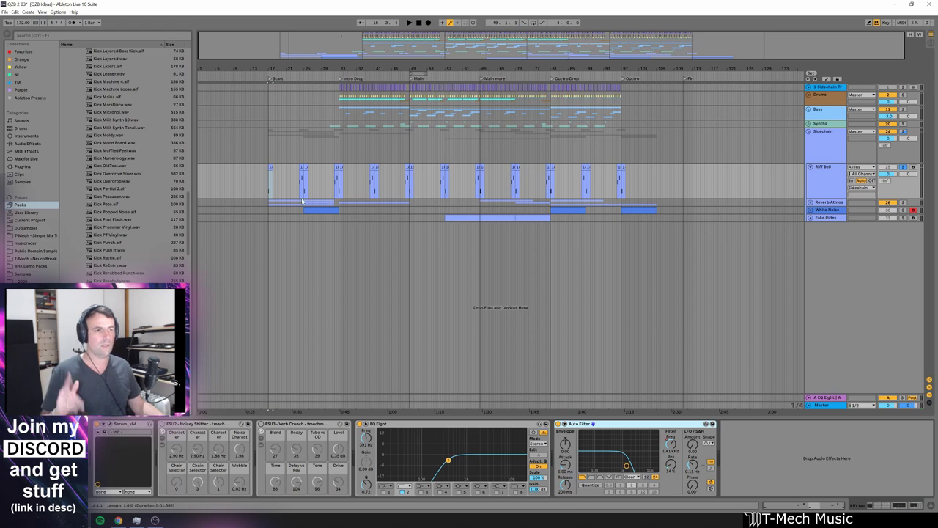
left_click(302, 167)
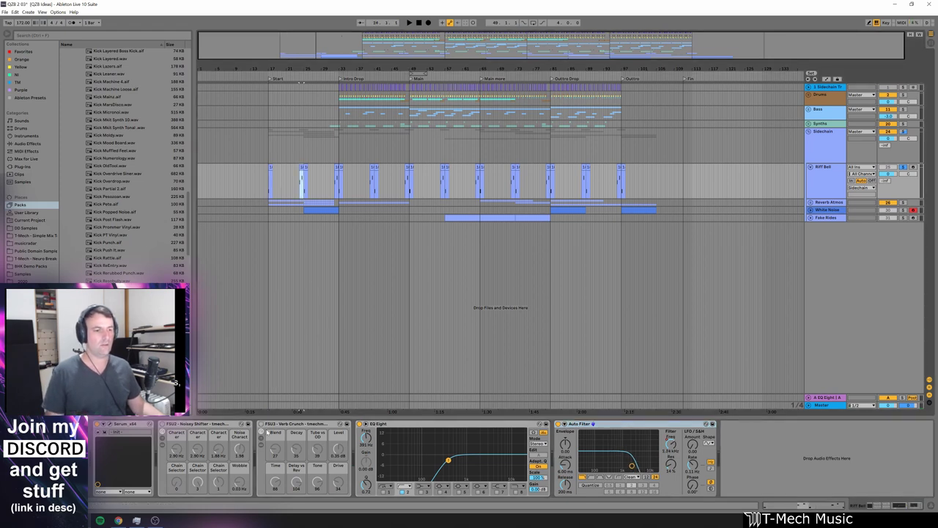
left_click(270, 168)
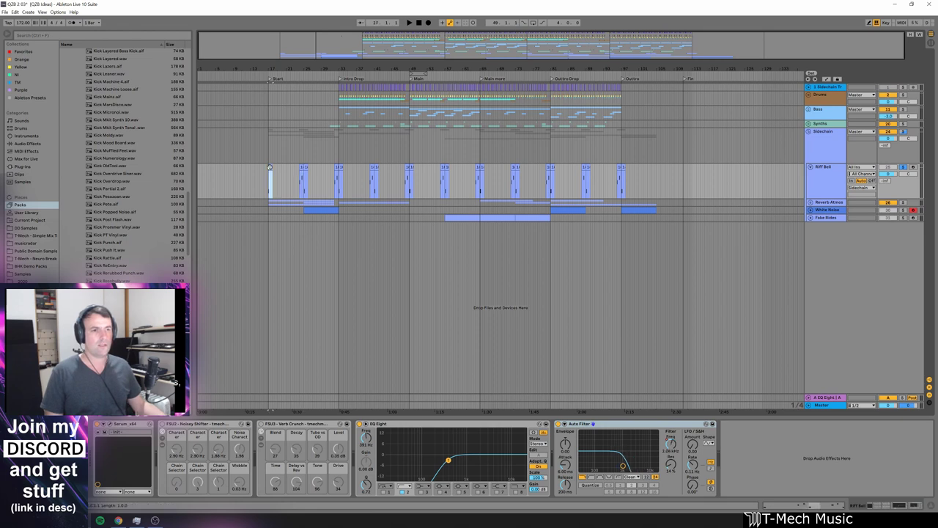
Step: Inspect the oscillators and effects in Riff Bell's Serum, toggling the chorus, filter and reverb to compare the sound, and close the plug-in
left_click(110, 423)
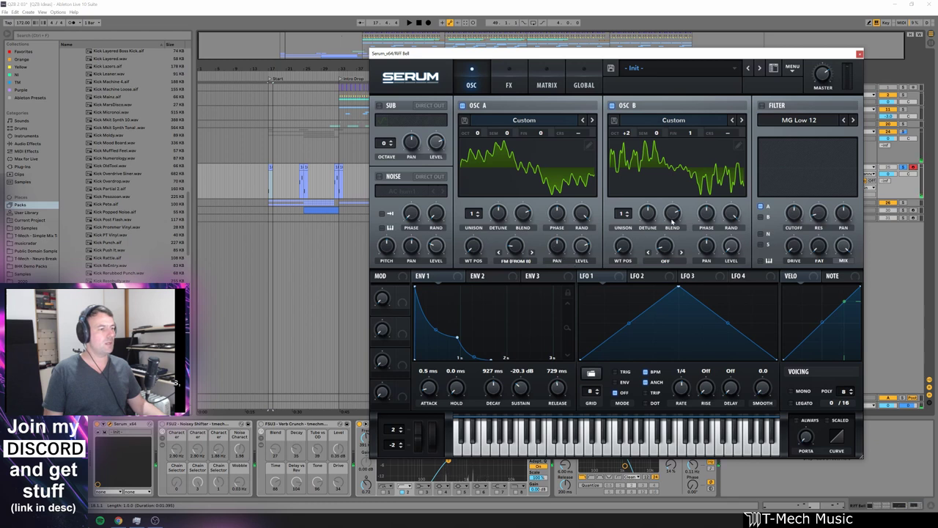
left_click(510, 85)
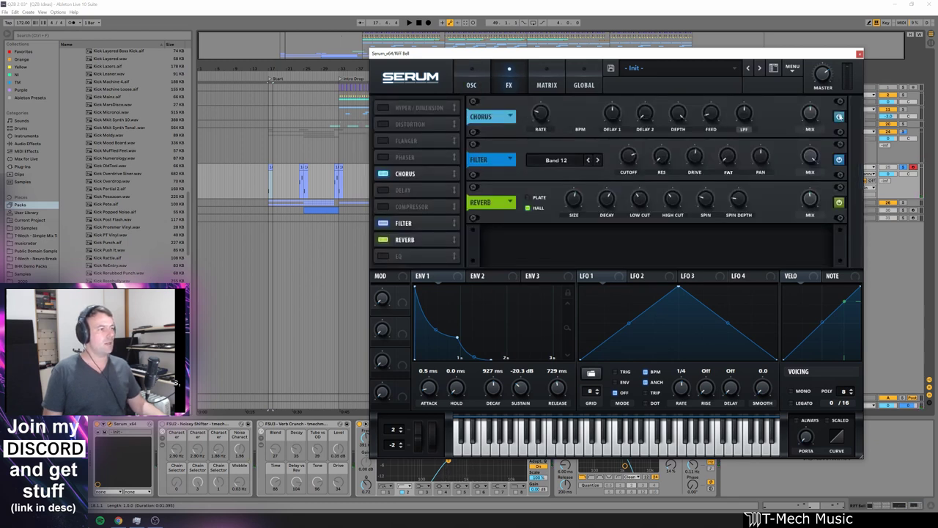
left_click(839, 116)
left_click(839, 160)
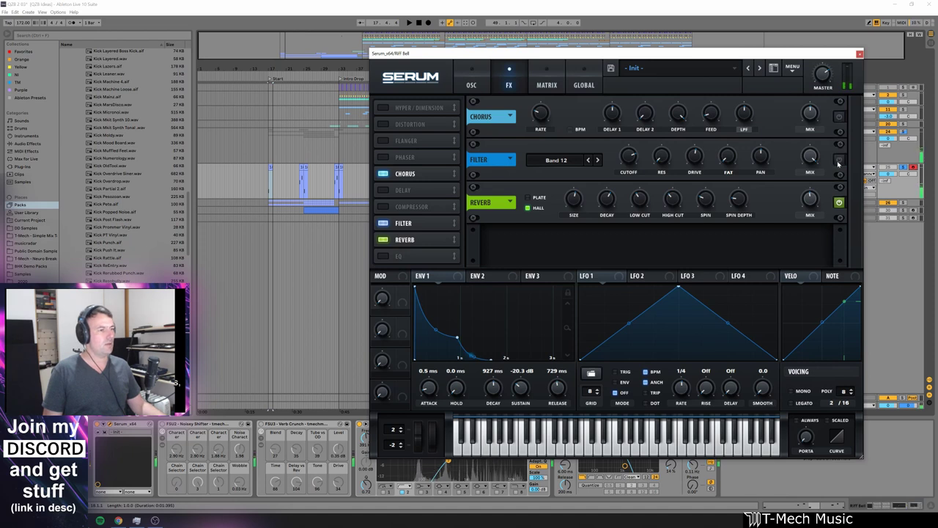
left_click(839, 161)
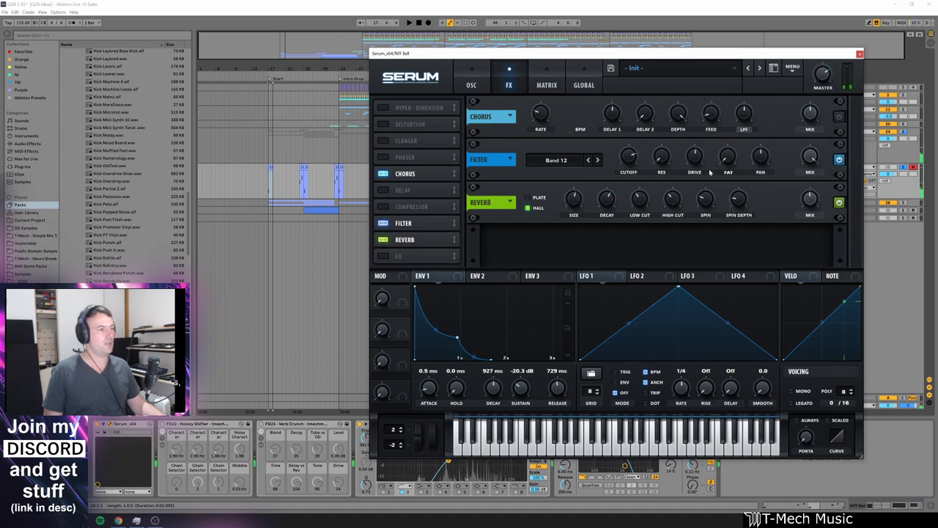
left_click(839, 203)
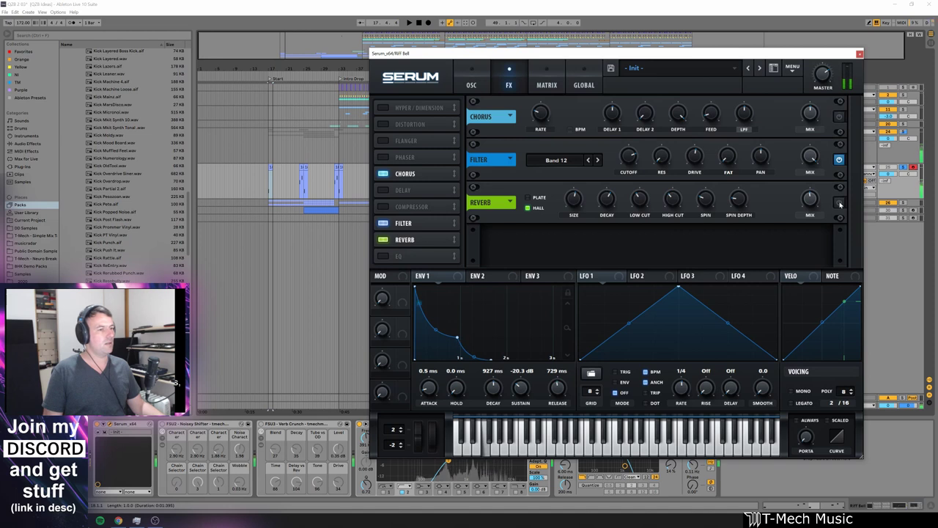
left_click(840, 204)
left_click(859, 55)
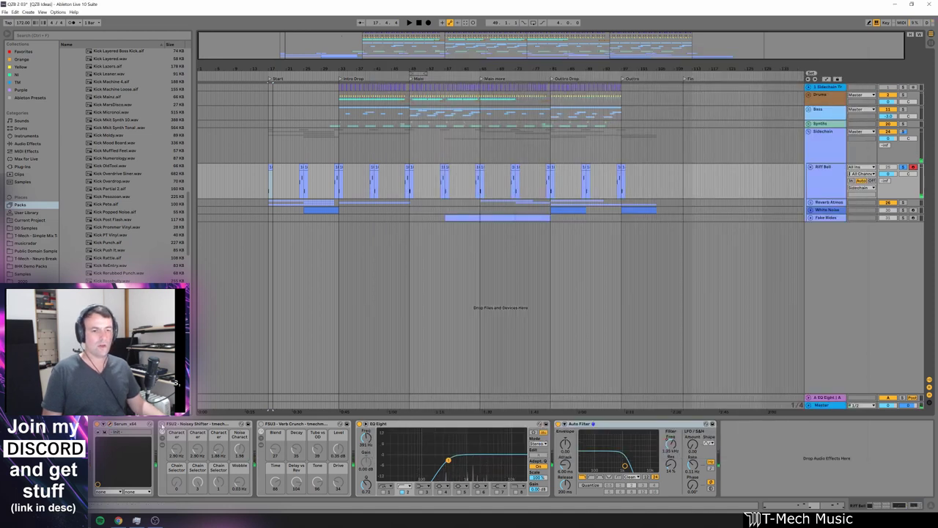
Step: Re-enable the FSU3 Noisy Shifter and Verb Crunch racks on Riff Bell and play the part from its second and first clips
left_click(162, 424)
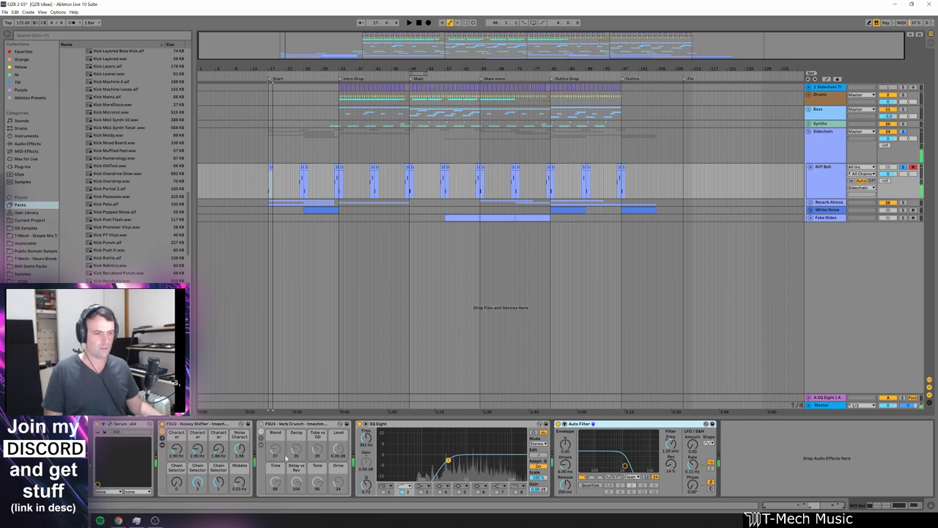
left_click(284, 428)
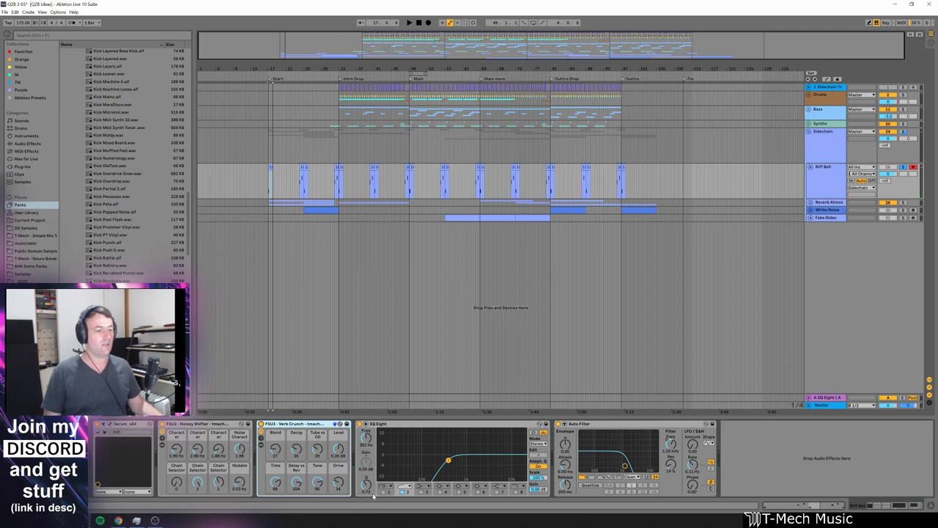
left_click(307, 189)
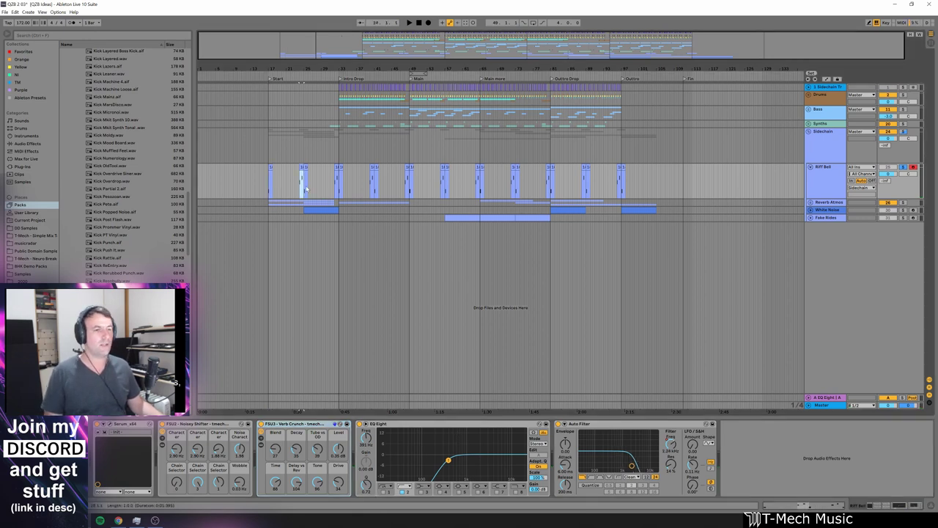
key("space")
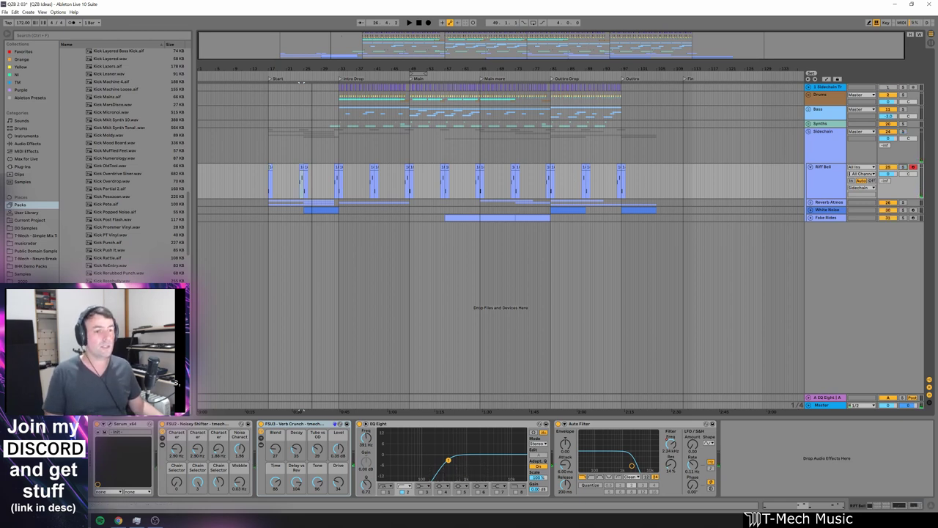
left_click(271, 167)
key("space")
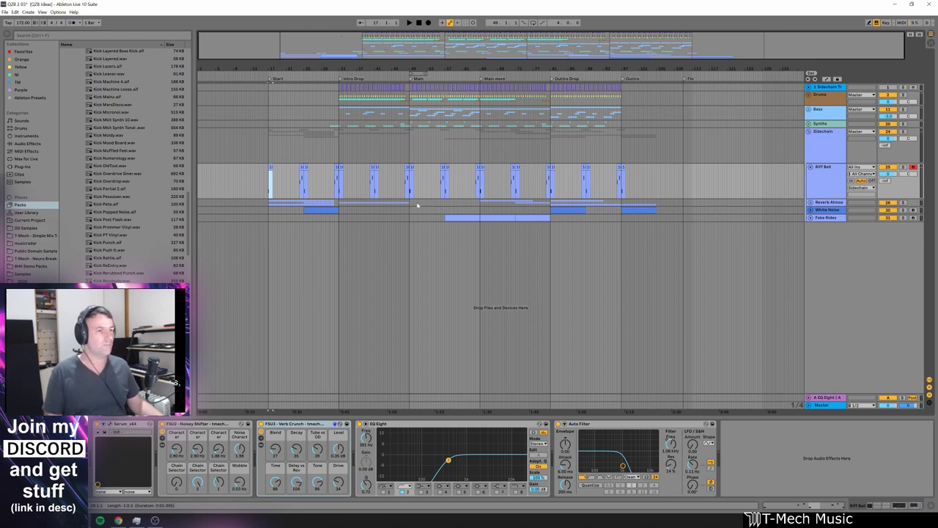
Step: Solo the Sidechain group and play it from just before the Intro Drop marker to examine its Gate
left_click(823, 156)
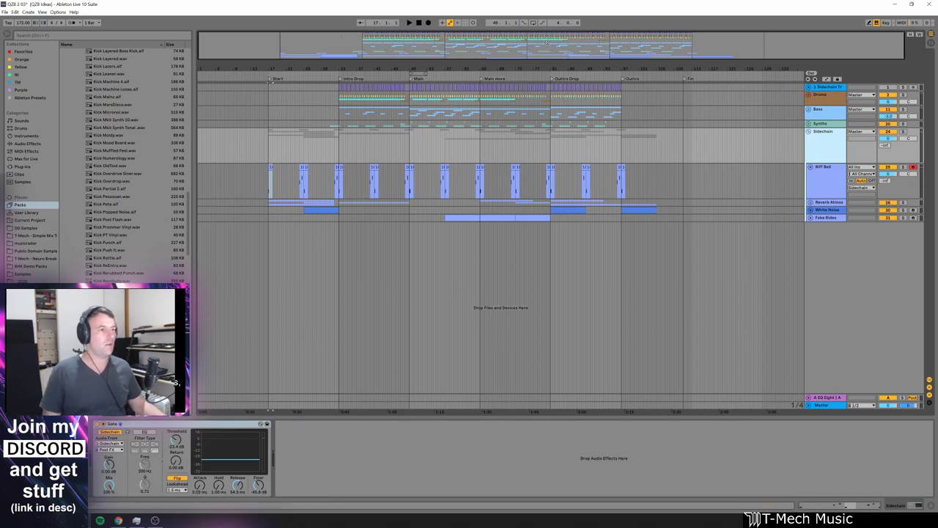
left_click(337, 89)
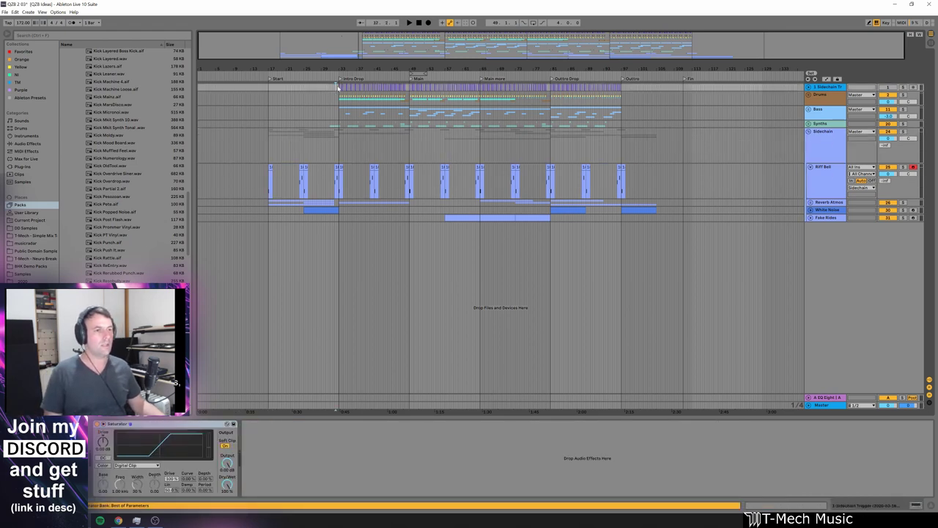
left_click(338, 158)
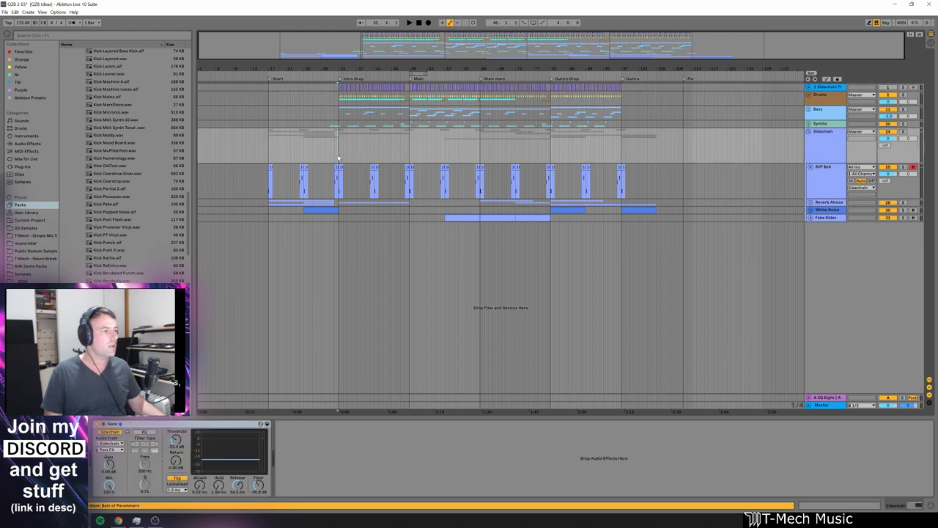
key("space")
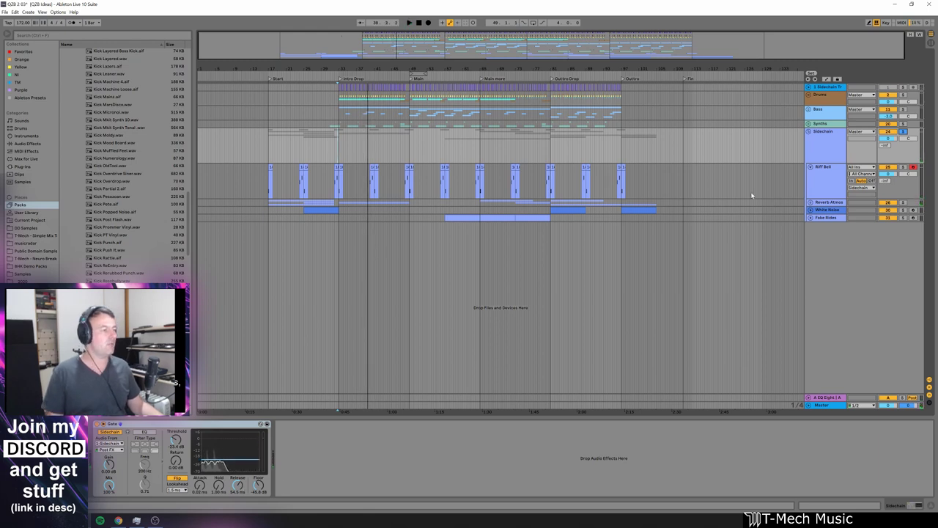
key("space")
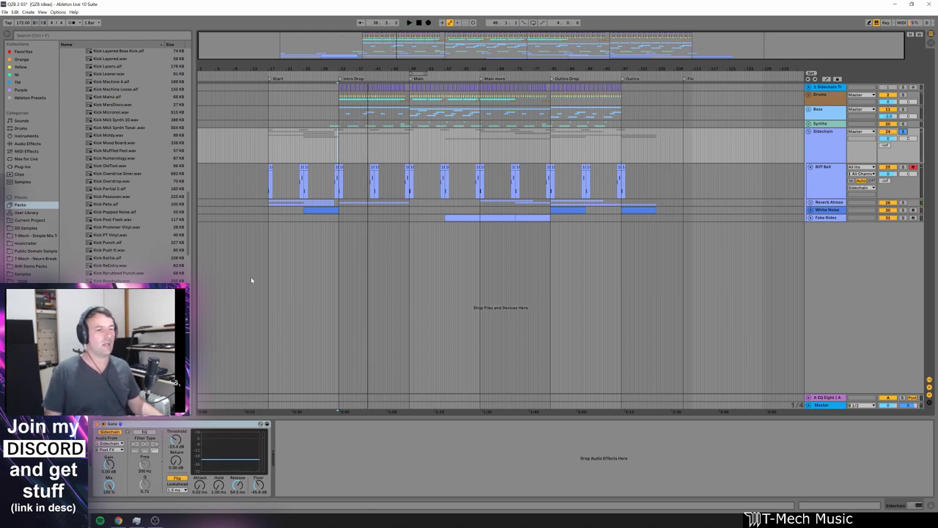
Step: Play the Sidechain group, try its Gate with a 7 ms attack, and return the attack to its minimum
key("space")
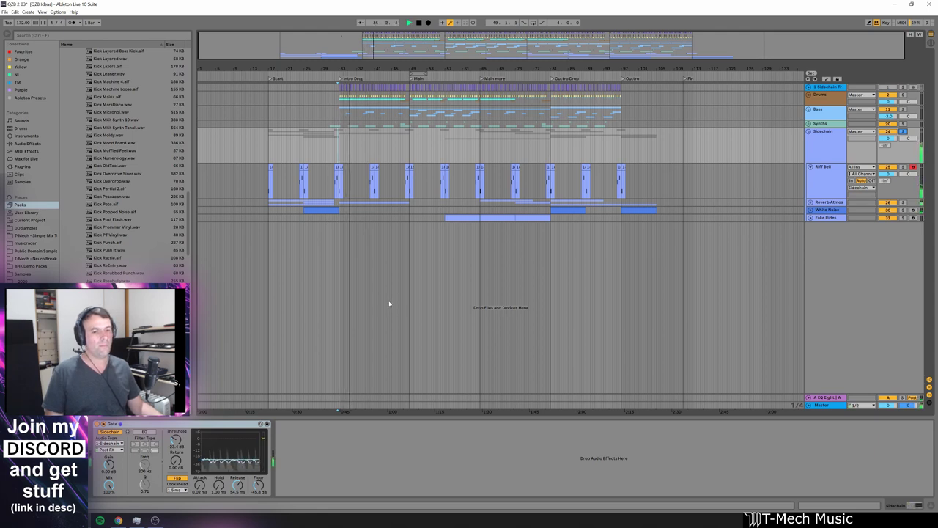
key("space")
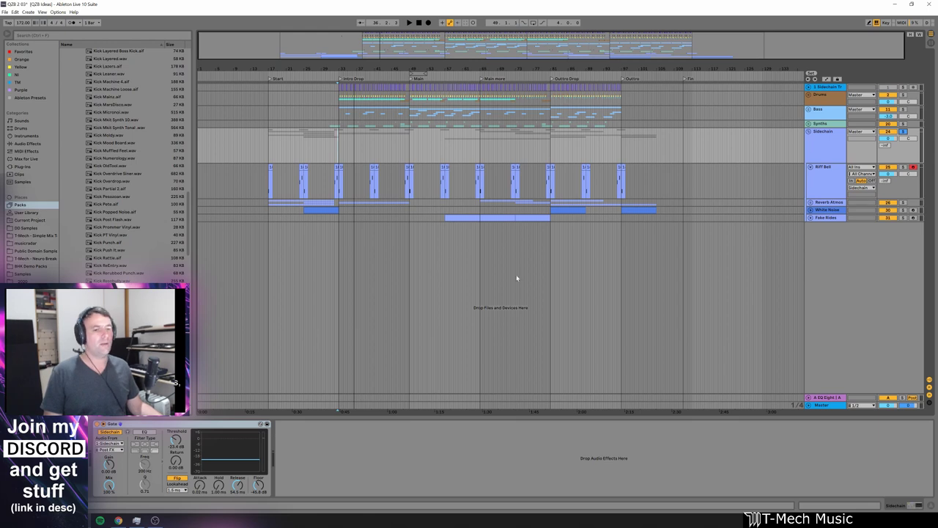
left_click_drag(199, 488, 198, 458)
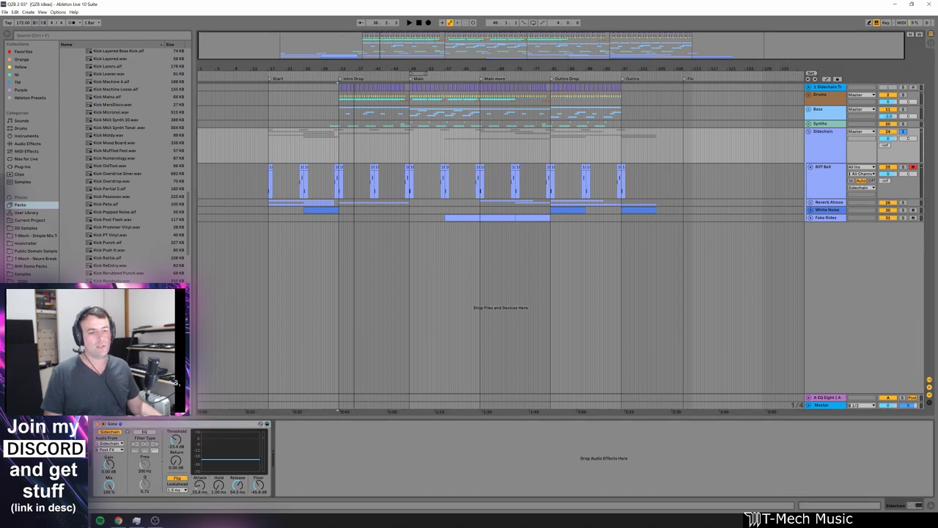
type("7")
key("Return")
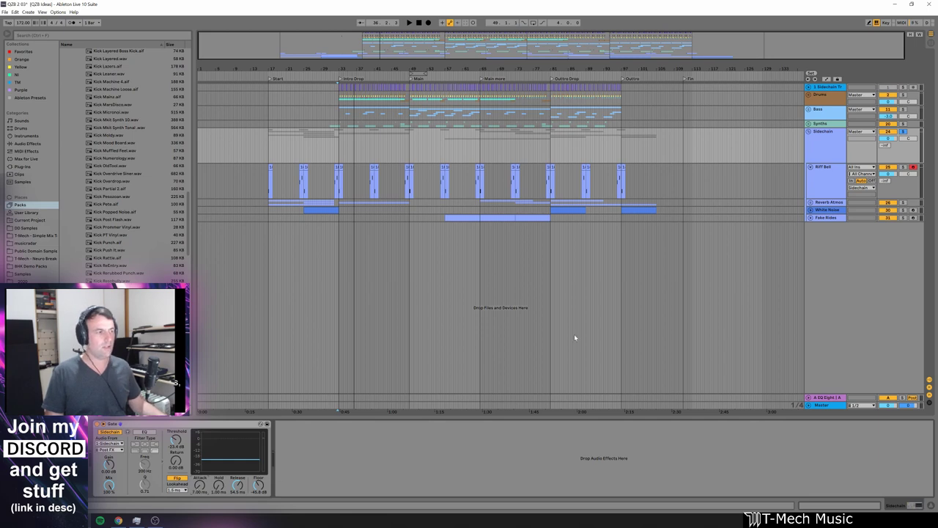
key("space")
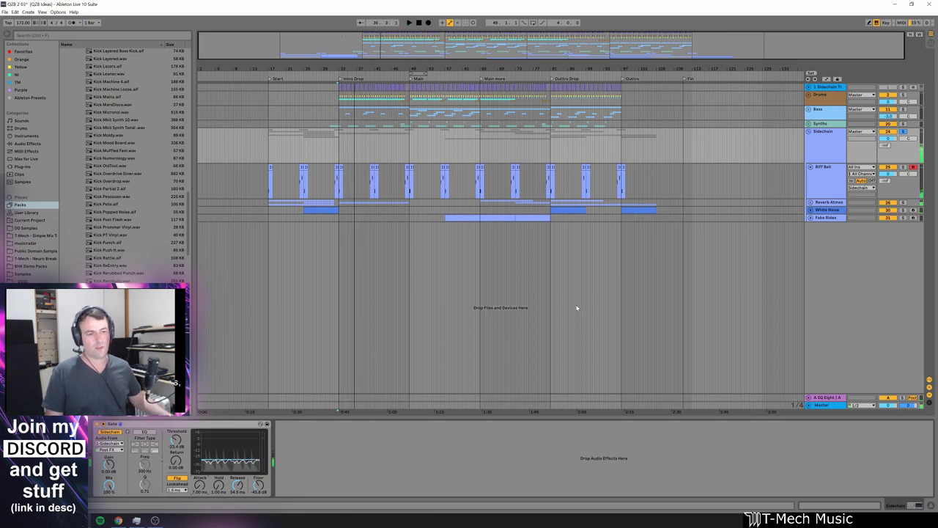
left_click_drag(200, 485, 199, 517)
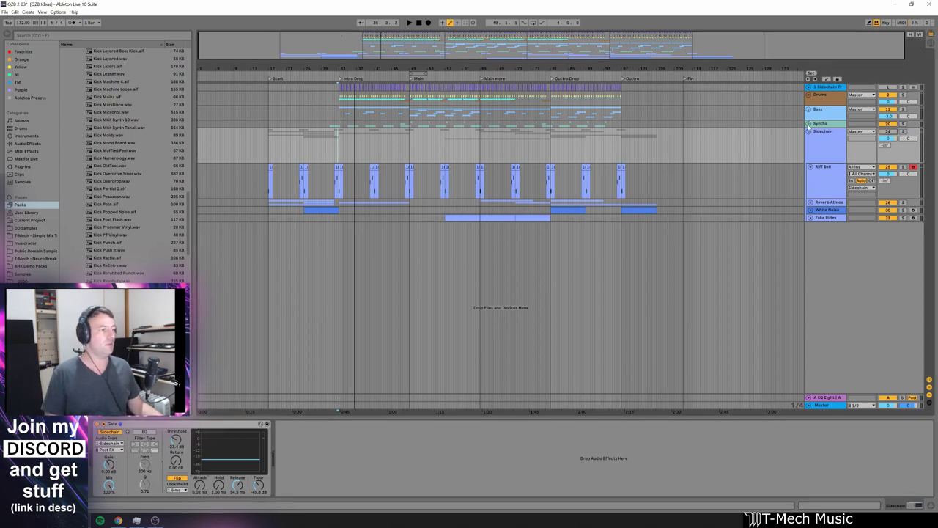
Step: Collapse the Sidechain group and expand the Synths group around the Intro Drop section
left_click(810, 132)
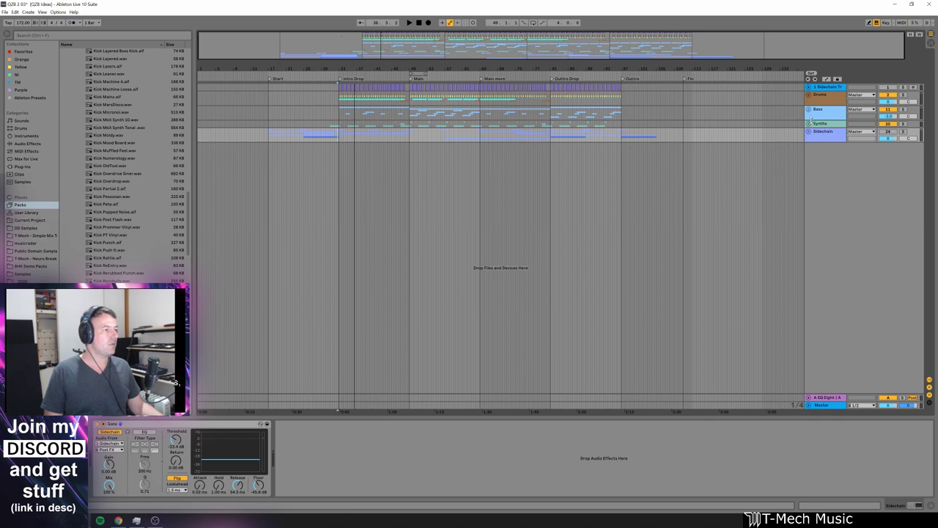
left_click(809, 124)
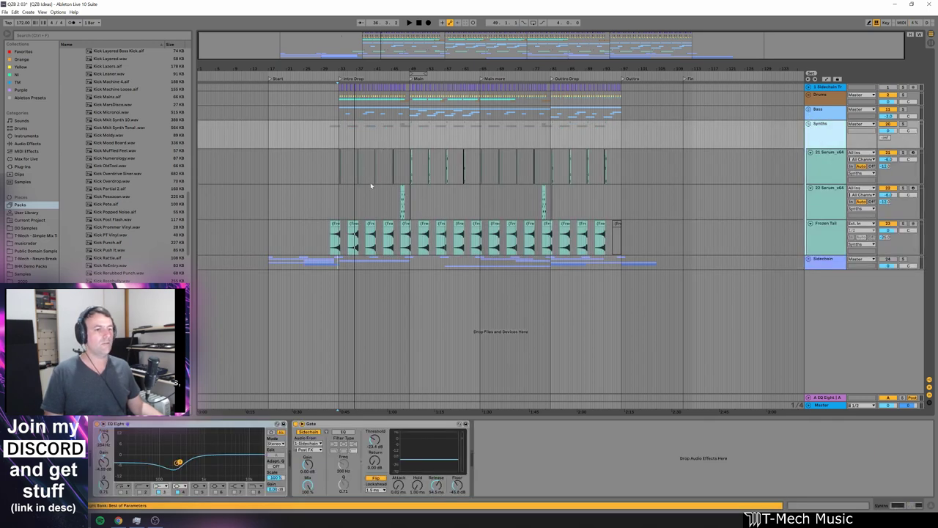
left_click_drag(345, 68, 344, 184)
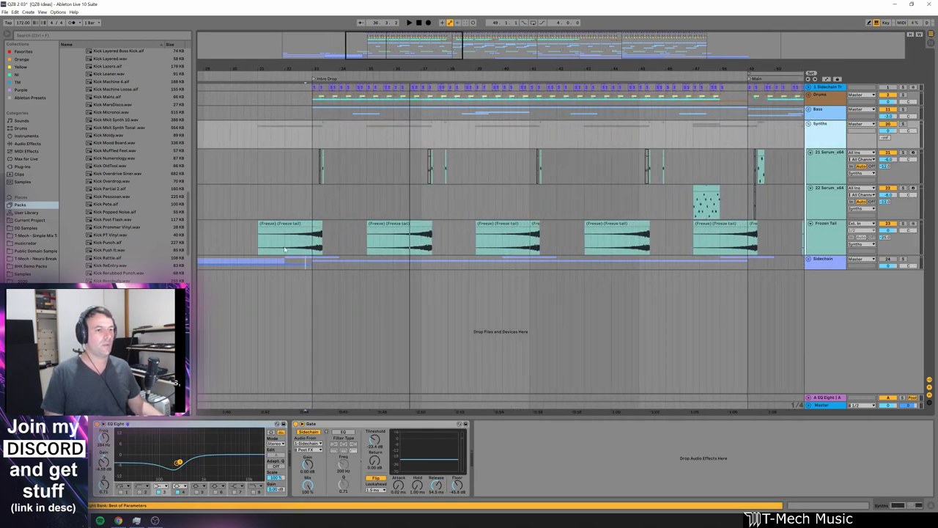
Step: Solo the Frozen Tail track and play its first clip leading into the Intro Drop
left_click(292, 225)
left_click(903, 223)
left_click(287, 225)
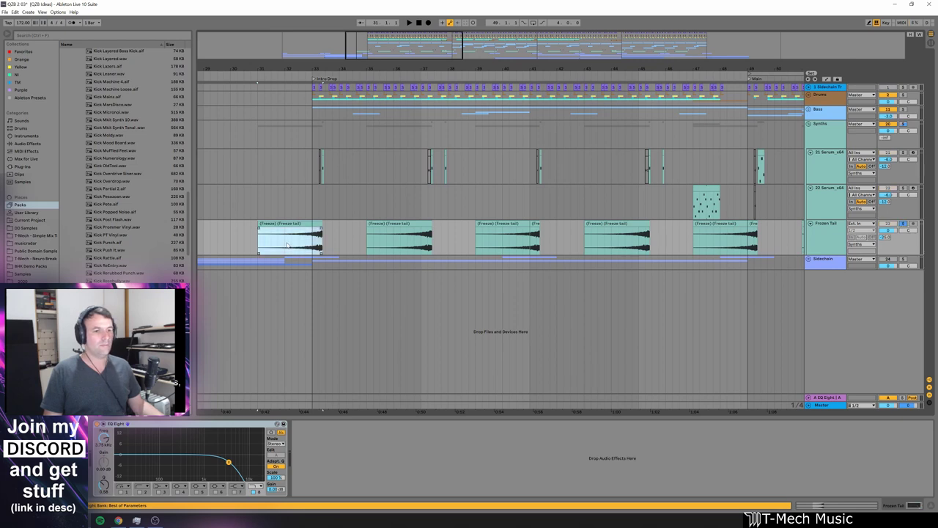
key("space")
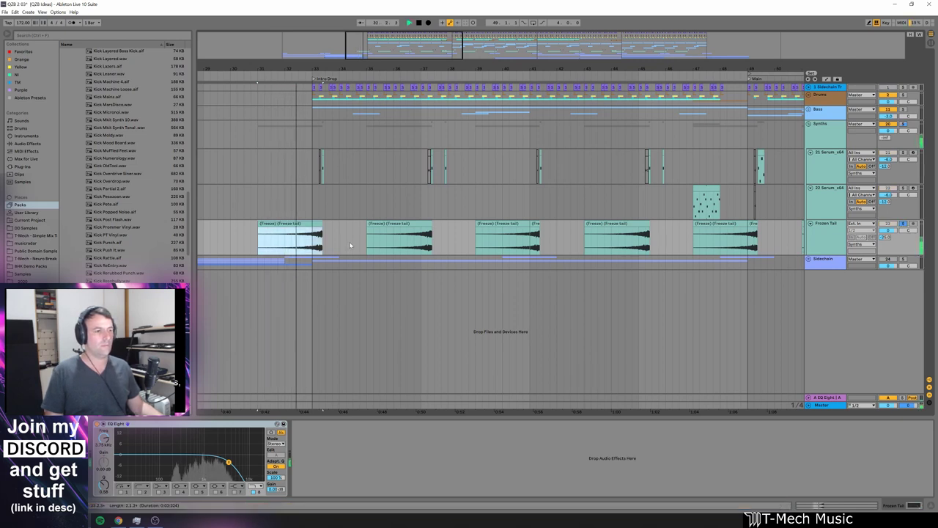
key("space")
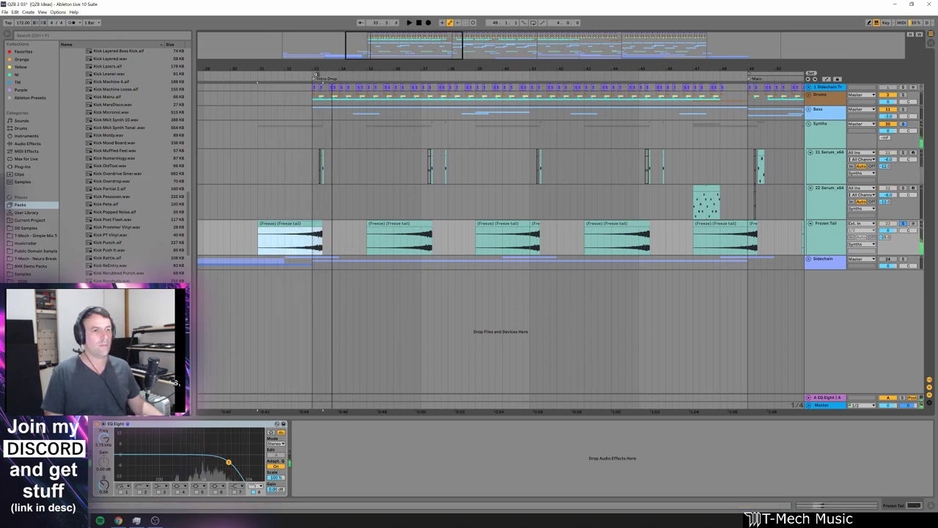
Step: Solo the 21 Serum track instead and play its first short MIDI clip after the Intro Drop marker
left_click_drag(316, 68, 315, 149)
left_click(841, 146)
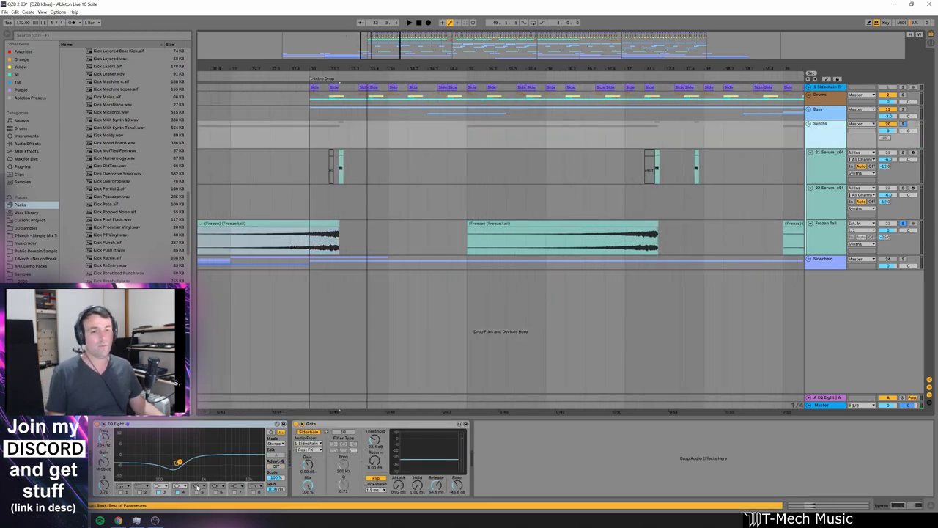
left_click(812, 203)
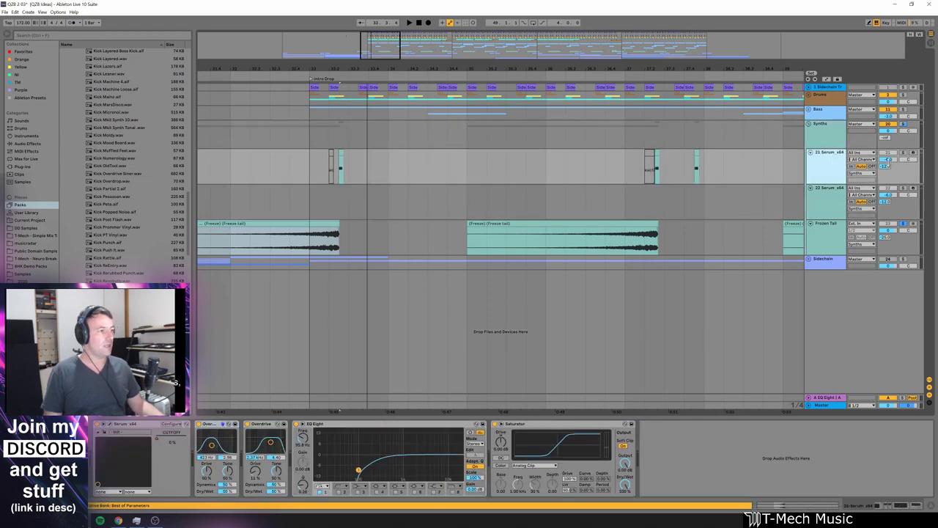
left_click(906, 155)
left_click(340, 153)
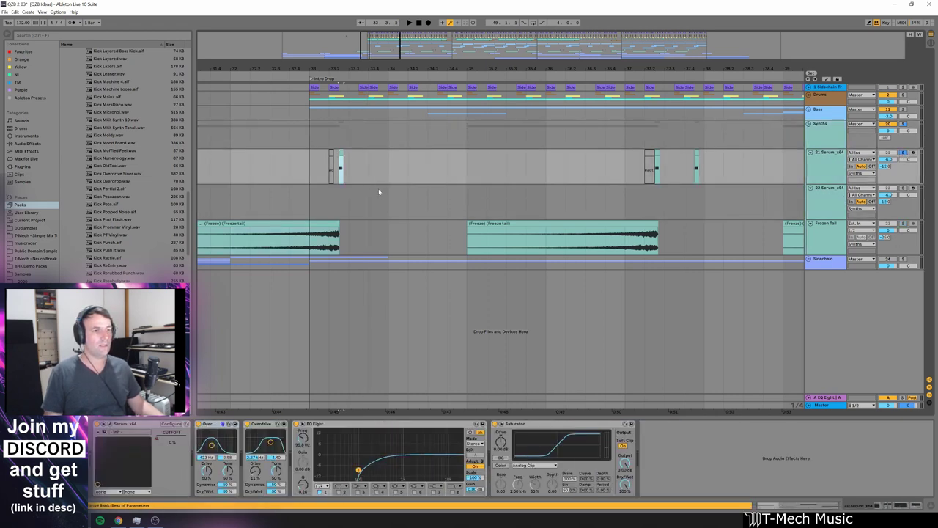
key("space")
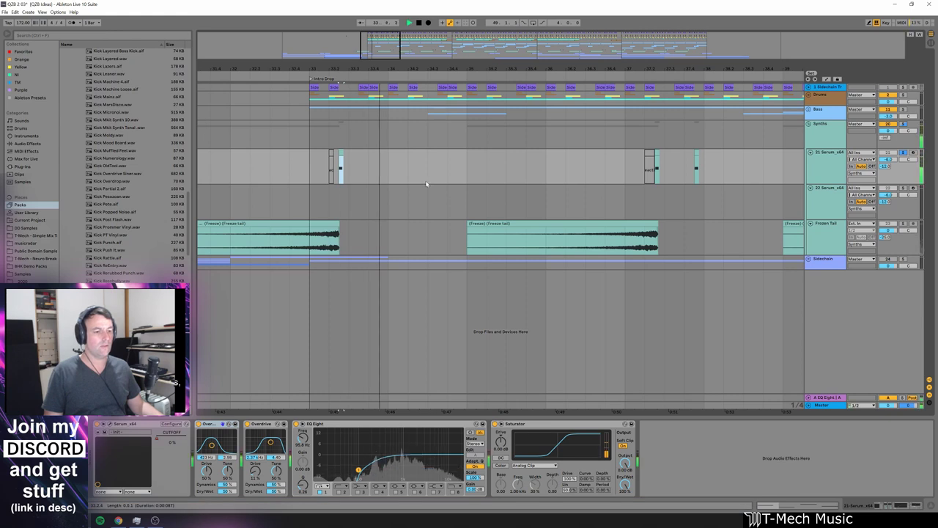
Step: Inspect the Serum patch on track 21, including Oscillator A's harmonics in the wavetable editor, and return to the oscillator view
left_click(105, 424)
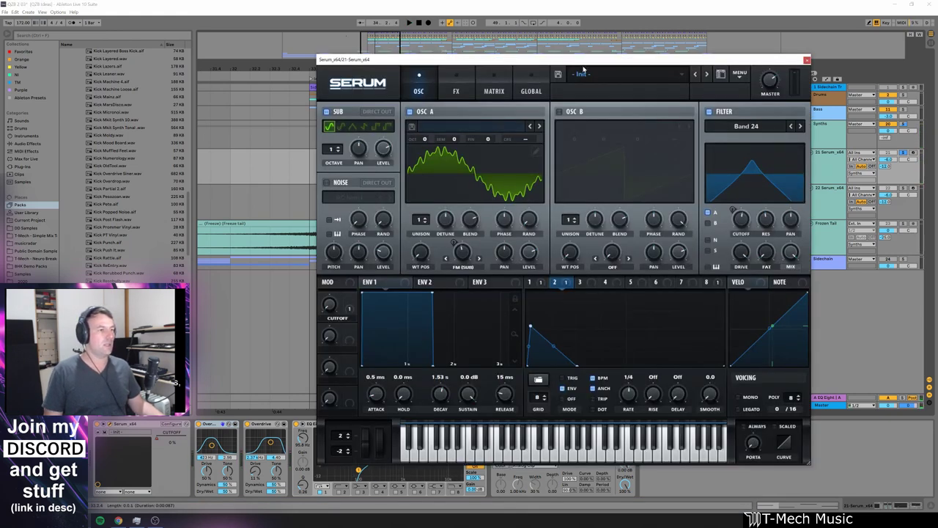
left_click_drag(593, 64, 601, 50)
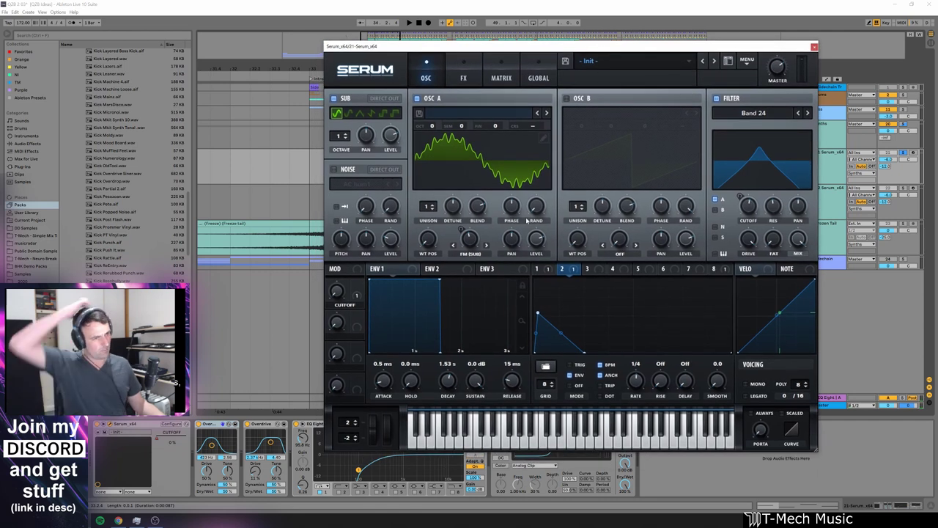
left_click(544, 139)
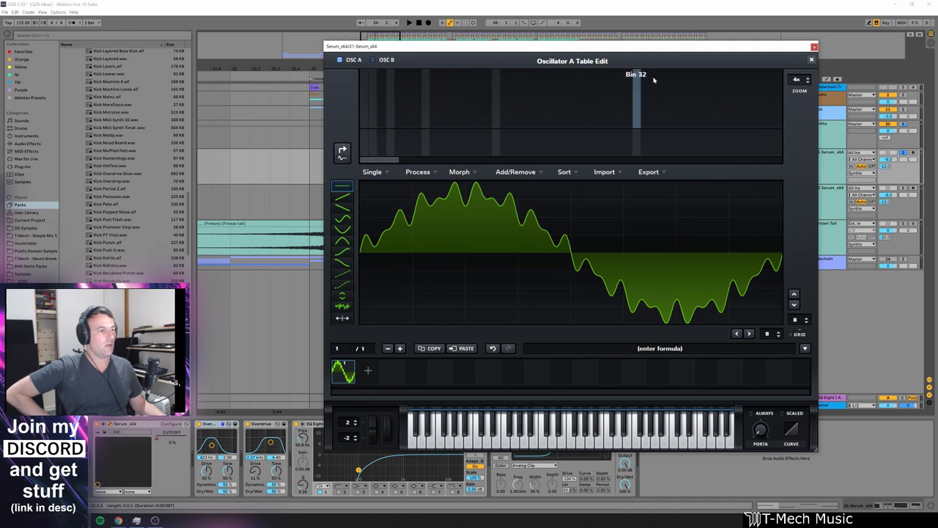
left_click(812, 59)
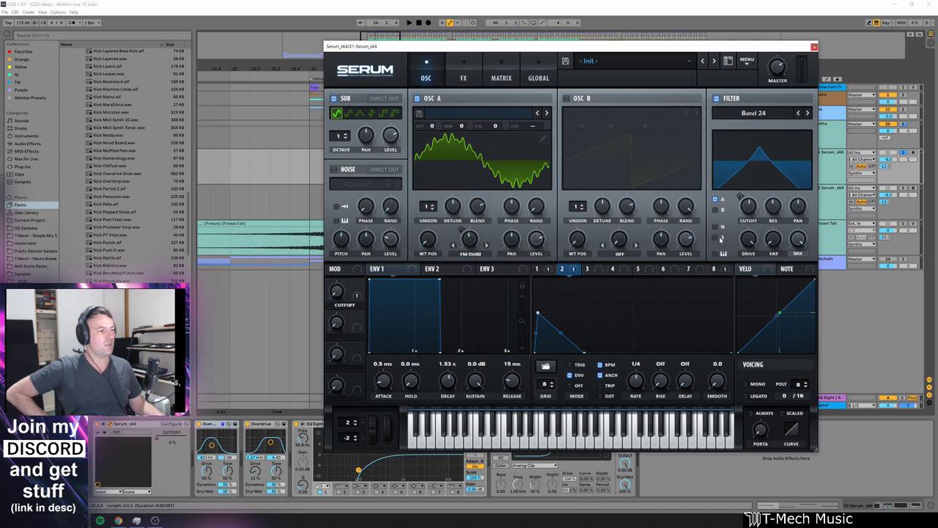
Step: Examine Serum's effects chain and the Shaper A curve of the X-Shaper distortion
left_click(463, 74)
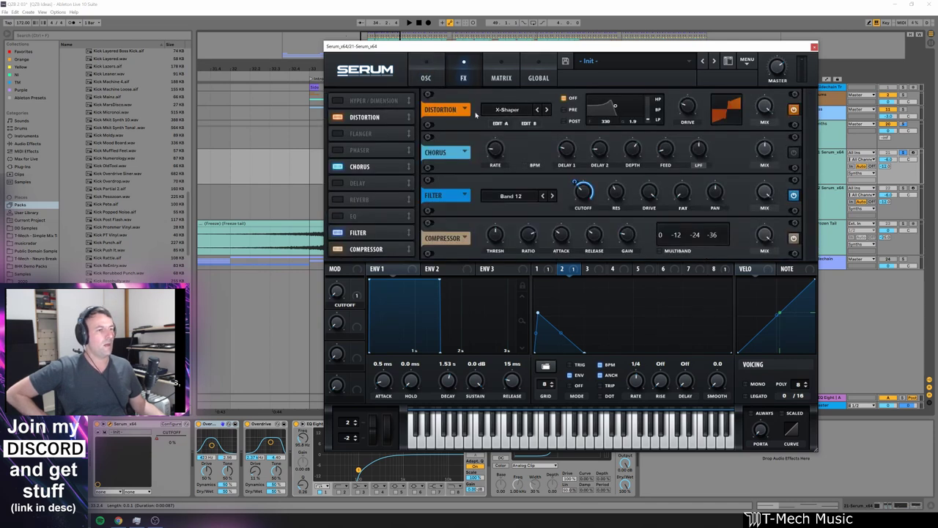
left_click(499, 123)
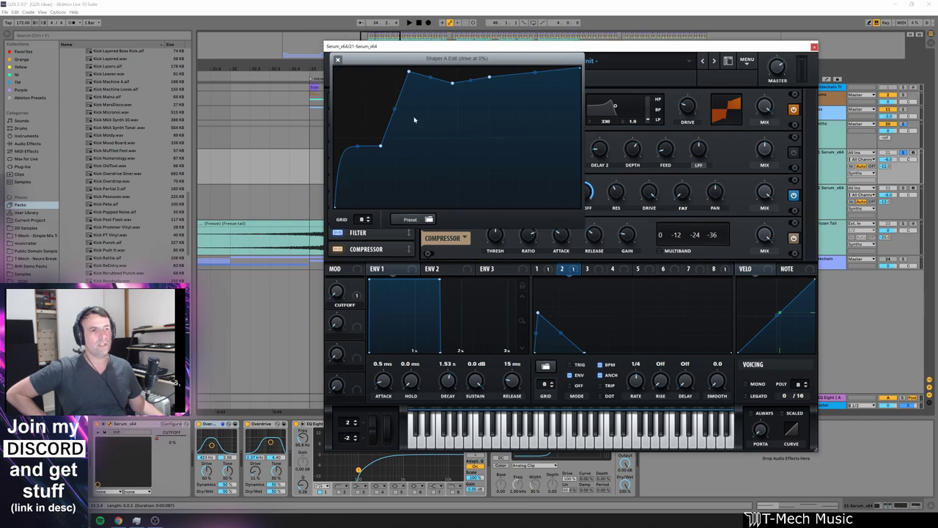
left_click(338, 61)
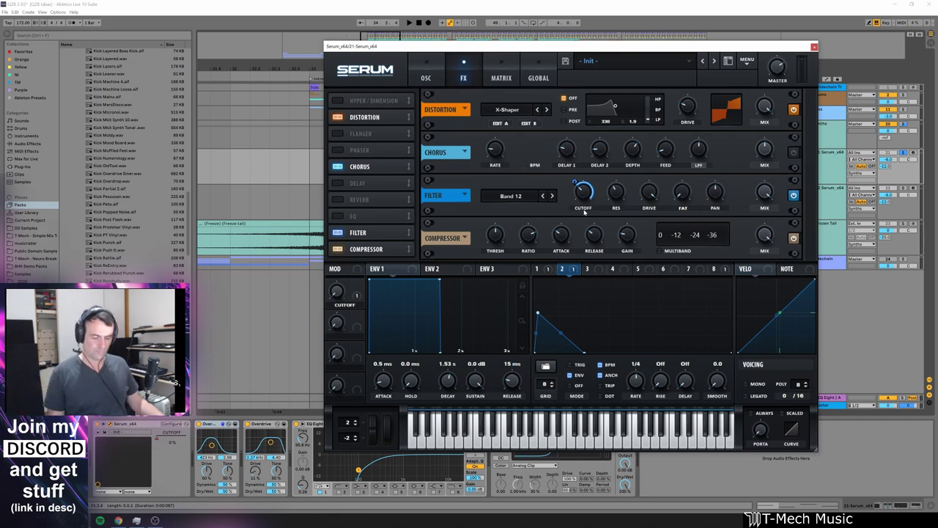
Step: Arm the 21 Serum track, audition notes with Serum's FX filter bypassed and re-enabled, and close the plugin window
left_click(912, 152)
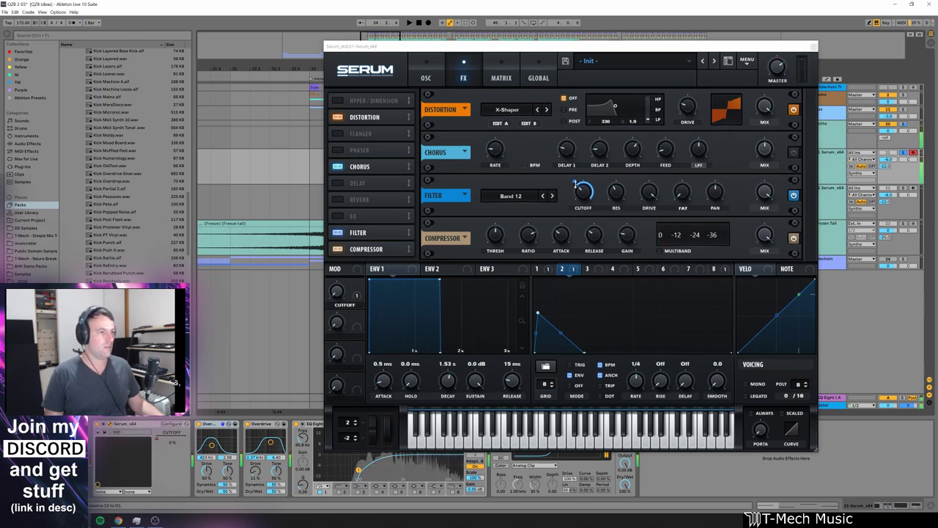
left_click(793, 194)
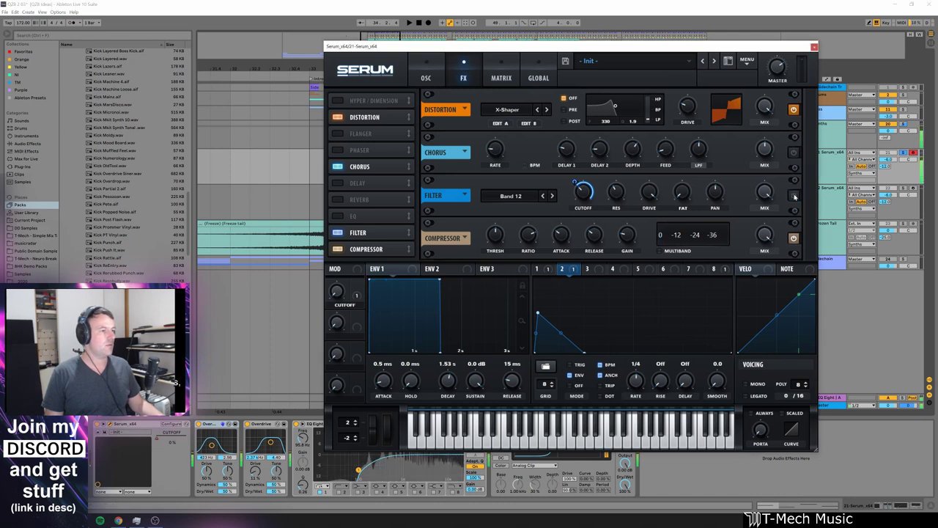
left_click(793, 195)
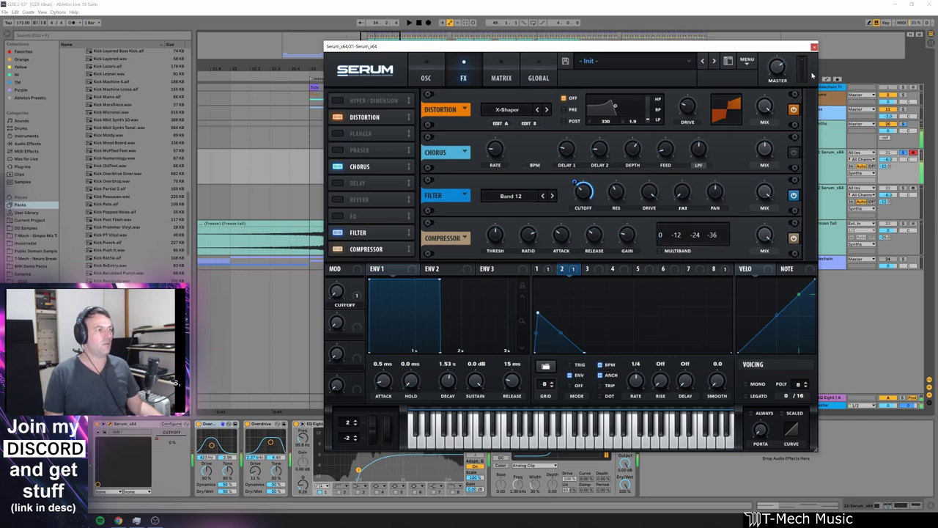
left_click(813, 47)
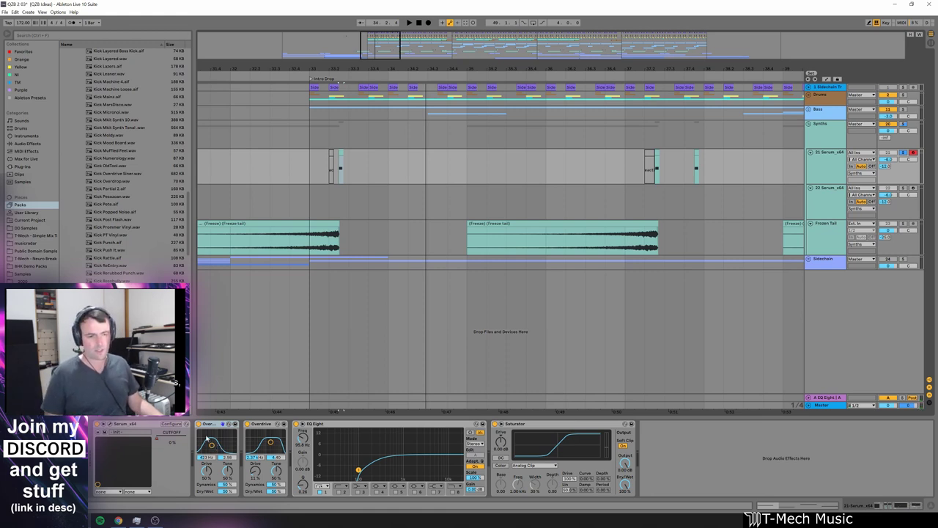
Step: Audition the Serum sound with the two Overdrive devices bypassed, individually and together, and re-enable both
left_click(199, 424)
left_click(248, 424)
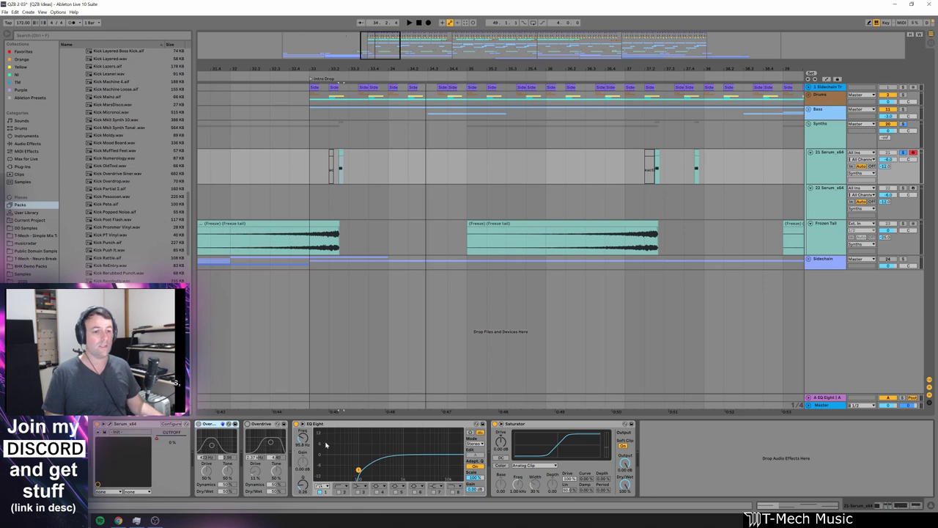
left_click(198, 423)
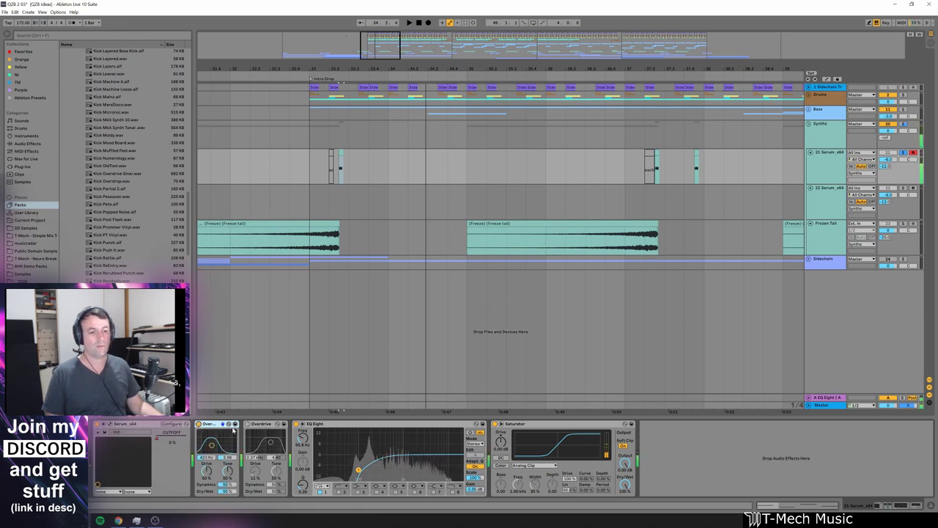
left_click(248, 424)
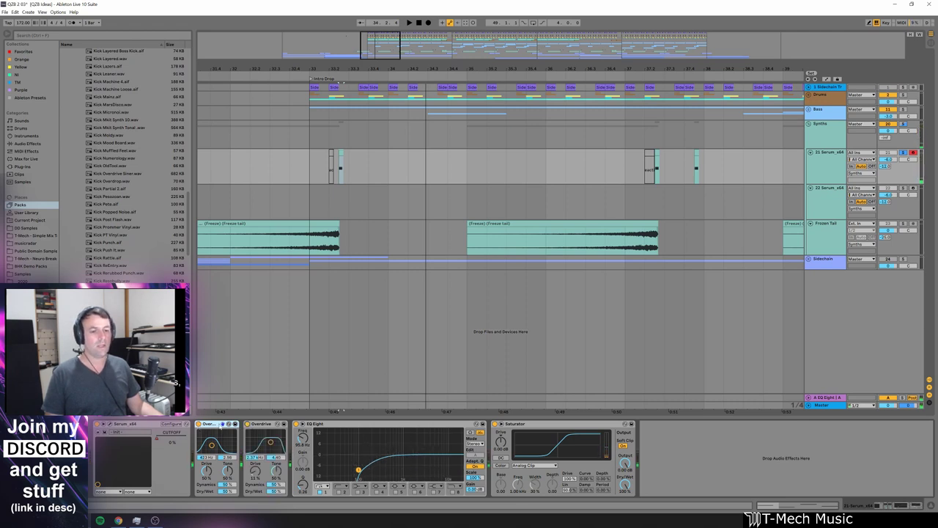
key("shift+Right")
key("0")
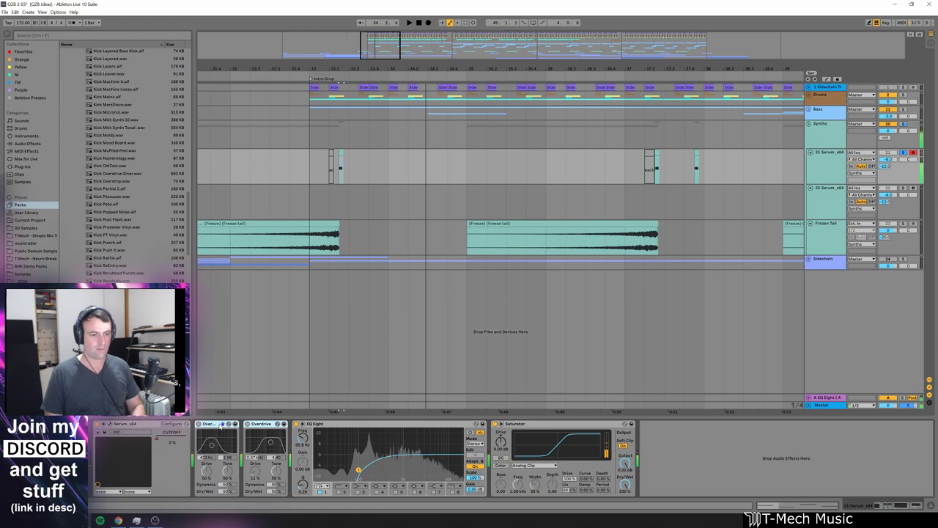
key("0")
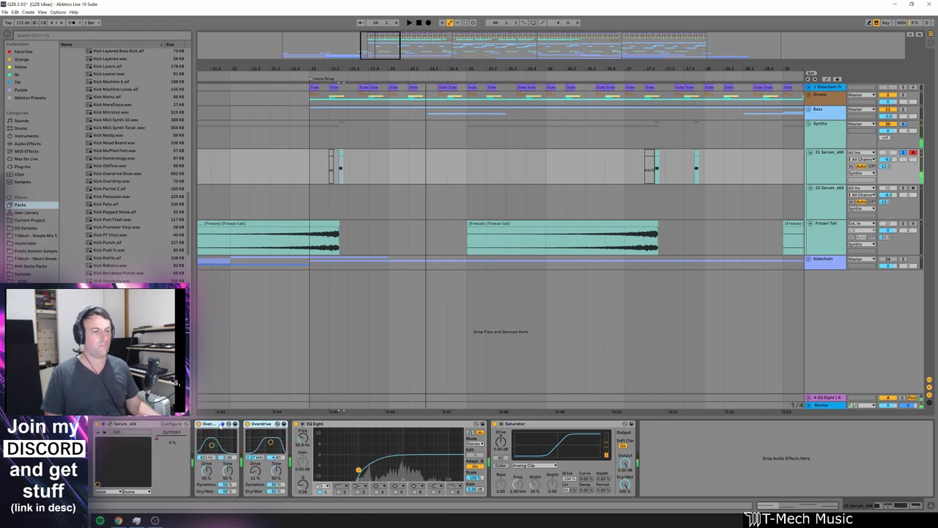
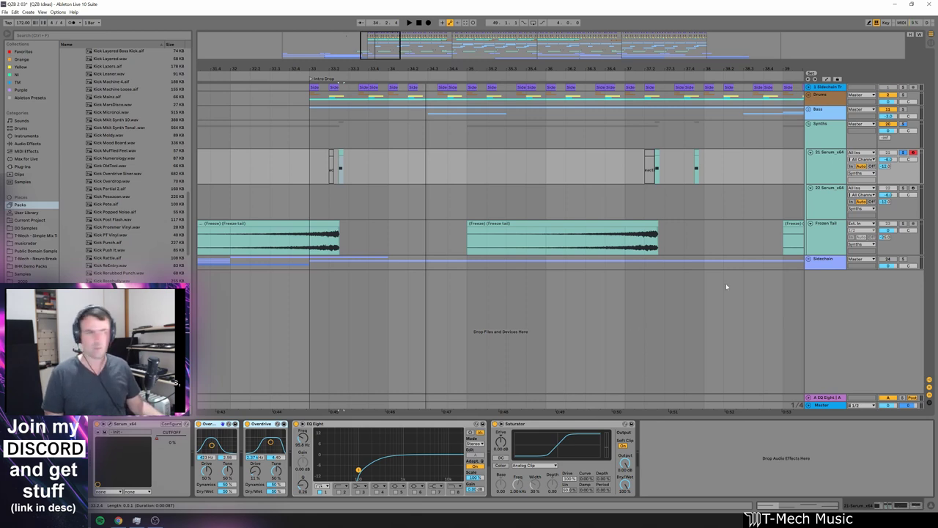
Step: Unsolo the 21 Serum track and place the insert marker on it at bar 36
left_click(606, 168)
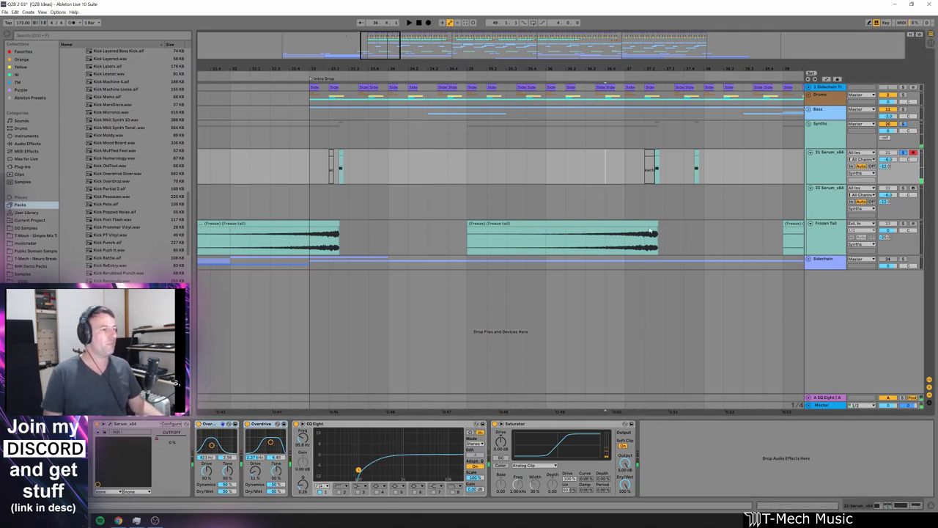
left_click(904, 154)
left_click(546, 167)
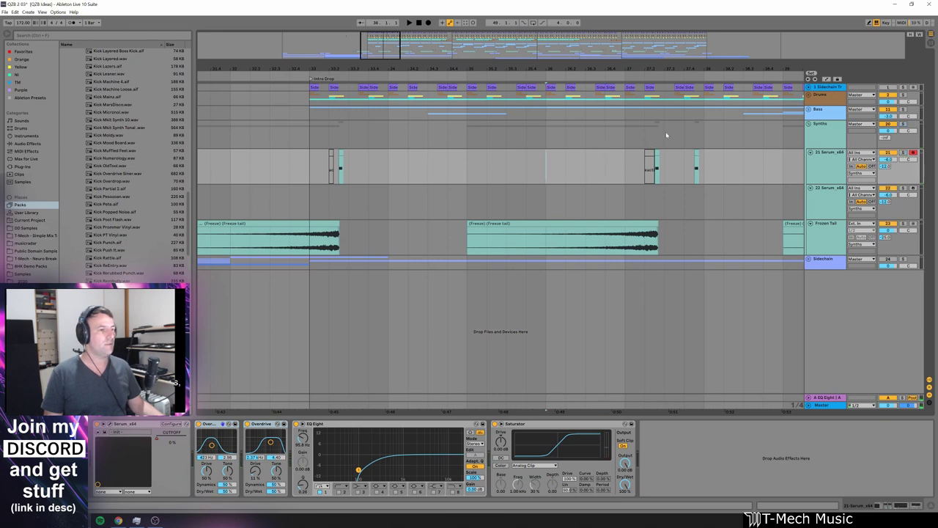
Step: Select the 22 Serum track's clip at bar 47, solo the track and play it back
left_click_drag(627, 67, 428, 34)
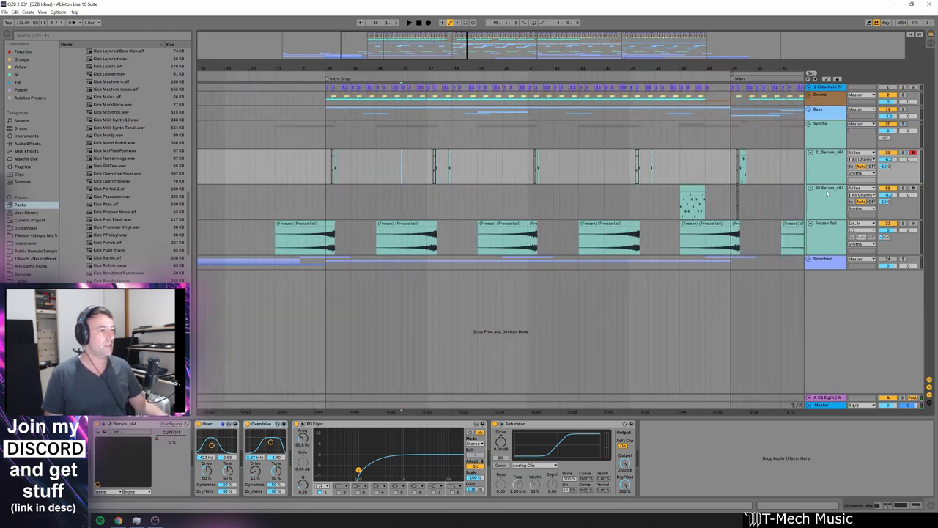
left_click(430, 198)
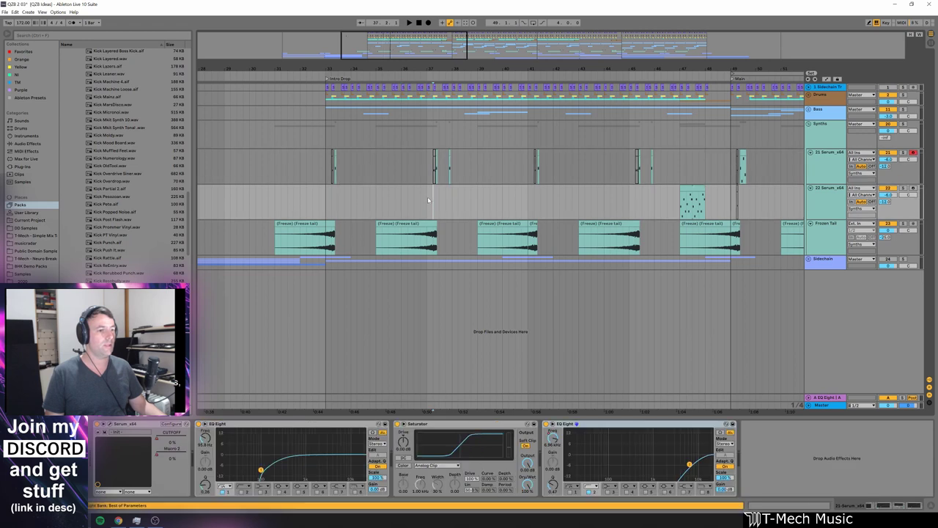
left_click(642, 202)
left_click_drag(678, 68, 566, 82)
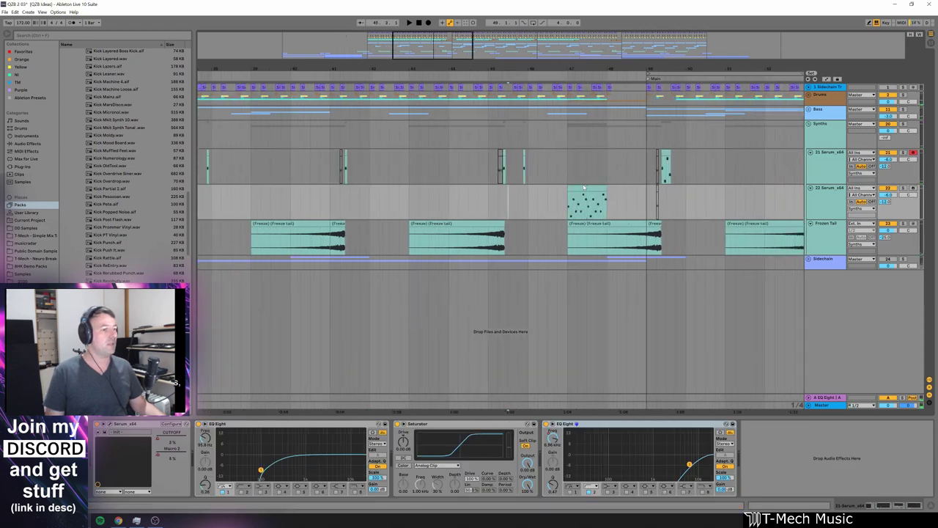
left_click(595, 192)
key("space")
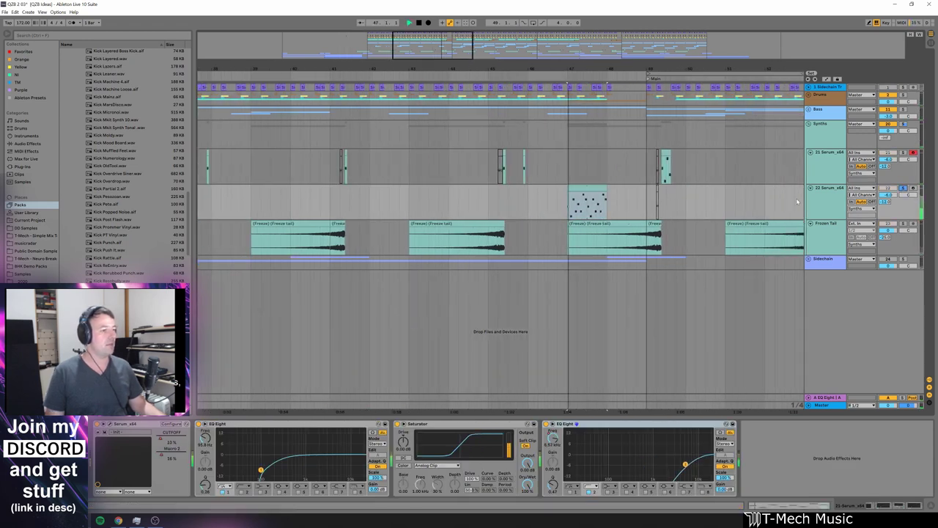
key("space")
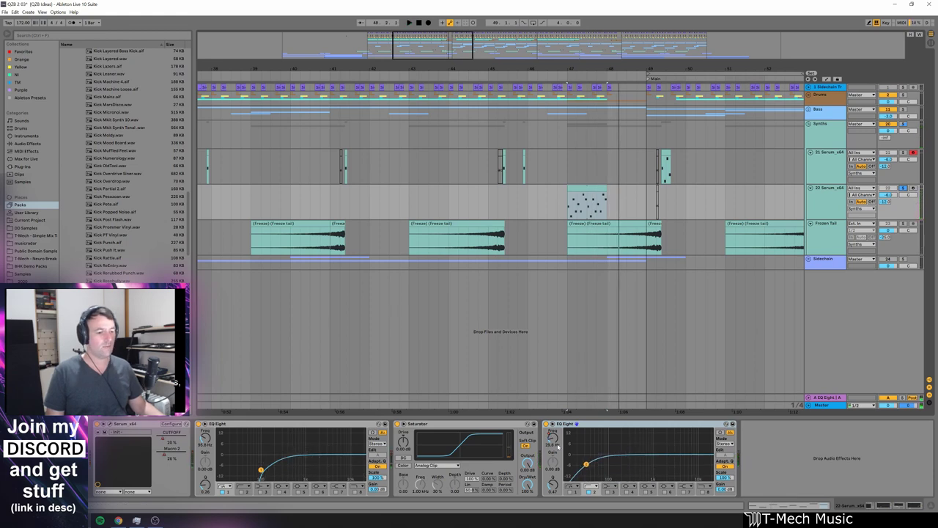
Step: Open Serum on the 22 Serum track, examine its effects and oscillator pages, and close the plugin window
left_click(111, 425)
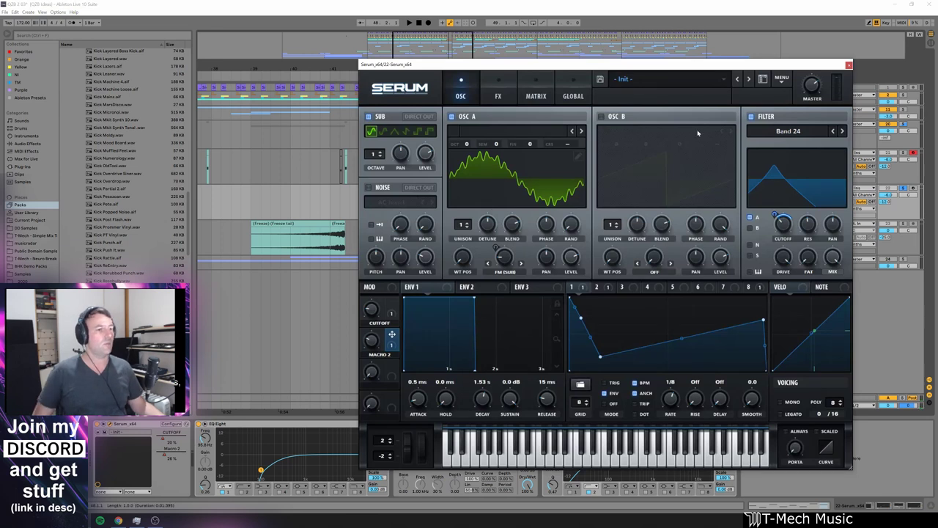
left_click(500, 96)
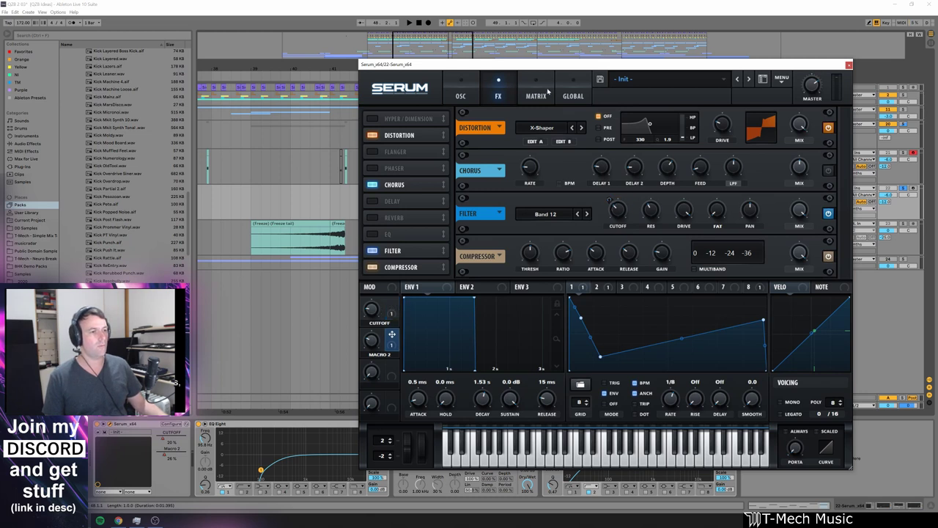
left_click(460, 94)
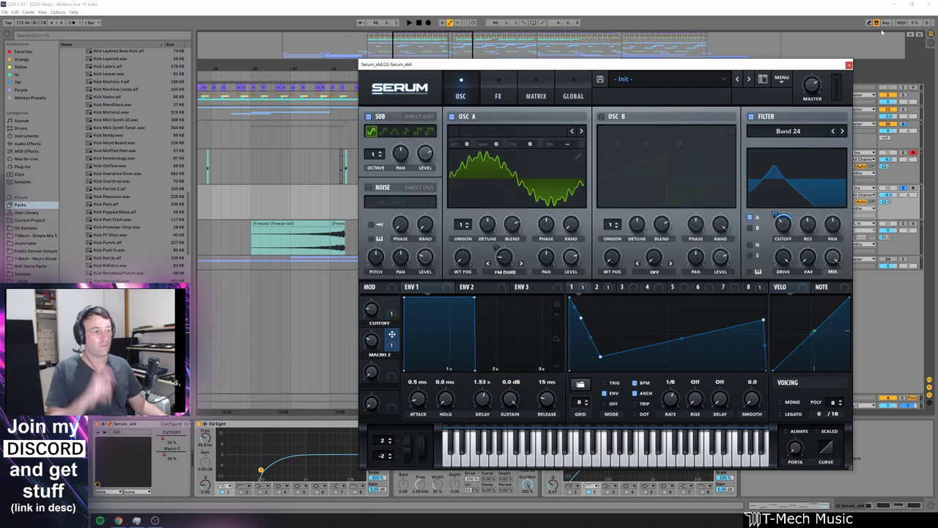
left_click(849, 66)
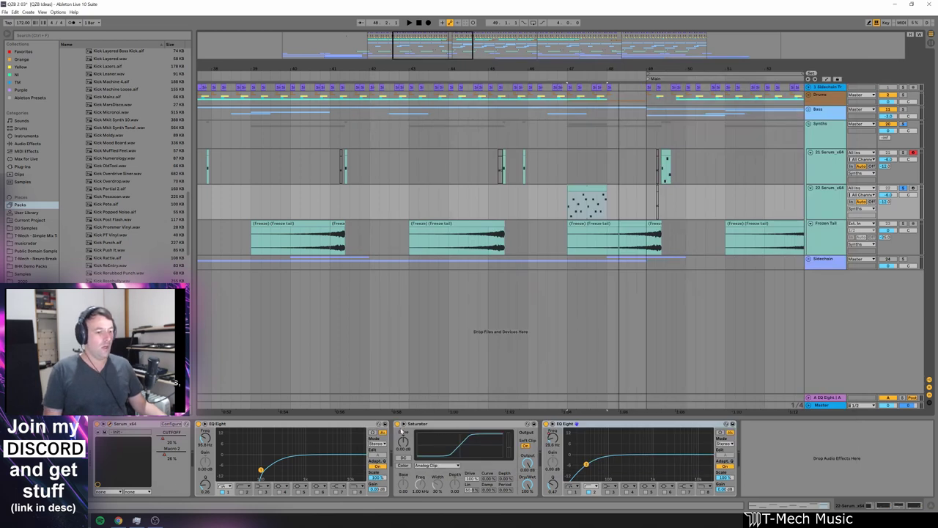
Step: Replay the soloed bar 47 clip and arm the 22 Serum track for auditioning notes
key("space")
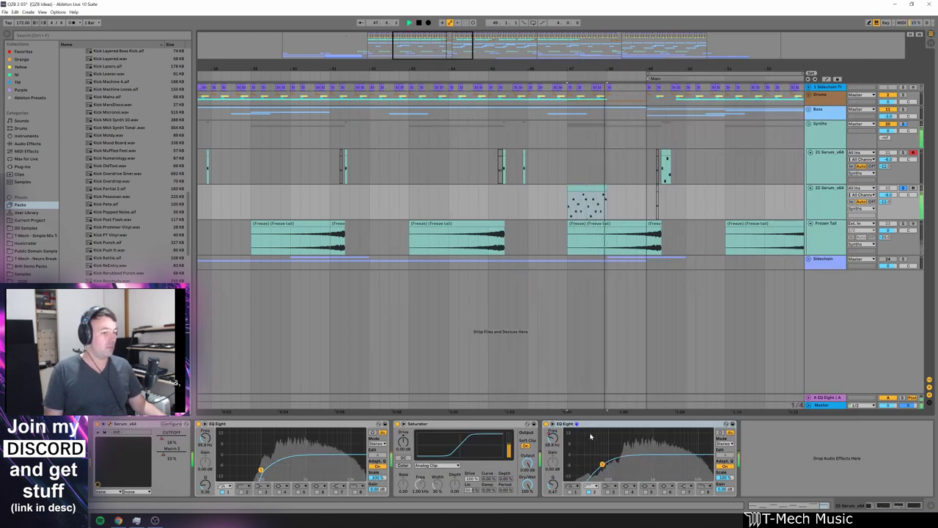
key("space")
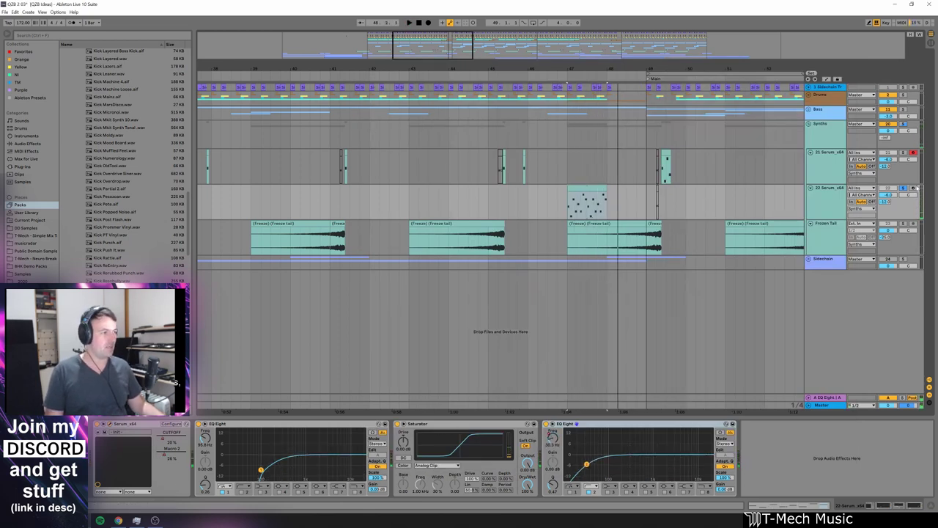
left_click(909, 173)
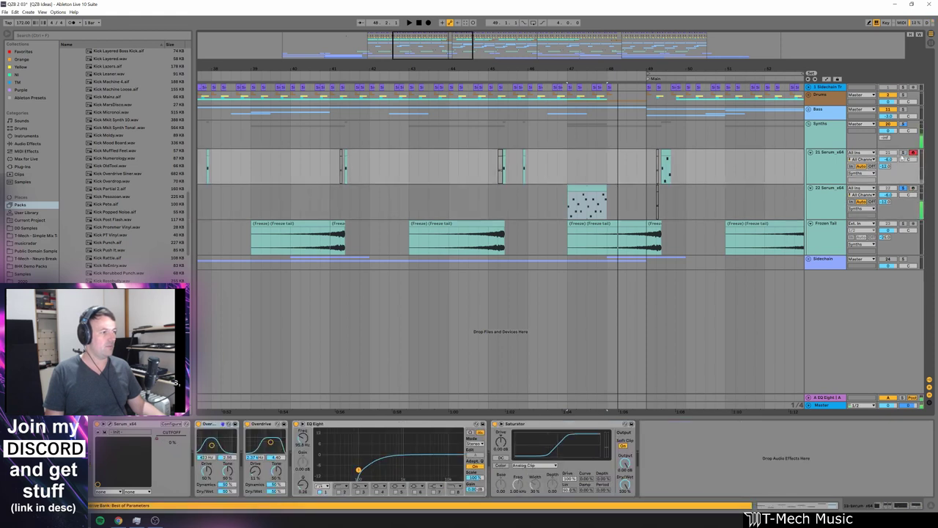
left_click(910, 192)
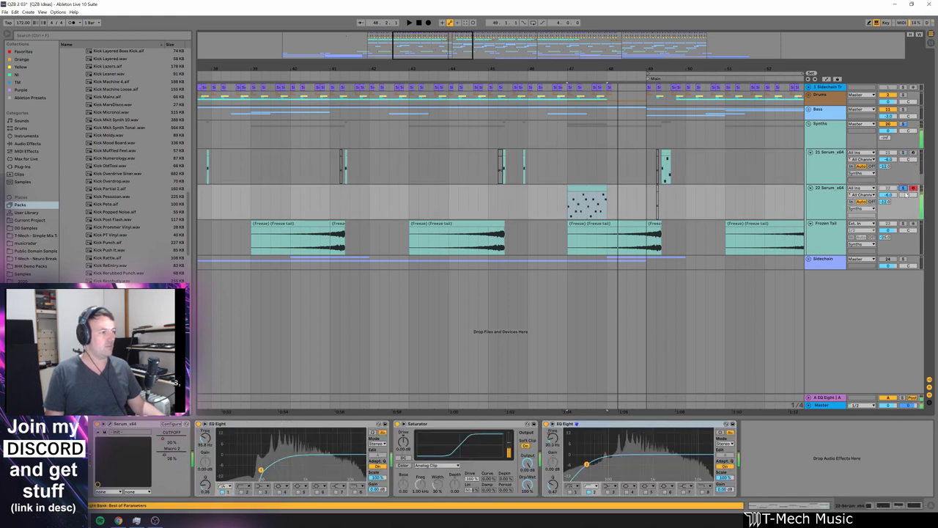
Step: Solo and arm the 21 Serum track and play its clip just after the Main locator
key("minus")
key("minus")
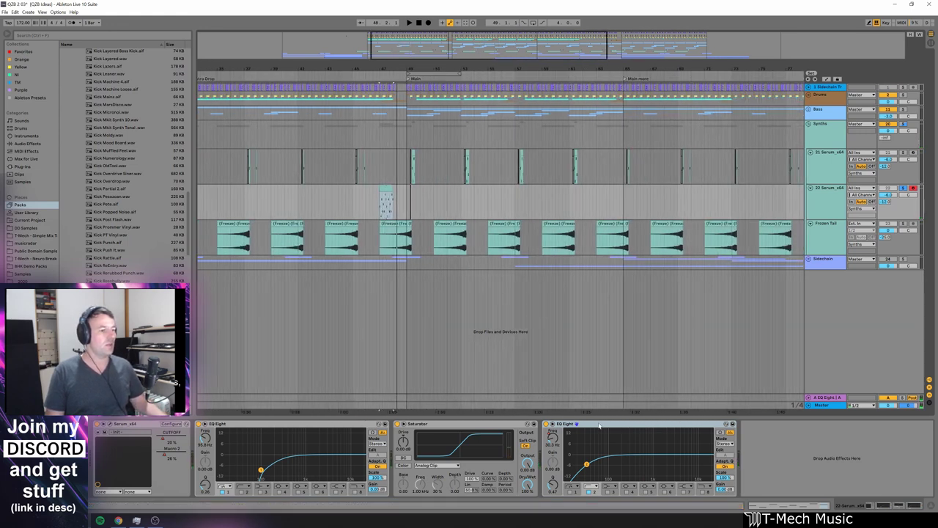
key("minus")
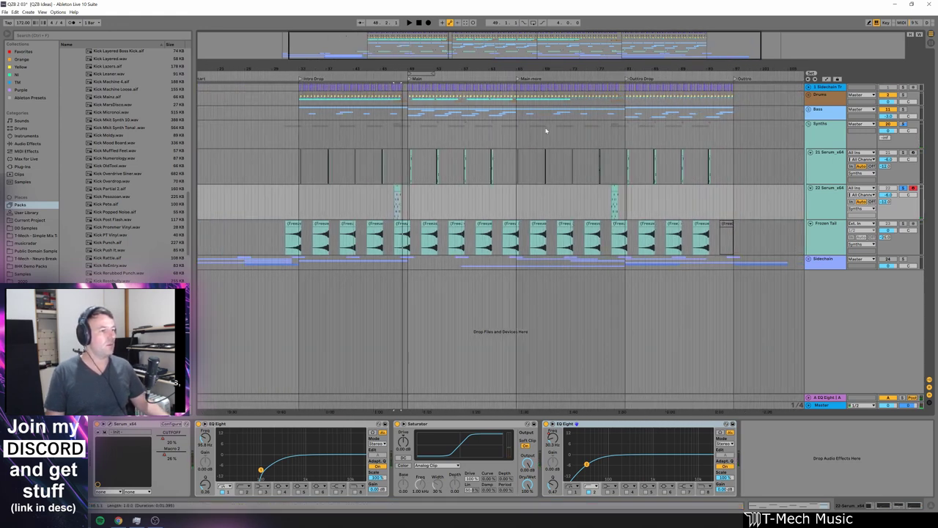
key("plus")
key("plus")
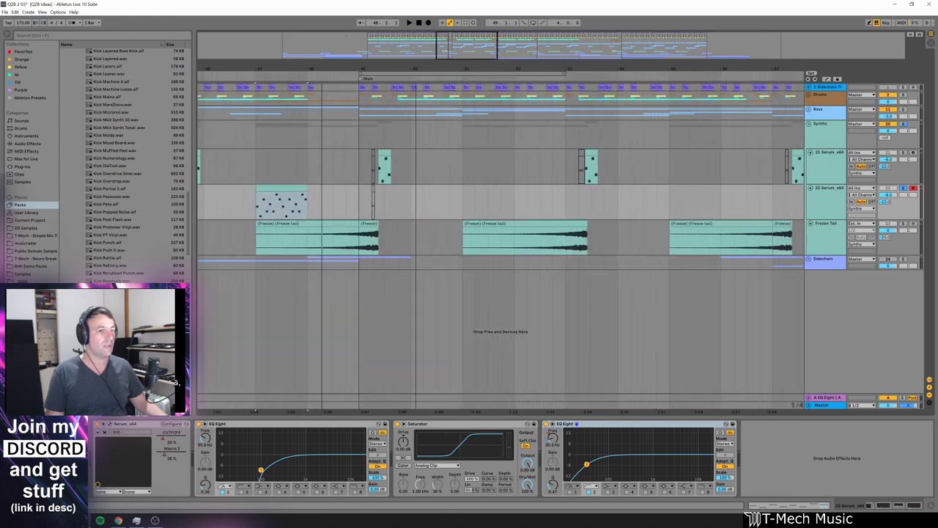
left_click(907, 152)
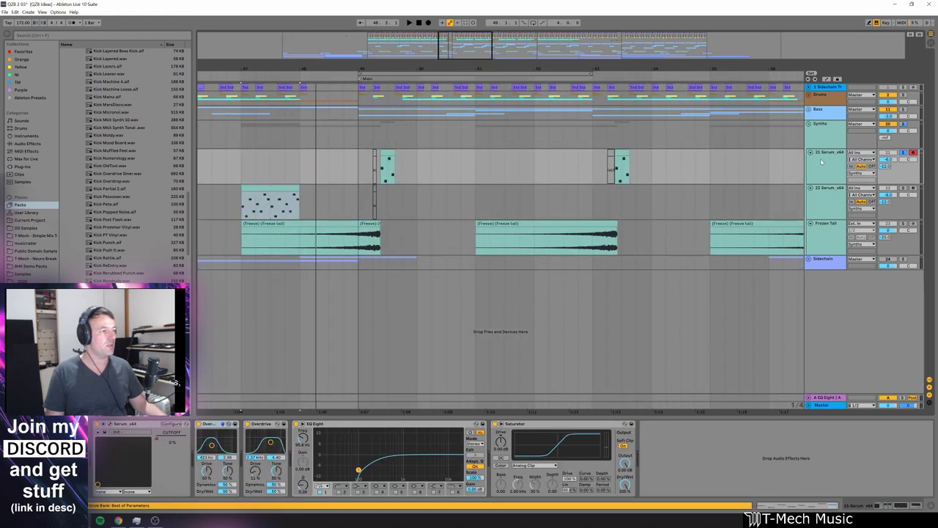
left_click(384, 154)
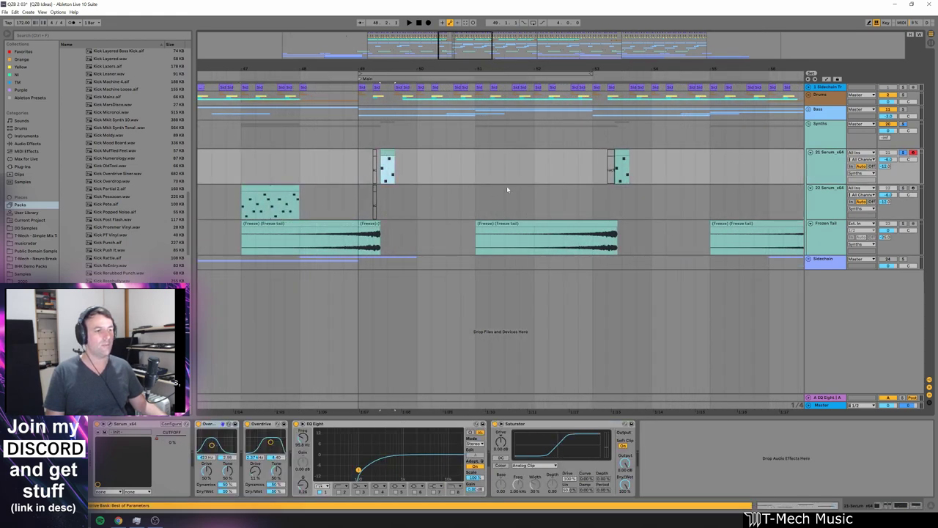
key("space")
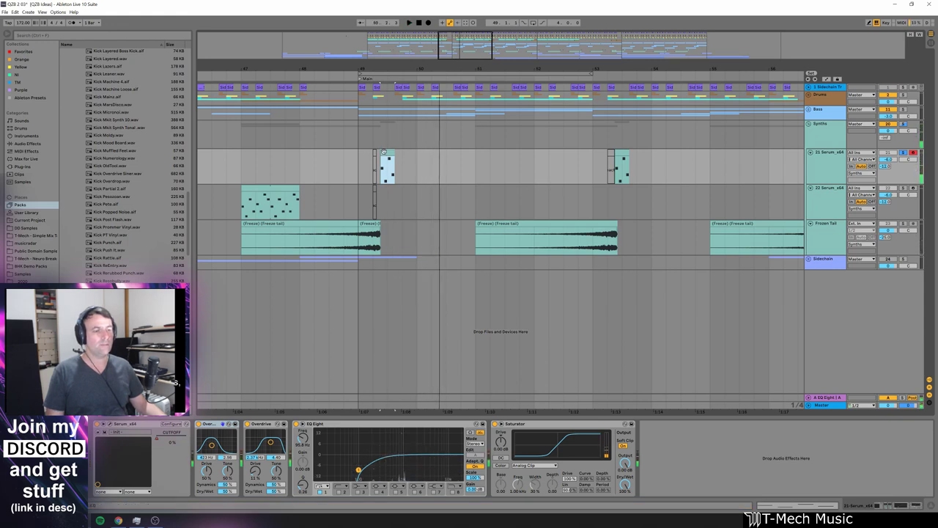
Step: Unsolo the 21 Serum track, play the soloed Synths group from bar 48, and unsolo the group
left_click(356, 159)
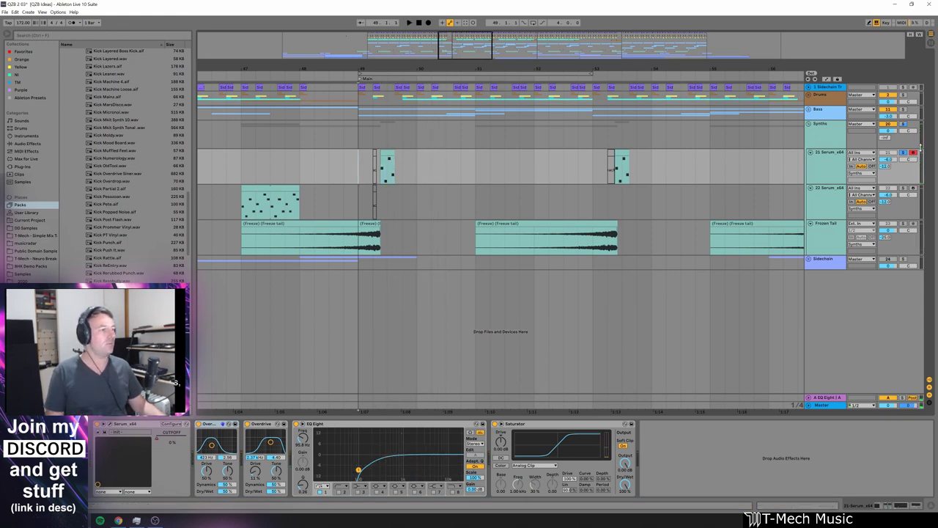
left_click(313, 170)
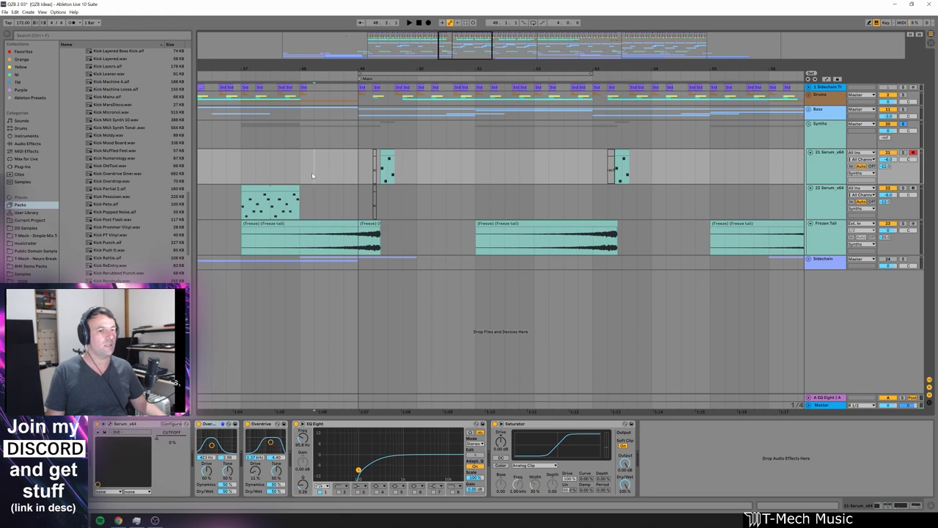
left_click(307, 174)
key("space")
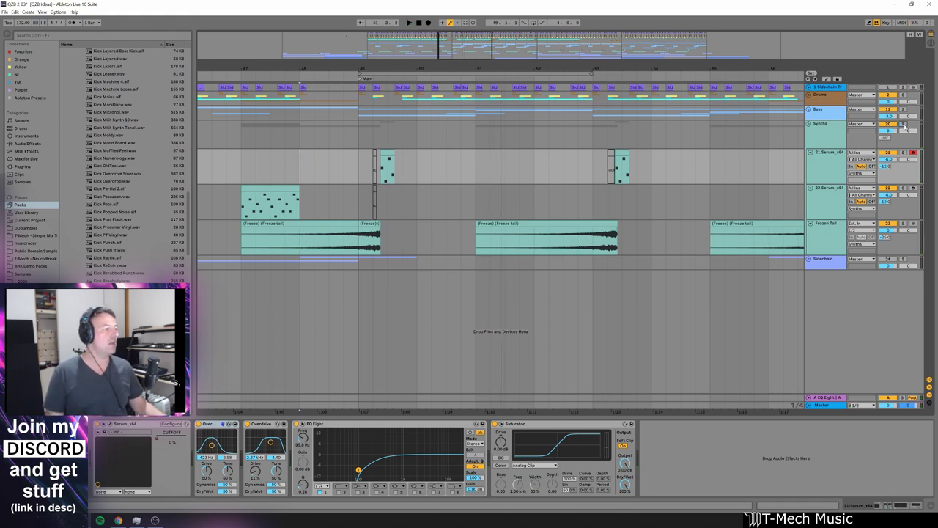
Step: Play the full mix from bar 48 into the Main section, fold the Synths group and unfold the Bass group
left_click_drag(458, 70, 462, 22)
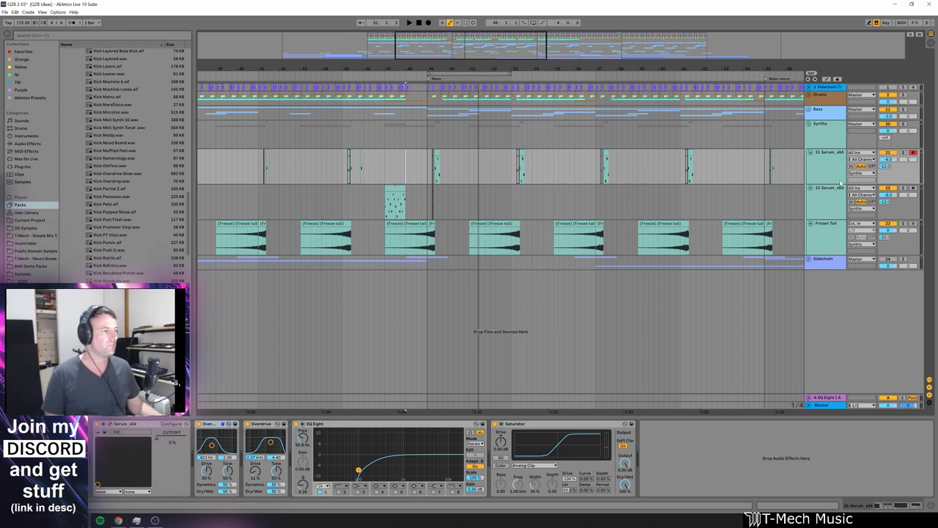
left_click(438, 162)
key("space")
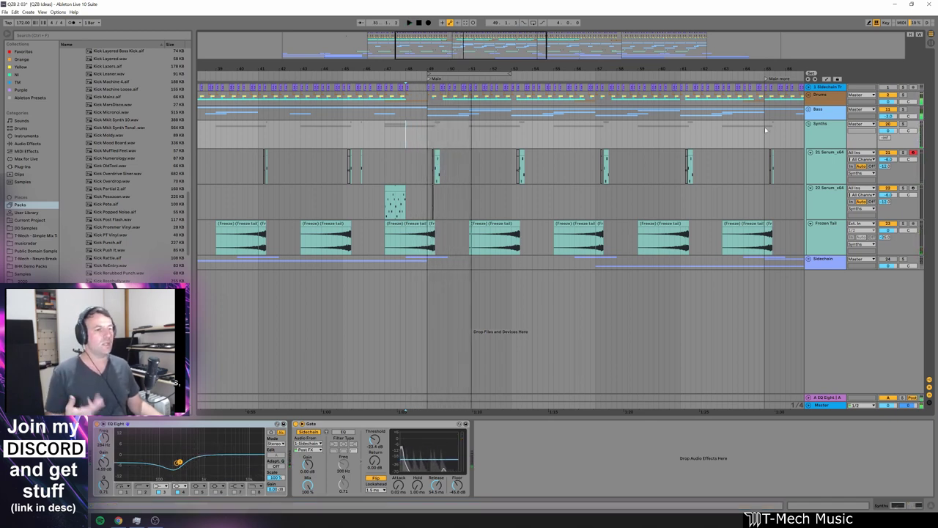
key("space")
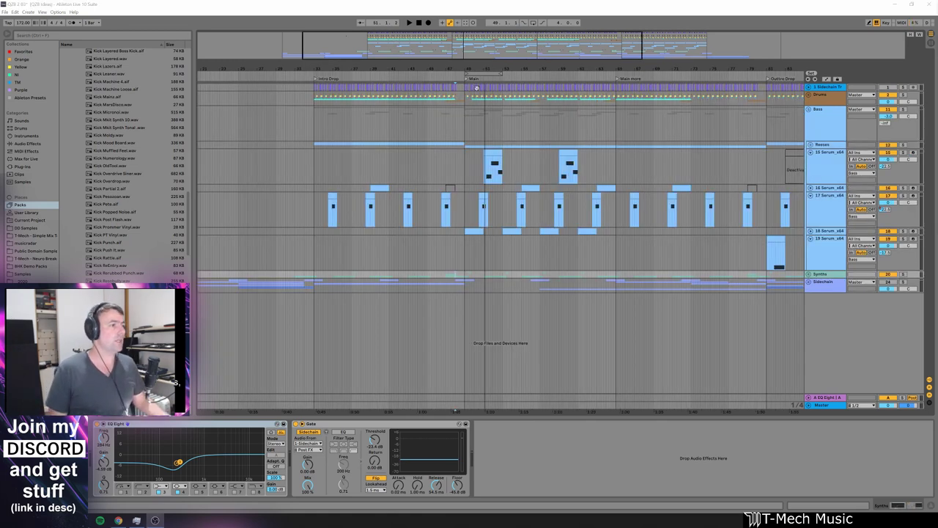
Step: Solo the Bass group, unfold its Reeses subgroup, and play from the Intro Drop at bar 33
left_click_drag(315, 69, 305, 77)
left_click(297, 121)
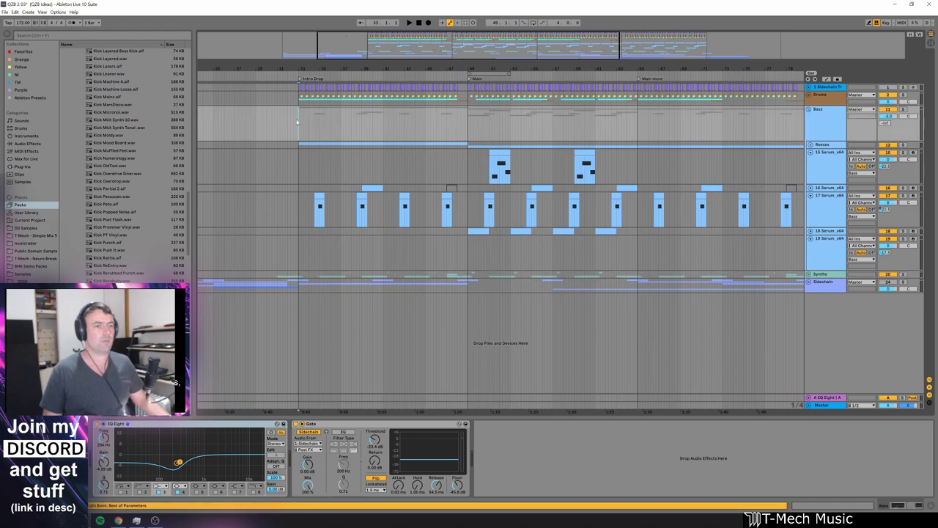
left_click(903, 110)
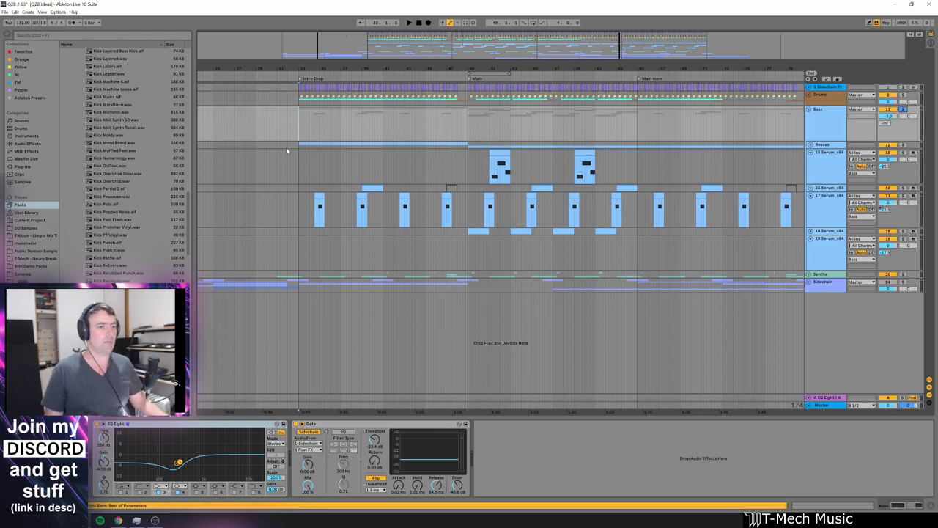
left_click(811, 145)
key("space")
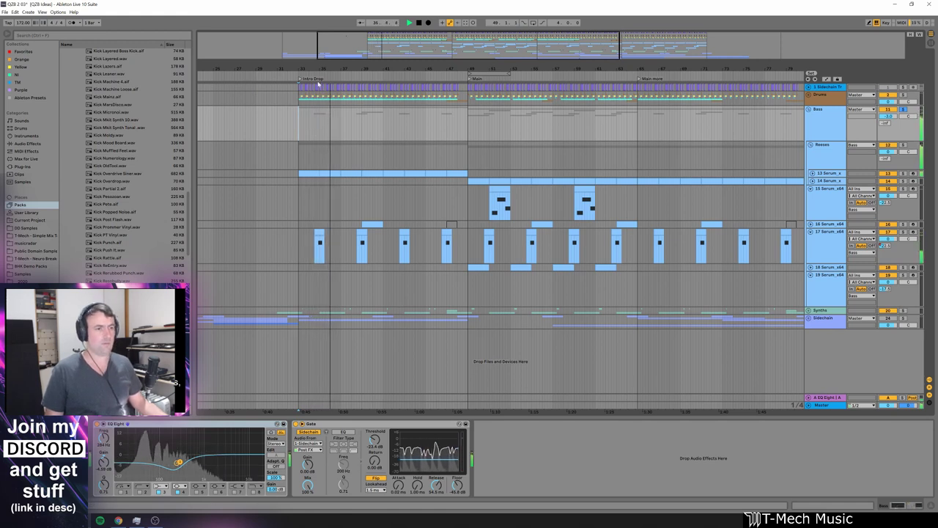
left_click_drag(308, 69, 356, 140)
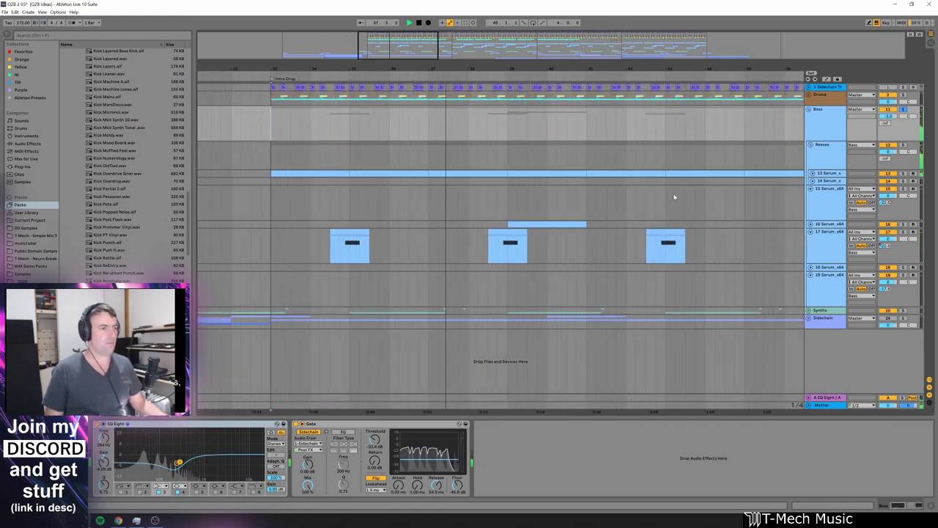
Step: Unfold and select the 13 Serum track in the Reeses subgroup and open its Serum plugin window
left_click(812, 173)
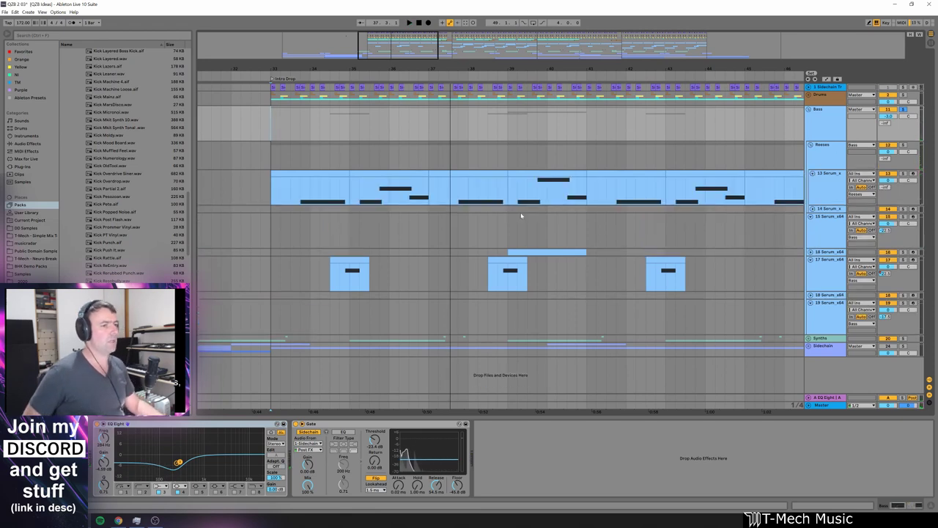
left_click(823, 190)
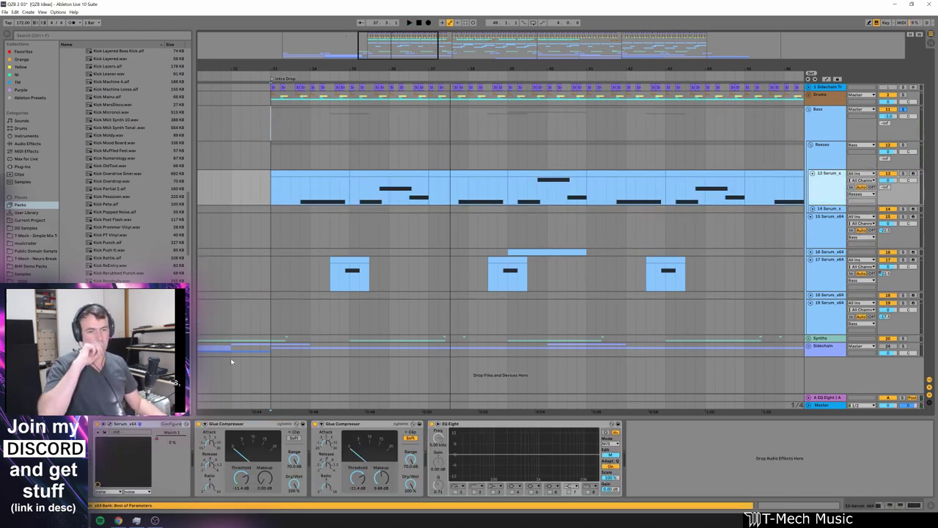
left_click(104, 423)
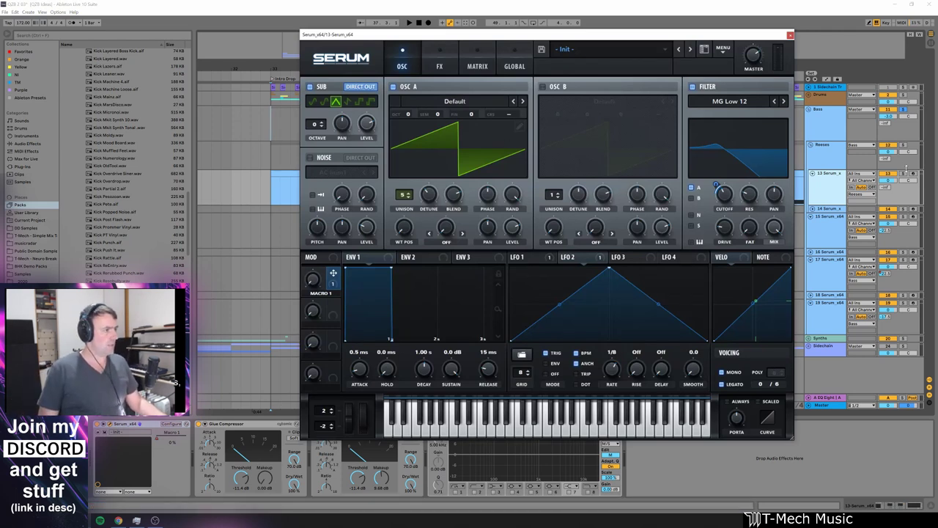
Step: Arm the 13 Serum track and audition notes with the MG Low 18 and MG Low 24 filters, returning to MG Low 12
left_click(914, 173)
key("f")
key("z")
key("f")
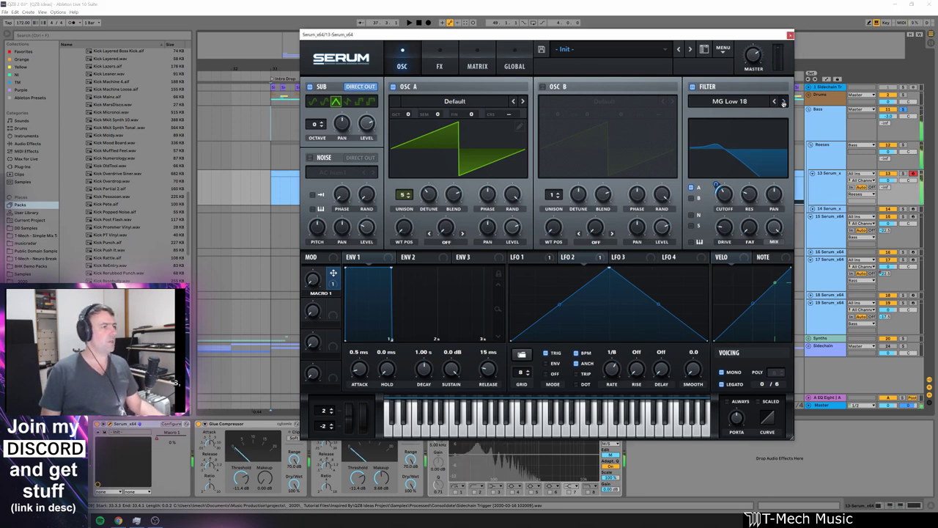
double_click(778, 102)
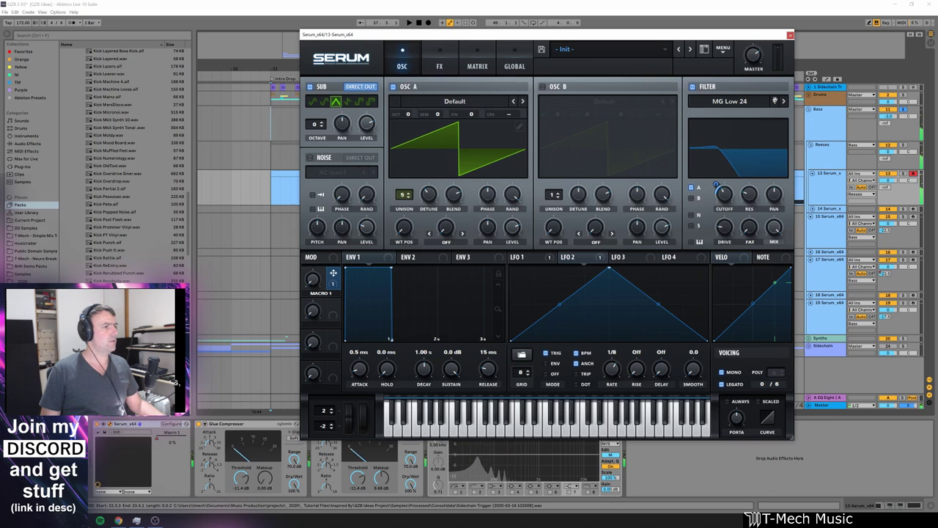
left_click(775, 102)
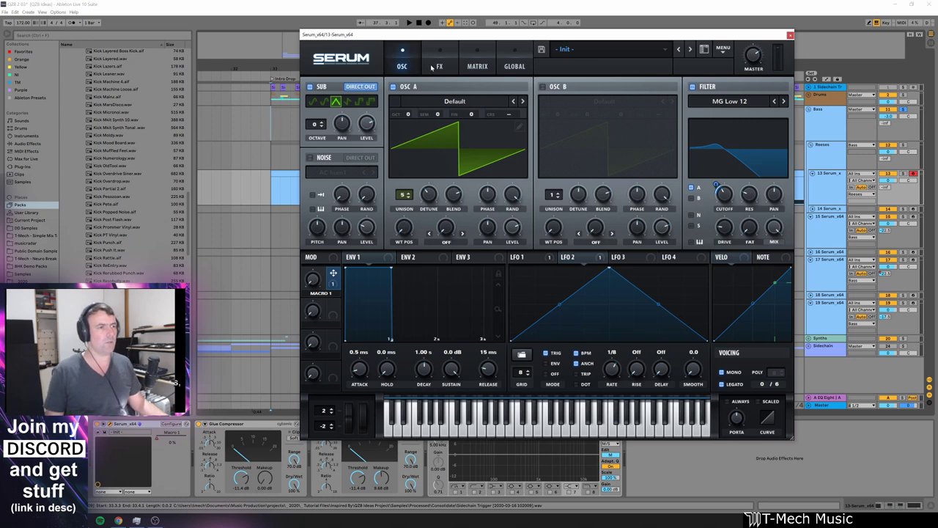
Step: Check the 13 Serum patch's effects and its Macro 1 control, then close the plugin and re-enable automation
left_click(437, 66)
left_click(402, 66)
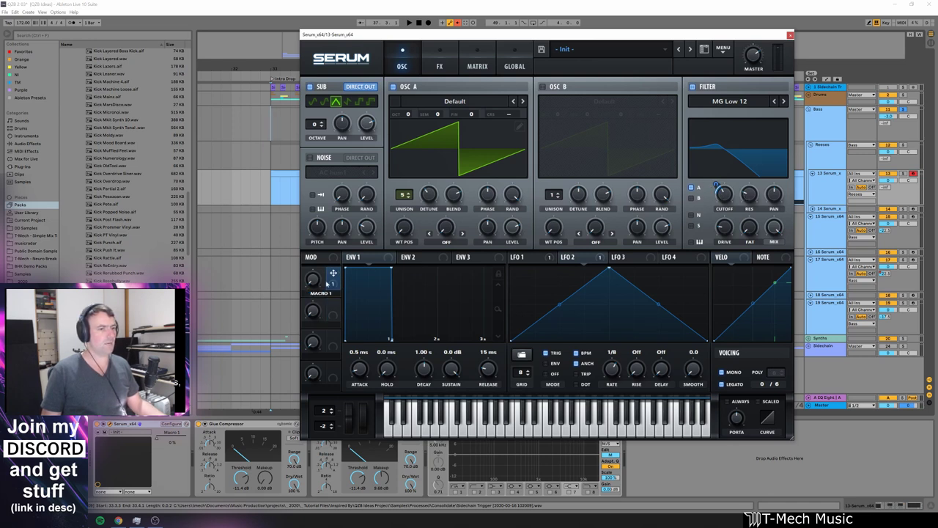
left_click_drag(313, 279, 334, 326)
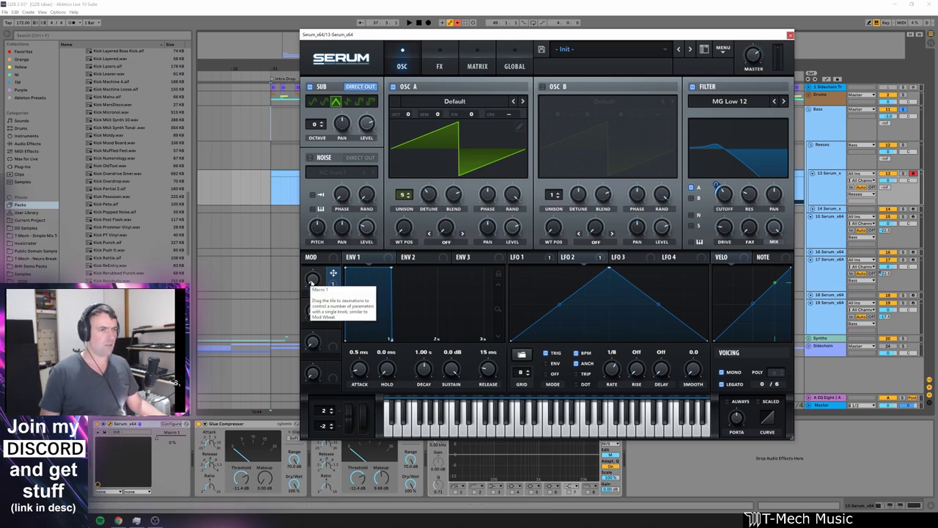
mouse_move(311, 279)
left_mouse_down()
mouse_move(313, 195)
mouse_move(313, 283)
left_mouse_up()
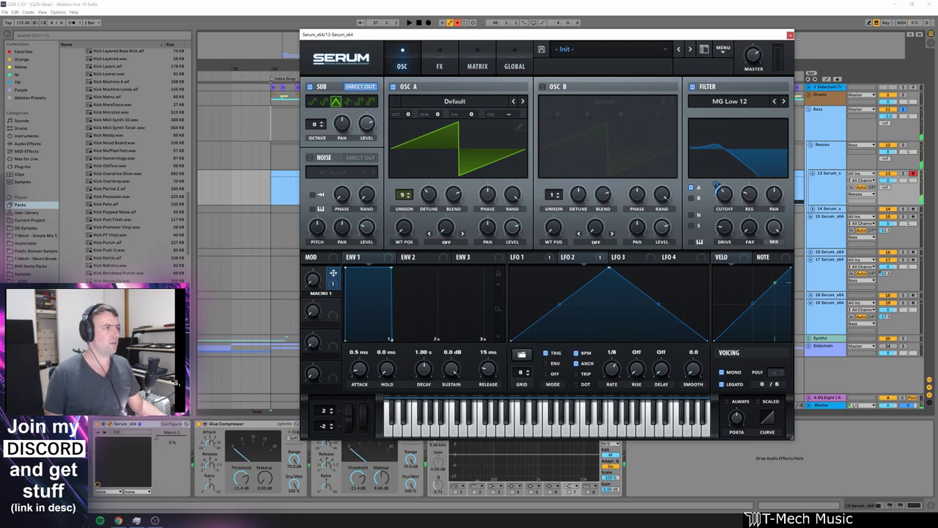
left_click(790, 35)
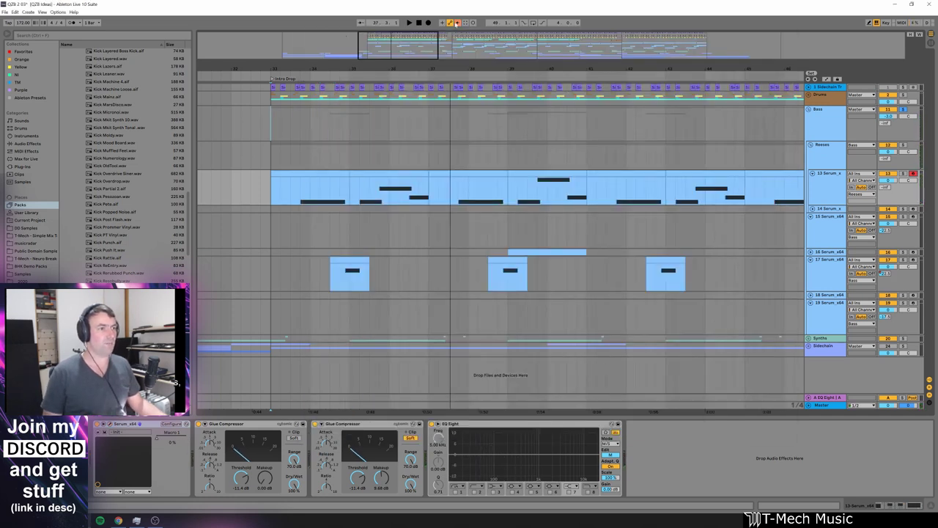
left_click(458, 23)
Step: Unfold the 14 Serum track and play the soloed Bass group from bar 47 into the Main section
left_click_drag(455, 69, 370, 25)
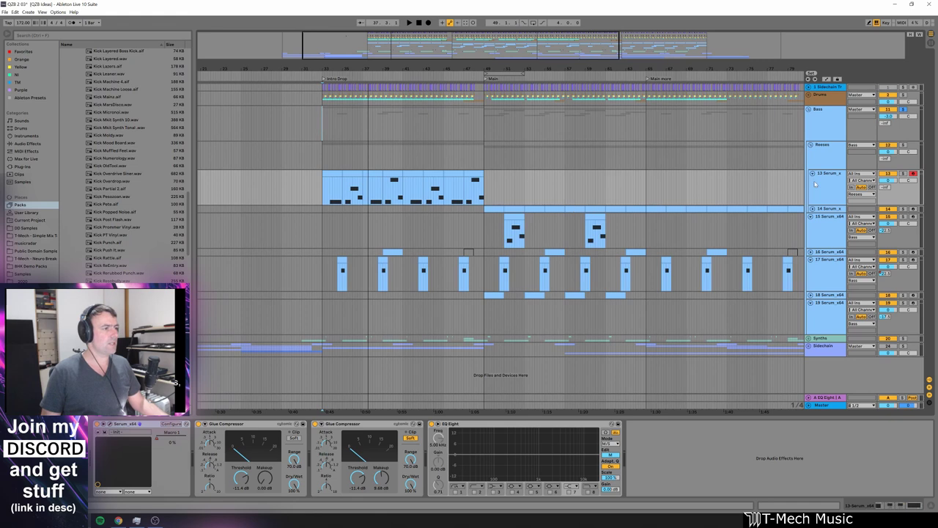
left_click(811, 209)
left_click(495, 212)
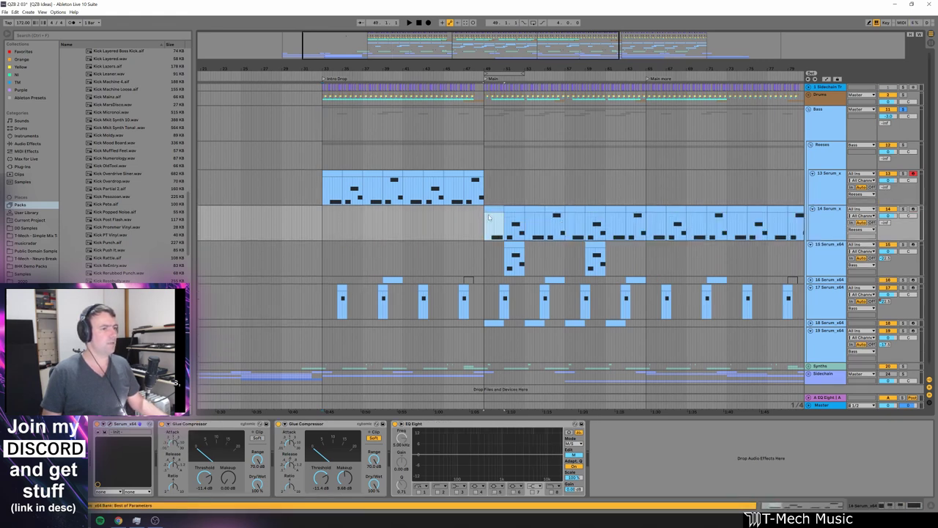
left_click(473, 223)
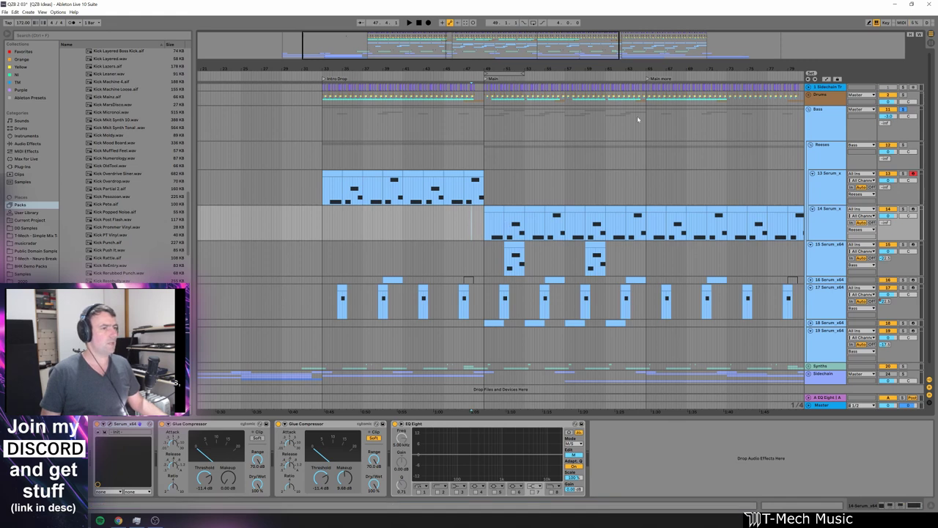
key("space")
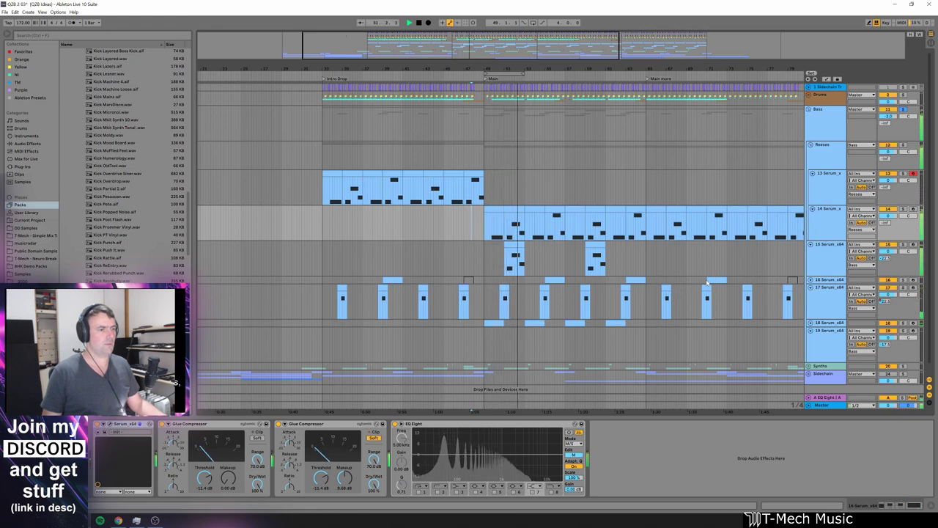
scroll(825, 253, "down", 1)
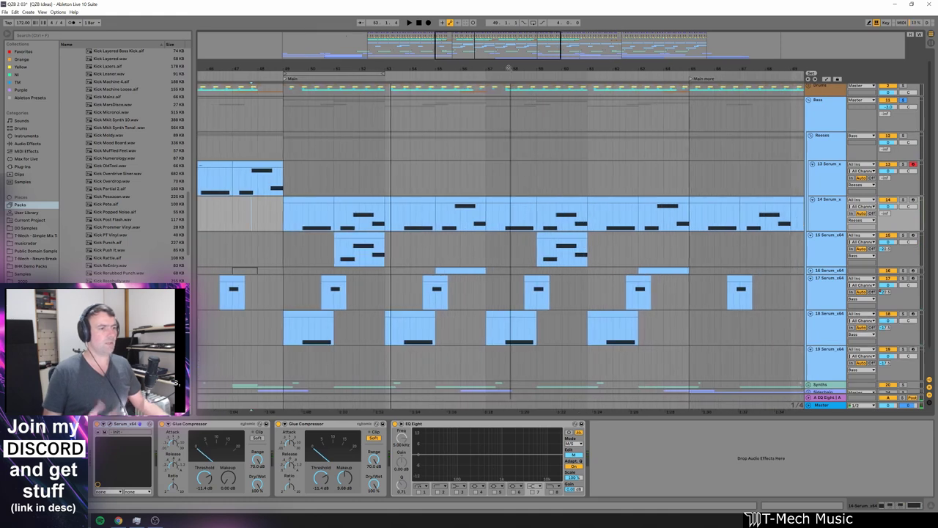
scroll(431, 260, "down", 1)
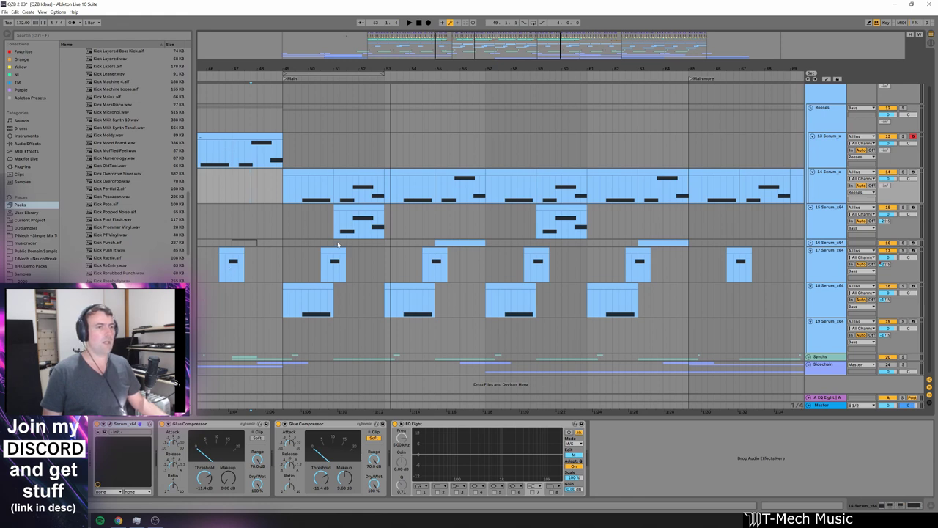
Step: Solo the 14 Serum track and play its part from bar 49 at the start of the Main section
left_click(317, 172)
key("0")
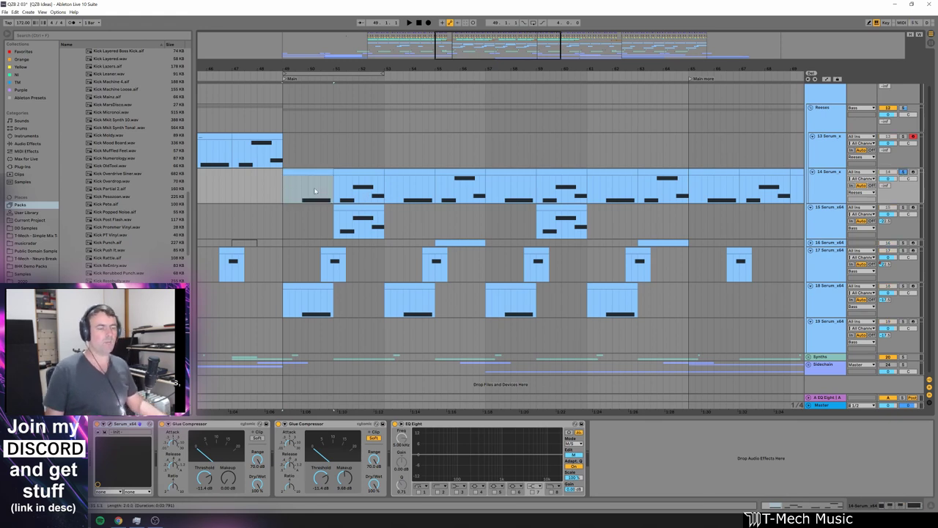
key("space")
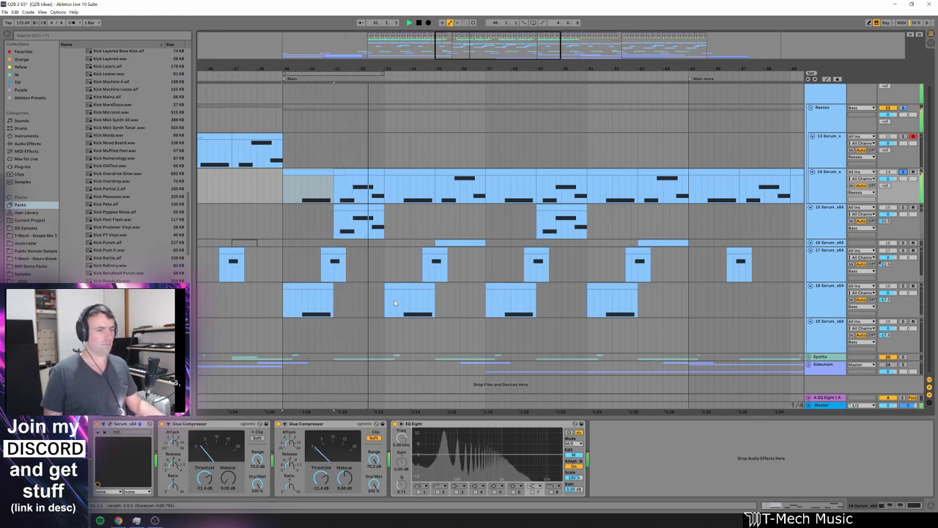
key("space")
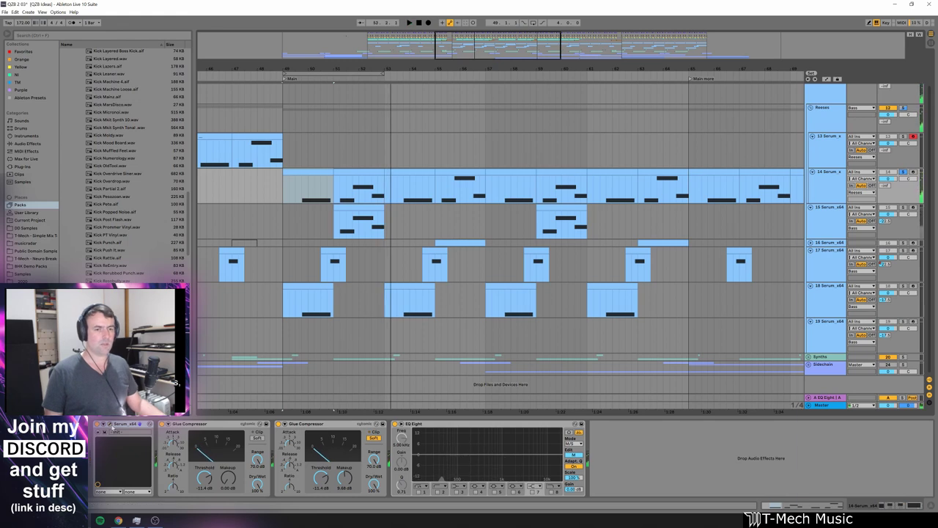
Step: Open the 14 Serum track's Serum plugin and inspect its effects and the rates of LFO 1 and LFO 2
left_click(110, 424)
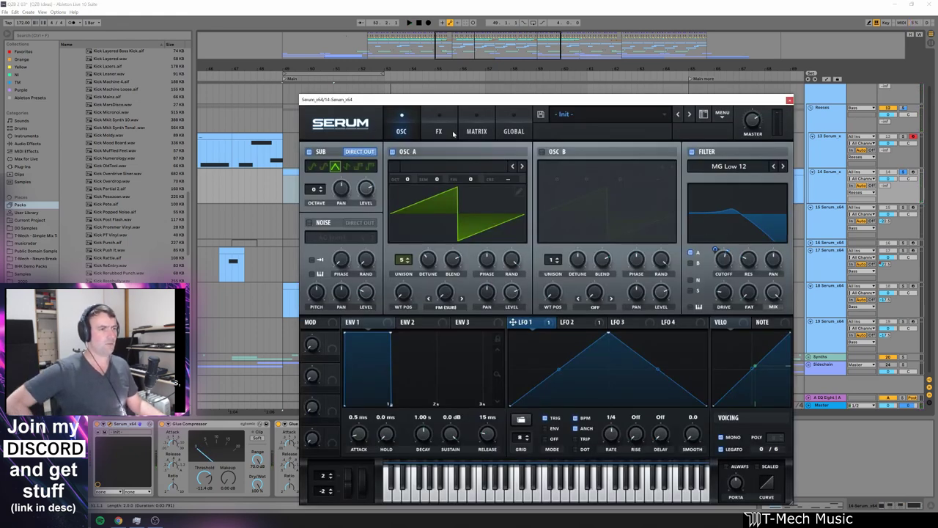
left_click(434, 131)
left_click(403, 132)
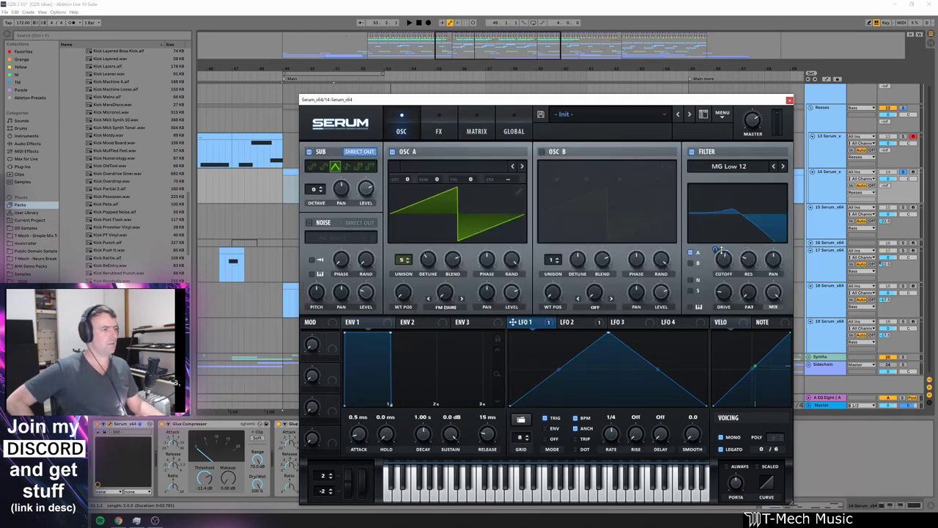
left_click(570, 322)
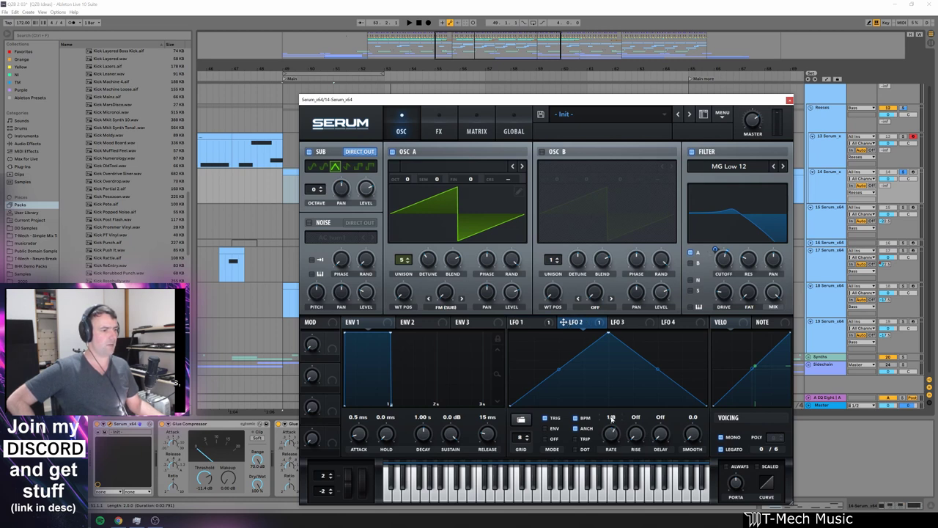
left_click(522, 322)
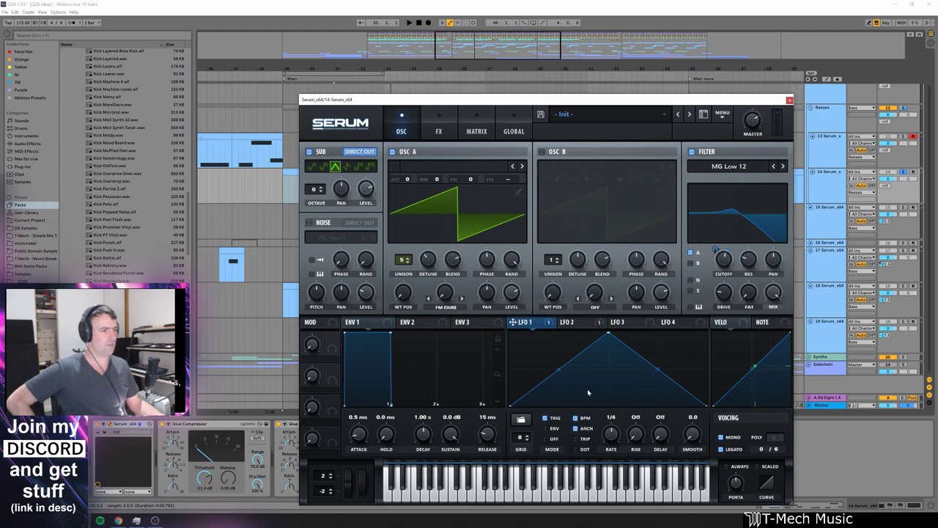
left_click(576, 324)
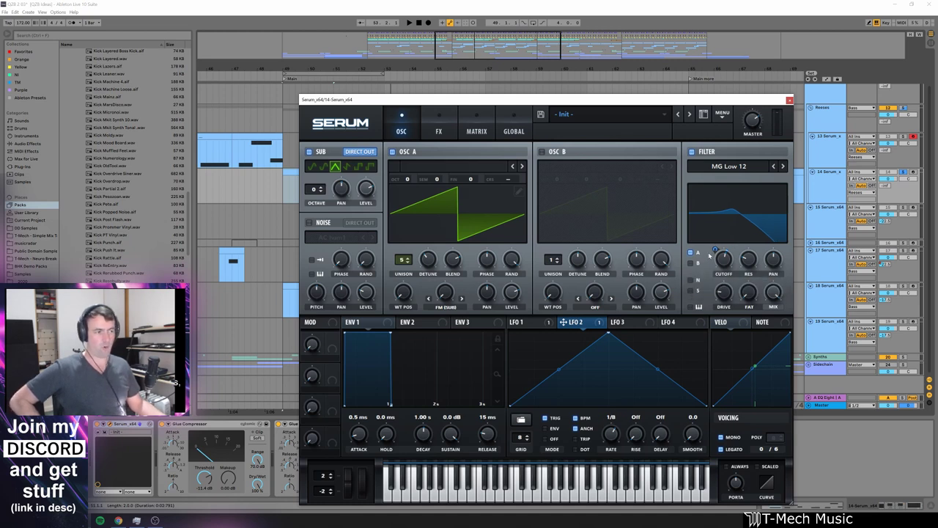
Step: Play the 14 Serum track while watching its MG Low 12 filter move, and close the plugin window
key("space")
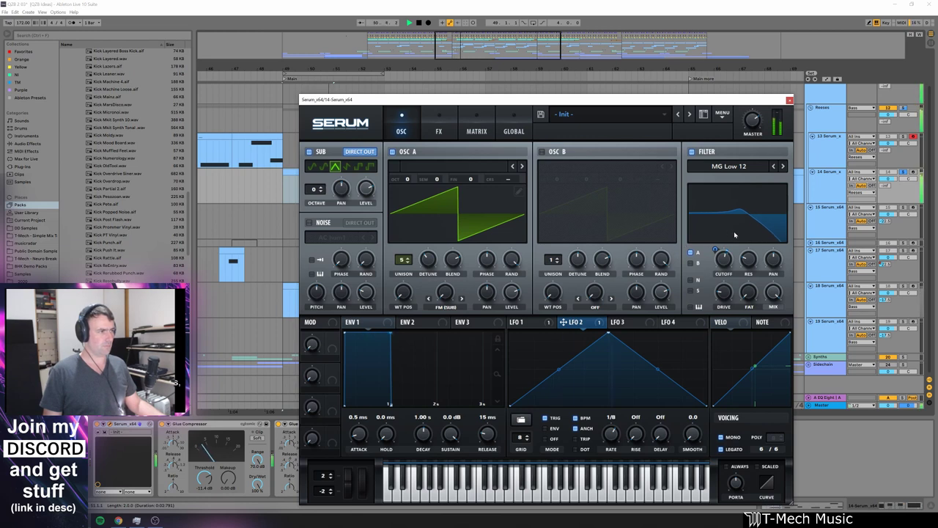
key("space")
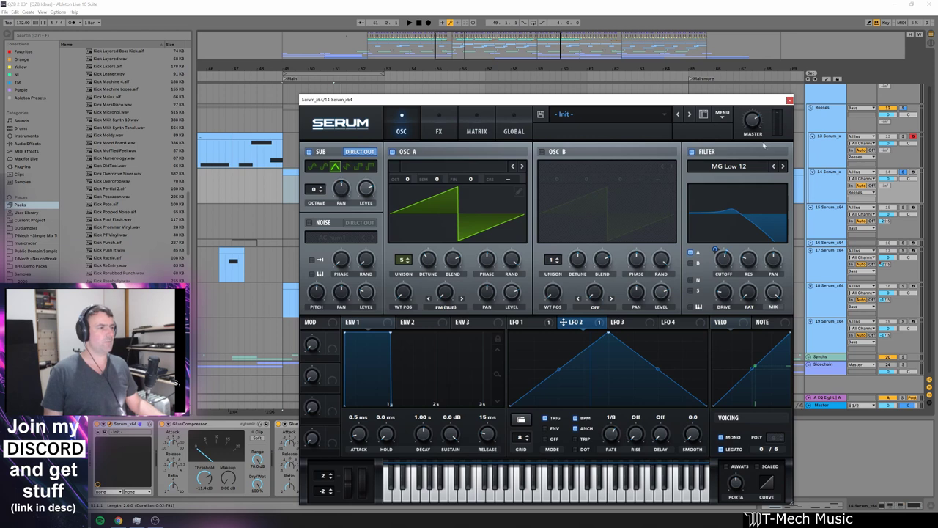
left_click(789, 100)
Step: Select the 15 Serum track, then focus the arrangement on the Intro Drop and Main sections and unfold the 16 Serum track
left_click_drag(572, 68, 469, 29)
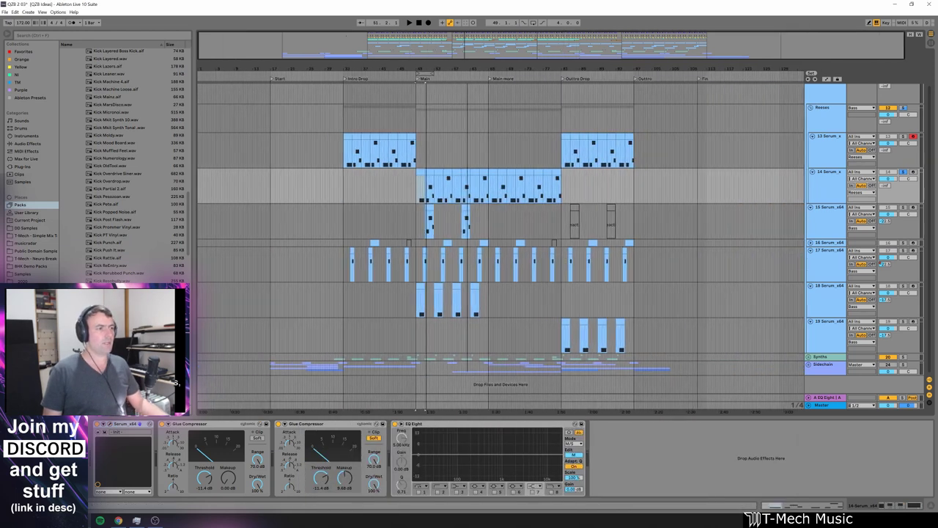
left_click(461, 187)
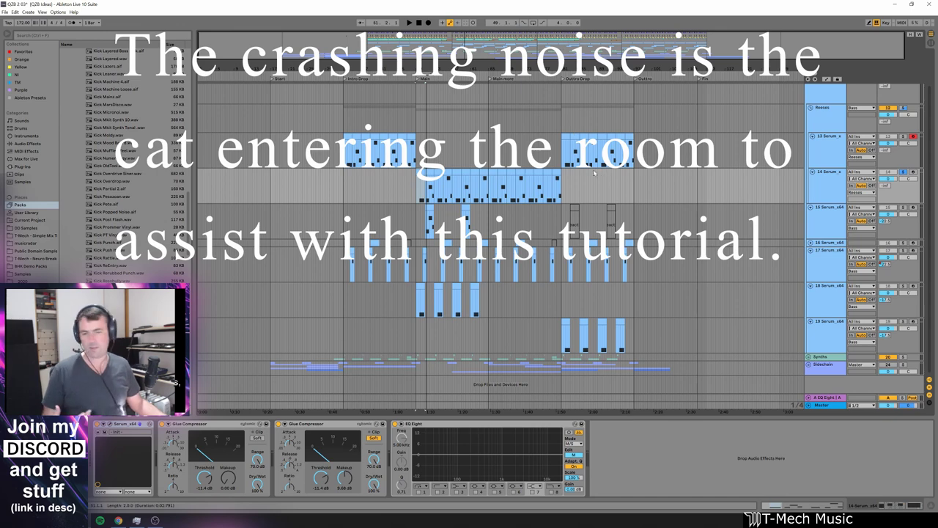
left_click(828, 222)
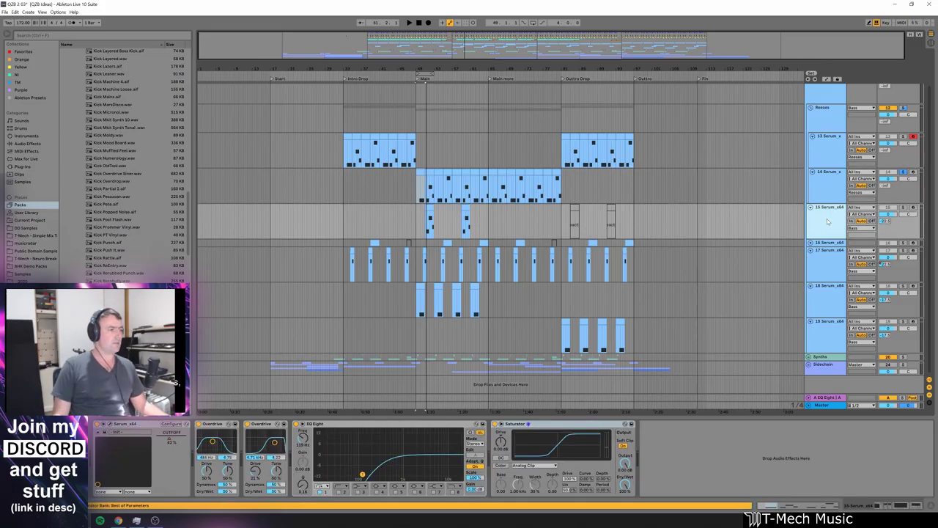
left_click_drag(420, 72, 478, 88)
left_click(811, 243)
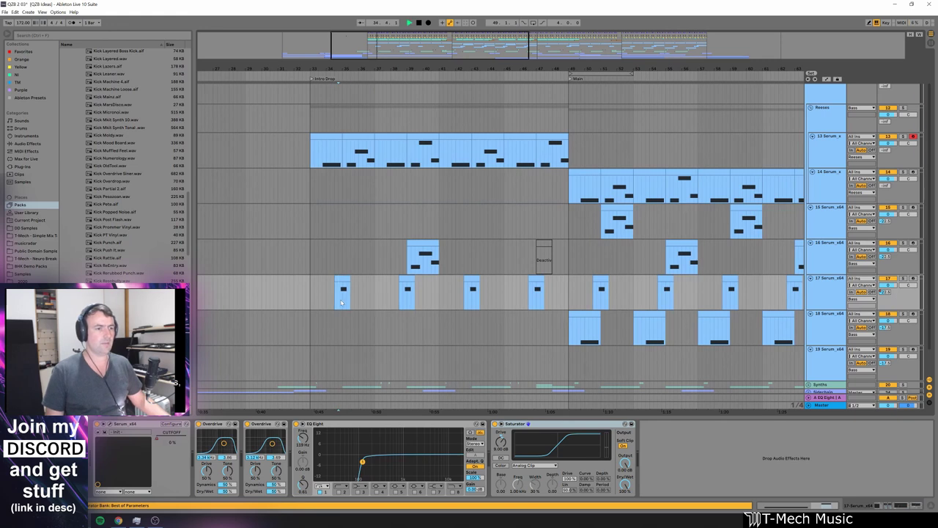
Step: Solo the 17 Serum track and play its first clip in the Intro Drop
left_click(903, 279)
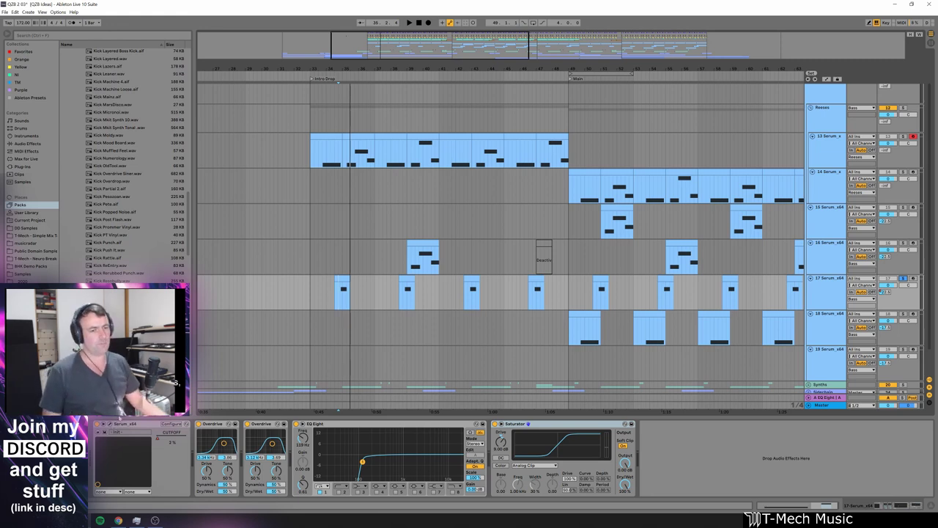
key("space")
key("space")
Step: Open the 17 Serum track's Serum plugin and bypass its Distortion, Chorus, Filter and Compressor effects
left_click(110, 424)
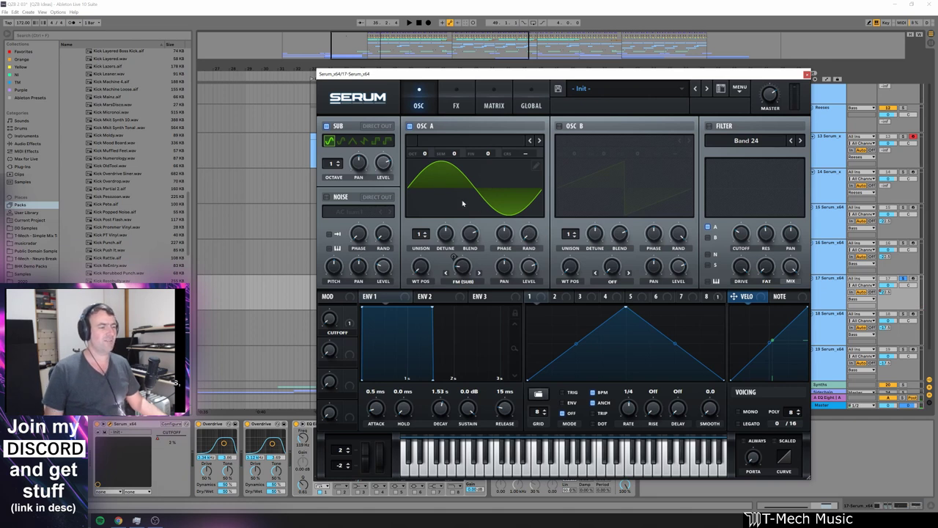
left_click(457, 105)
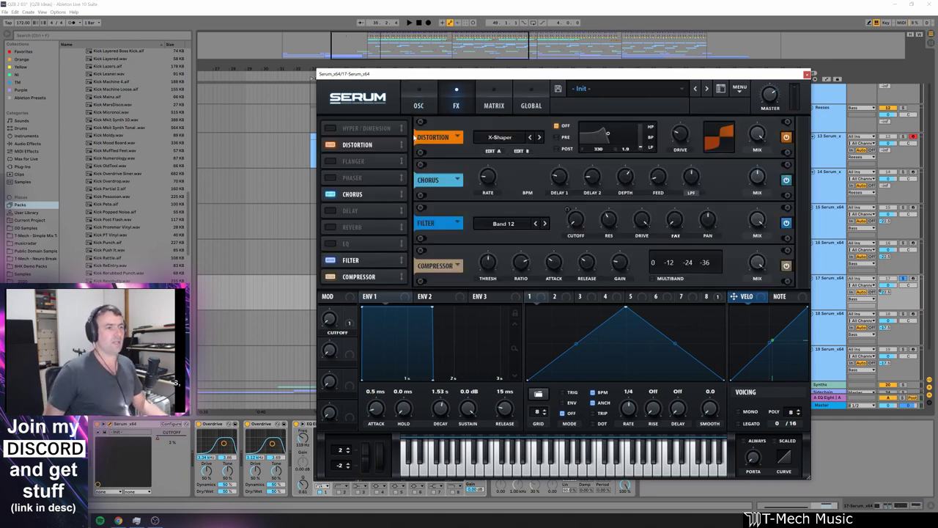
left_click(786, 137)
left_click(785, 180)
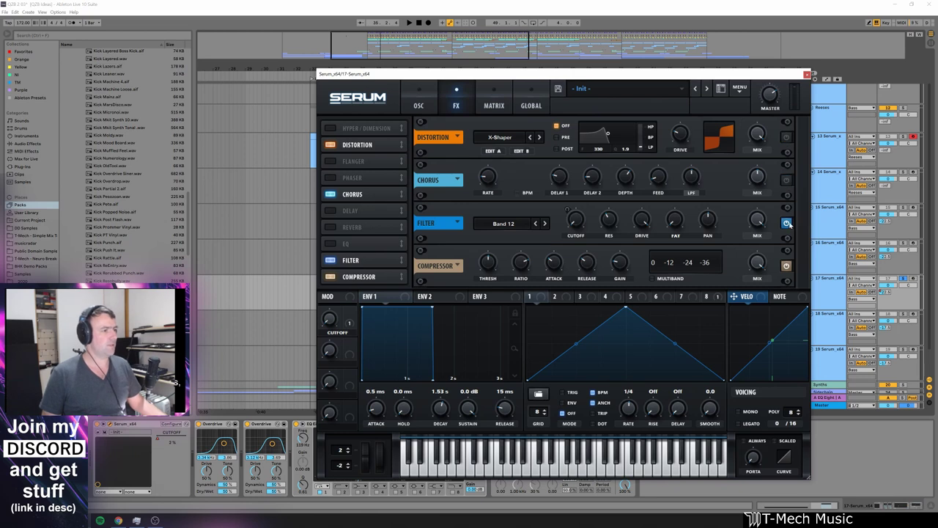
left_click(786, 223)
left_click(785, 265)
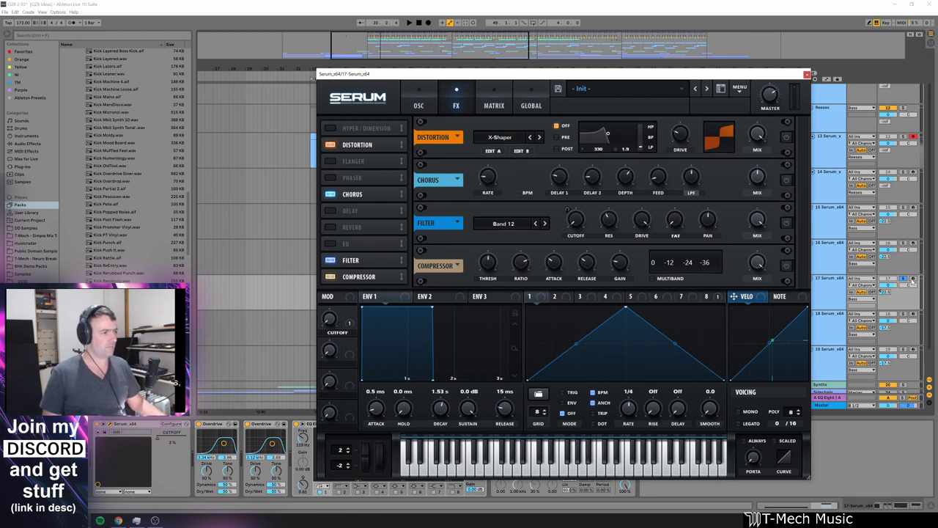
Step: Arm the 17 Serum track and audition notes while adjusting oscillator A's FM (Sub) warp amount, bringing it to 25%
left_click(913, 279)
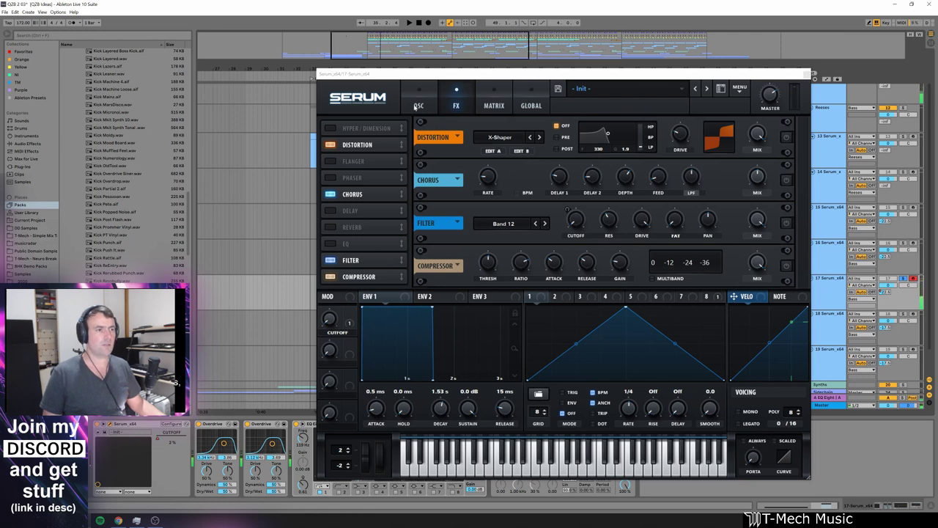
left_click(417, 106)
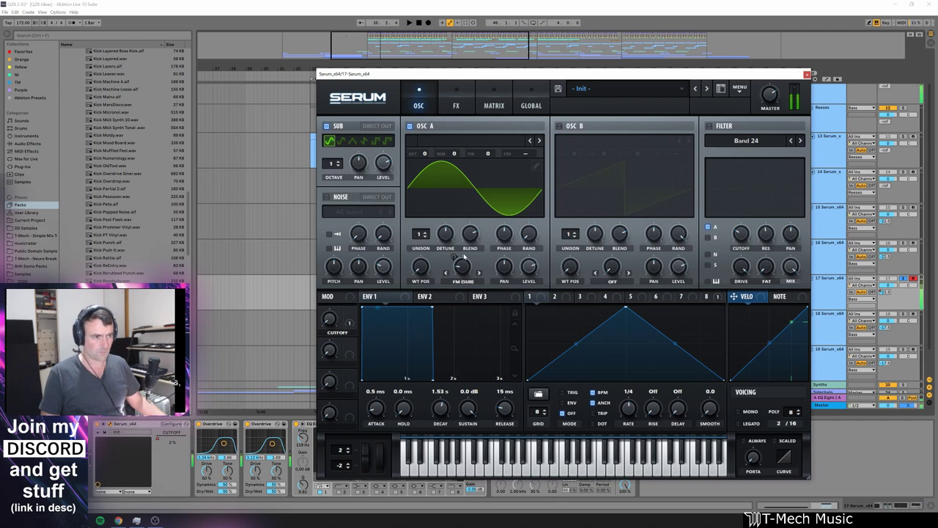
mouse_move(464, 255)
left_click_drag(464, 254, 462, 287)
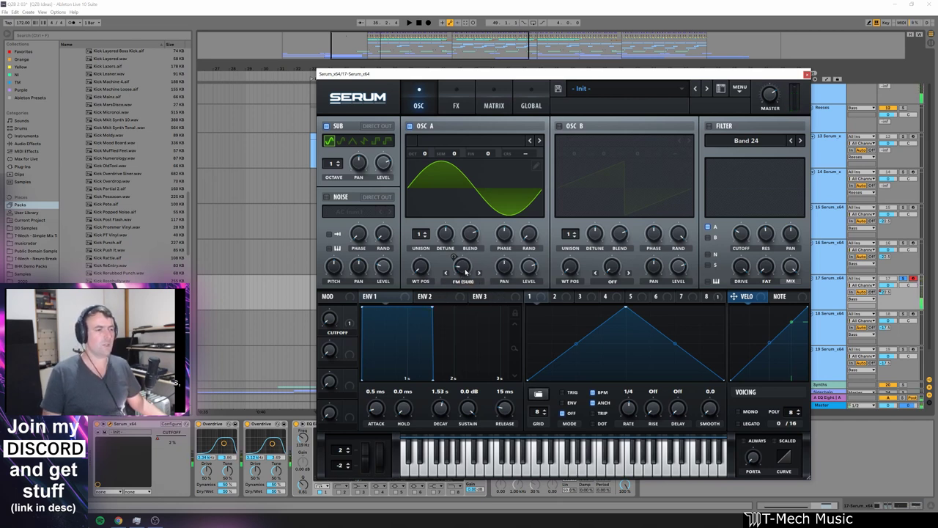
right_click(466, 273)
left_click(666, 314)
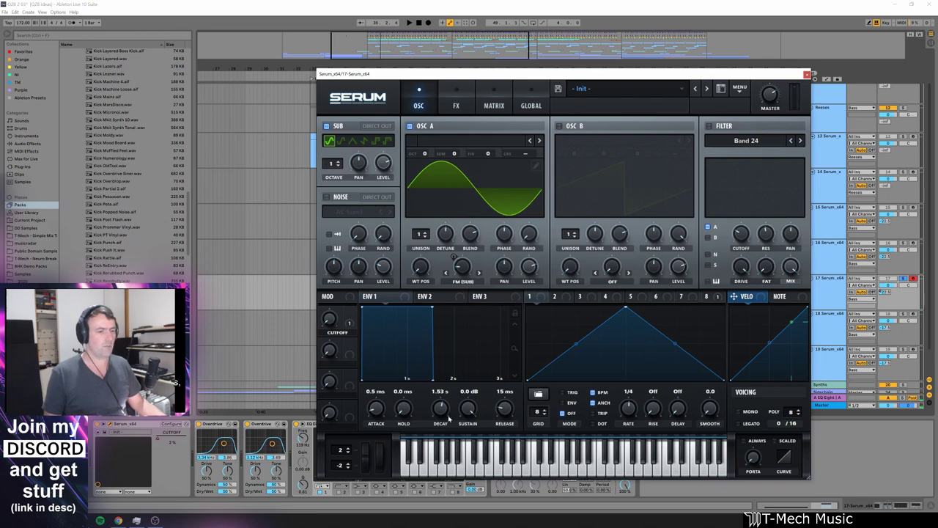
left_click_drag(460, 266, 460, 262)
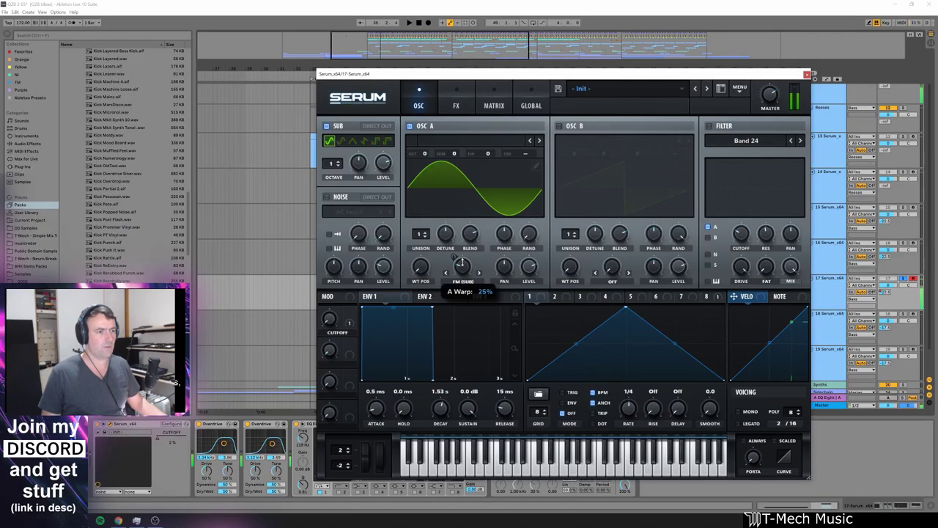
Step: Turn Serum's Distortion effect back on and adjust oscillator A's FM (Sub) warp amount, bringing it to 3%
left_click(456, 107)
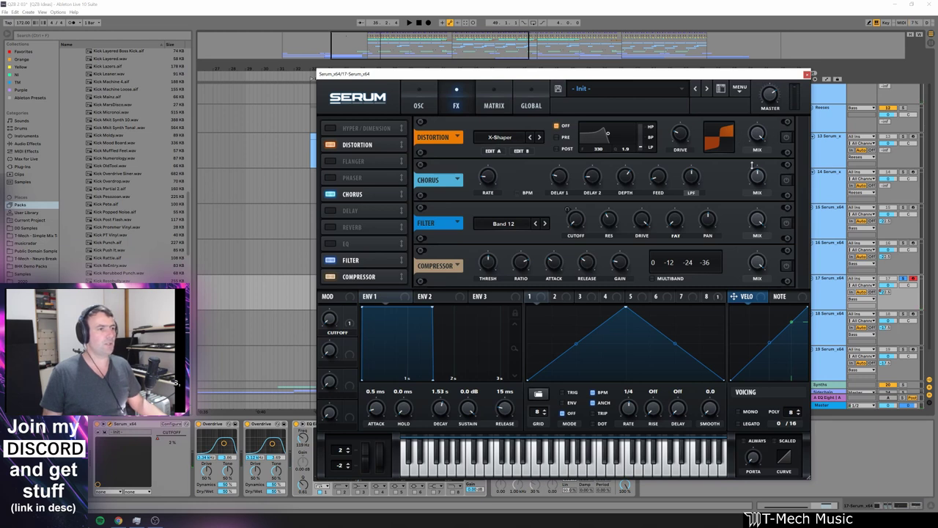
left_click(785, 138)
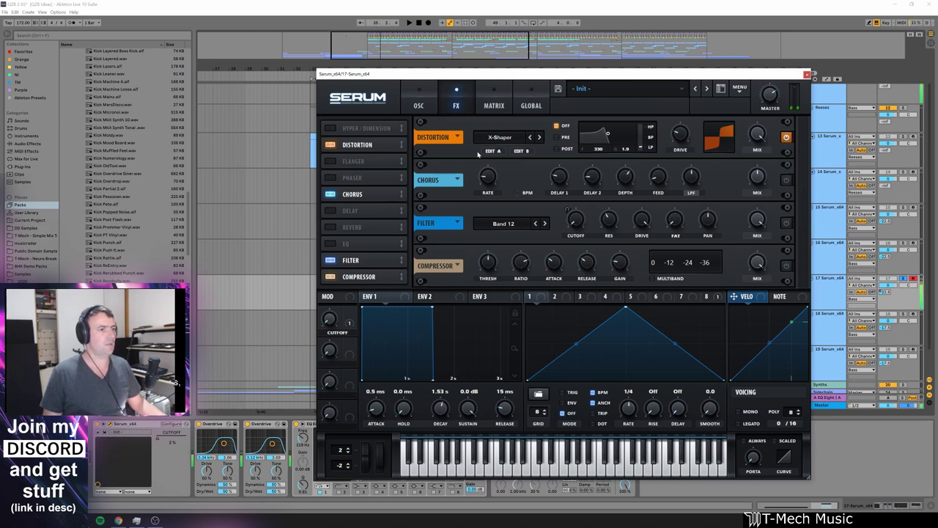
left_click(418, 105)
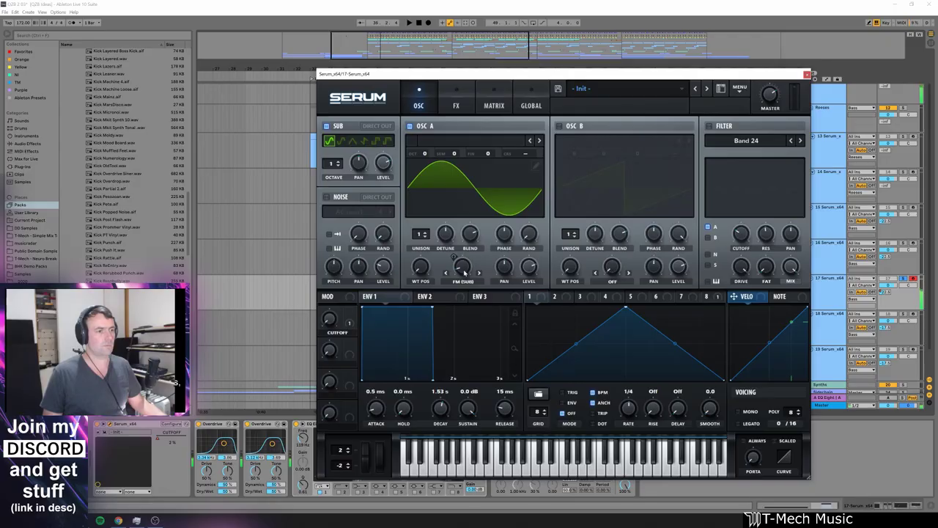
left_click_drag(463, 251, 470, 269)
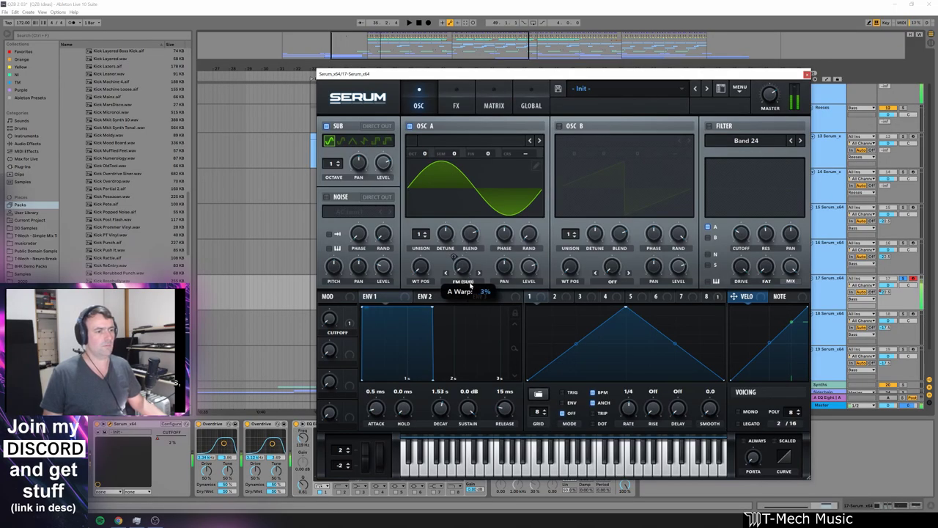
Step: Open the Distortion's X-Shaper curve A, reset it to a straight line, bend it into a steep upward curve, and close the editor
left_click(456, 105)
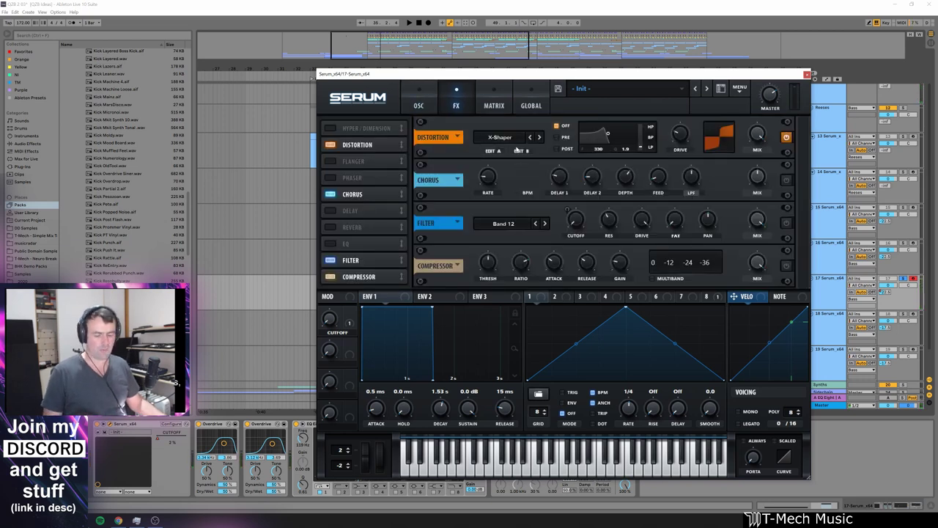
left_click(490, 151)
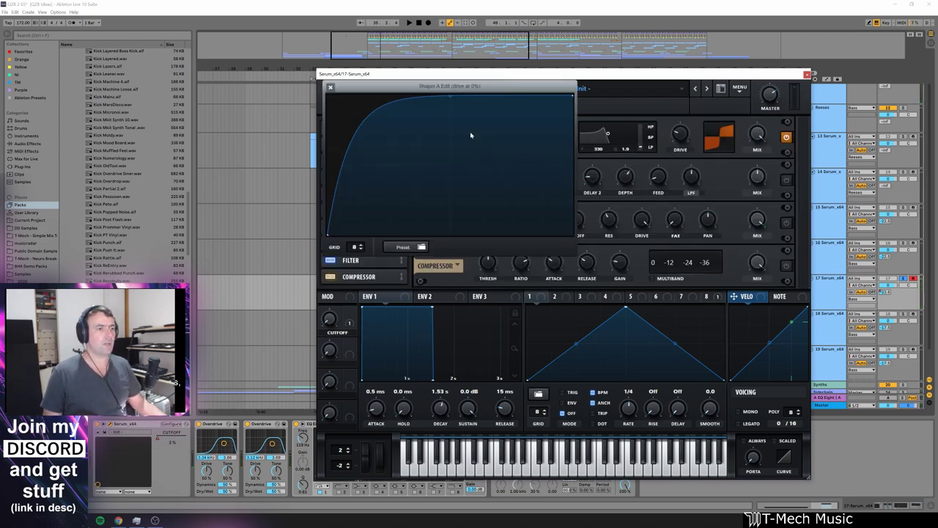
double_click(452, 97)
double_click(451, 100)
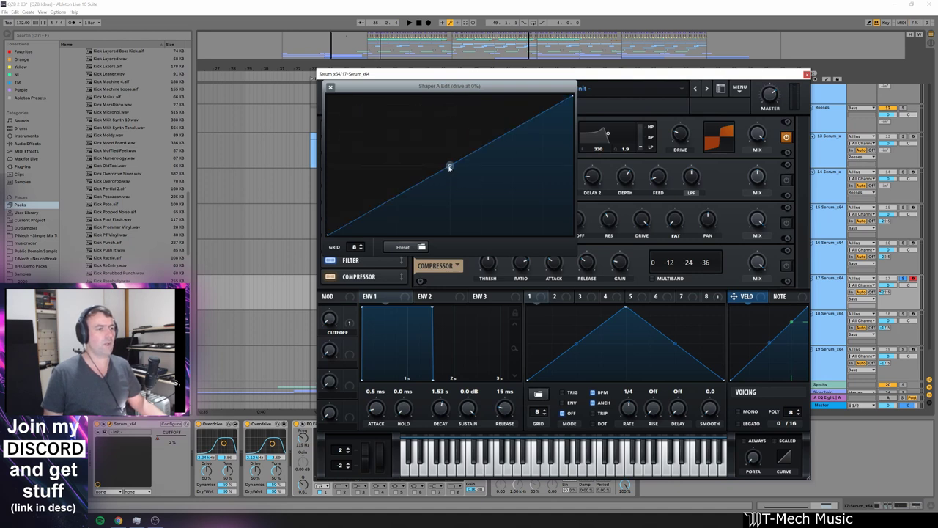
left_click_drag(451, 167, 430, 96)
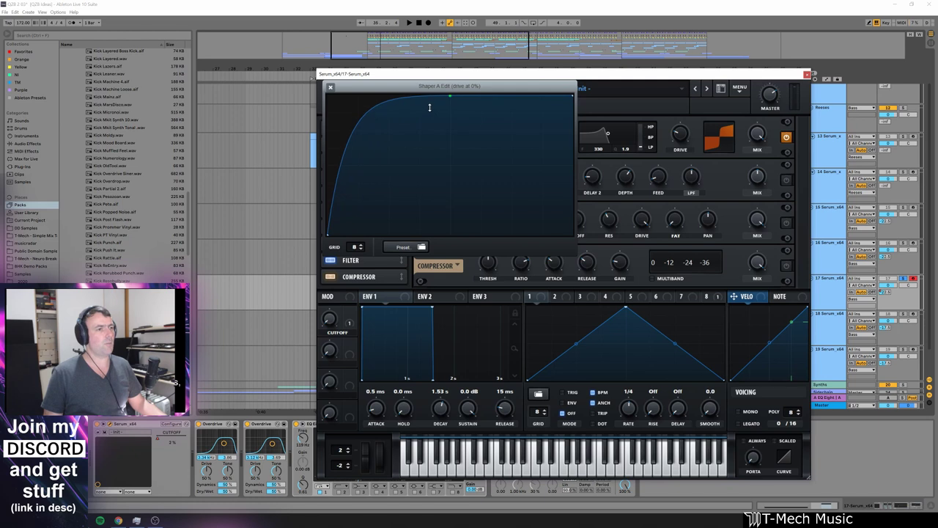
left_click(330, 86)
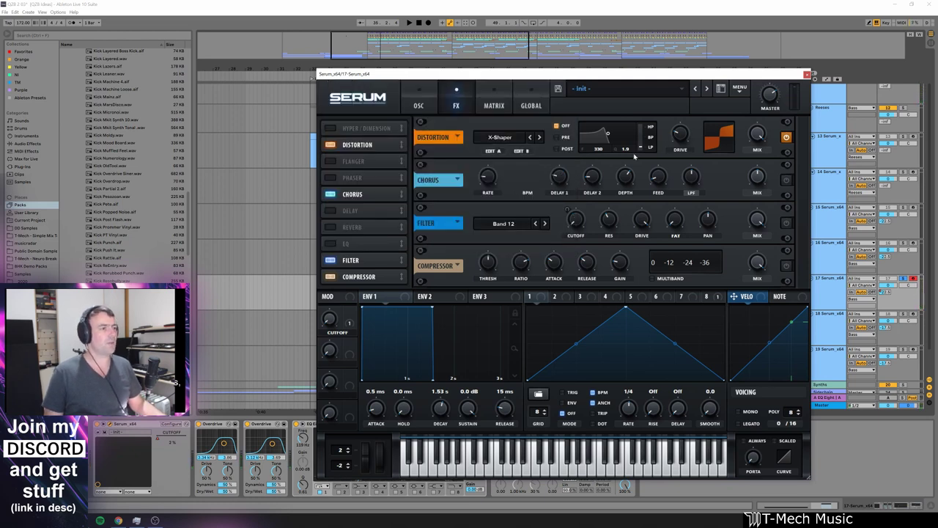
Step: Turn the Chorus, Filter and Compressor effects back on, sweep the filter with the CUTOFF macro down to 0%, and close Serum
left_click(786, 181)
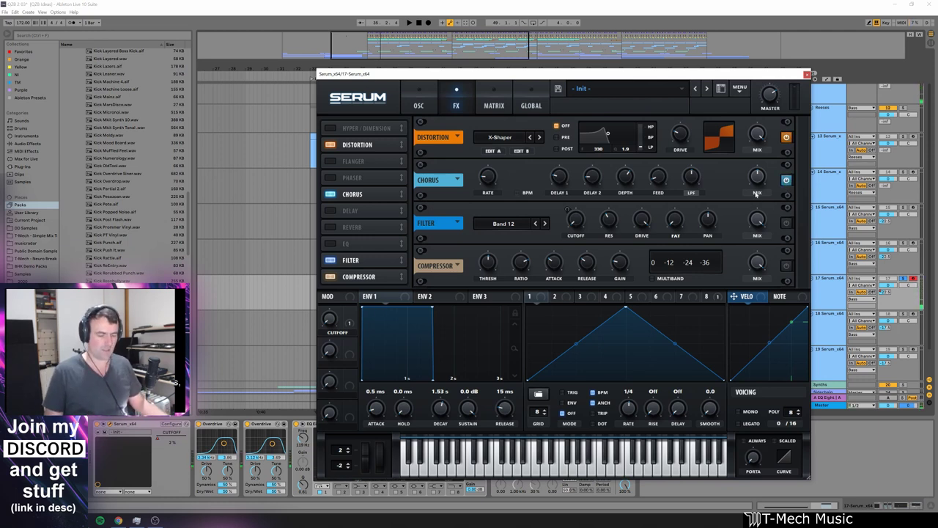
mouse_move(757, 176)
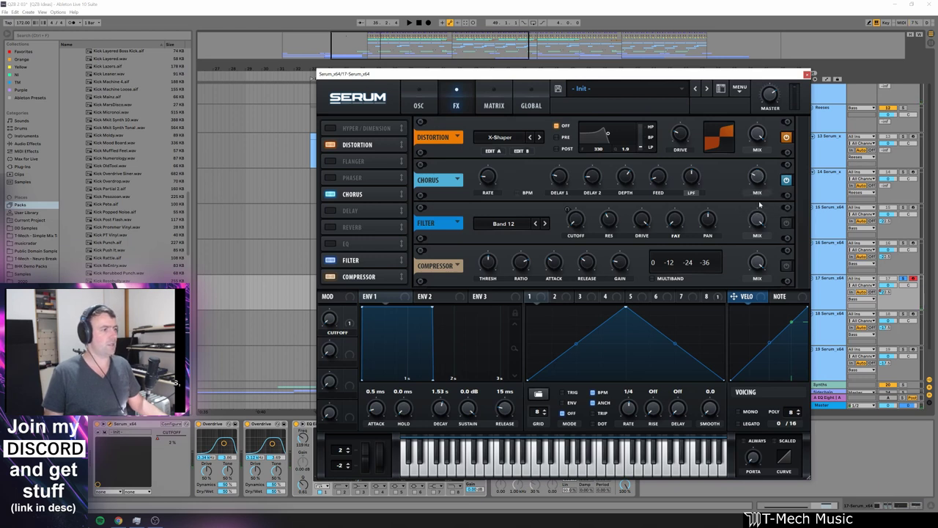
left_click(787, 223)
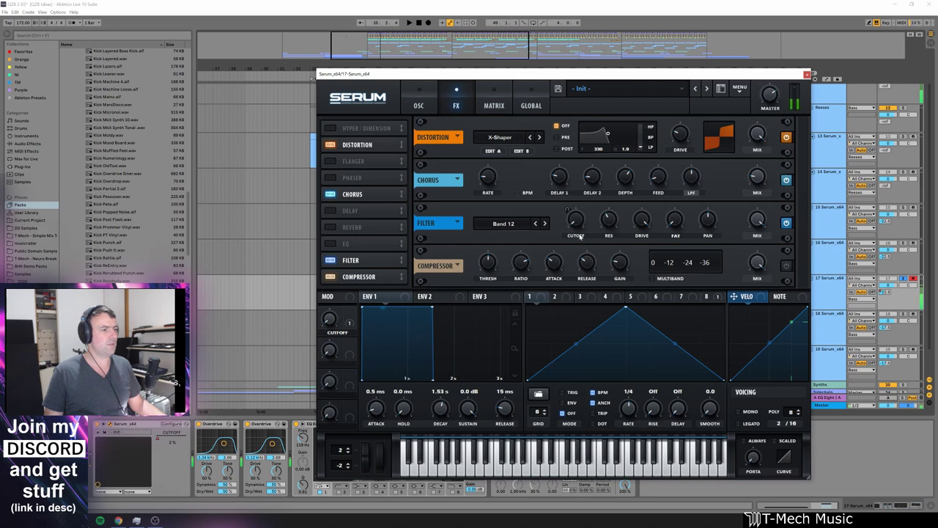
left_click_drag(584, 182, 568, 207)
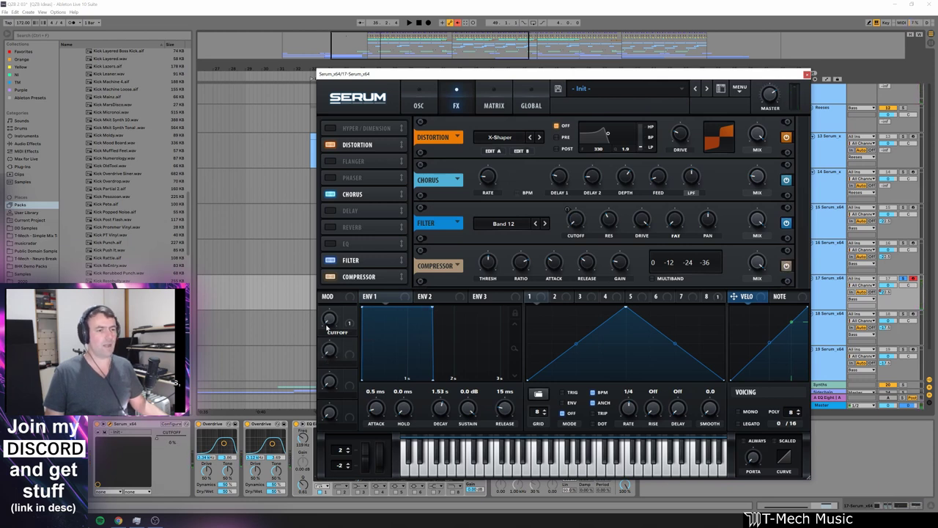
mouse_move(329, 323)
left_mouse_down()
mouse_move(328, 293)
mouse_move(330, 330)
left_mouse_up()
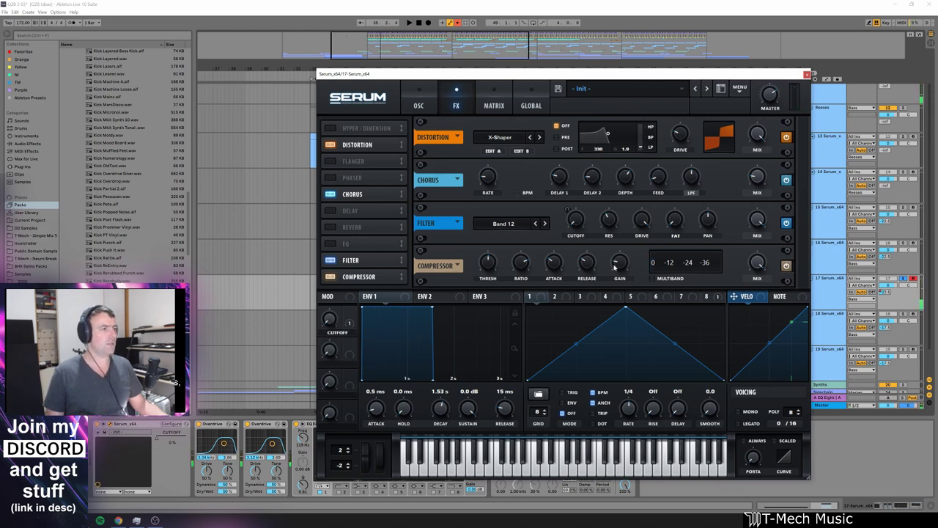
left_click(806, 74)
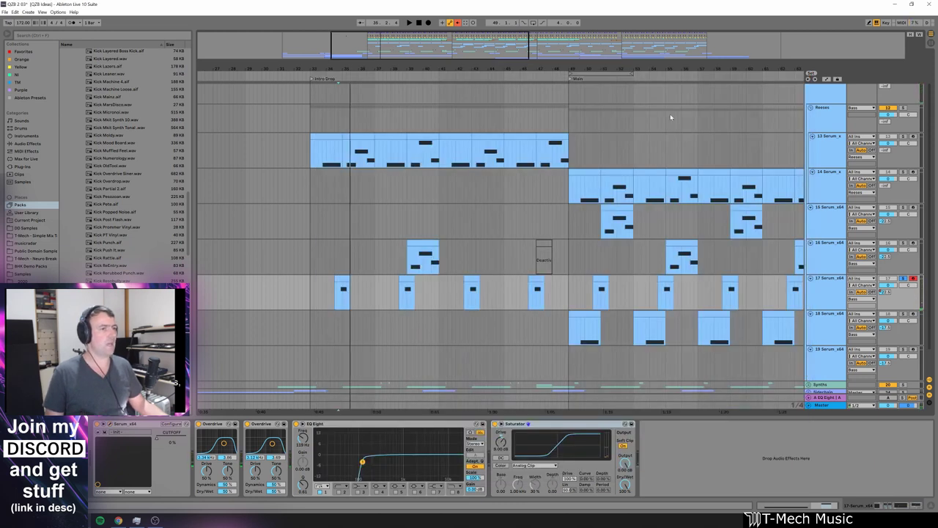
Step: Play the 17 Serum track's first clip in the Intro Drop, then stop playback
left_click(337, 287)
key("space")
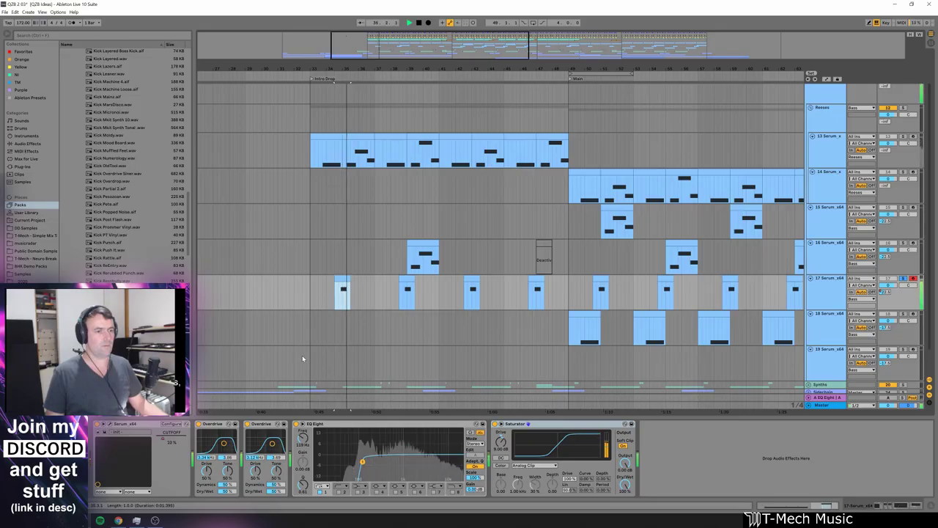
key("space")
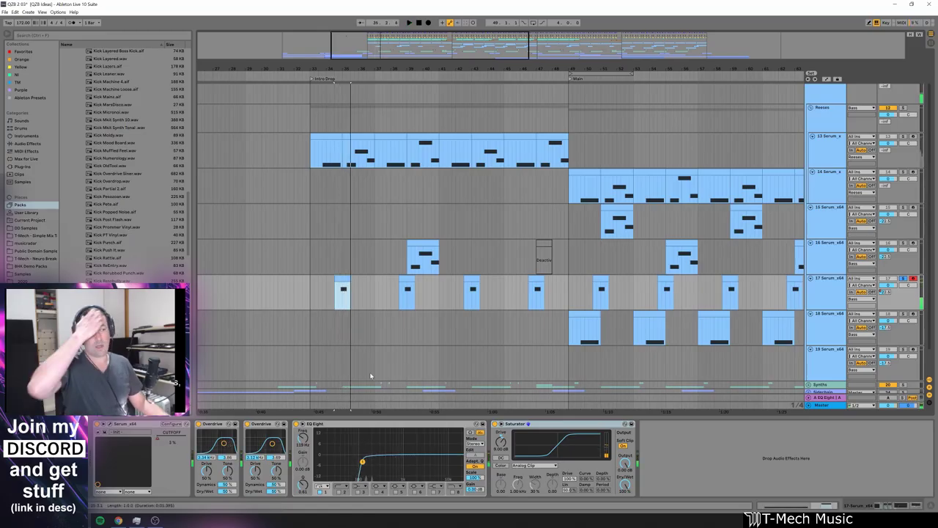
Step: Show the 17 Serum track's automation lanes and play its first clip while following the CUTOFF automation up close
right_click(836, 289)
left_click(822, 293)
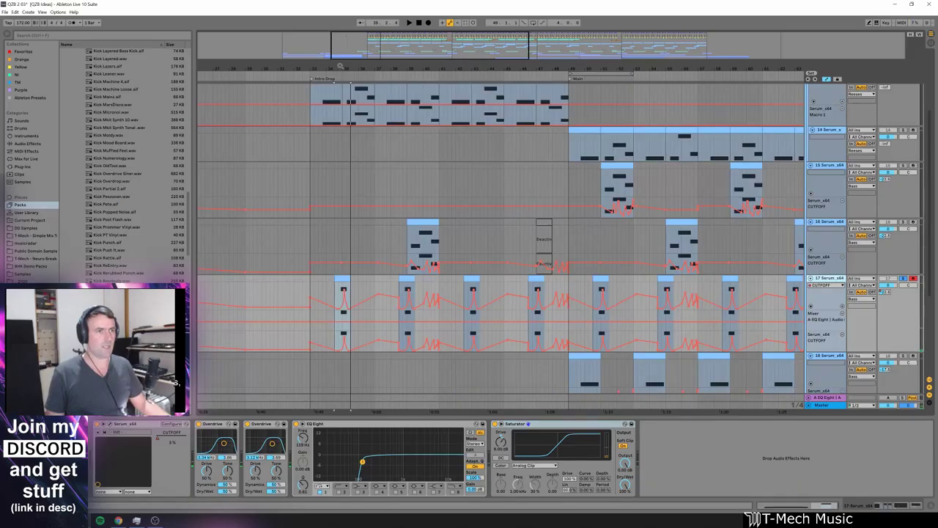
left_click_drag(339, 64, 278, 319)
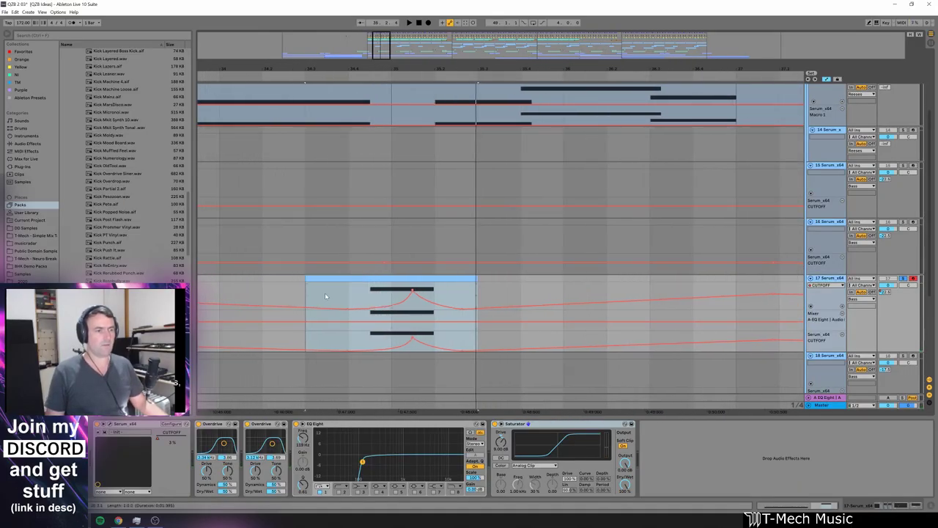
key("space")
key("space")
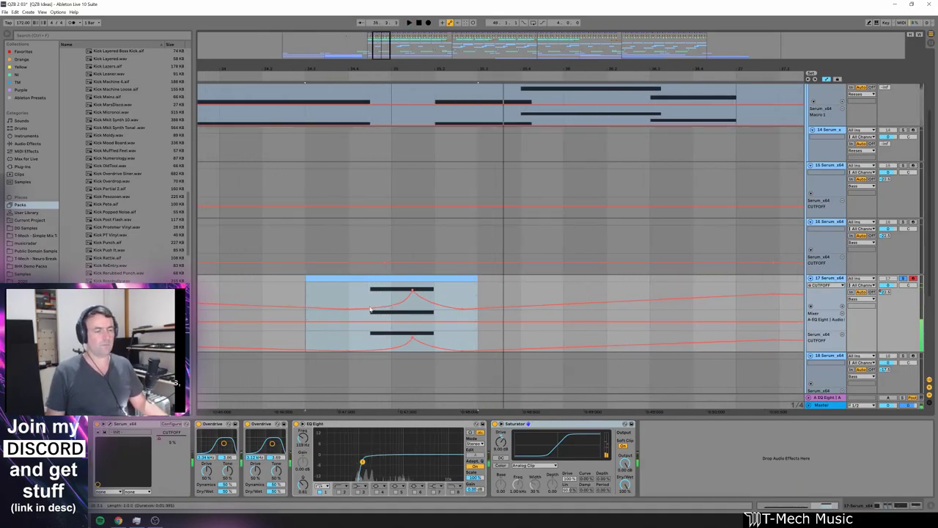
Step: Compare the first 17 Serum clip with both Overdrive devices deactivated and with both reactivated
left_click(217, 425)
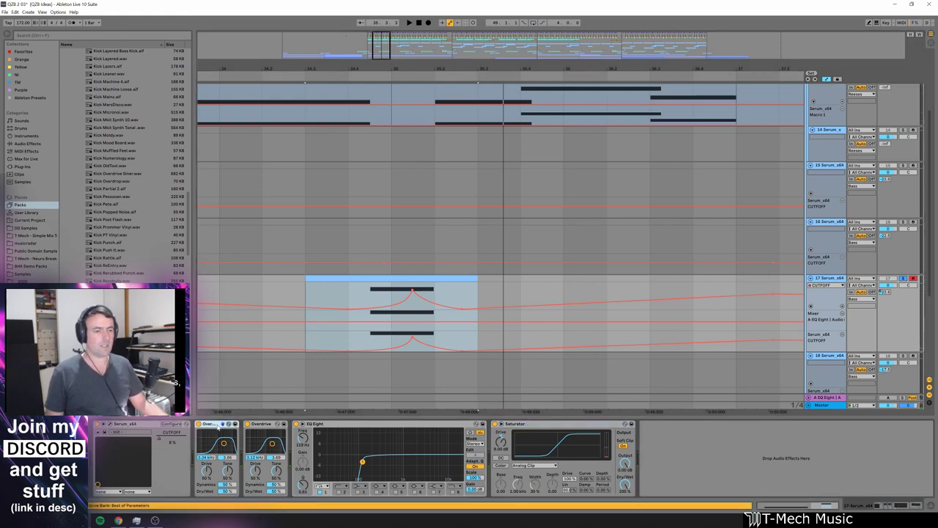
key("shift+Right")
key("0")
key("space")
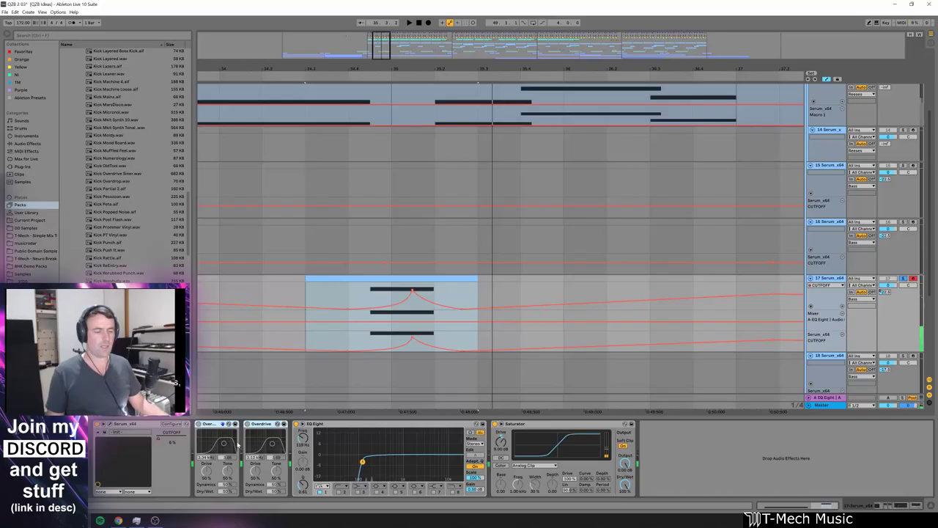
key("0")
key("space")
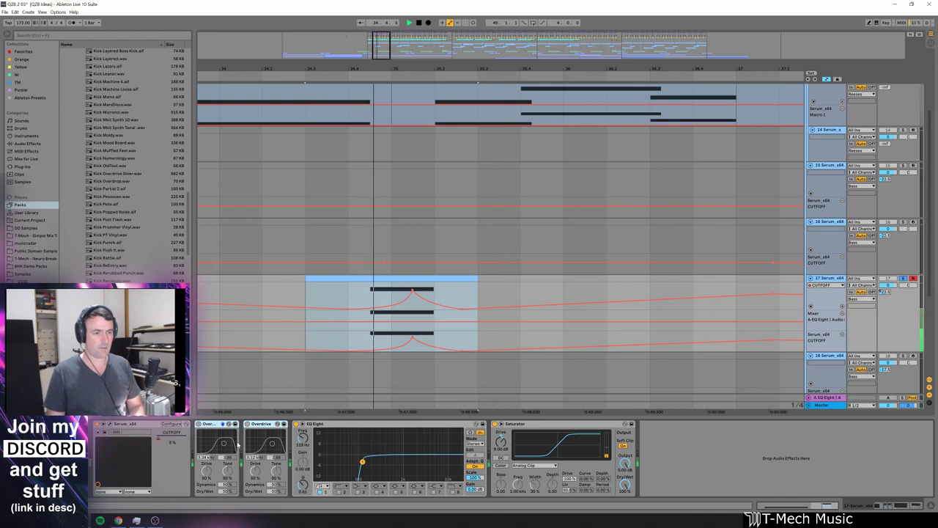
key("space")
key("space")
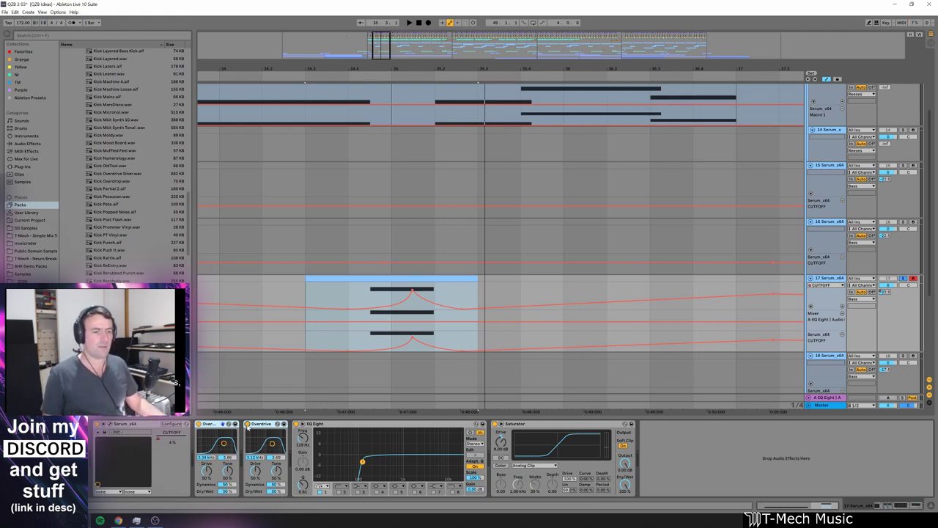
Step: Audition the 17 Serum clip while toggling each Overdrive separately, leaving both devices switched on
left_click(248, 424)
key("space")
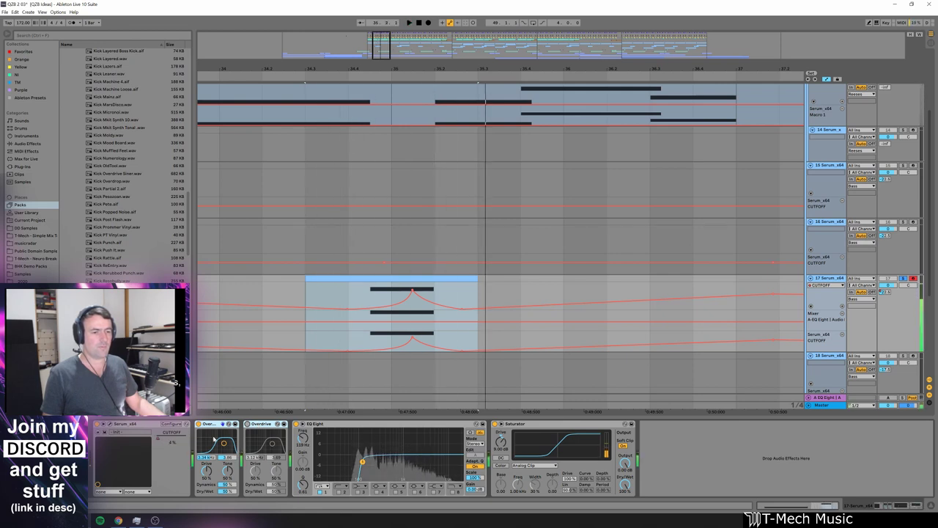
left_click(199, 424)
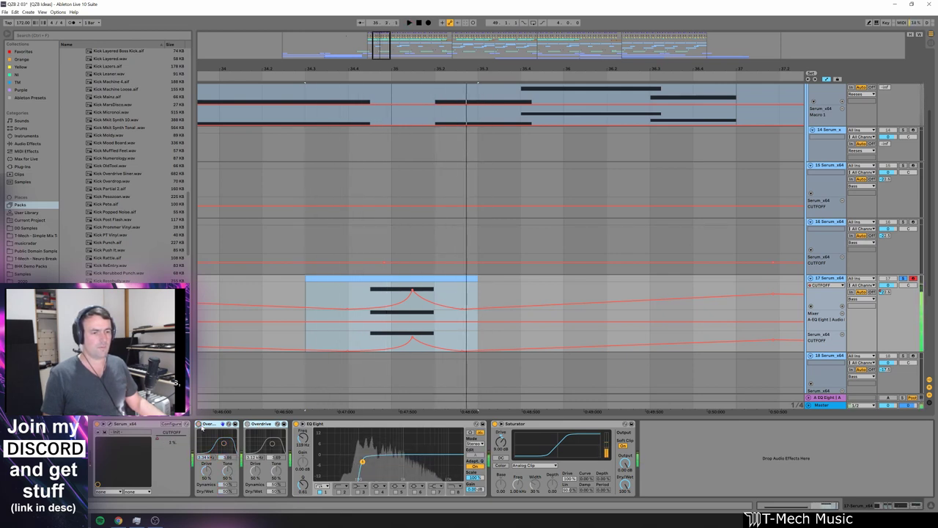
left_click(200, 424)
key("space")
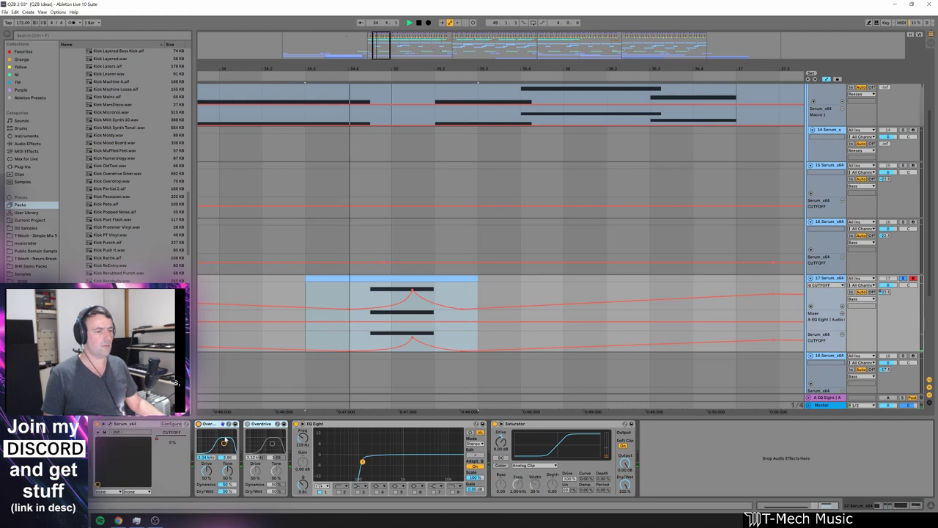
left_click(247, 424)
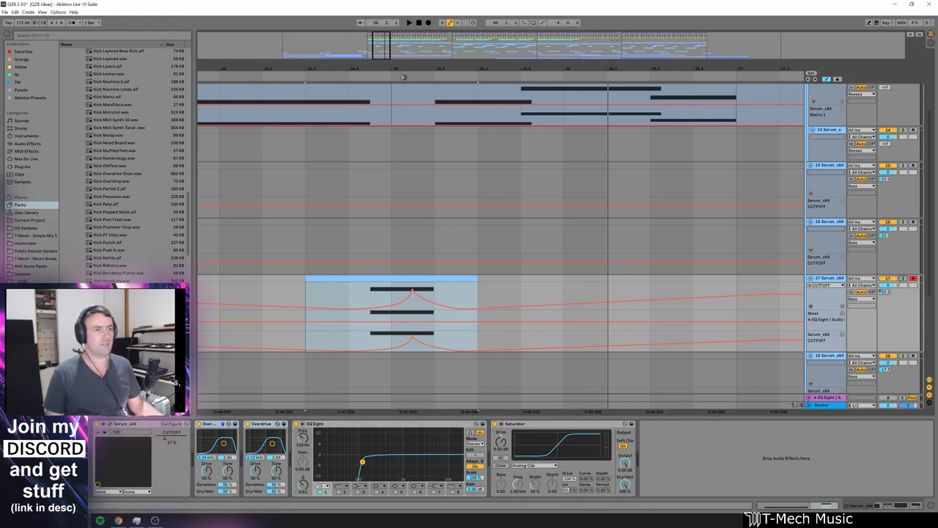
Step: Play the Intro Drop from just before the first 17 Serum clip to hear the layer alongside the other tracks
left_click_drag(412, 70, 412, 47)
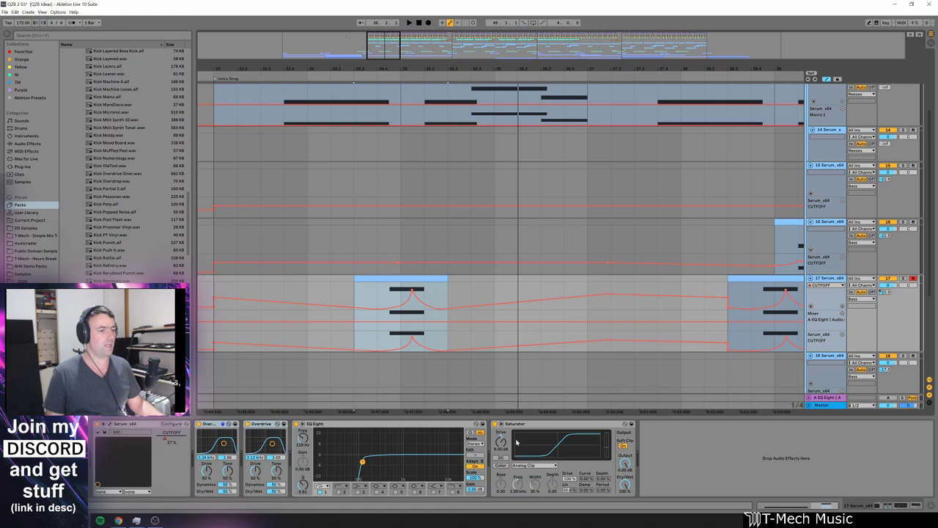
left_click(342, 293)
key("space")
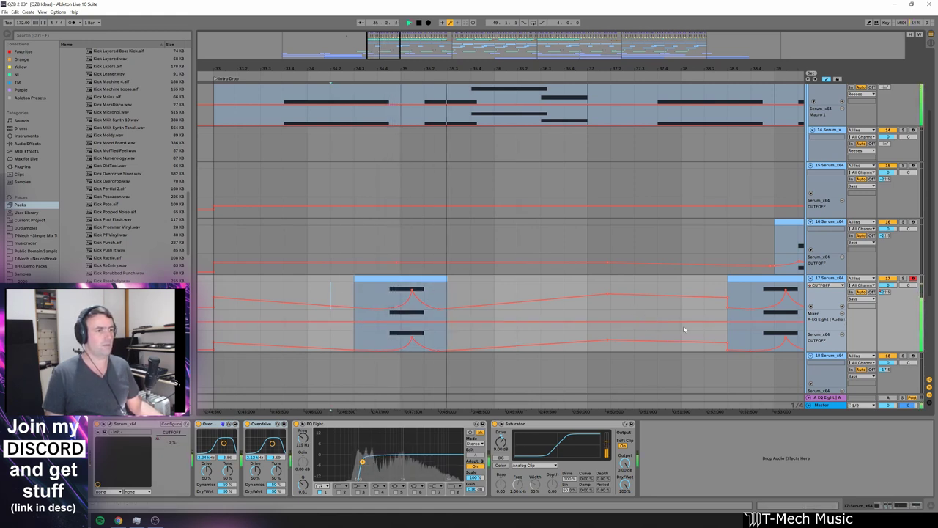
left_click_drag(648, 69, 520, 30)
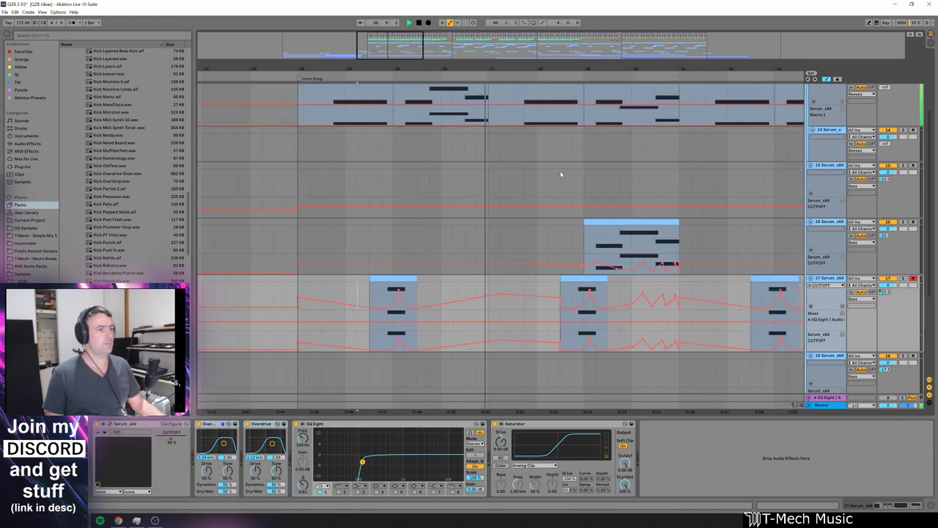
scroll(601, 234, "up", 4)
scroll(631, 293, "down", 3)
scroll(650, 301, "up", 2)
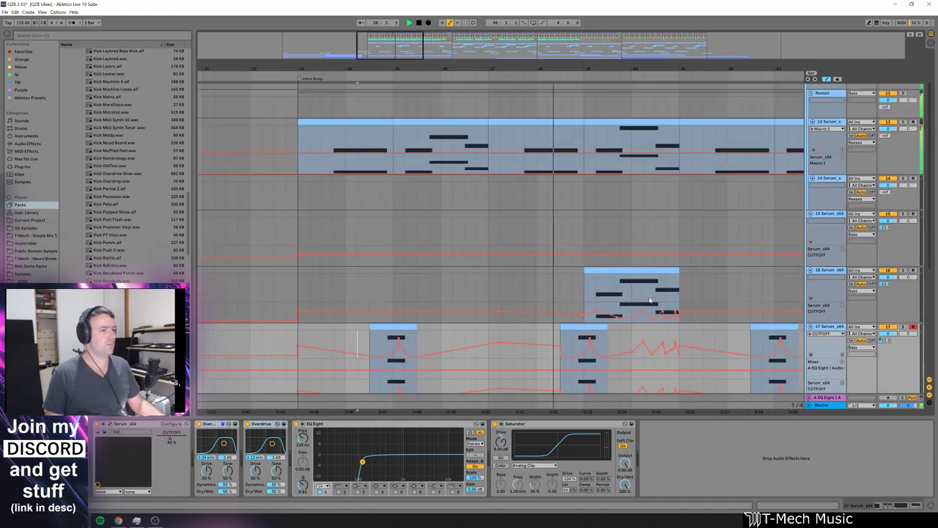
scroll(685, 290, "down", 2)
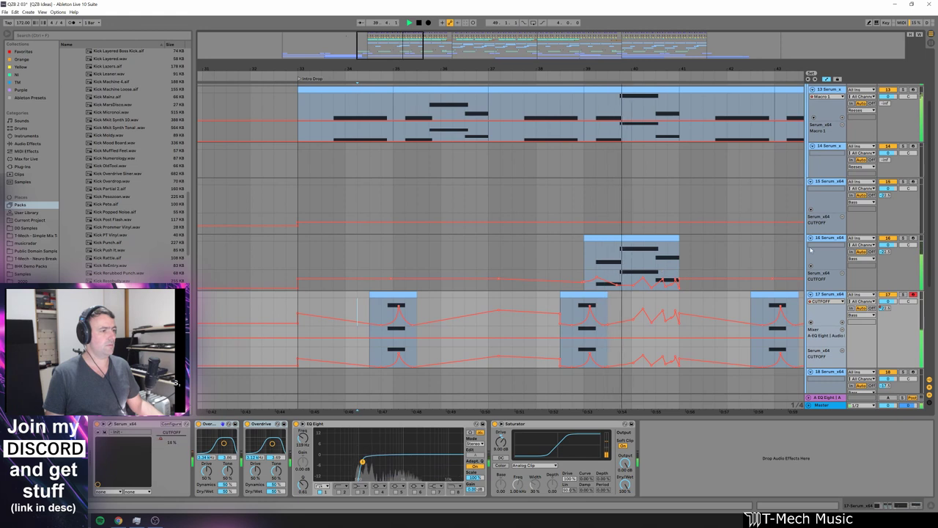
Step: Solo the 16 Serum track and play its clip at bar 39 in the Intro Drop
left_click(903, 238)
key("space")
key("space")
key("space")
left_click(614, 238)
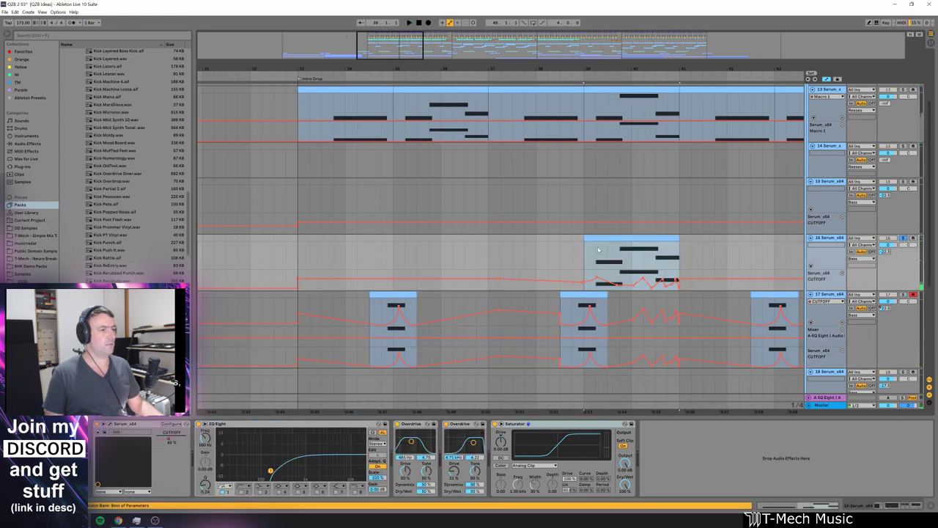
left_click(594, 255)
key("space")
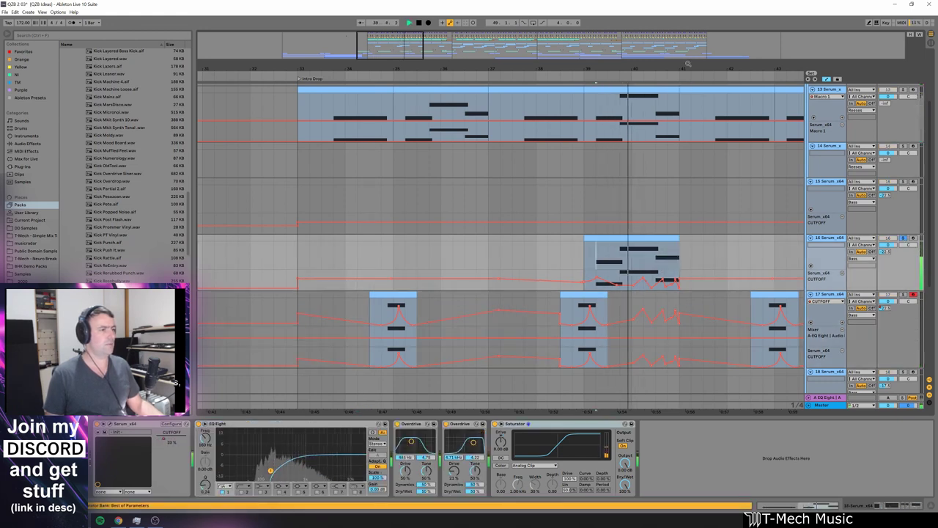
Step: Audition the 16 Serum clip at bar 39 with both of its Overdrive devices deactivated
key("space")
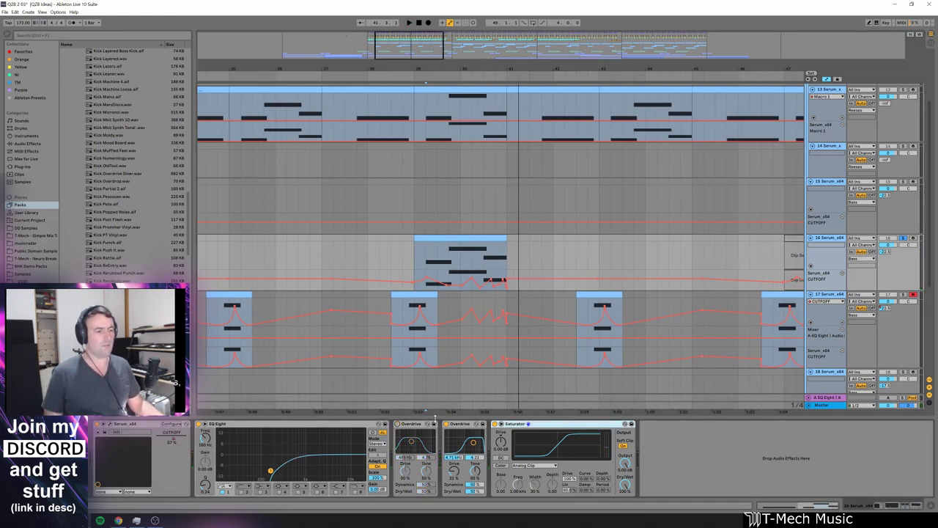
left_click(447, 424)
left_click(468, 238)
key("space")
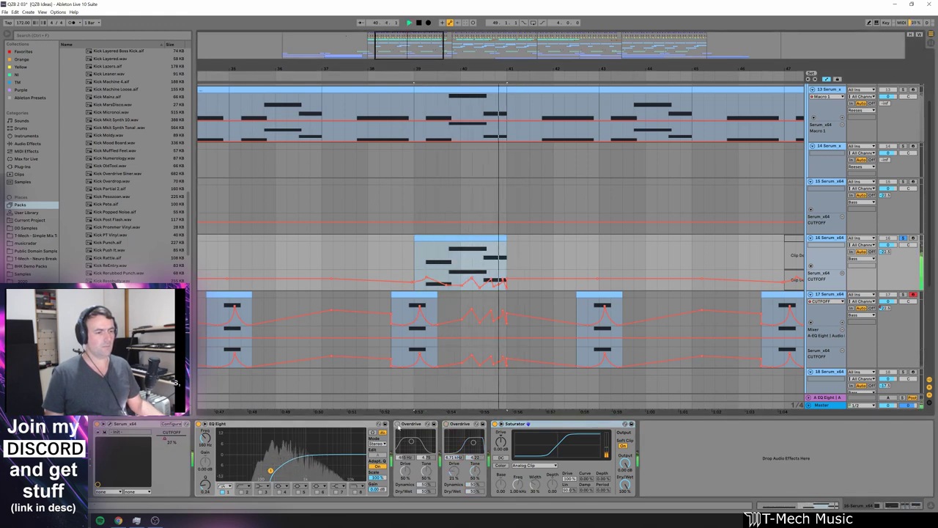
key("space")
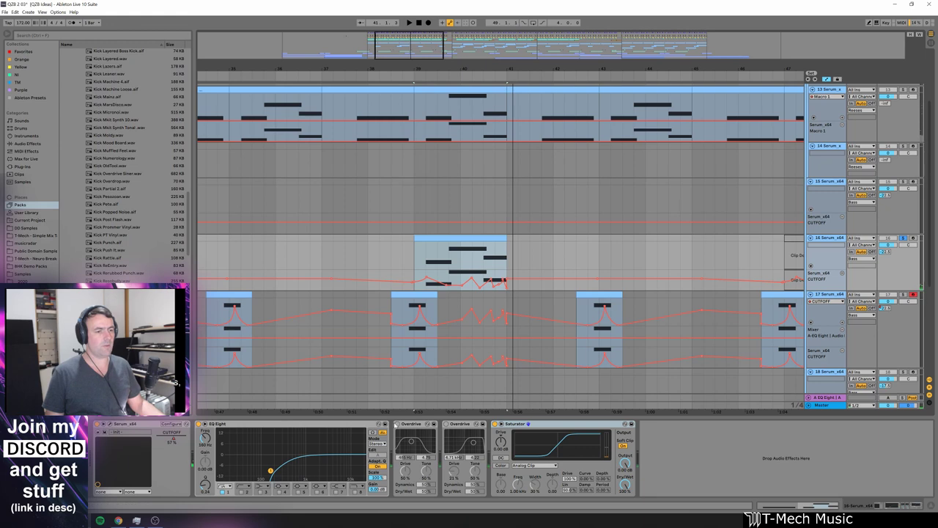
Step: Reactivate both Overdrive devices on the 16 Serum track and replay the clip for comparison
left_click(398, 424)
left_click(446, 424)
key("space")
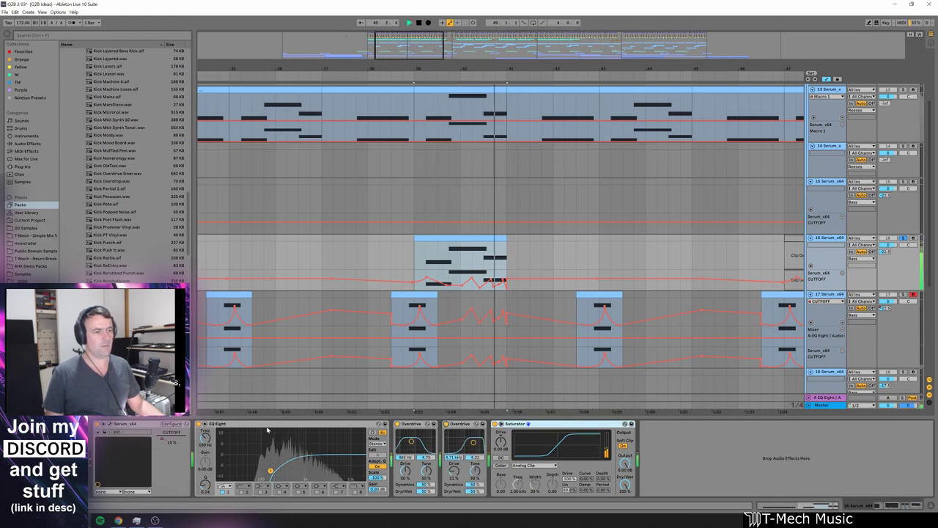
key("space")
Step: Open the 16 Serum patch's modulation matrix, arm the track, and lower then restore the output of LFO 8's master tuning modulation
left_click(111, 423)
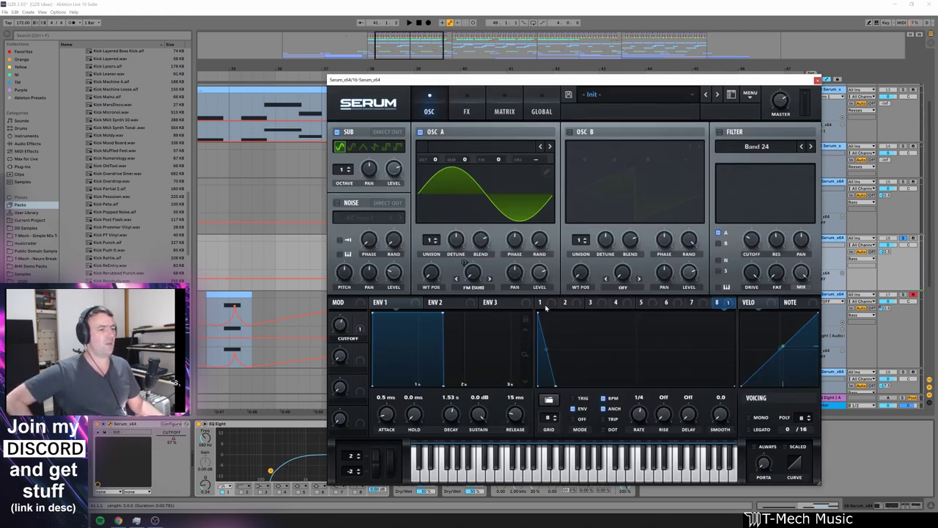
left_click(501, 113)
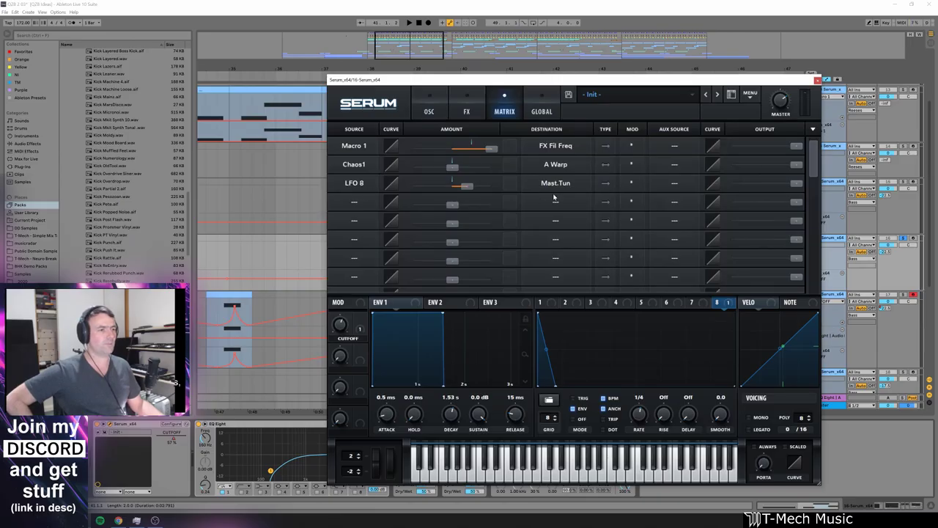
left_click(913, 239)
left_click_drag(796, 183, 732, 186)
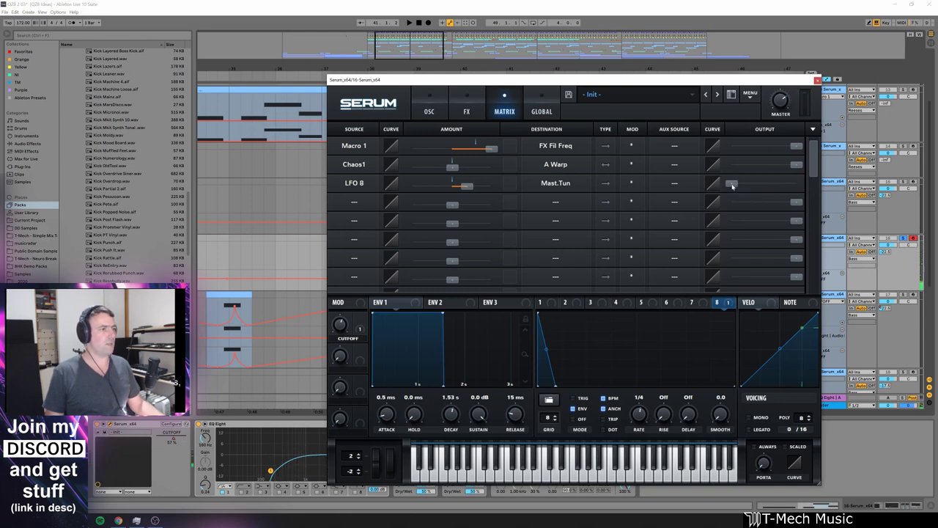
left_click_drag(732, 185, 875, 188)
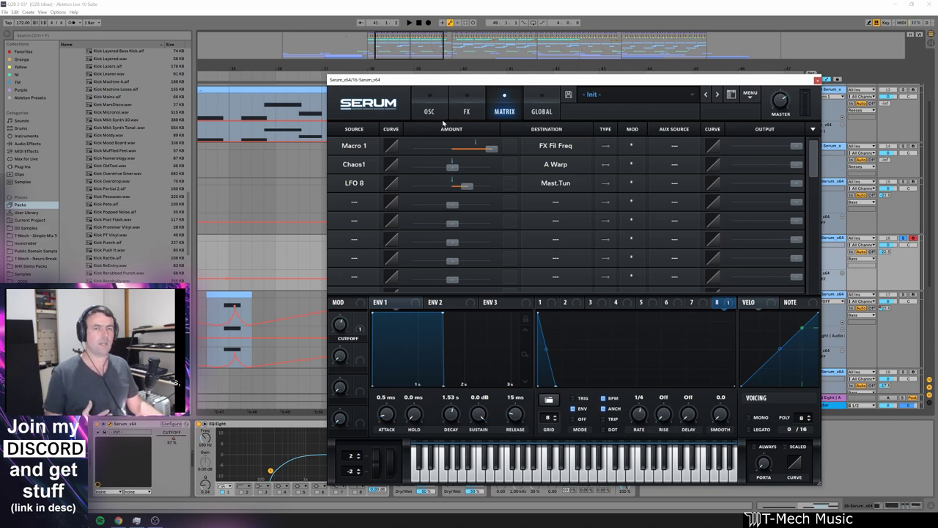
Step: Review the 16 Serum patch's oscillators and effects, including the distortion's X-Shaper A curve, and return to the oscillators
left_click(433, 112)
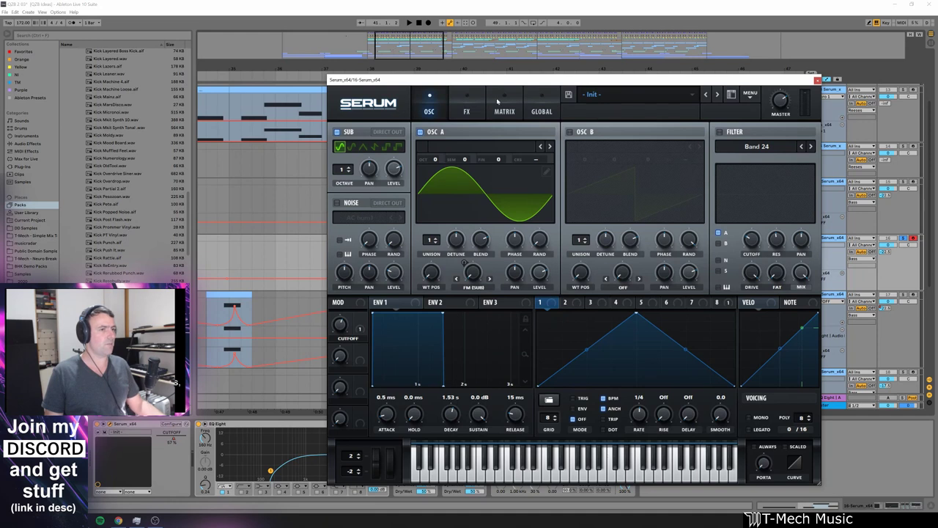
left_click(467, 111)
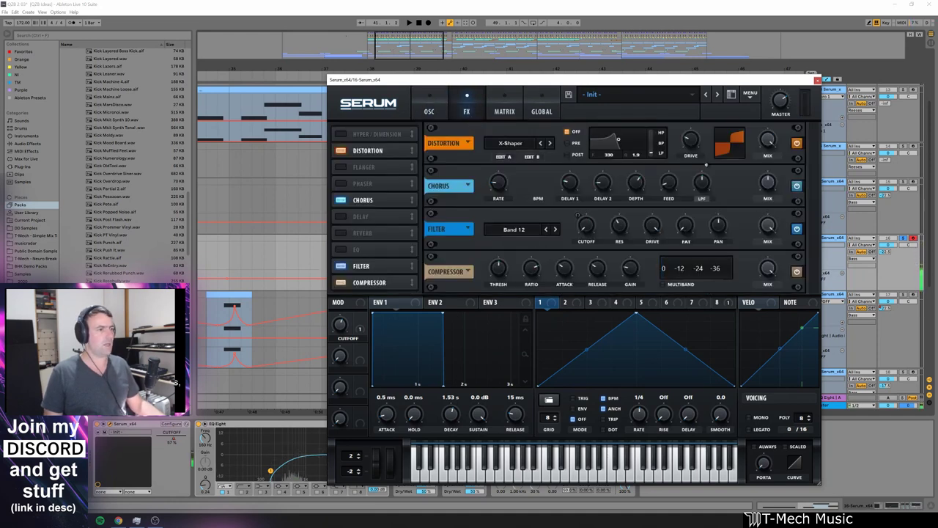
left_click(504, 156)
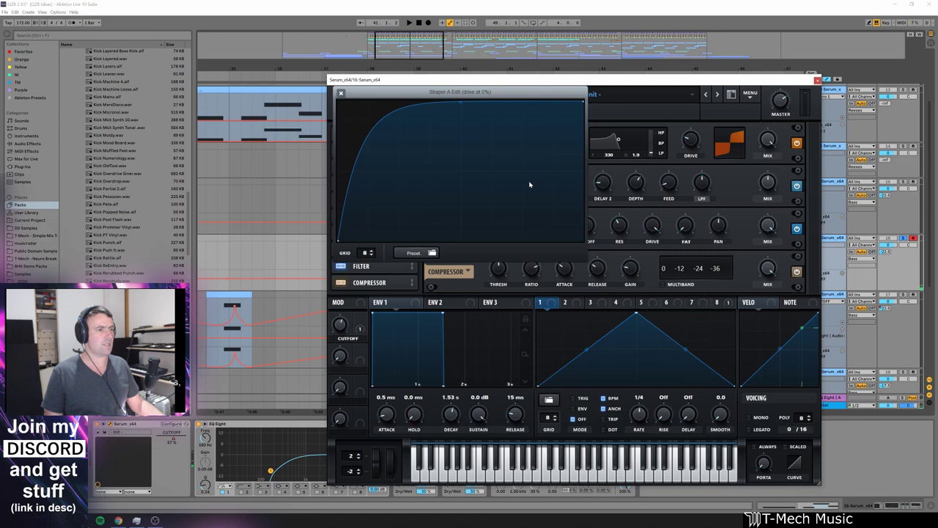
left_click(340, 94)
left_click(429, 112)
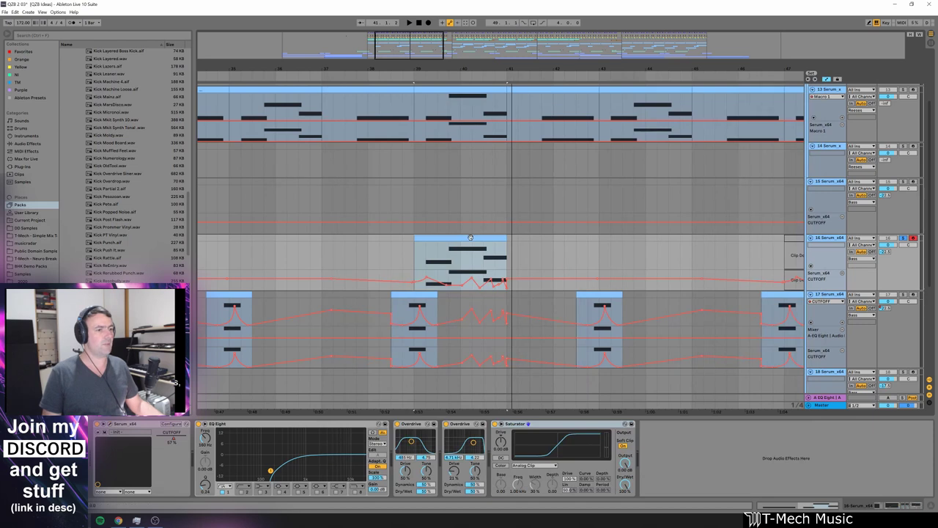
Step: Play the 17 Serum clip just before bar 39 soloed, and replay the passage with only 16 Serum soloed
left_click(522, 305)
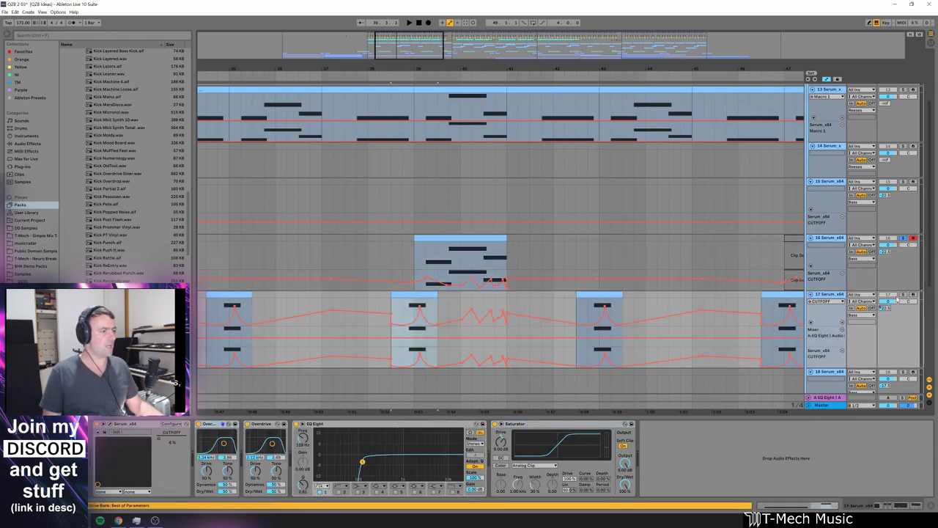
key("space")
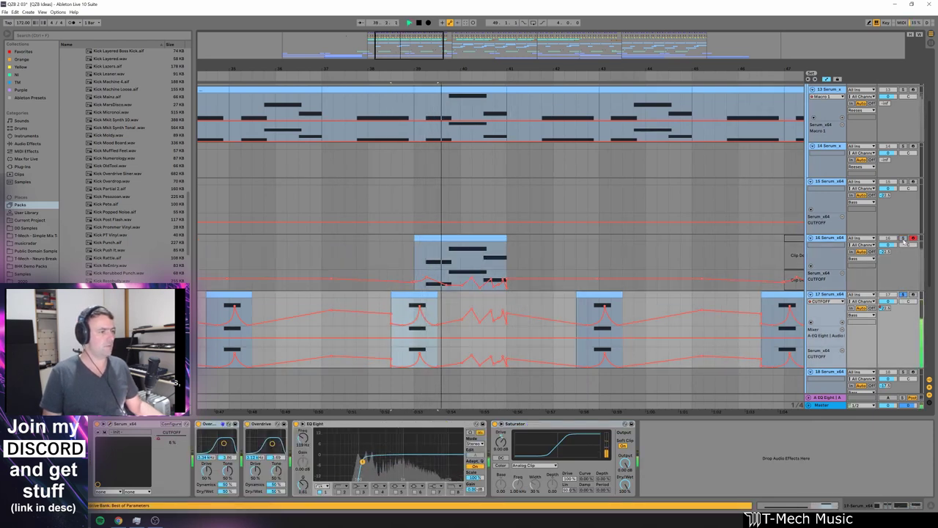
left_click(903, 239)
key("space")
key("space")
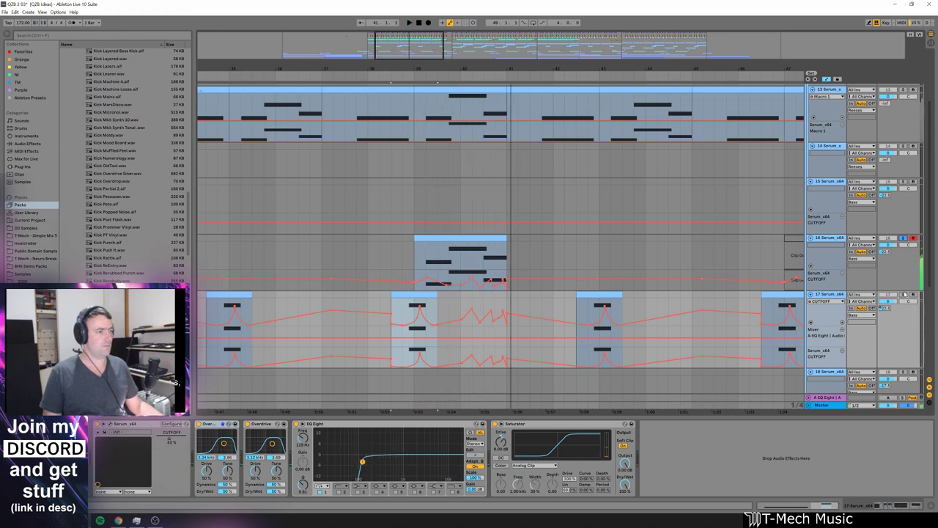
Step: Solo 17 Serum alongside 16 Serum and play the two layers together over the same bars
left_click(904, 294)
key("space")
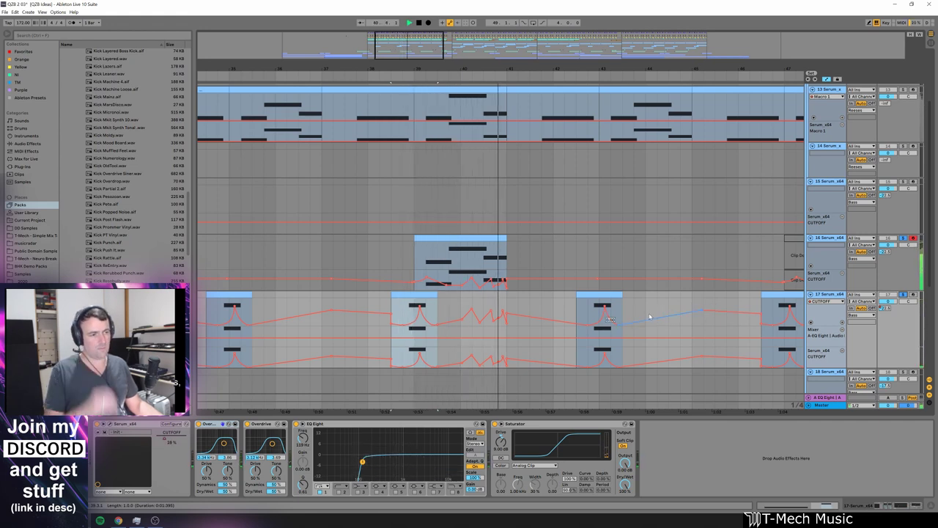
key("space")
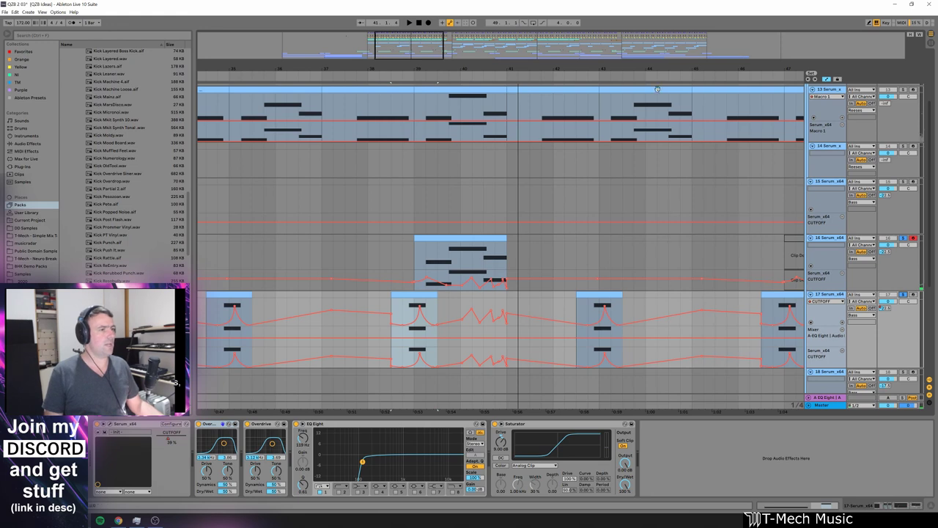
Step: Solo the 15 Serum track and play its first clip in the Main section
left_click_drag(612, 69, 371, 44)
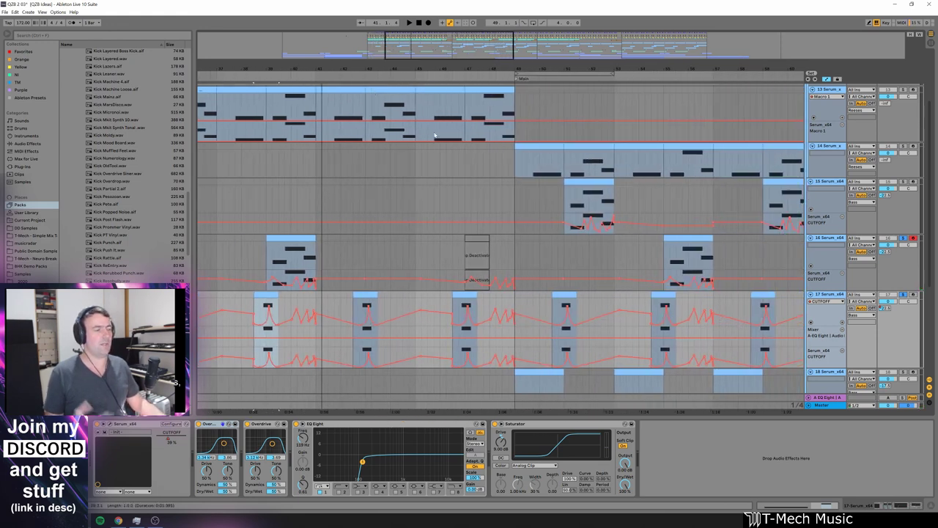
left_click_drag(541, 70, 427, 38)
scroll(472, 306, "down", 2)
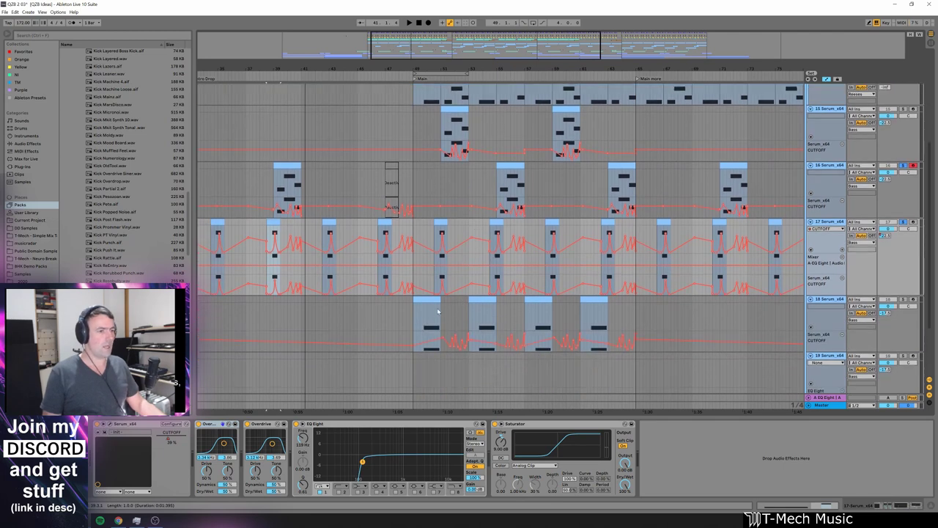
left_click(438, 313)
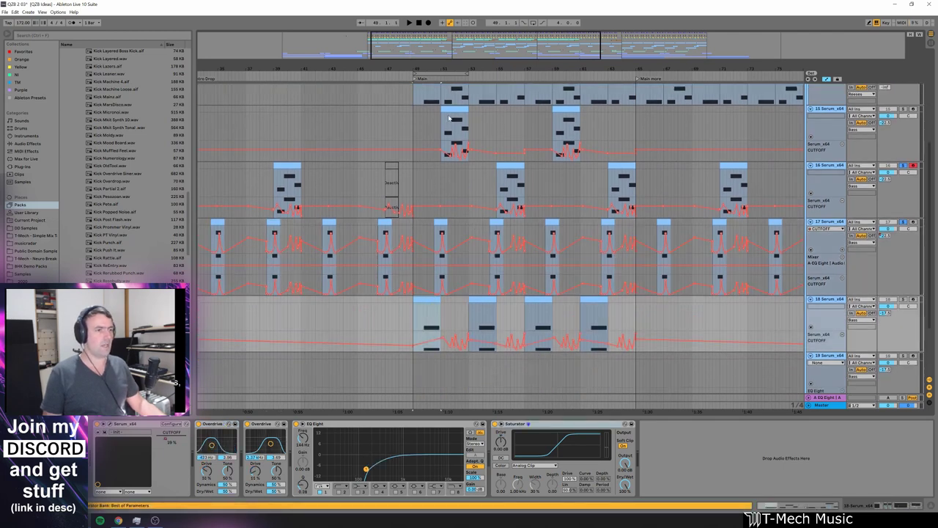
left_click(454, 107)
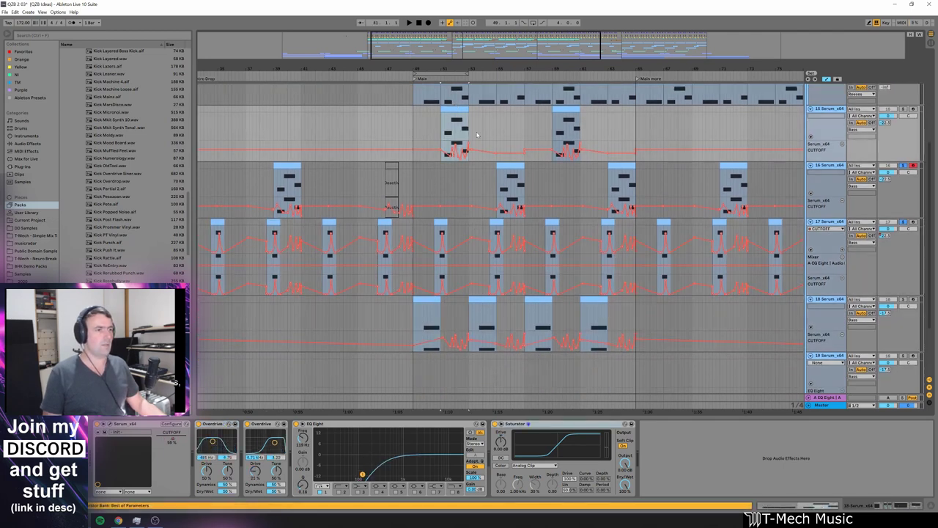
left_click(902, 110)
key("space")
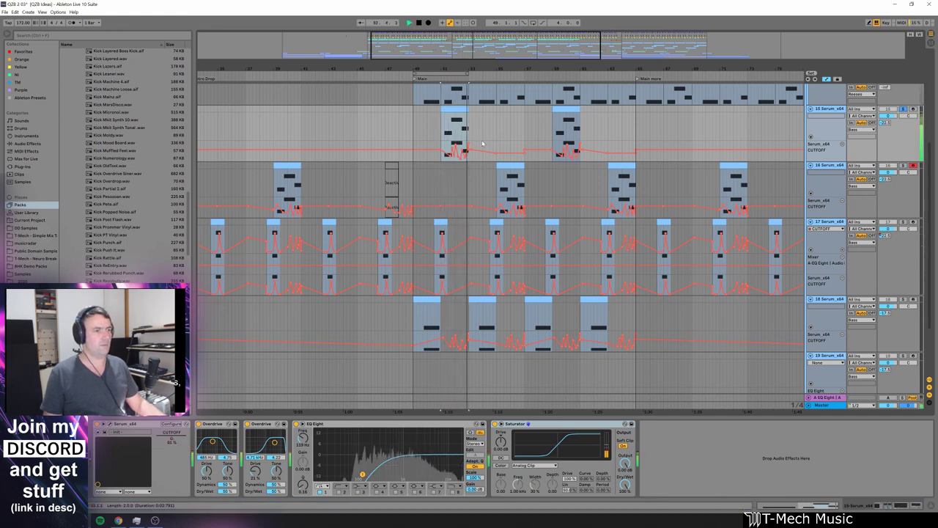
key("space")
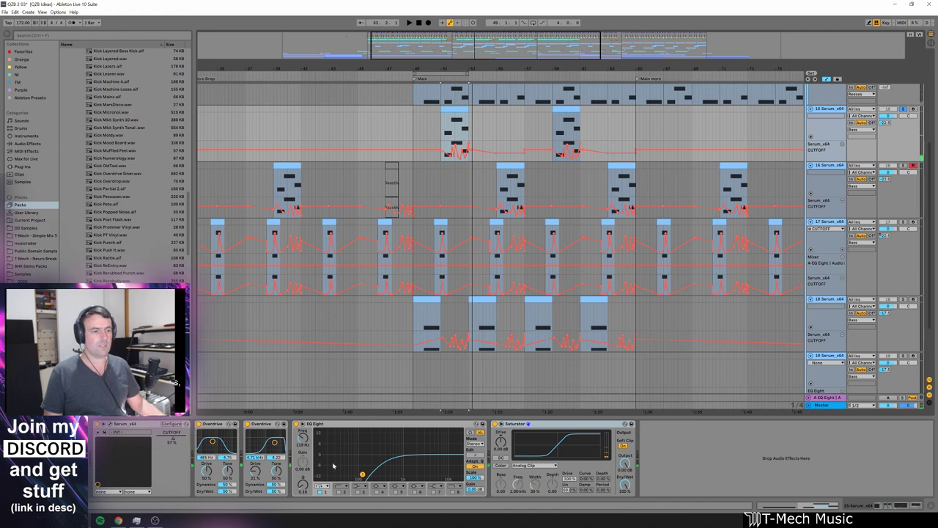
Step: Compare the 16 and 15 Serum device chains, and play the first 15 Serum clip with both Overdrive devices deactivated
left_click(502, 189)
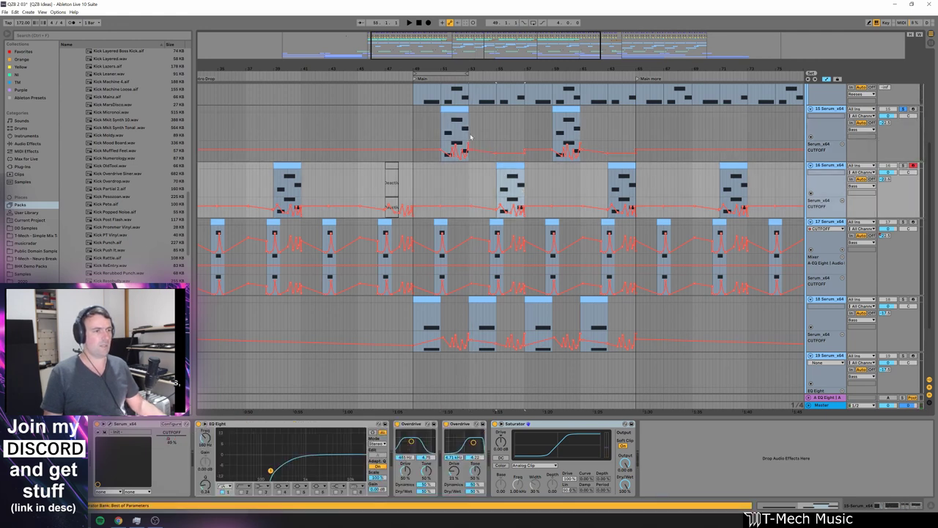
left_click(458, 109)
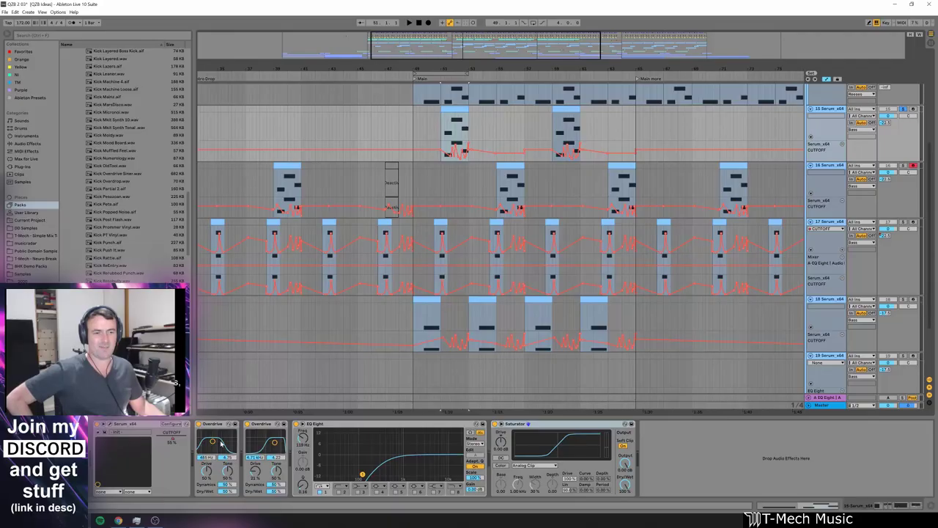
left_click(199, 425)
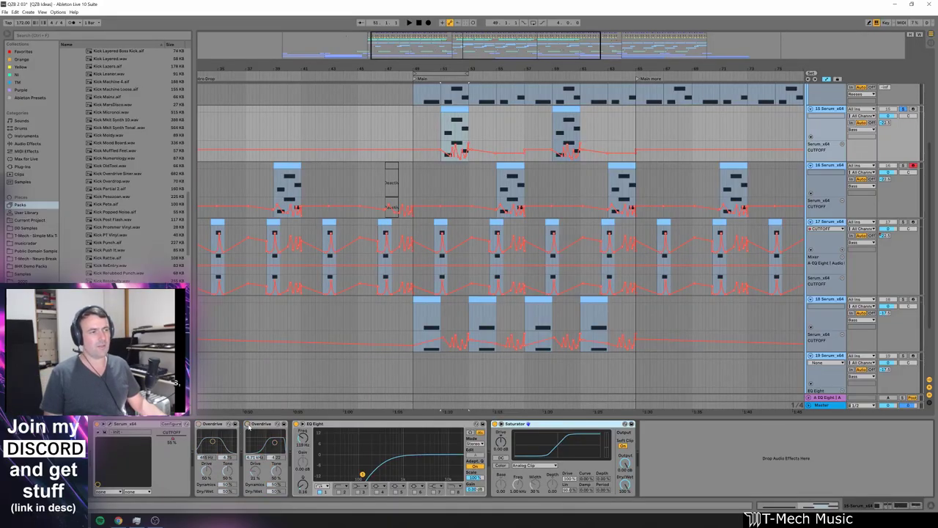
key("space")
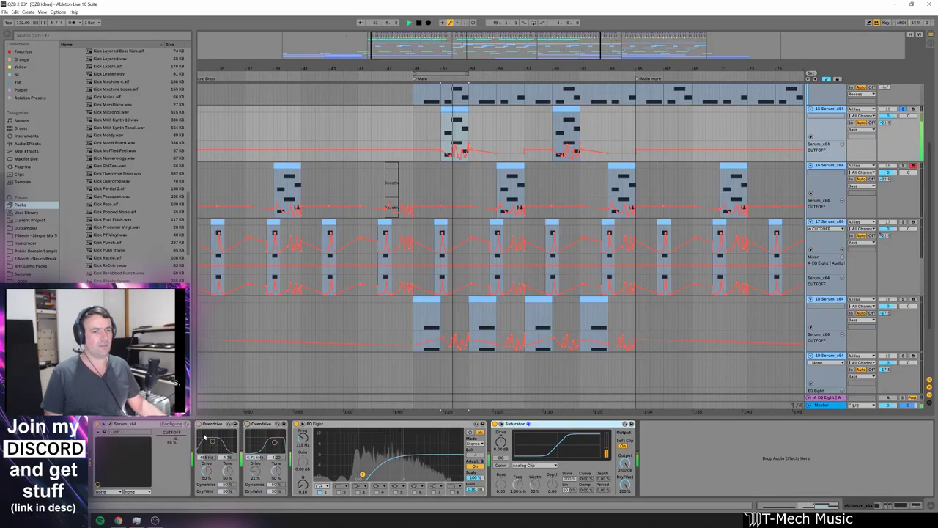
key("space")
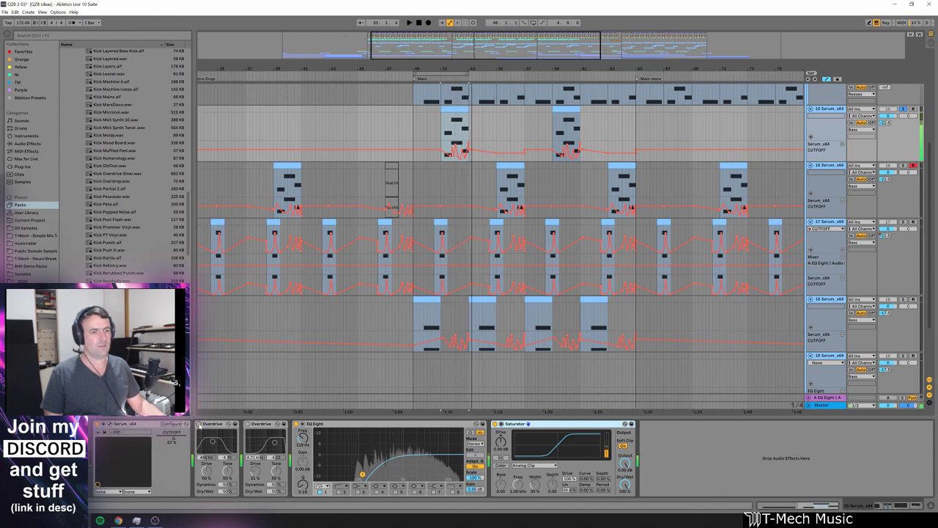
Step: Reactivate both Overdrive devices on the 15 Serum track and replay its first clip
left_click(199, 424)
left_click(248, 425)
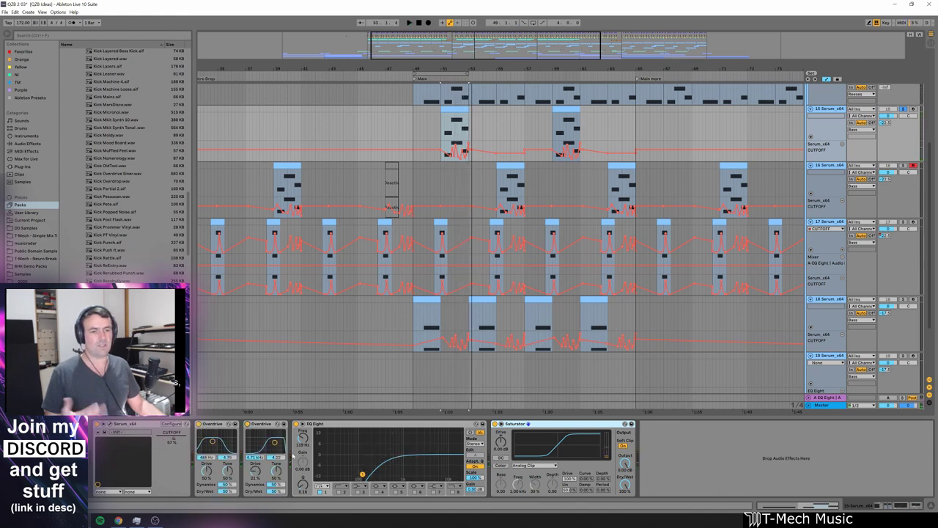
key("space")
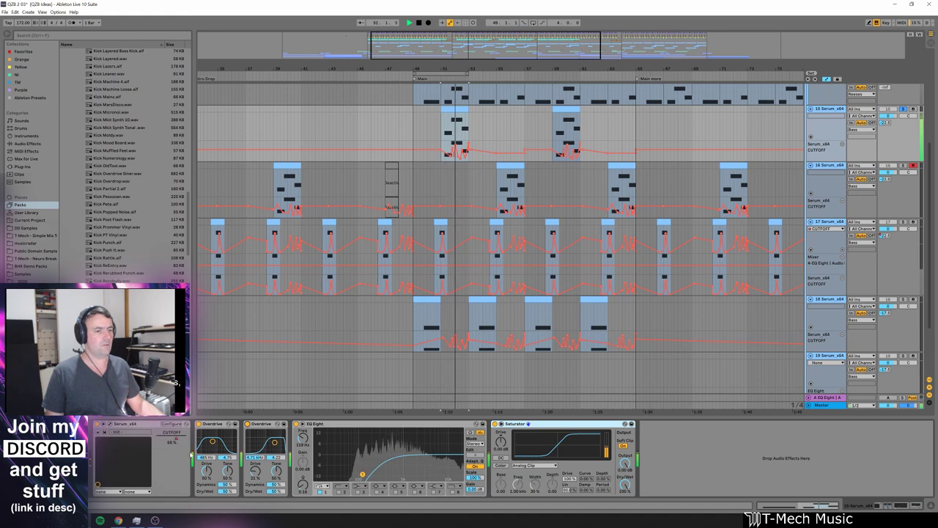
key("space")
Step: Open the 15 Serum patch to examine its oscillators and start playing its clip with the synth in view
left_click(110, 424)
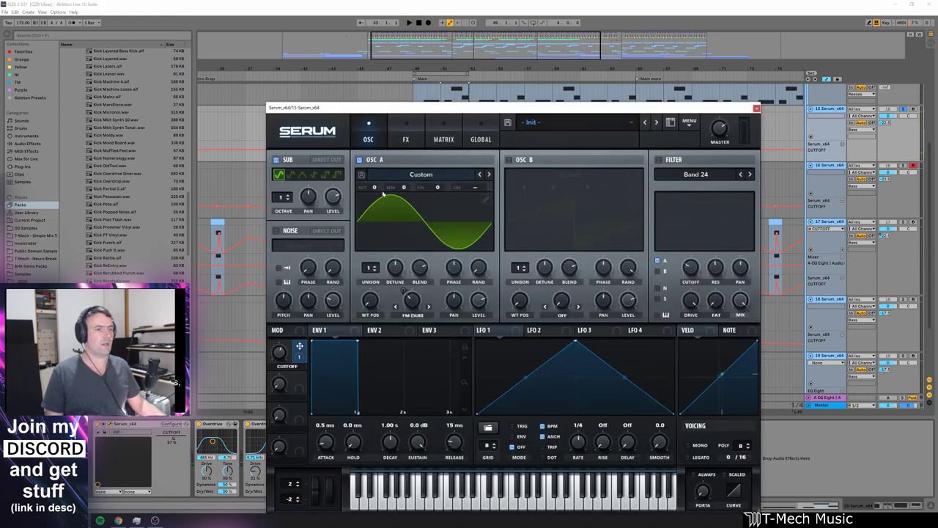
left_click_drag(414, 108, 419, 81)
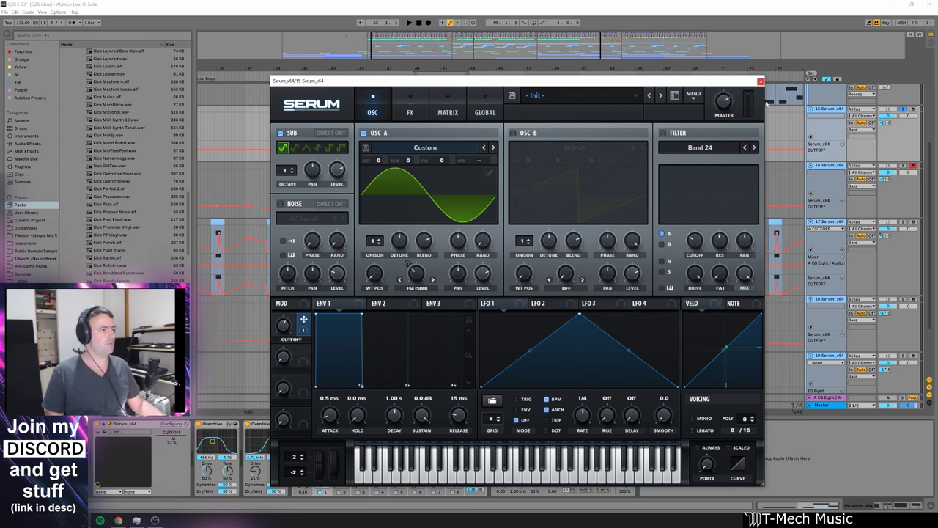
left_click(761, 82)
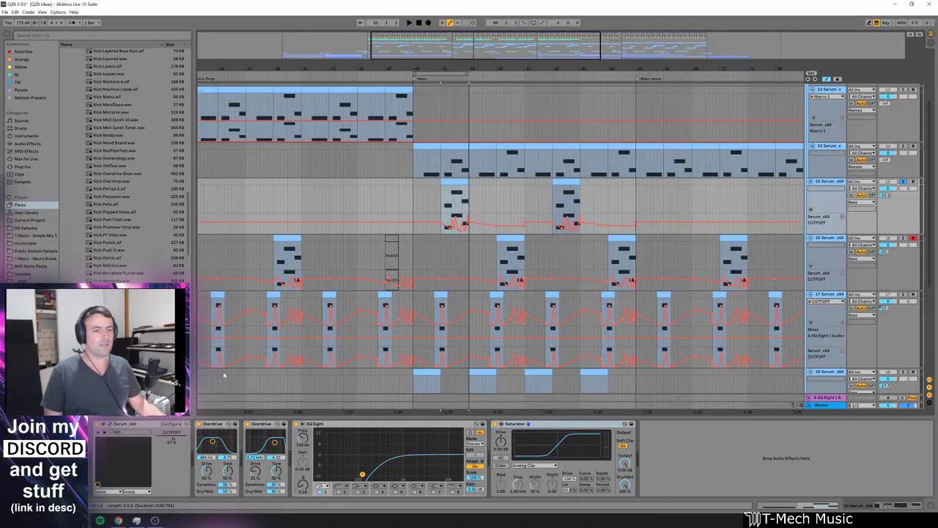
left_click(109, 425)
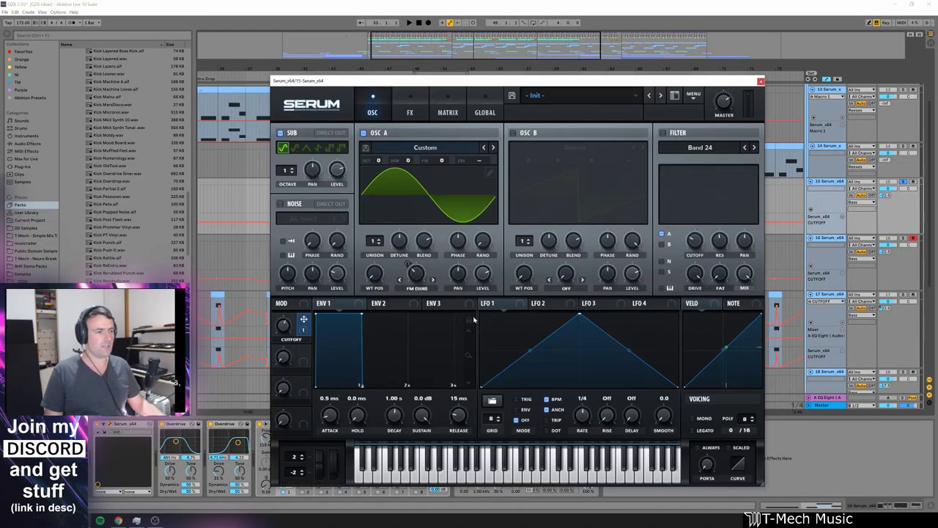
key("space")
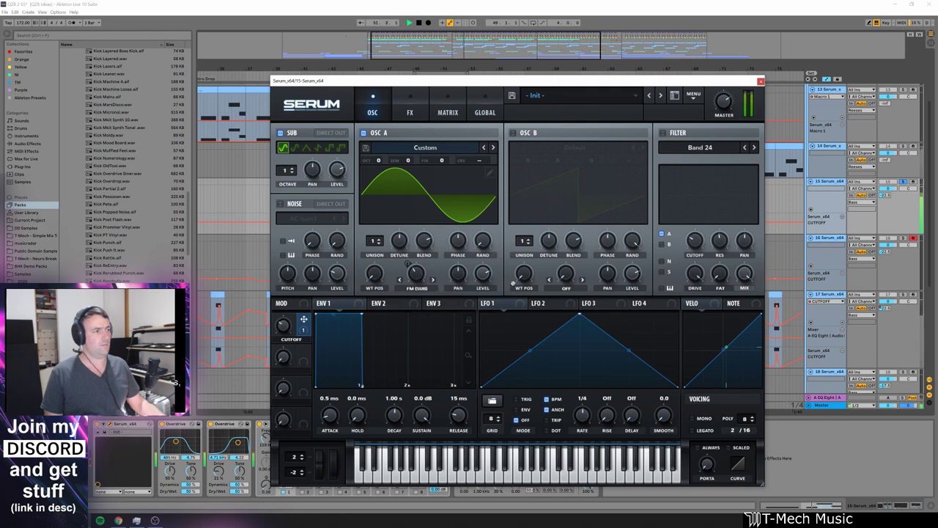
Step: Close the 15 Serum synth window, then solo the 18 Serum track and audition its first clip in the Main section
left_click(761, 80)
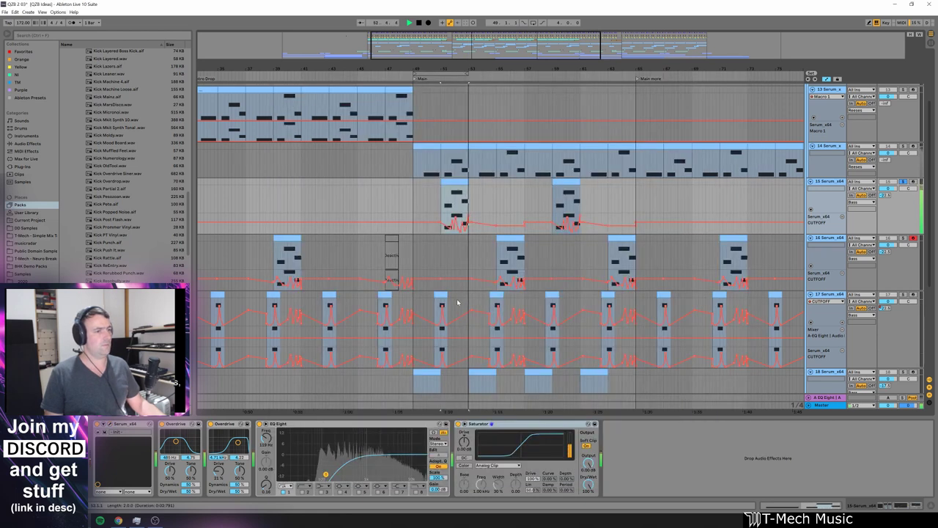
scroll(457, 301, "down", 3)
scroll(505, 237, "down", 3)
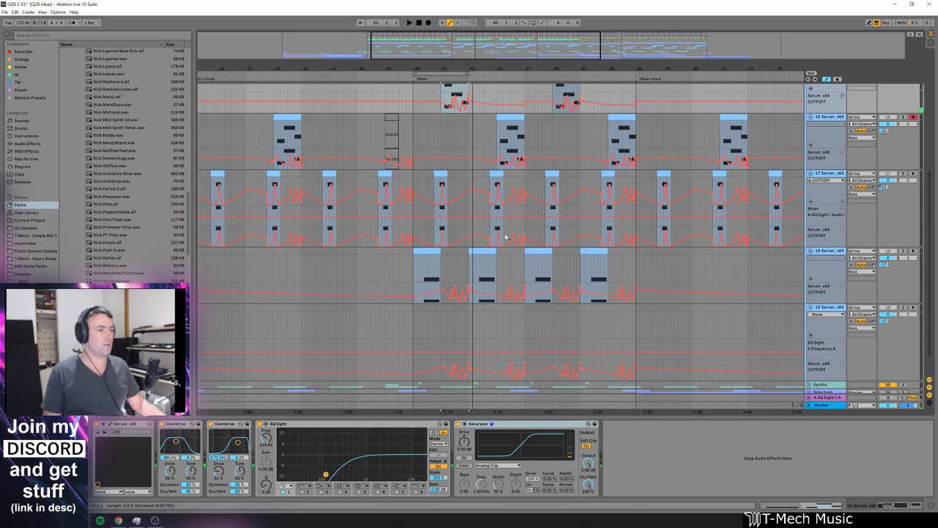
left_click(431, 251)
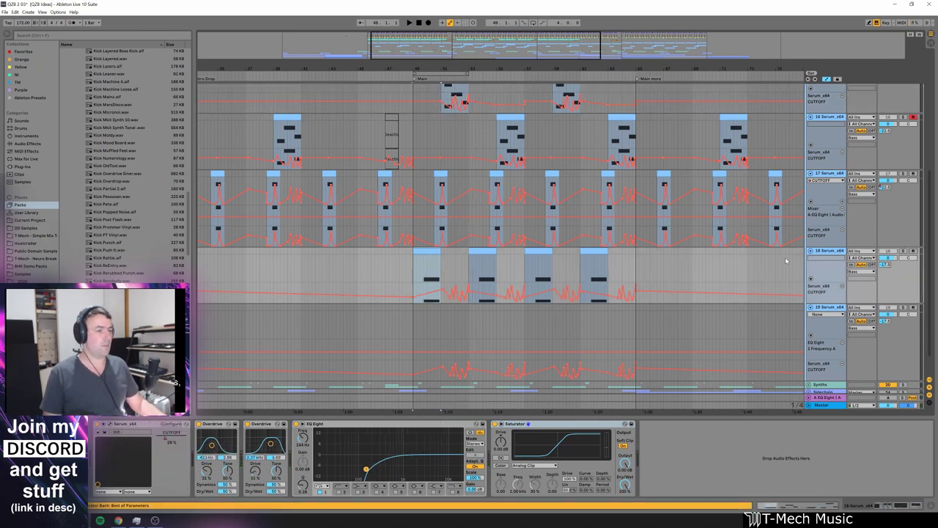
left_click(903, 251)
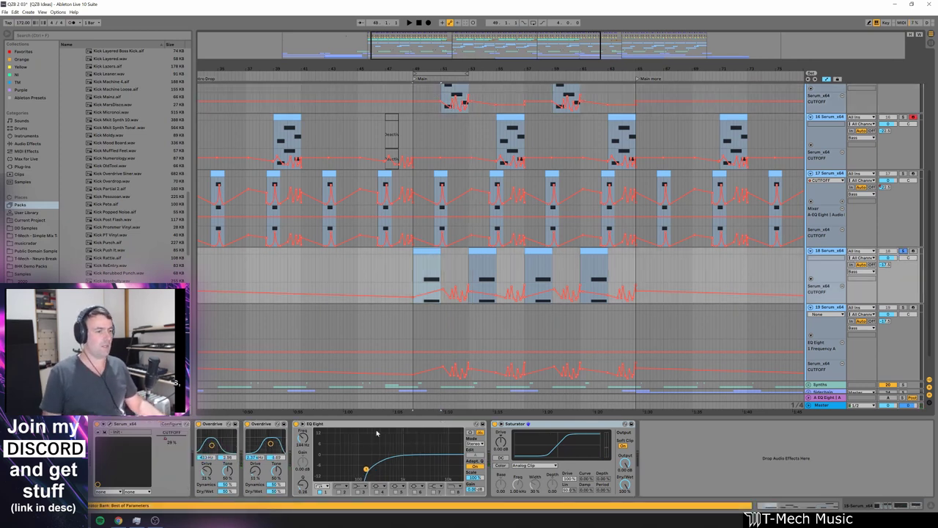
key("space")
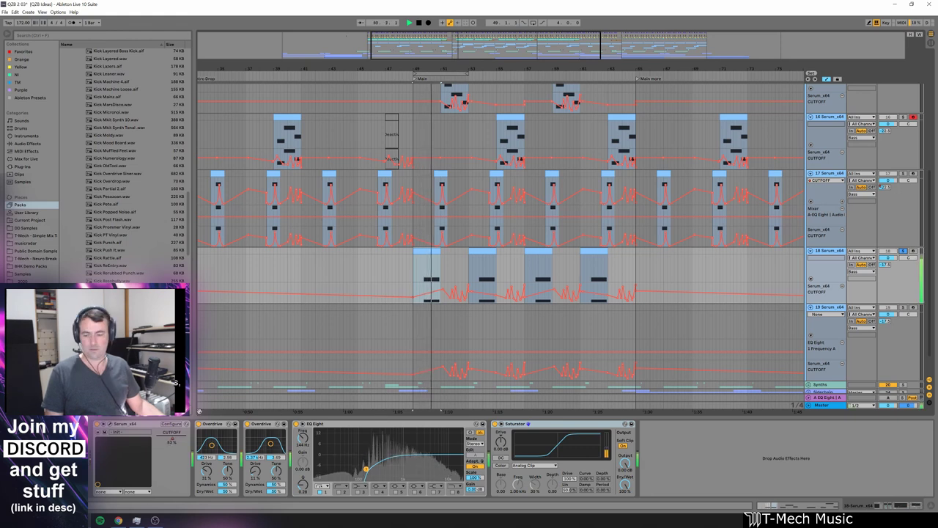
key("space")
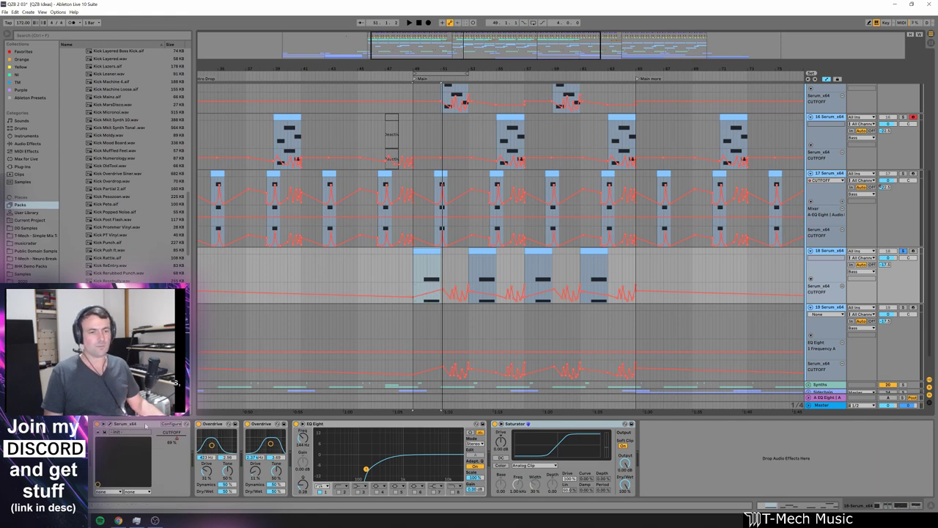
Step: Open the 18 Serum patch and examine its oscillators, effects rack and X-Shaper distortion curve, then close the synth window
left_click(110, 424)
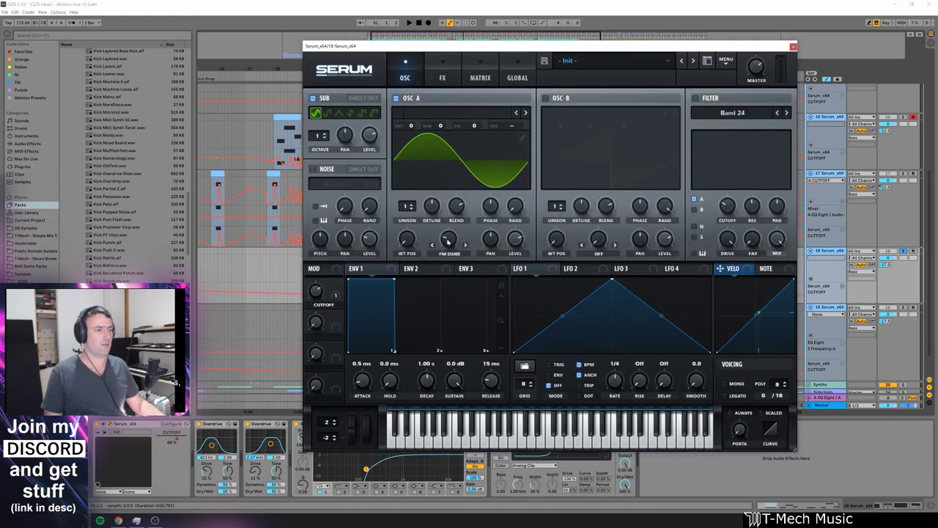
left_click(445, 78)
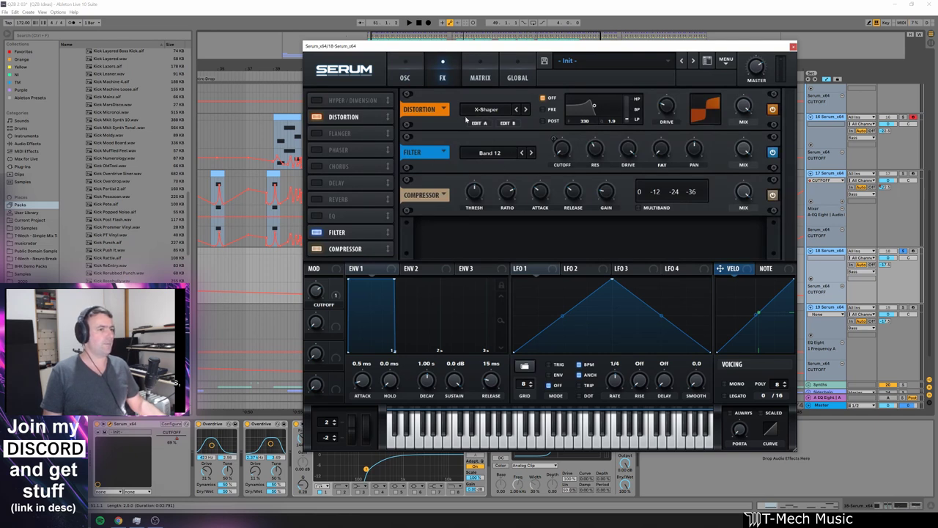
left_click(403, 79)
left_click(444, 80)
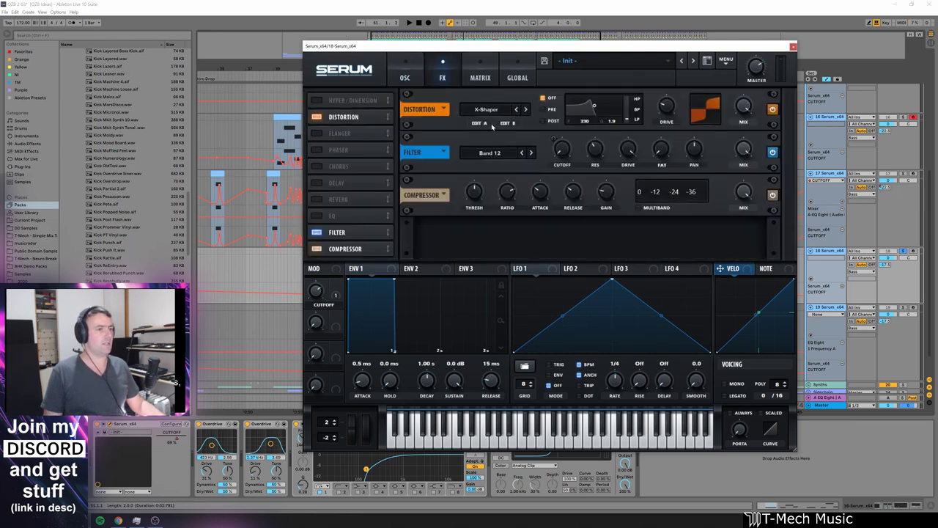
left_click(480, 123)
left_click(316, 58)
left_click(404, 78)
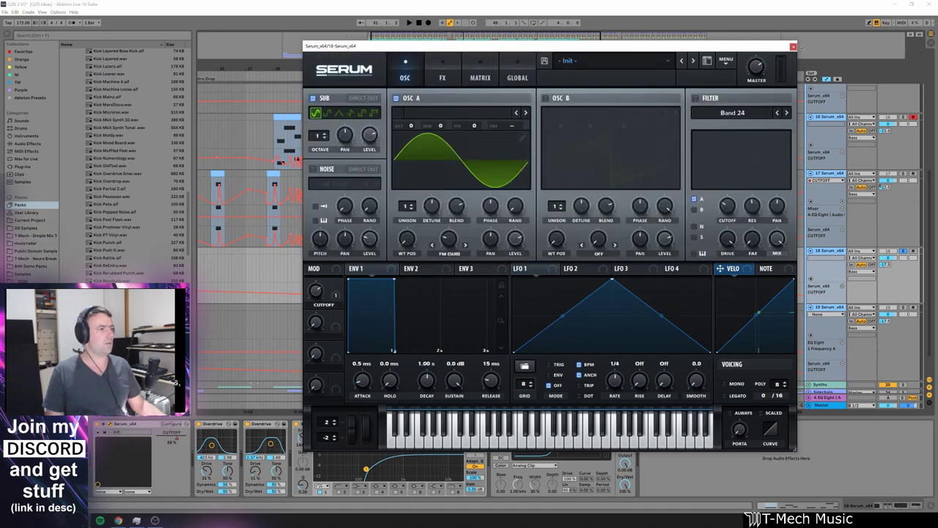
left_click(793, 46)
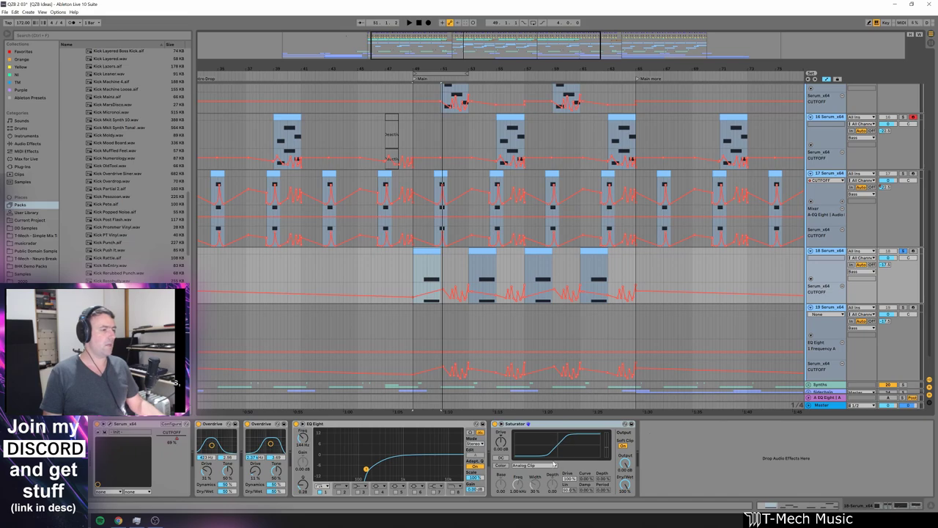
Step: Play the Bass group on its own from just before the Main section to hear all bass layers together
scroll(409, 297, "up", 3)
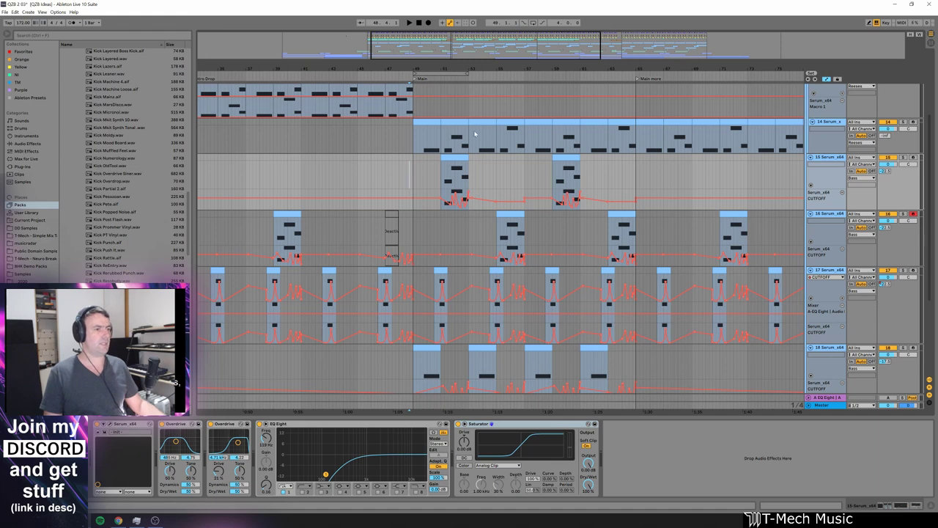
left_click(407, 139)
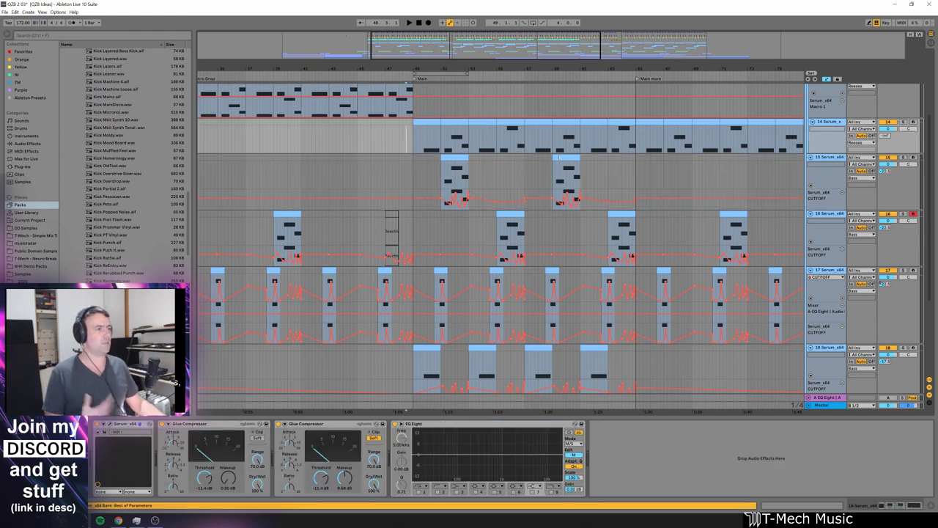
scroll(726, 176, "up", 2)
scroll(774, 198, "up", 2)
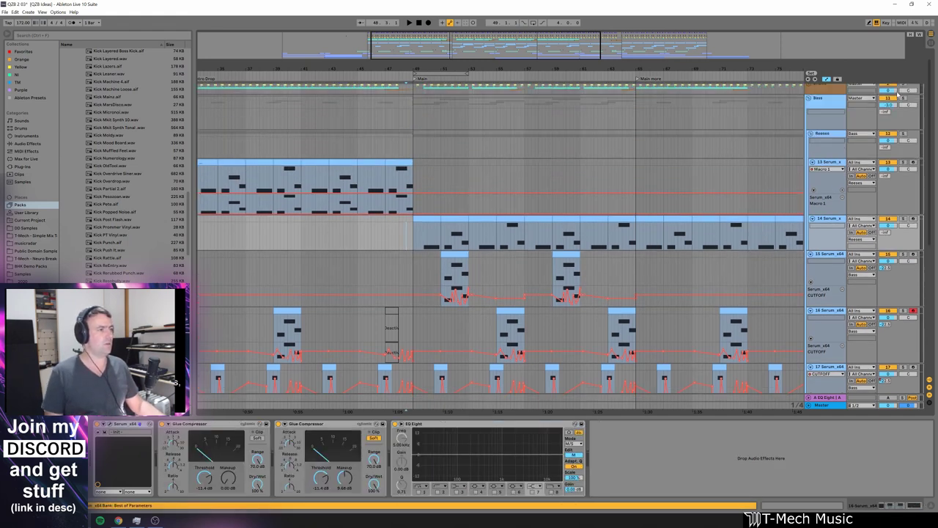
left_click(407, 115)
key("space")
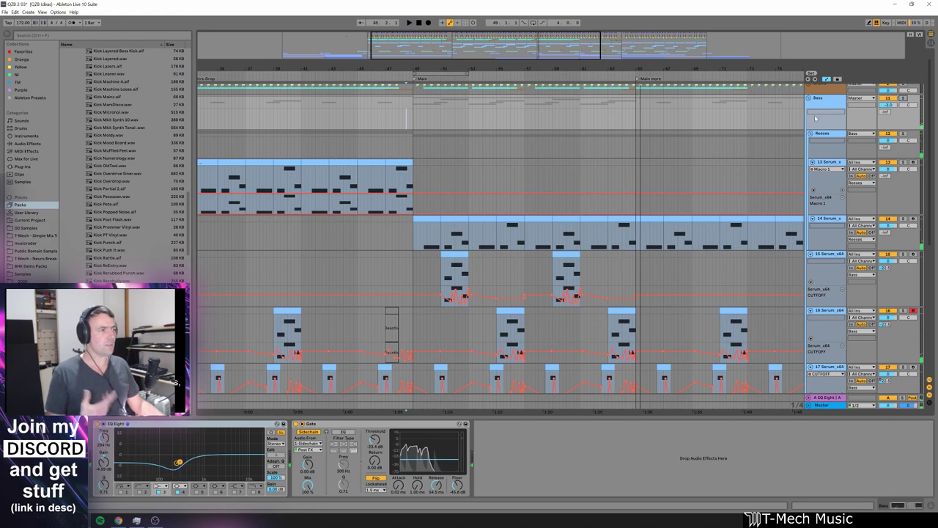
Step: Clear the Bass group's solo, collapse the group, and expand the Sidechain group with the whole arrangement in view
left_click(906, 98)
left_click(809, 99)
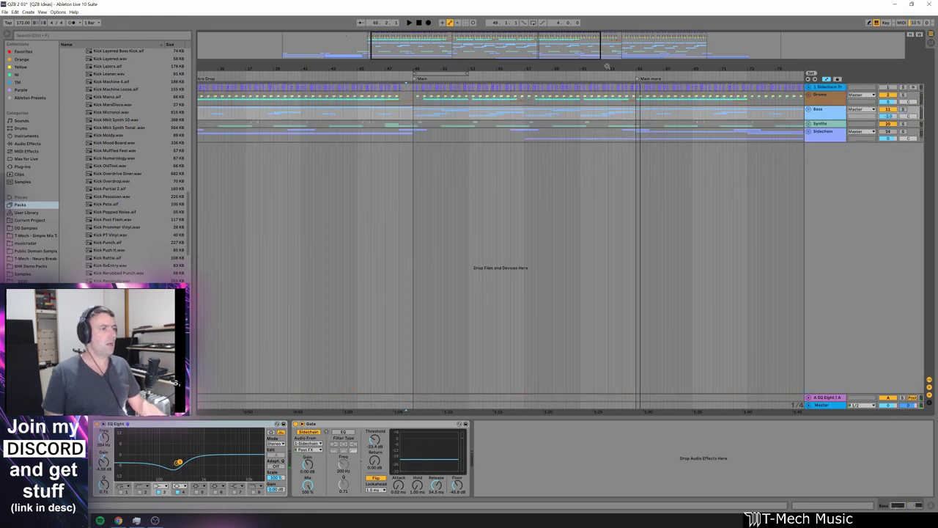
left_click_drag(606, 67, 487, 38)
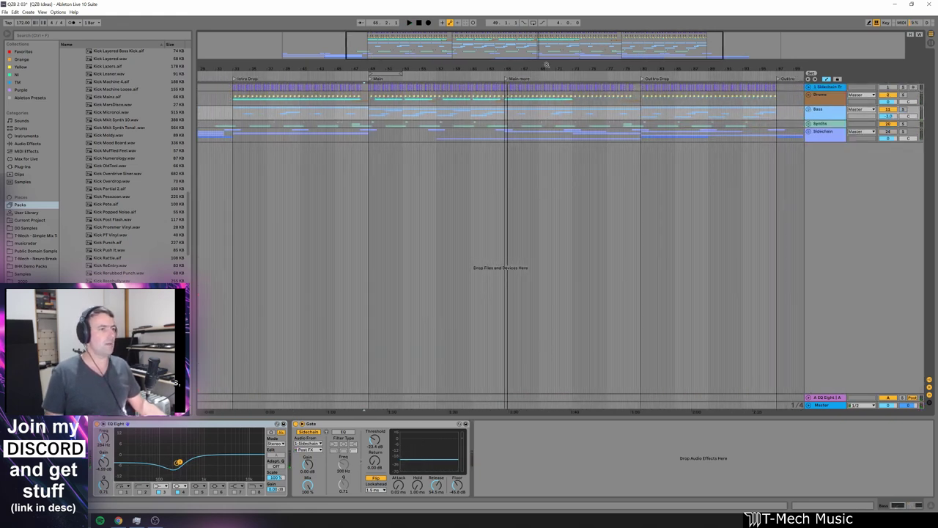
left_click_drag(546, 64, 435, 70)
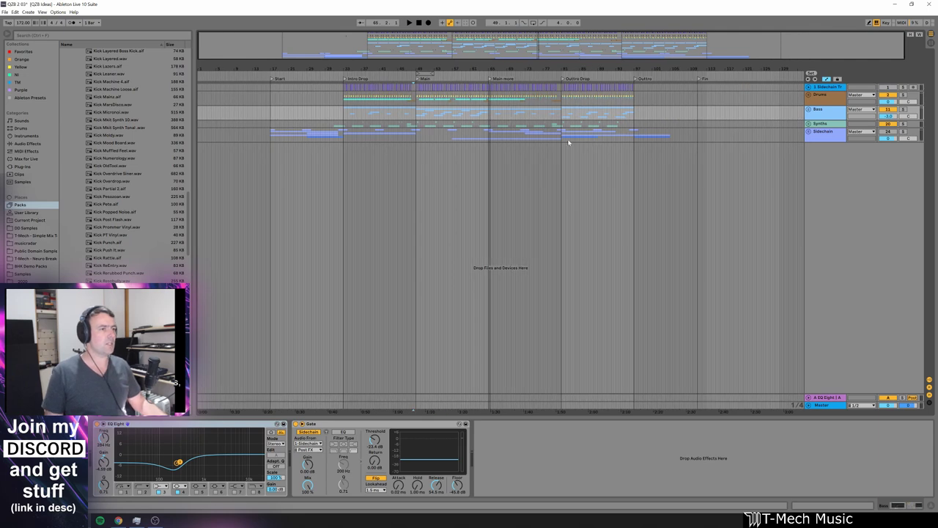
left_click(809, 132)
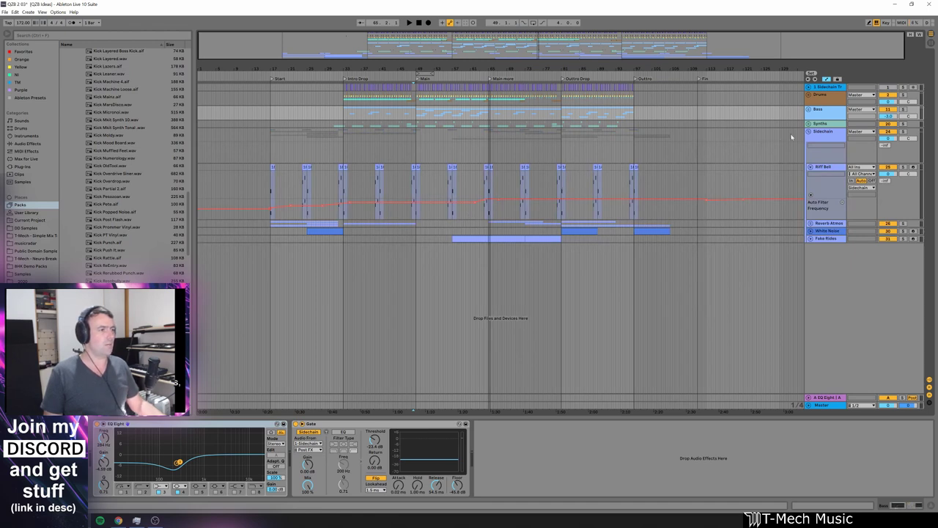
left_click(501, 106)
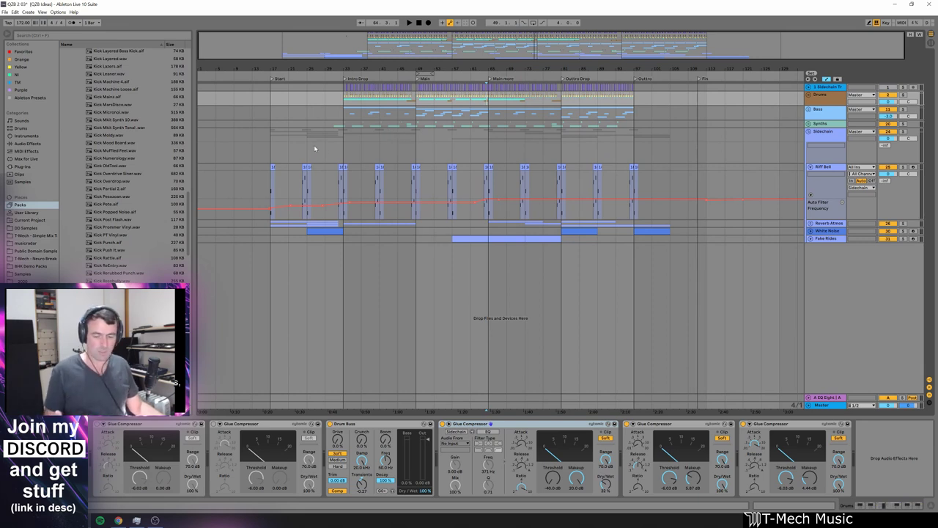
left_click(810, 109)
left_click(810, 109)
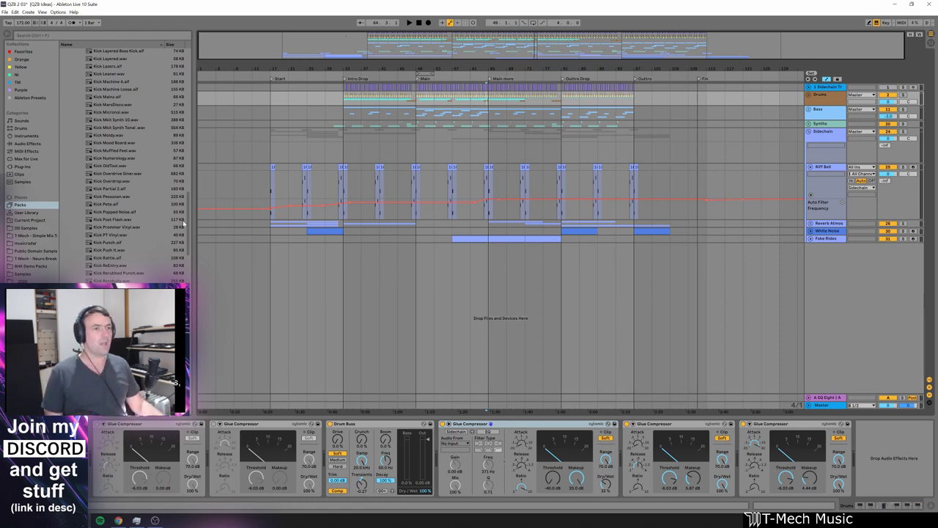
Step: Play the full arrangement from the Start marker and expand the White Noise and Fake Rides tracks to view their automation
left_click(276, 145)
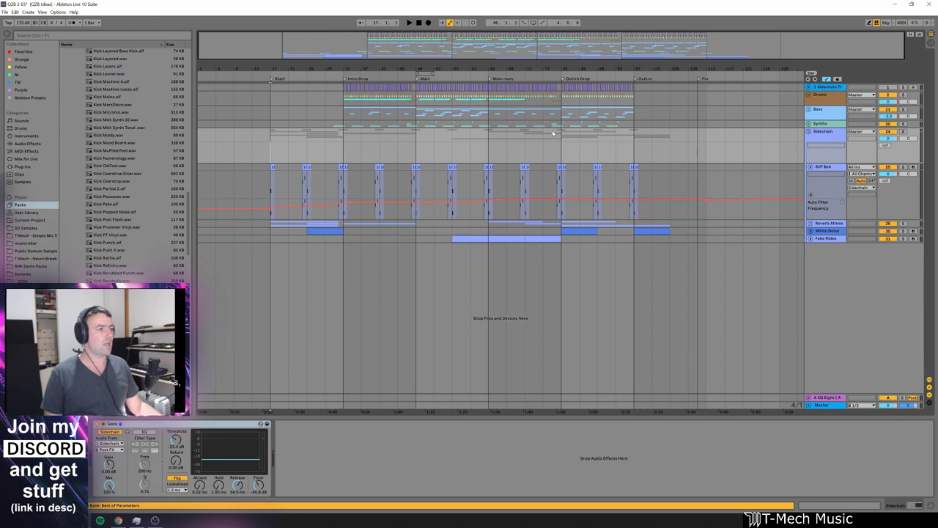
key("space")
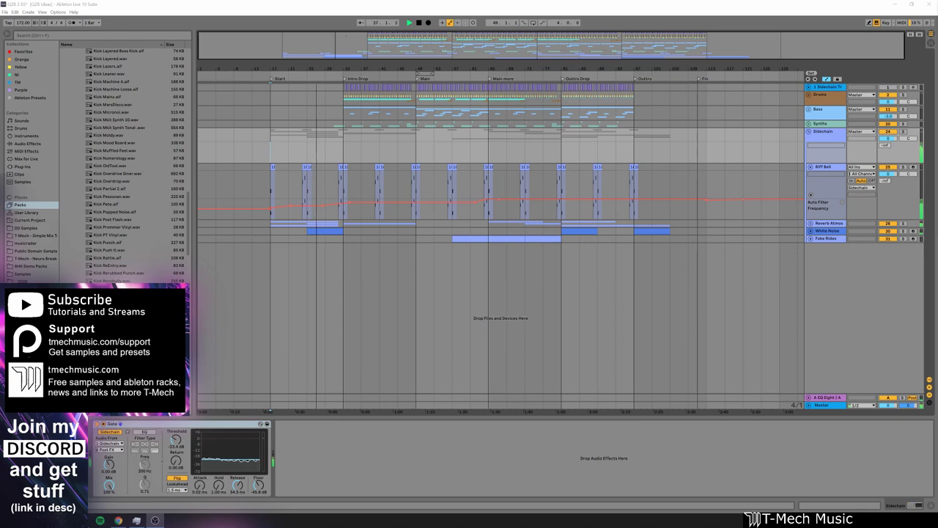
left_click(810, 231)
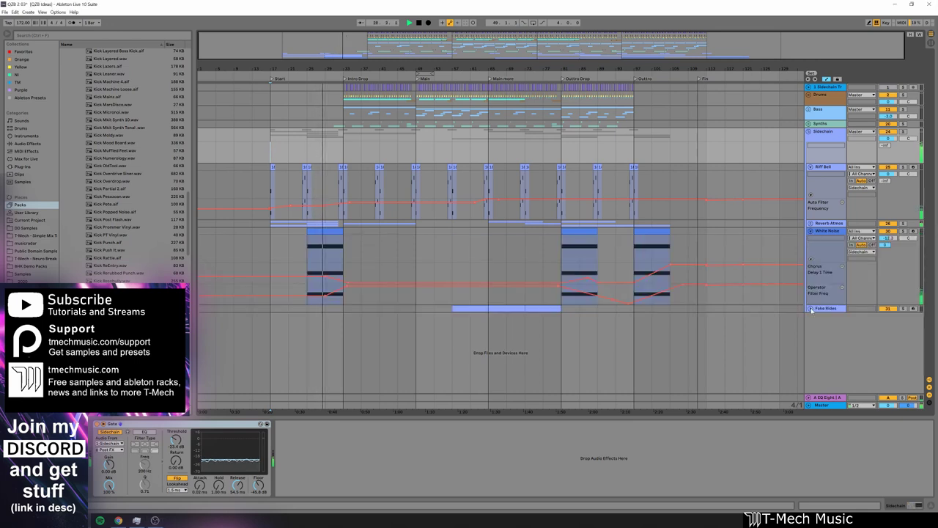
left_click(811, 308)
left_click_drag(326, 70, 325, 150)
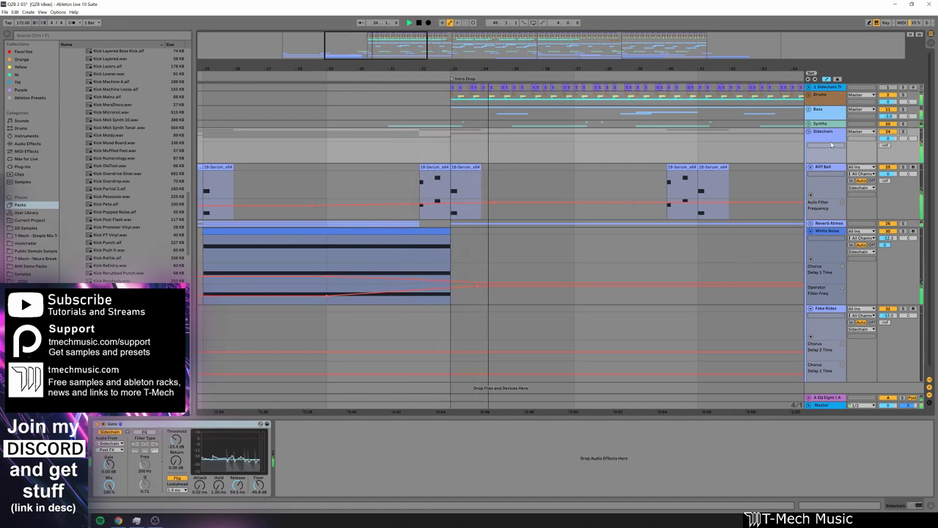
left_click_drag(586, 68, 486, 47)
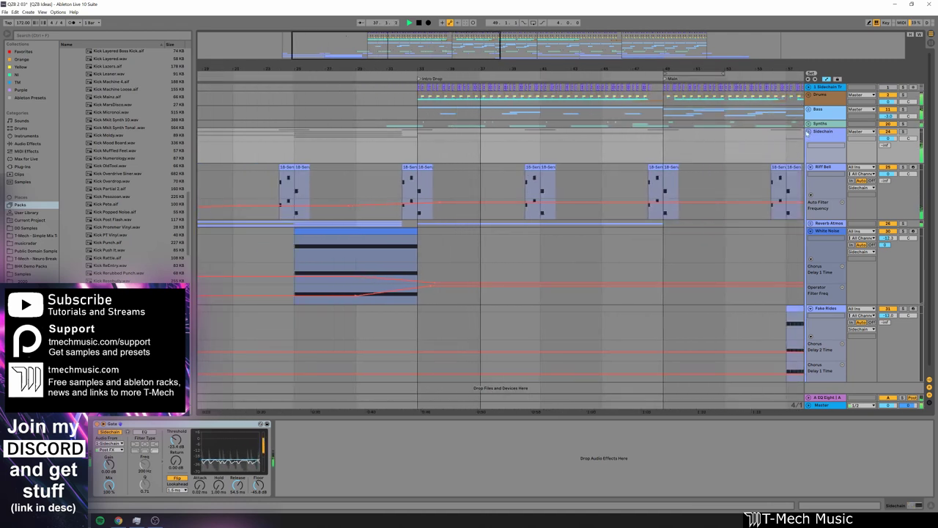
Step: Expand the Drums group and follow its kick, snare, hat and drum rack clips through the Intro Drop during playback
left_click(809, 96)
scroll(704, 275, "down", 1)
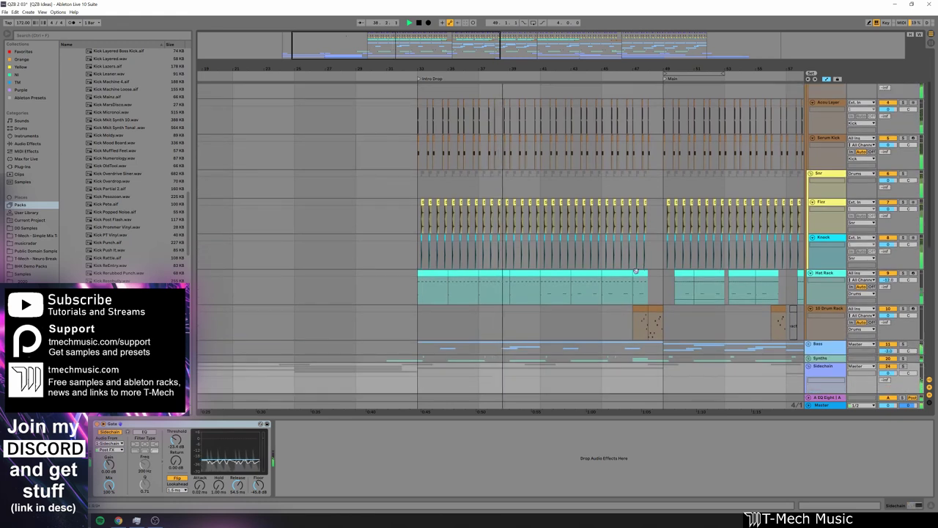
left_click_drag(533, 69, 400, 111)
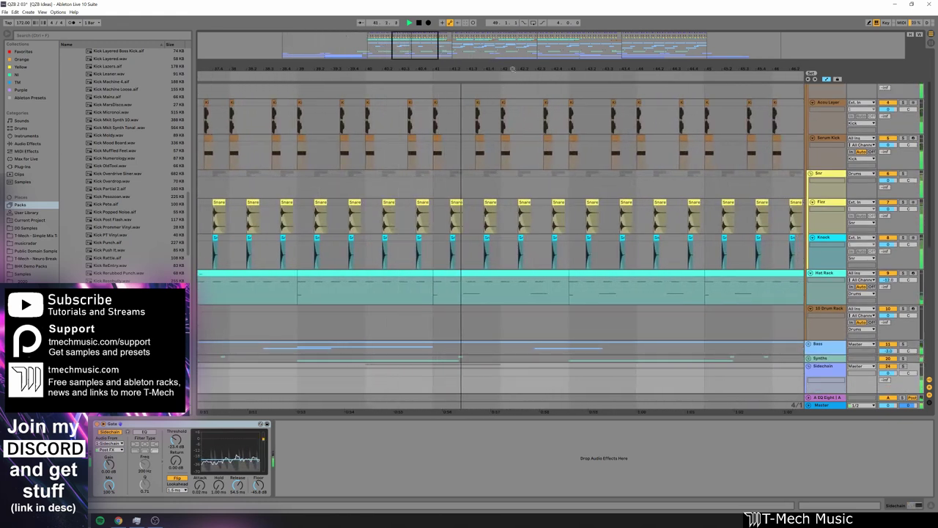
left_click_drag(512, 69, 334, 68)
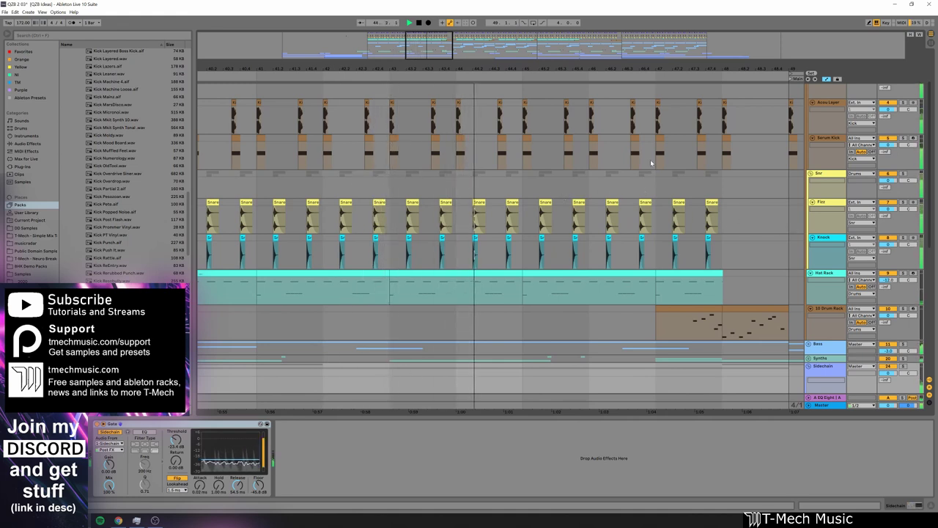
scroll(615, 198, "down", 4)
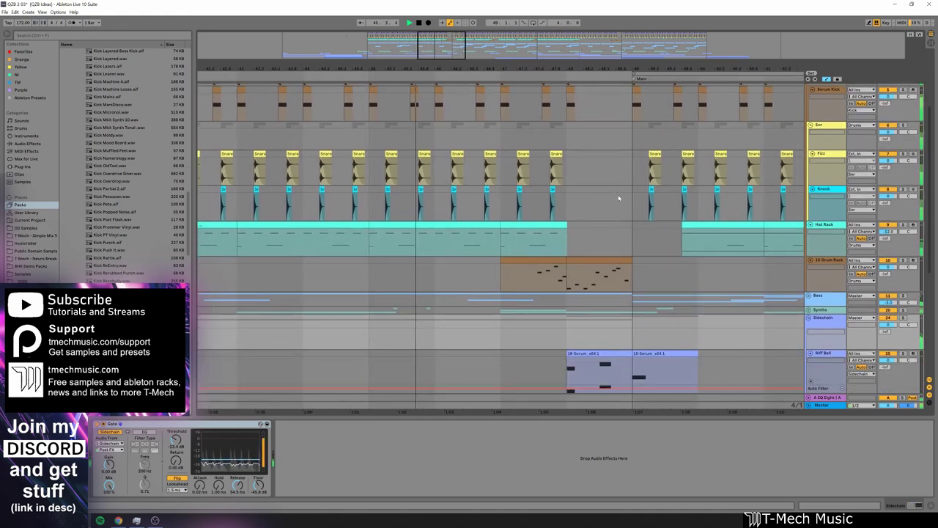
scroll(680, 220, "down", 2)
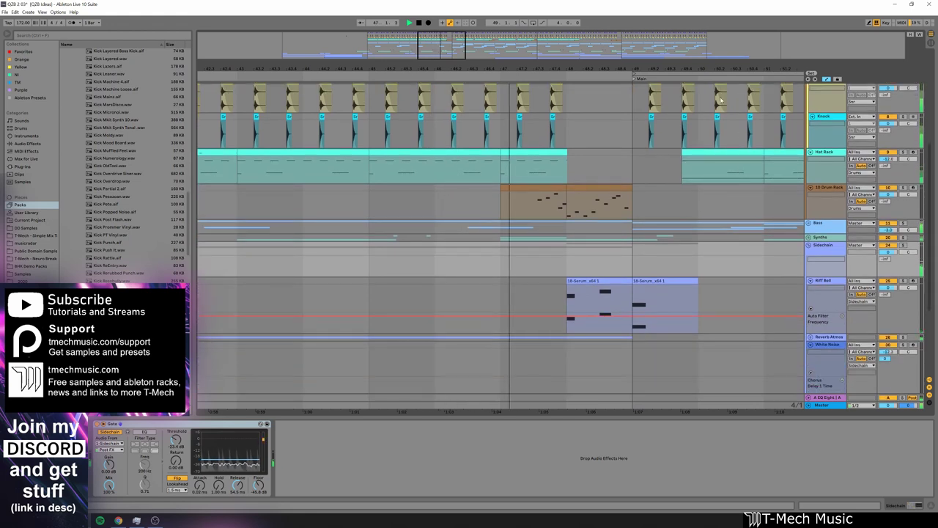
Step: Follow playback into the Main section, viewing the snare, hat and drum rack clips and the Riff Bell and Fake Rides tracks
left_click_drag(695, 200, 581, 200)
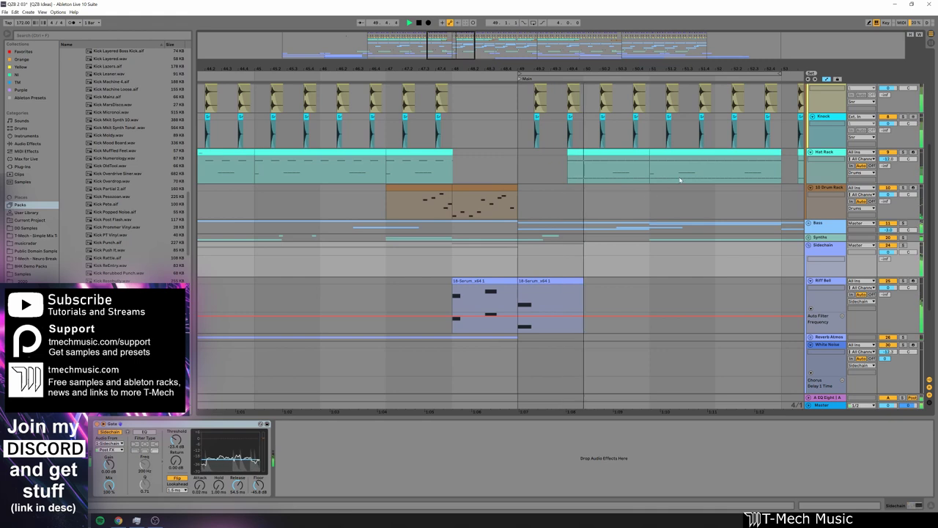
left_click_drag(679, 70, 410, 85)
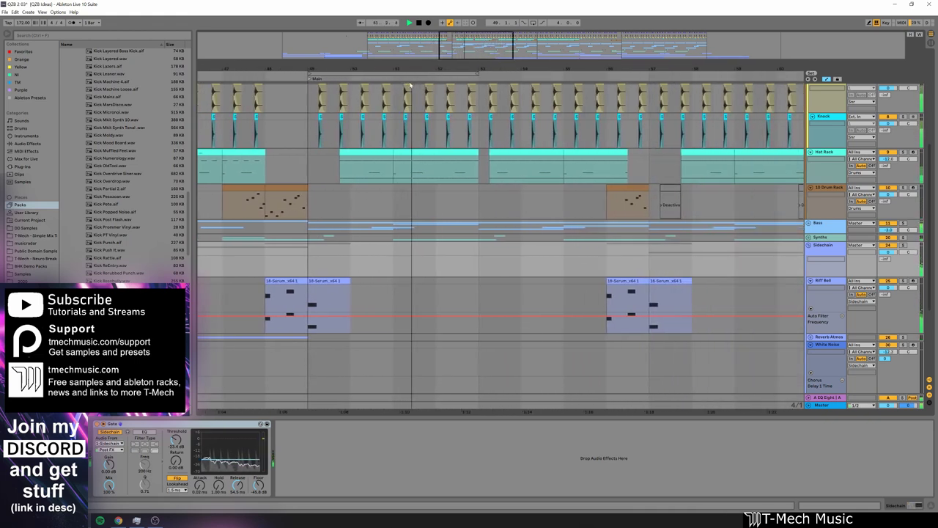
scroll(671, 195, "down", 1)
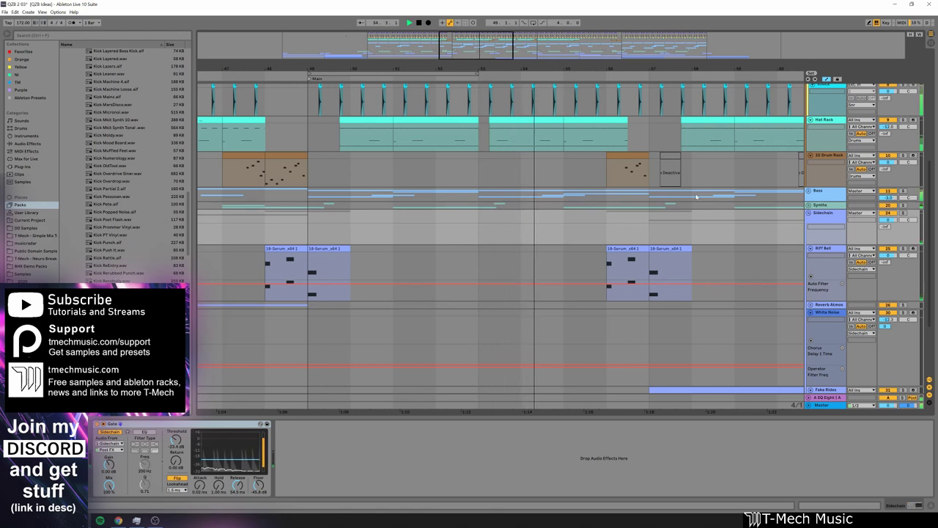
left_click_drag(659, 70, 517, 63)
scroll(638, 245, "down", 2)
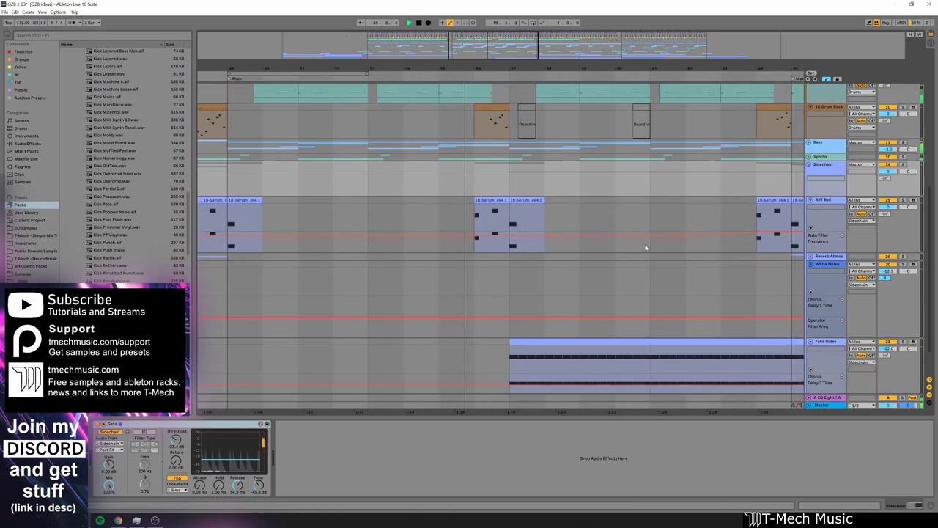
Step: Expand the Bass group with its Reeses subgroup and examine the Serum clips and cutoff automation in the Main section
scroll(660, 294, "down", 10)
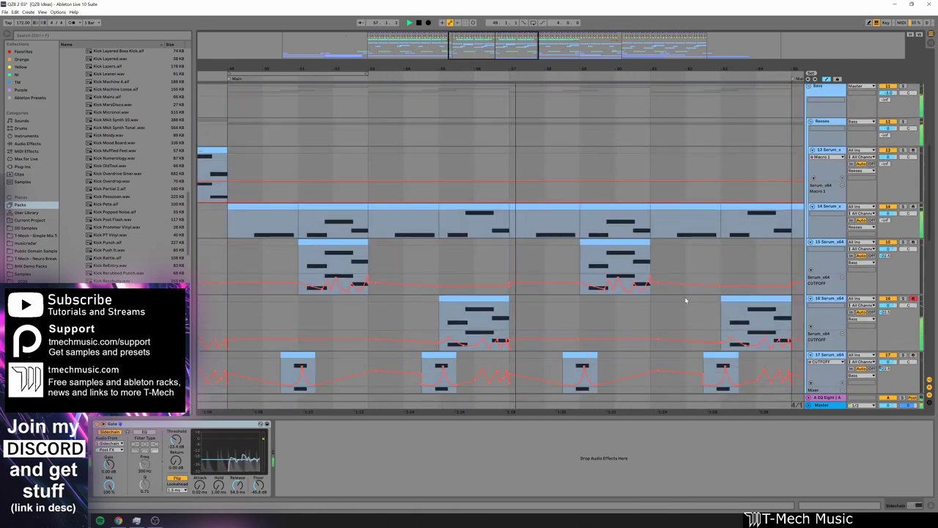
scroll(689, 293, "down", 2)
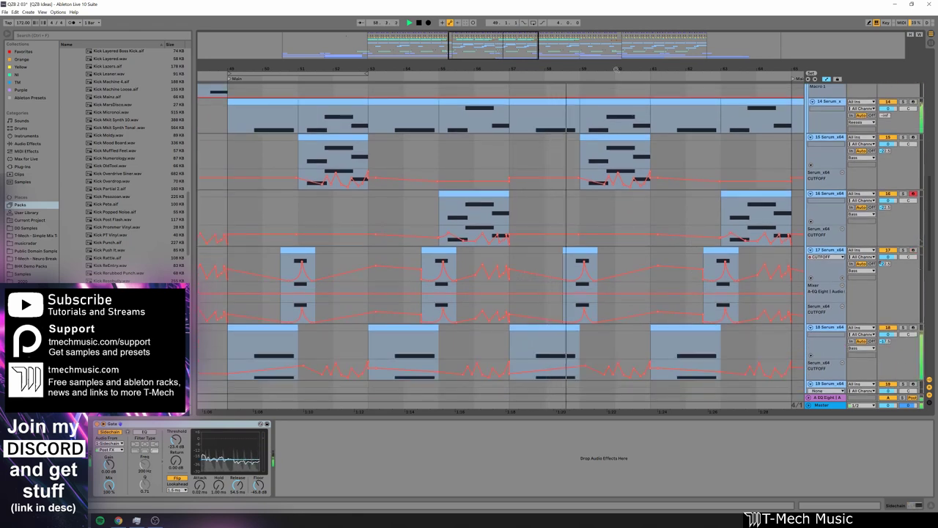
left_click_drag(616, 70, 457, 63)
scroll(612, 179, "down", 1)
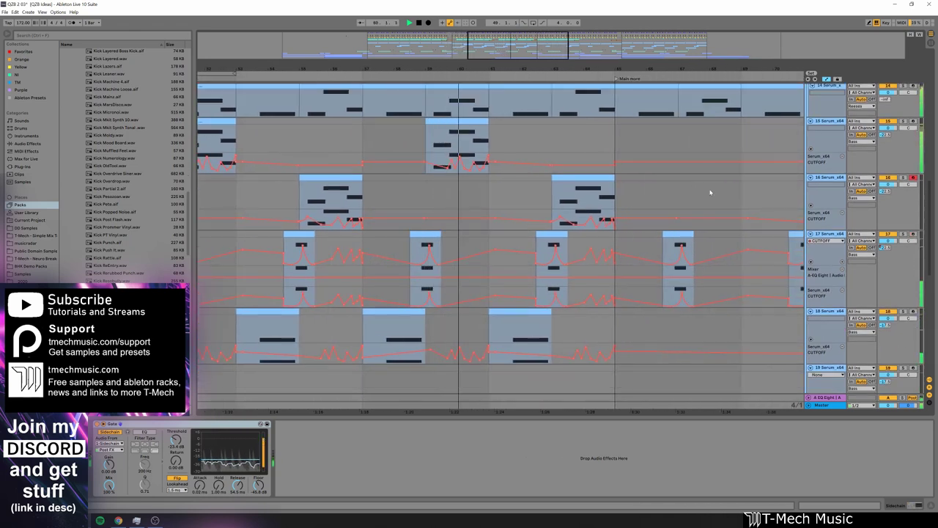
scroll(670, 173, "down", 1)
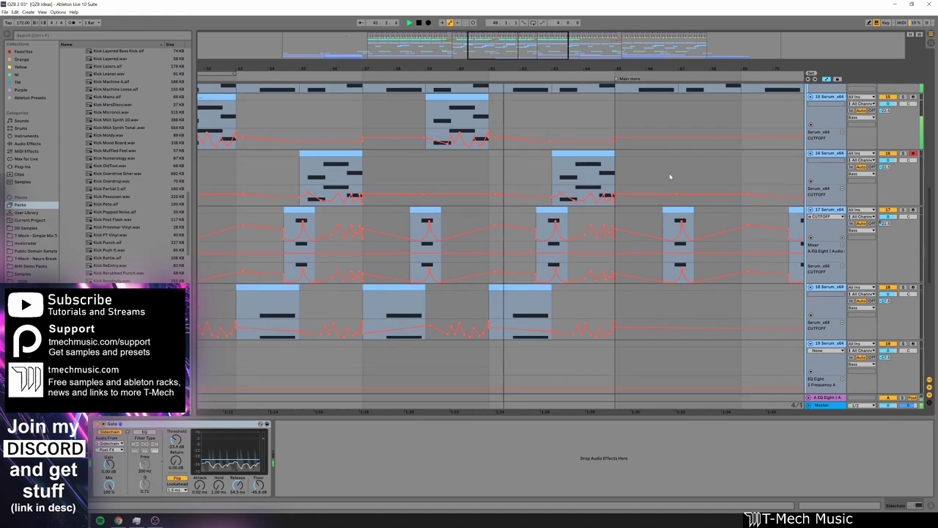
scroll(680, 177, "up", 2)
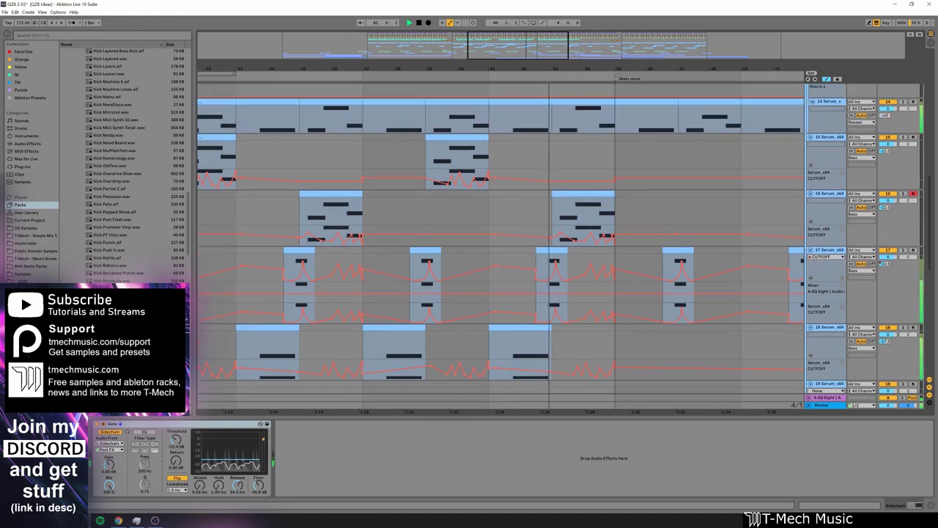
Step: Follow the Serum bass layers and their cutoff automation across the Main more section during playback
left_click_drag(693, 69, 563, 72)
scroll(614, 171, "up", 6)
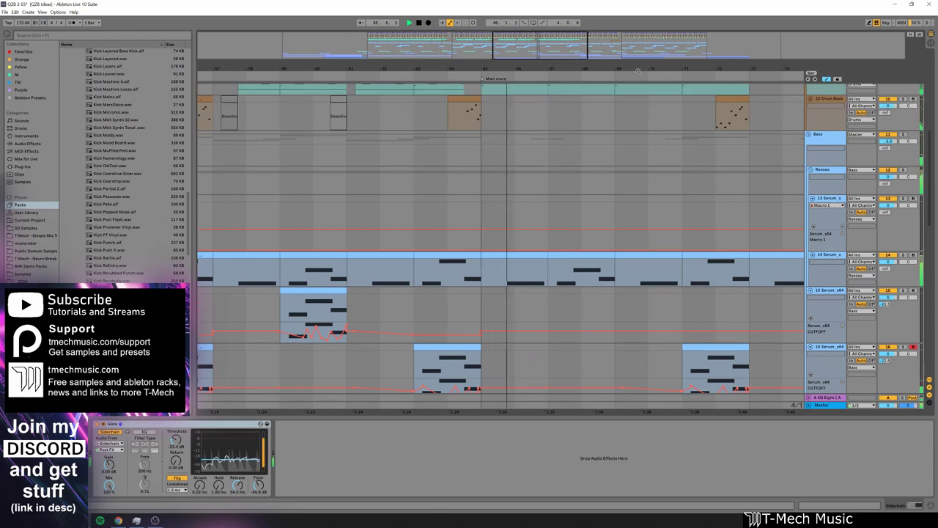
left_click_drag(638, 71, 491, 72)
scroll(586, 237, "down", 2)
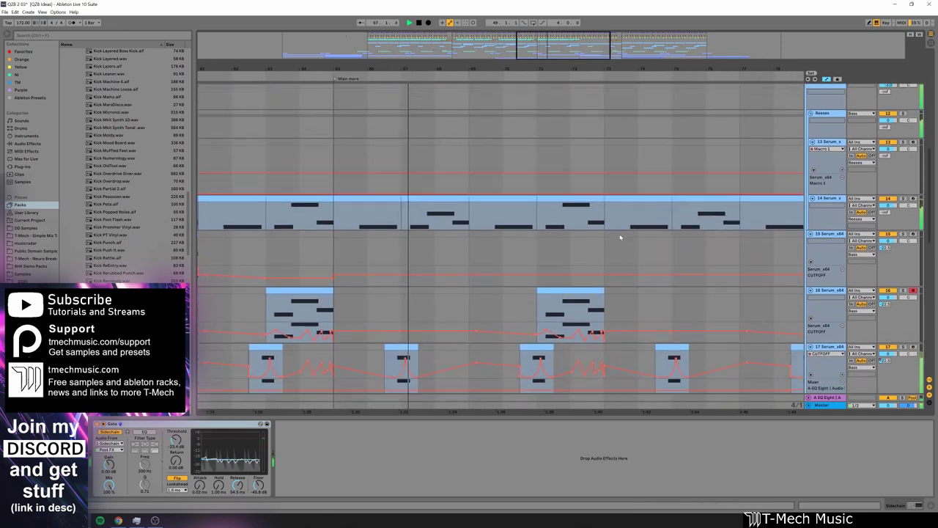
scroll(620, 237, "down", 5)
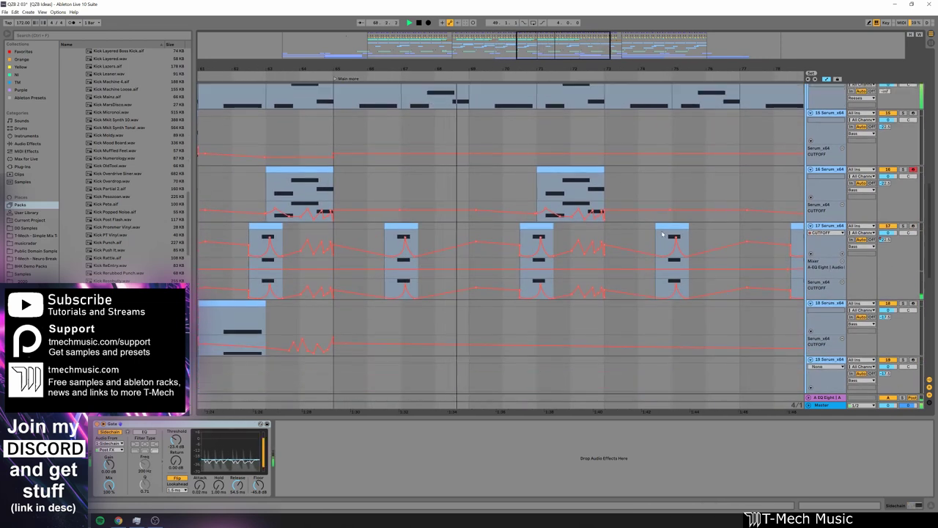
scroll(663, 232, "down", 1)
scroll(663, 228, "up", 4)
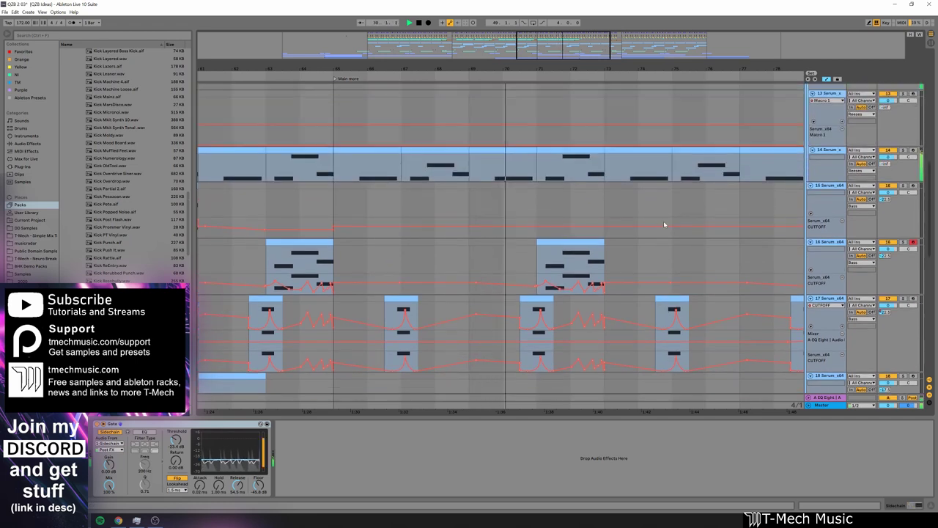
scroll(663, 222, "up", 4)
scroll(693, 253, "down", 8)
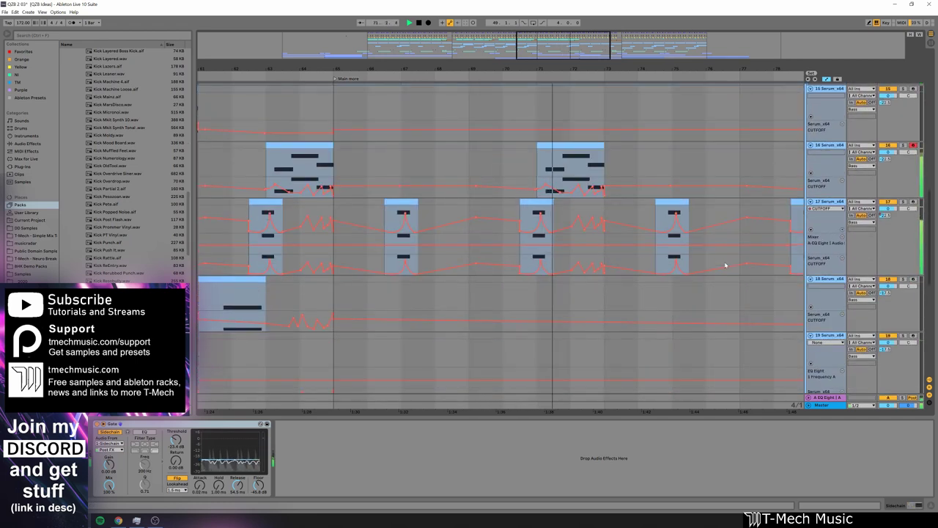
scroll(726, 266, "down", 4)
Step: Expand the Synths and Reverb Atmos groups and view their clips and automation leading up to the Outtro Drop
scroll(686, 182, "down", 6)
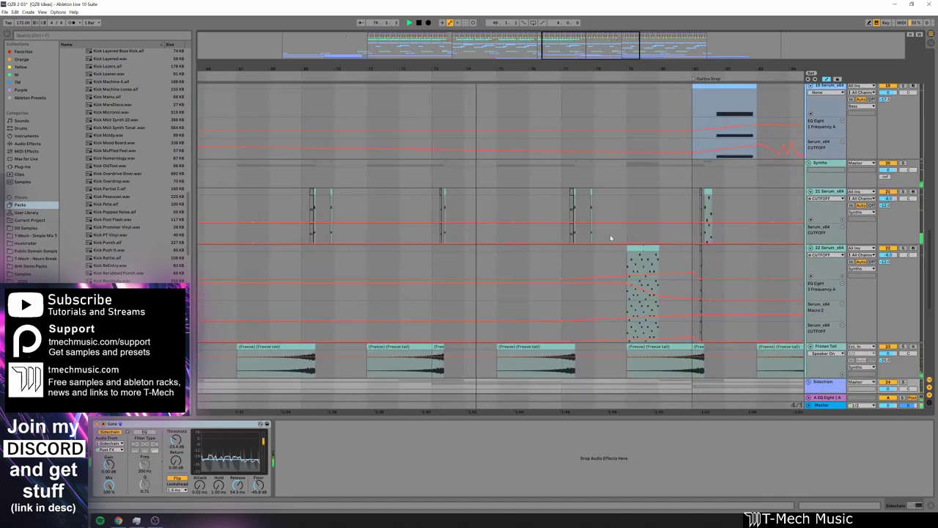
scroll(801, 308, "down", 6)
scroll(801, 308, "down", 3)
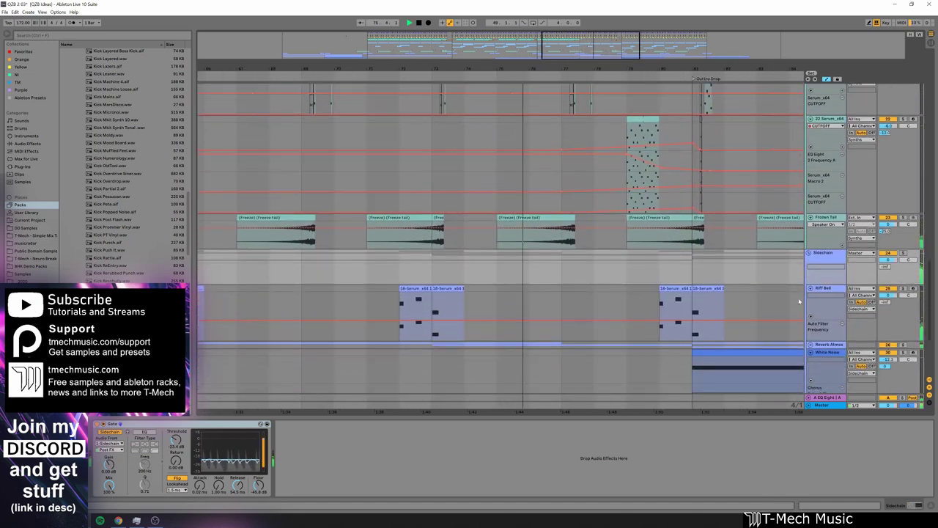
scroll(774, 305, "down", 8)
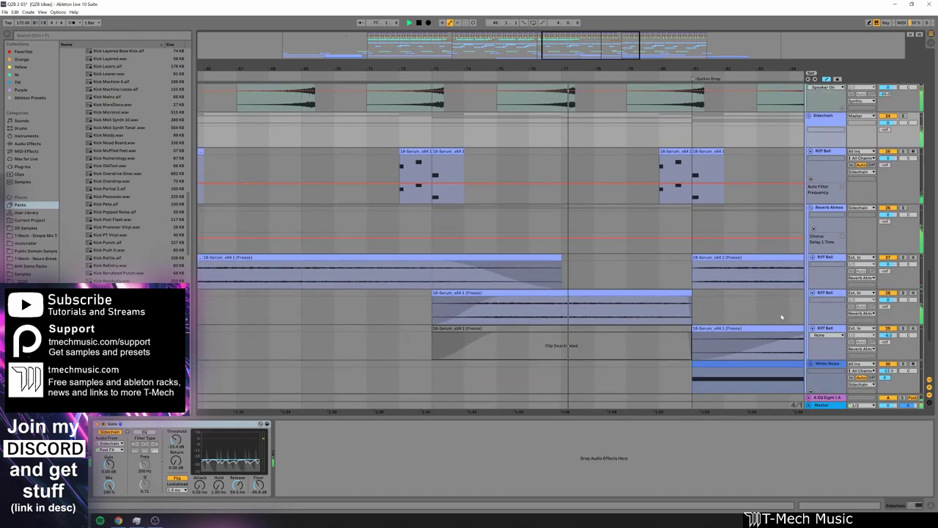
scroll(784, 301, "down", 2)
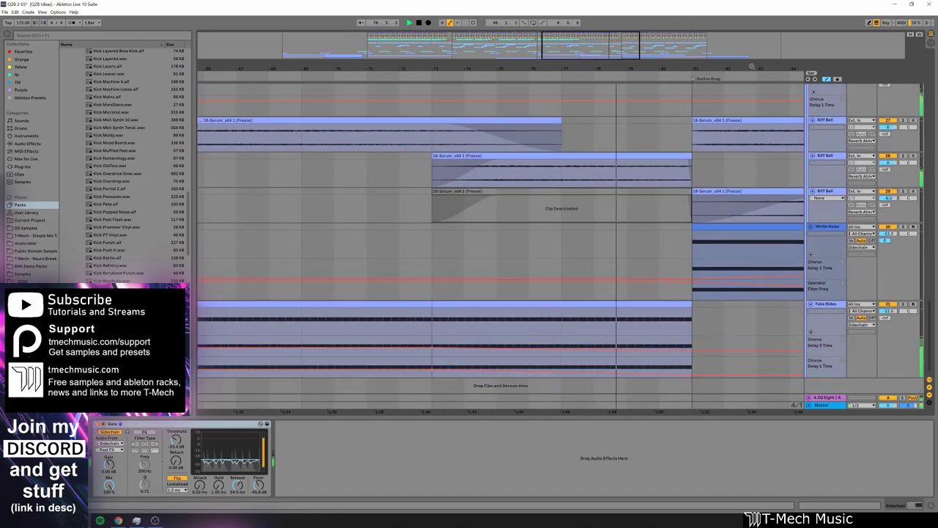
Step: Review the Outtro Drop from the White Noise clip through the Sidechain and Synths groups to the Reeses bass
left_click_drag(752, 66, 483, 66)
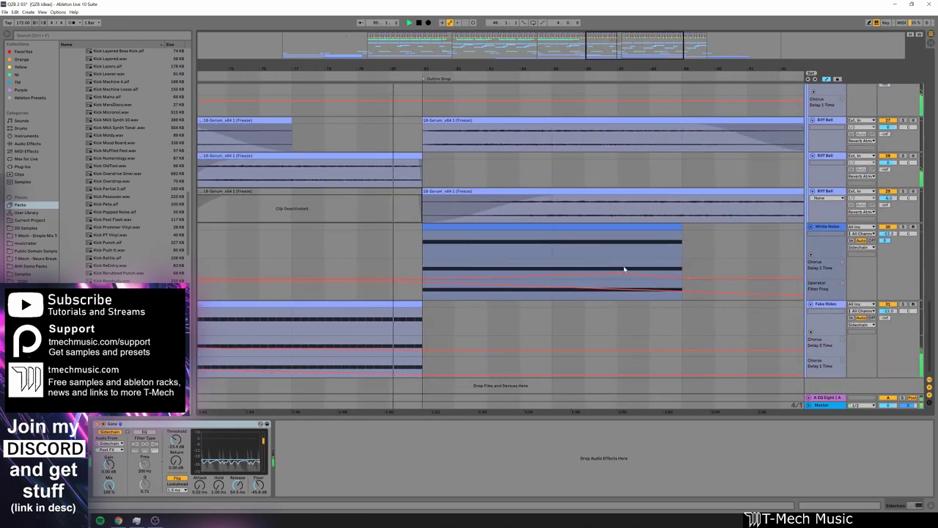
scroll(630, 268, "up", 8)
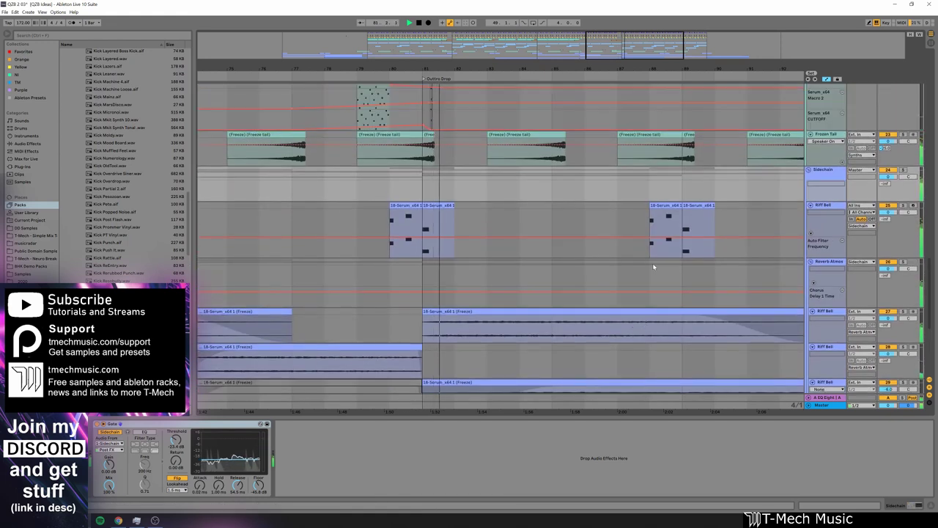
scroll(652, 262, "up", 8)
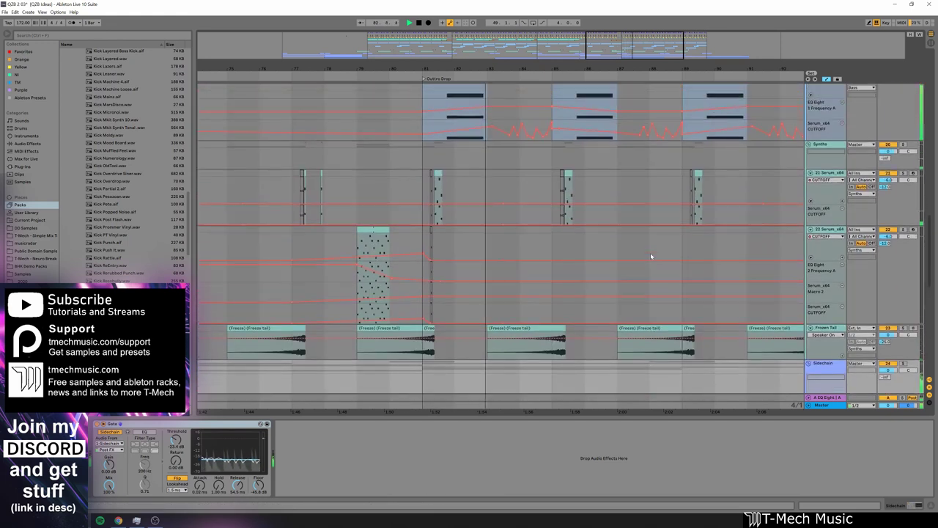
scroll(650, 256, "up", 9)
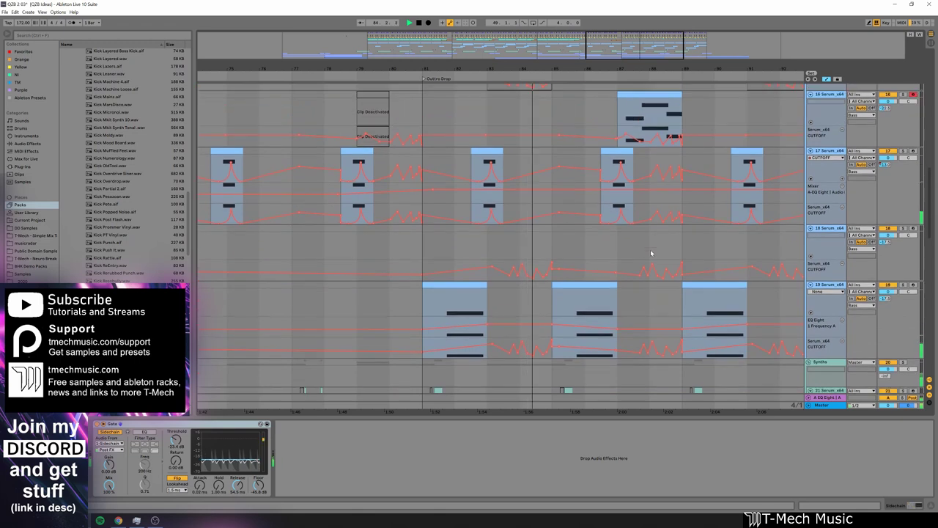
scroll(650, 253, "up", 7)
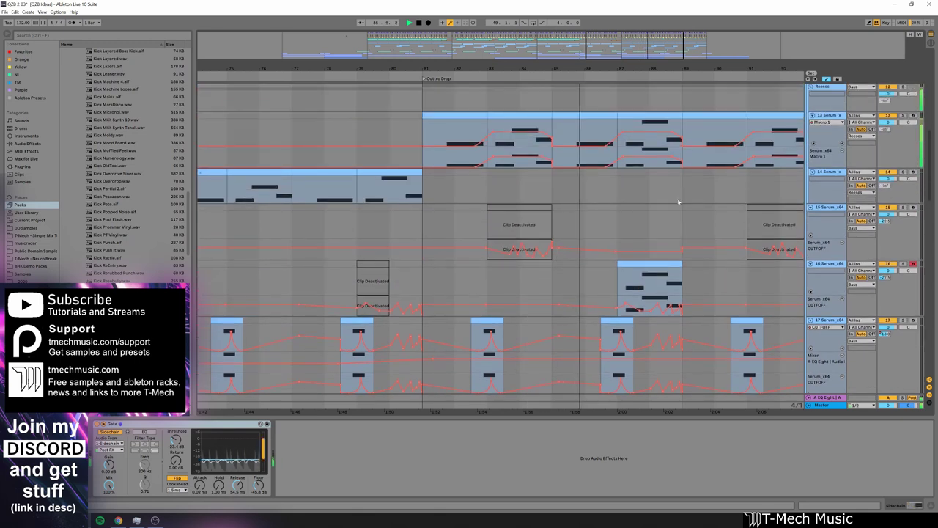
Step: Follow the Reeses and other Serum bass clips through the Outtro Drop, including the deactivated clips
scroll(587, 205, "right", 5)
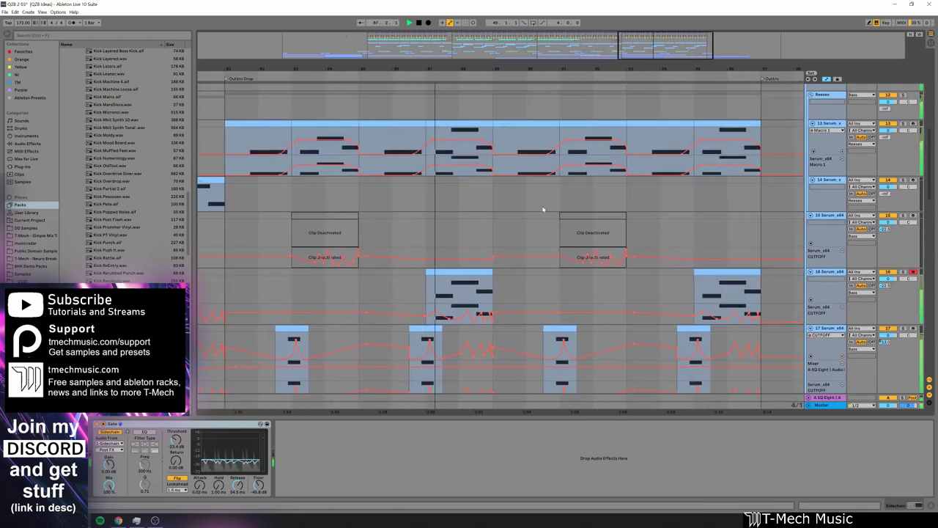
scroll(568, 213, "down", 2)
scroll(623, 219, "up", 3)
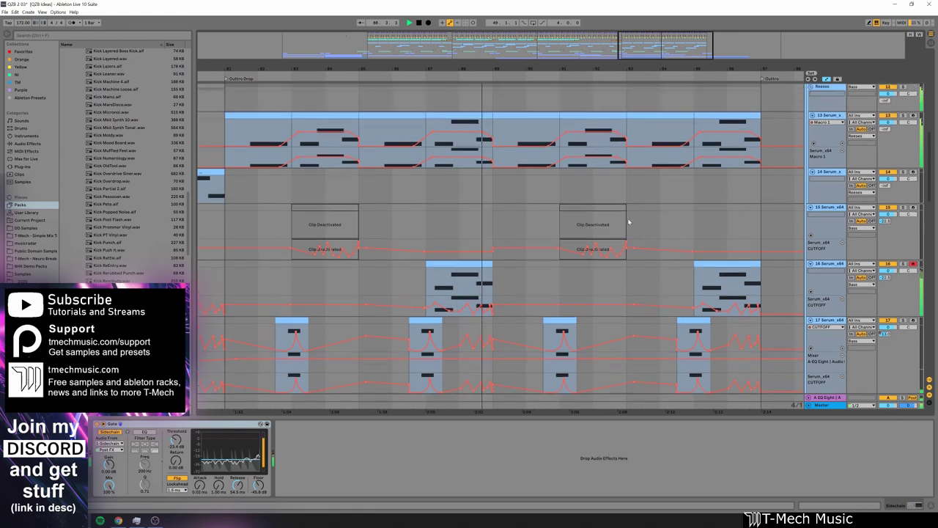
scroll(684, 223, "up", 2)
scroll(535, 222, "right", 4)
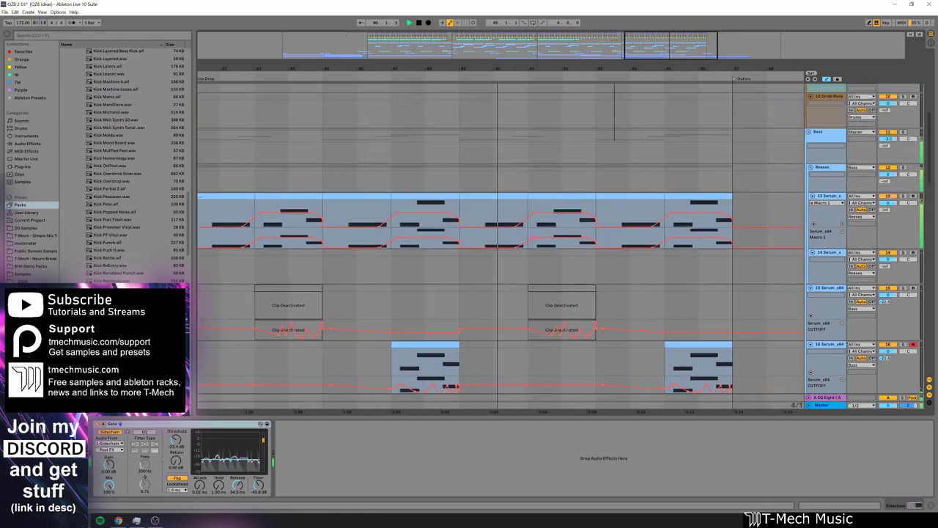
Step: View the kick and snare group clips in the final bars before the Outtro marker
scroll(535, 222, "up", 4)
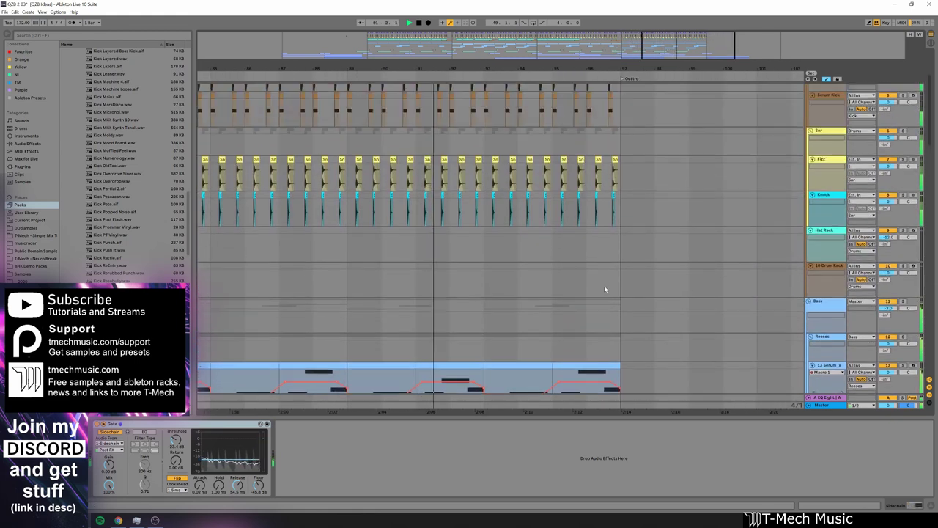
scroll(604, 285, "up", 6)
scroll(625, 309, "right", 4)
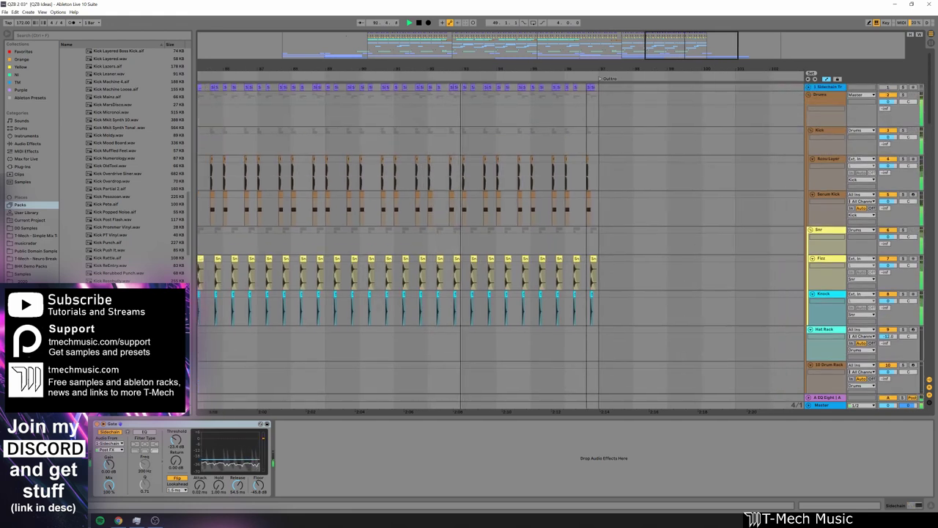
scroll(626, 308, "down", 4)
scroll(626, 308, "down", 5)
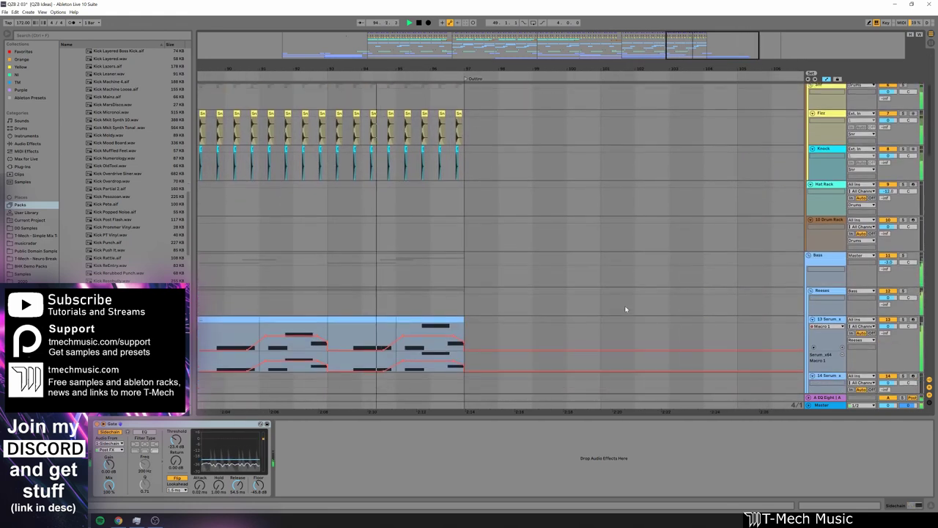
Step: Follow the bass, synth and Reverb Atmos tracks into the Outtro and view the White Noise clip's chorus delay and filter automation
scroll(623, 304, "down", 6)
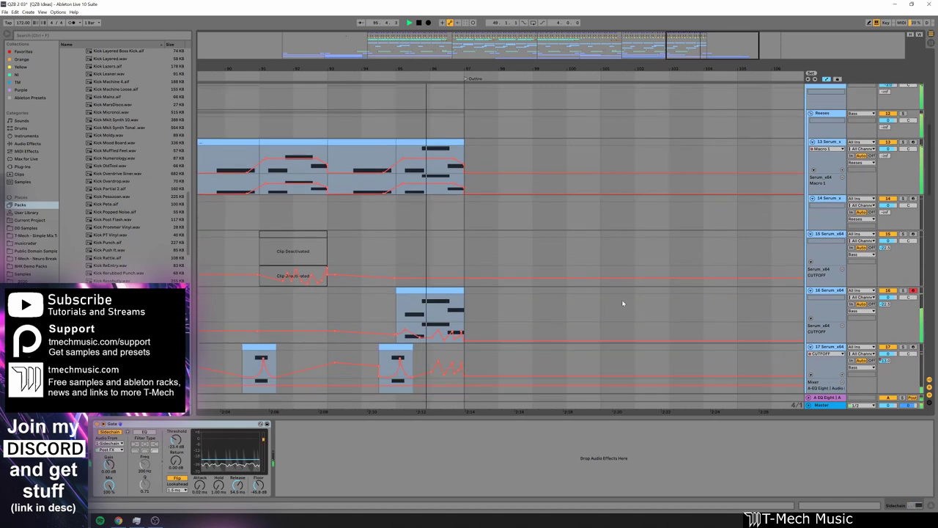
scroll(620, 300, "down", 8)
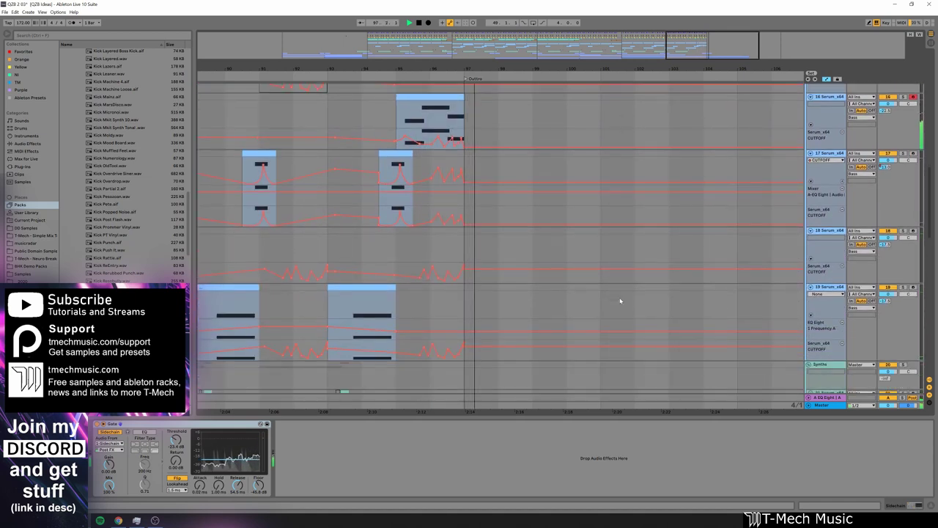
scroll(621, 300, "down", 7)
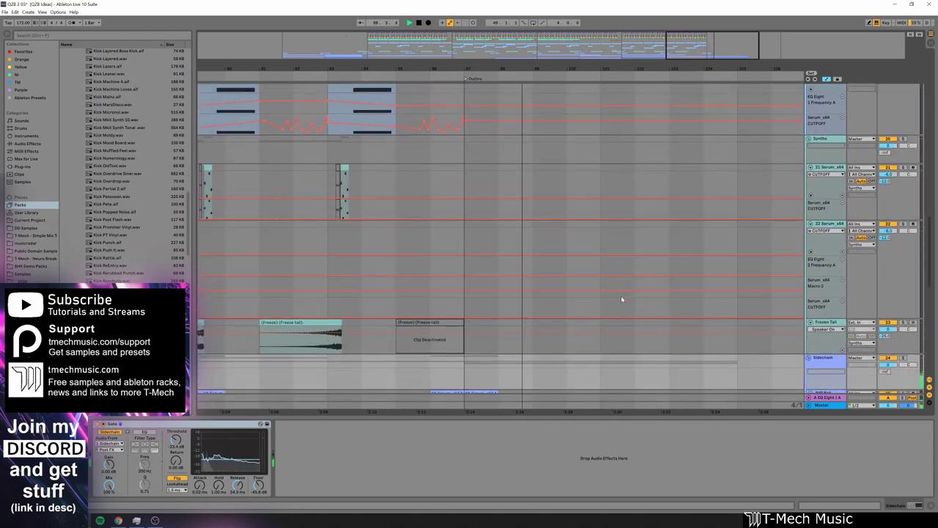
scroll(622, 296, "down", 5)
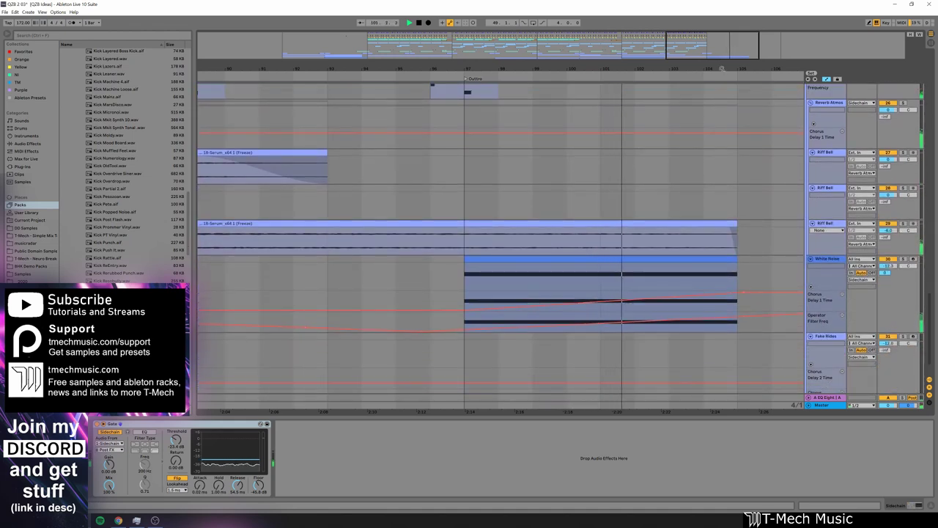
left_click_drag(722, 69, 588, 69)
scroll(618, 224, "down", 1)
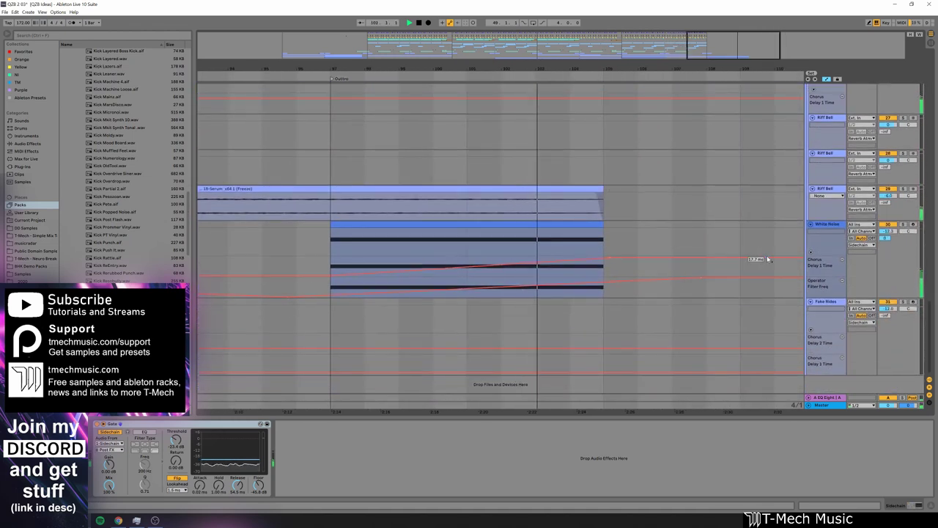